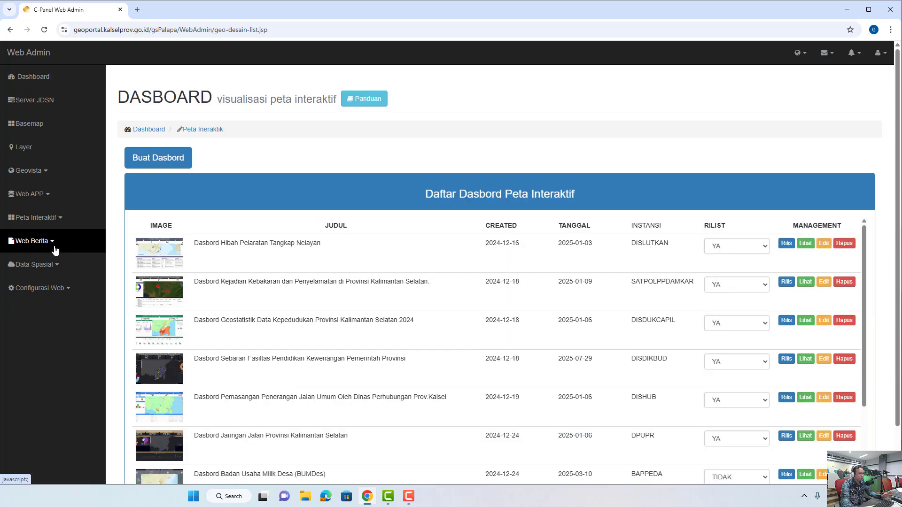
Create a new interactive map dashboard and set its ID to JALAN_JEMBATAN
left_click(179, 160)
scroll(212, 157, "down", 2)
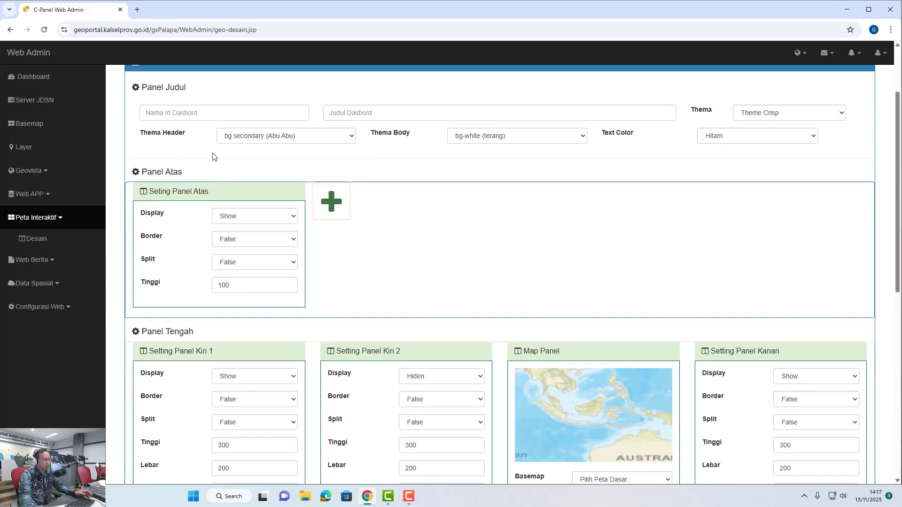
left_click(204, 112)
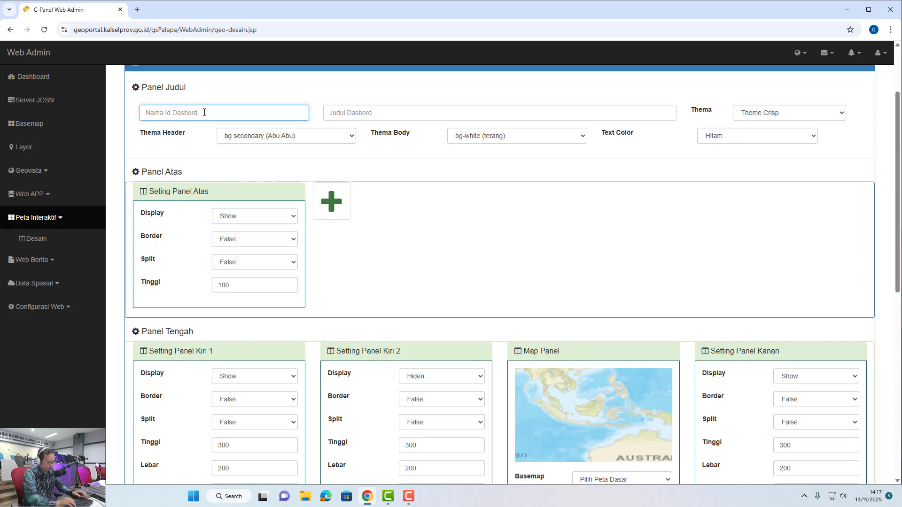
type("DAJ")
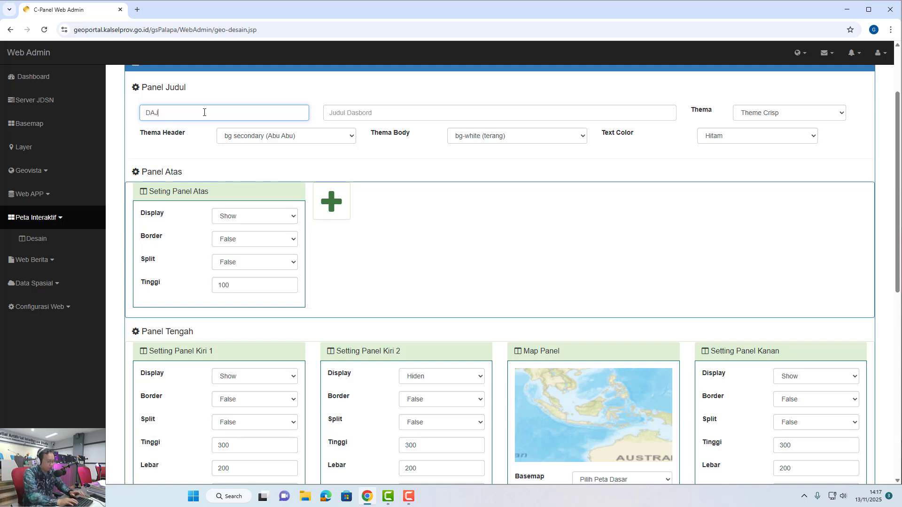
key("BackSpace")
key("BackSpace")
key("BackSpace")
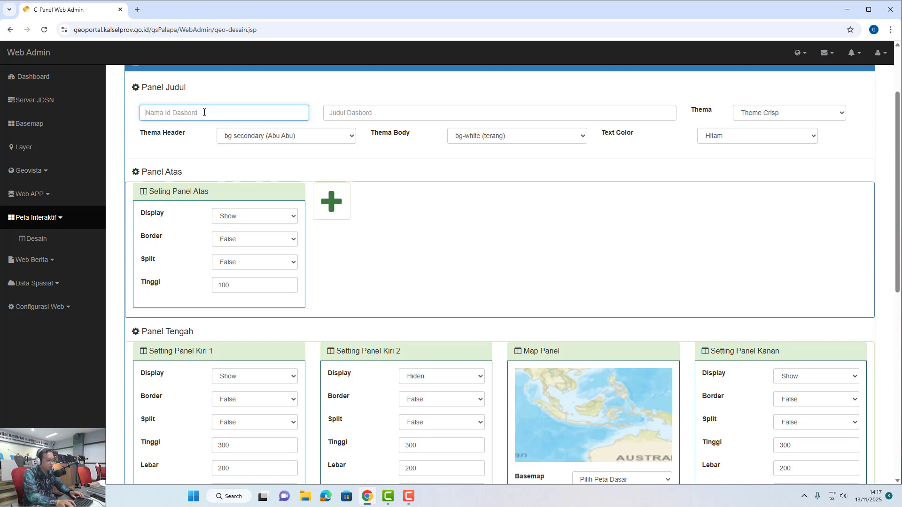
type("JALAN_JEMBATAN")
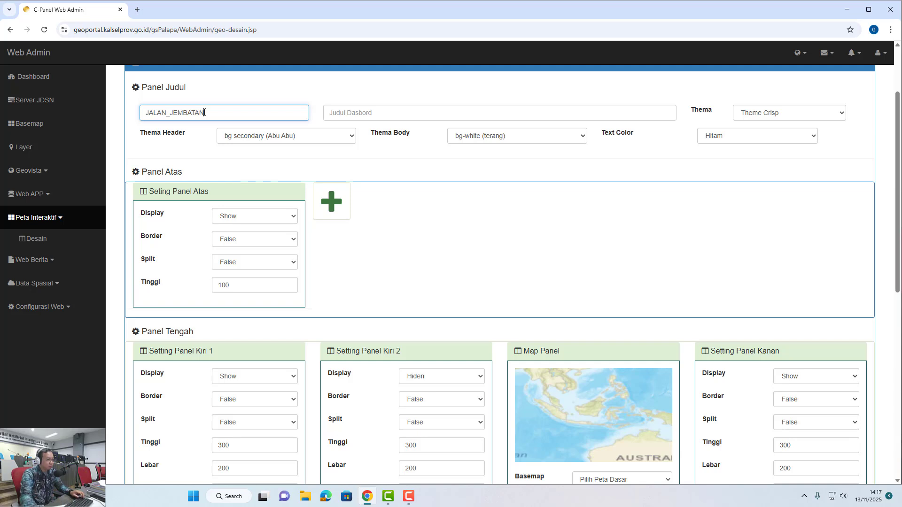
Title the dashboard "Dashbord Jalan dan Jembatan Provinsi Kalimantan Selatan" and choose Theme Crisp
left_click(374, 112)
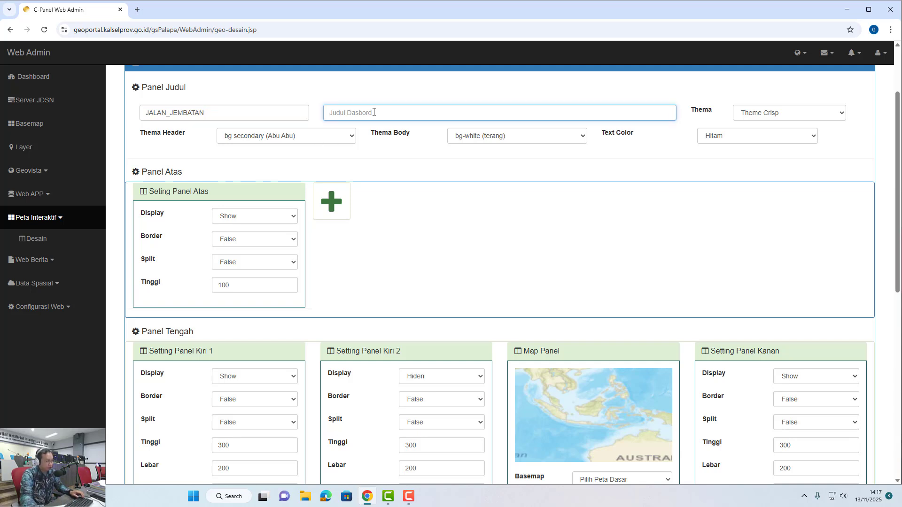
type("D")
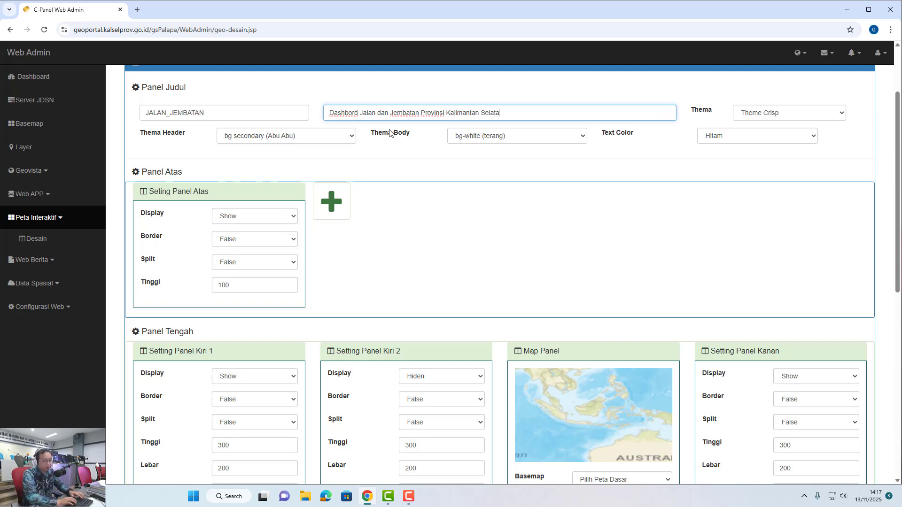
left_click(759, 114)
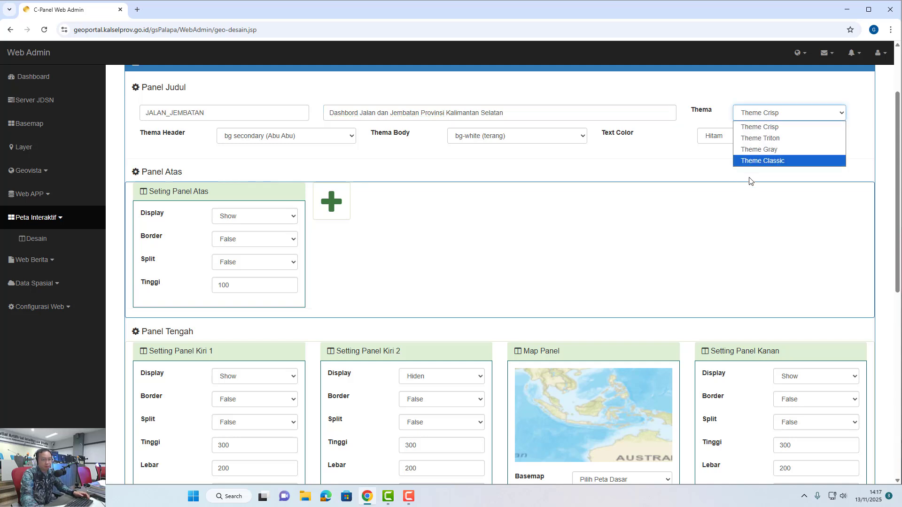
left_click(757, 130)
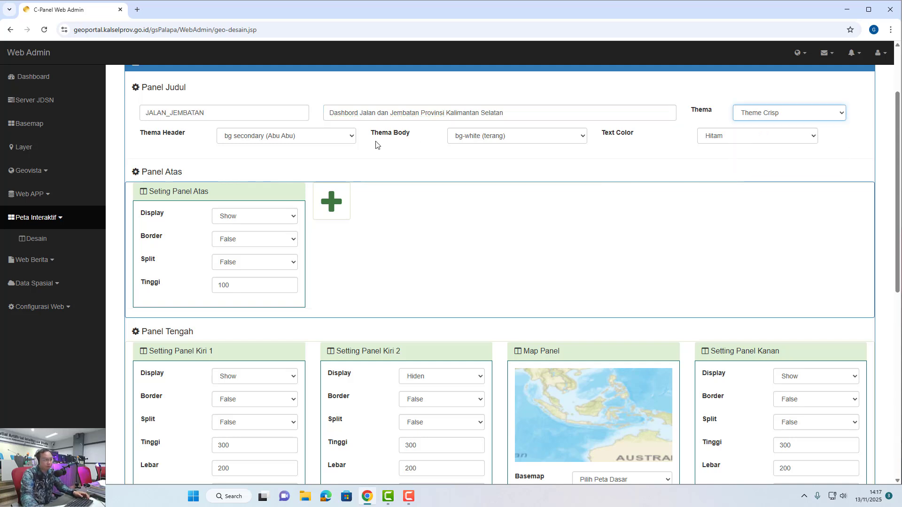
Set the header theme to bg Hitam, the body theme to bg-dark (gelap) and the text color to Putih
left_click(331, 139)
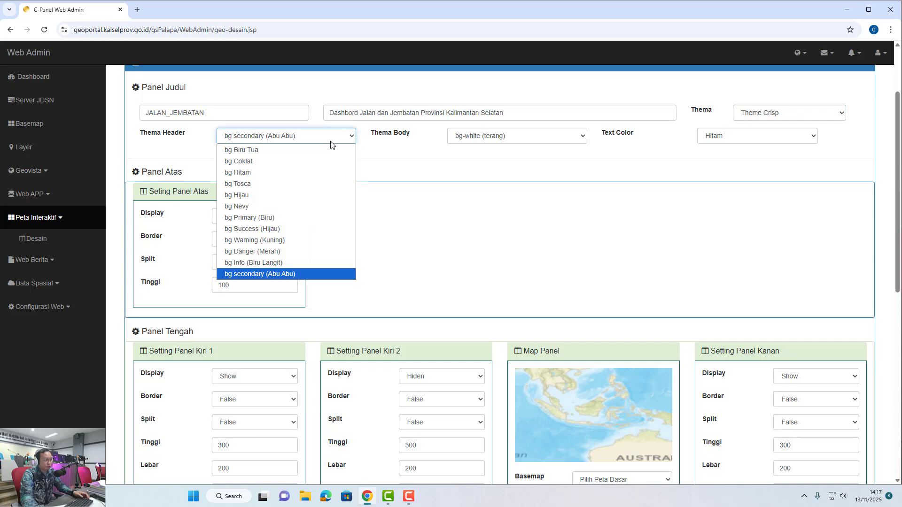
left_click(304, 173)
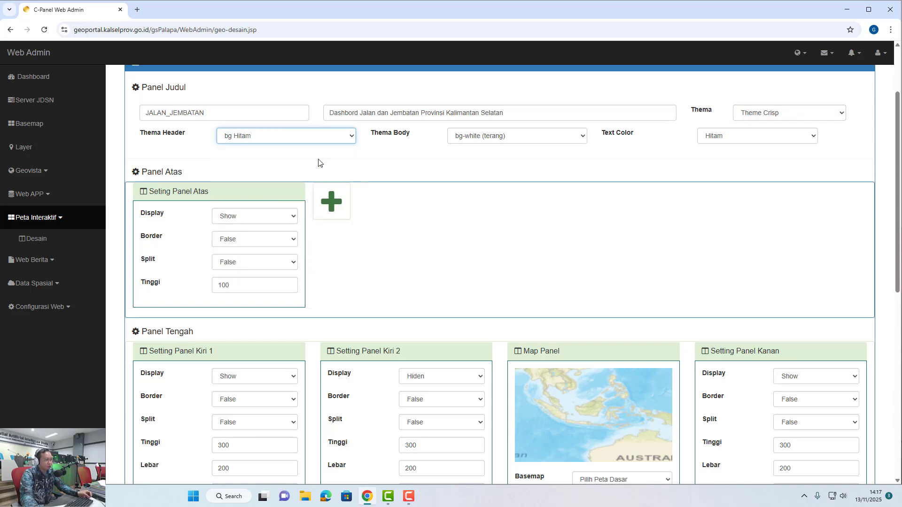
left_click(470, 140)
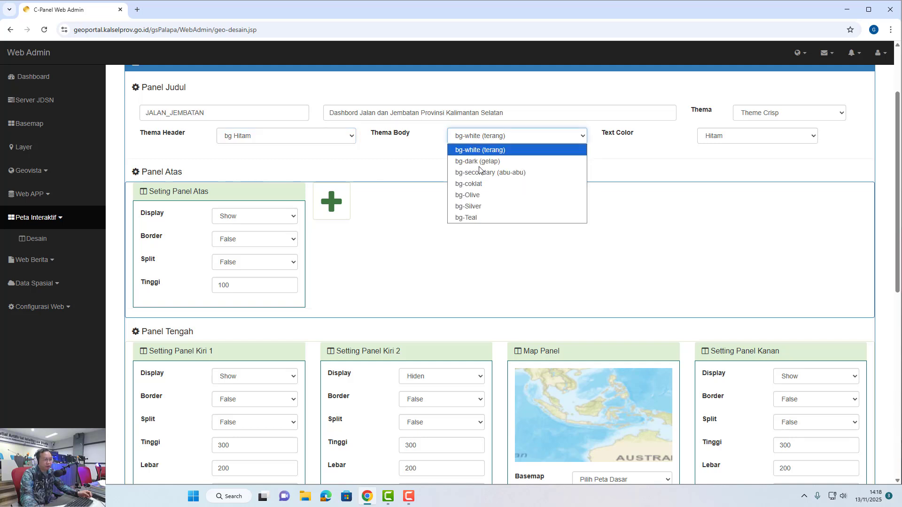
left_click(478, 161)
left_click(760, 141)
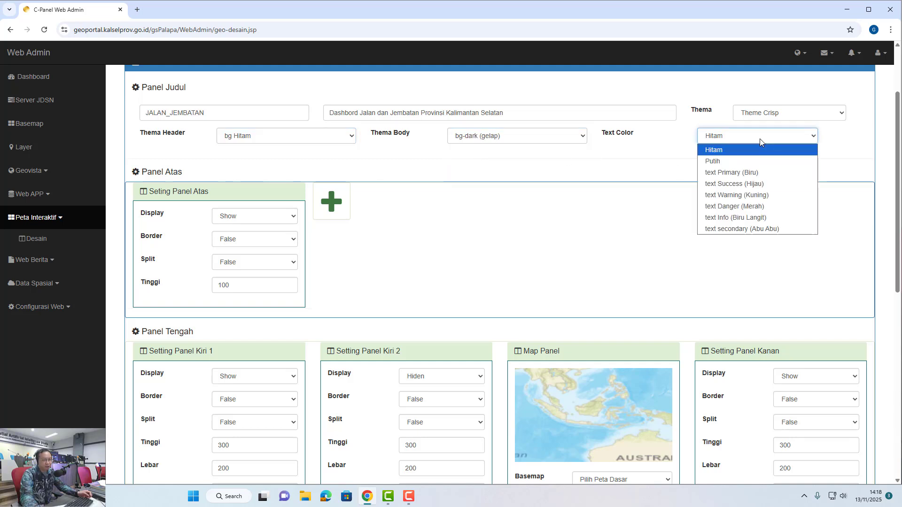
left_click(734, 161)
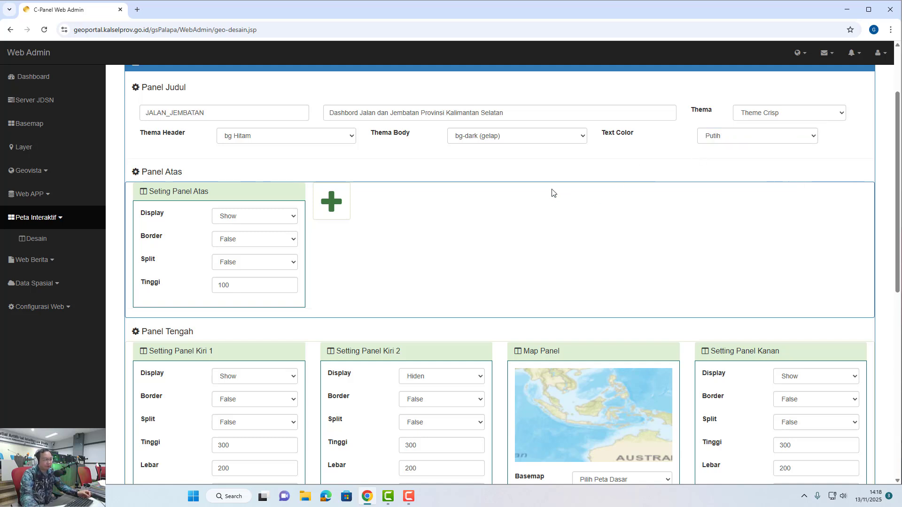
Configure Panel Atas with Display Show, Border True, Split True and a height of 120
scroll(225, 260, "down", 2)
scroll(224, 207, "up", 1)
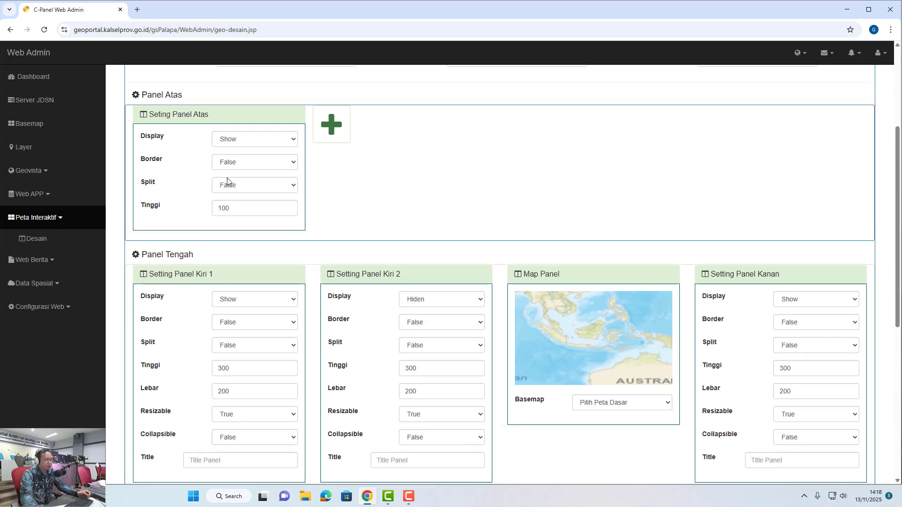
scroll(227, 180, "up", 2)
scroll(312, 247, "down", 2)
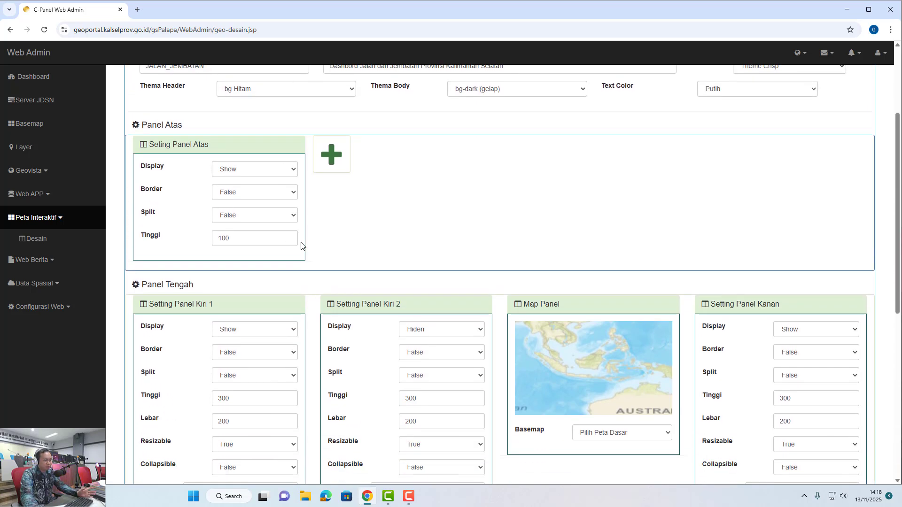
scroll(302, 245, "up", 2)
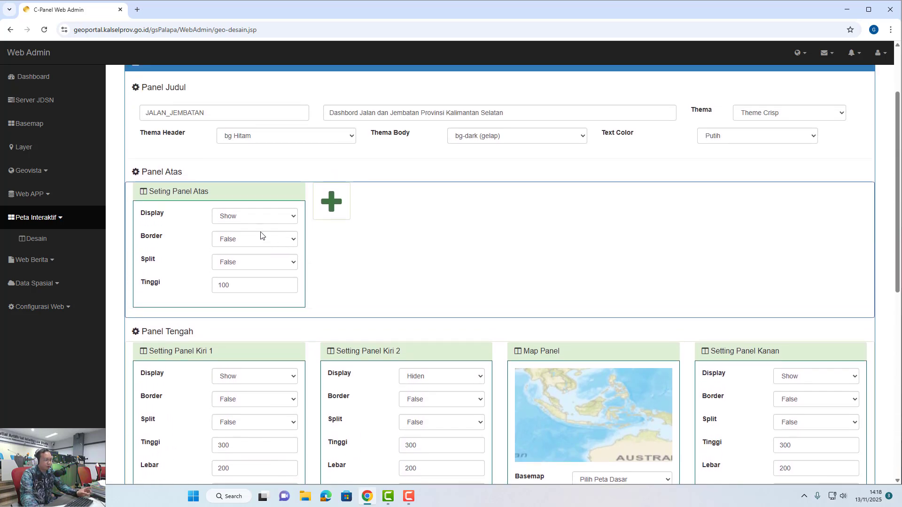
left_click(248, 218)
left_click(248, 218)
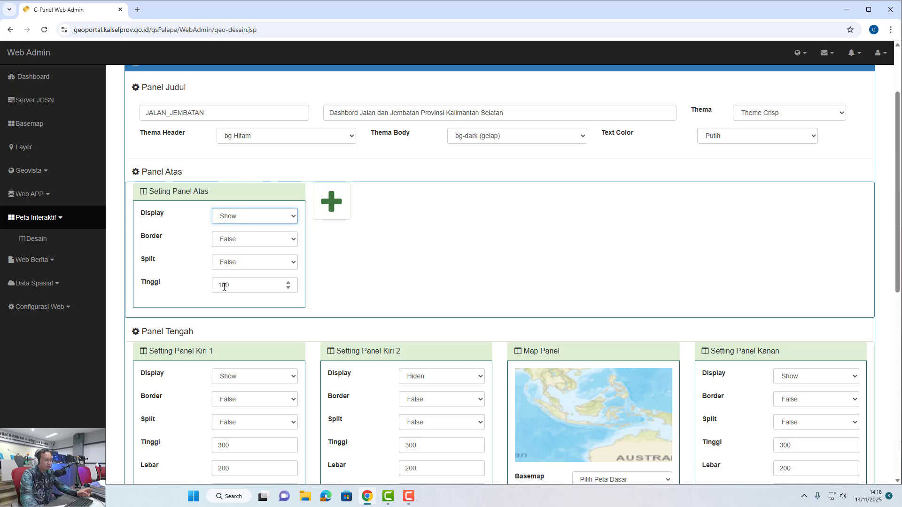
left_click_drag(223, 285, 225, 287)
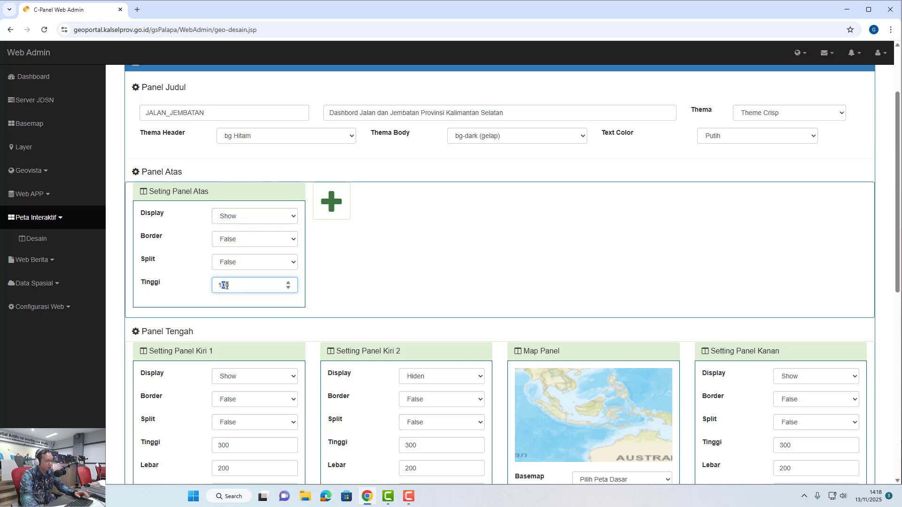
left_click(238, 242)
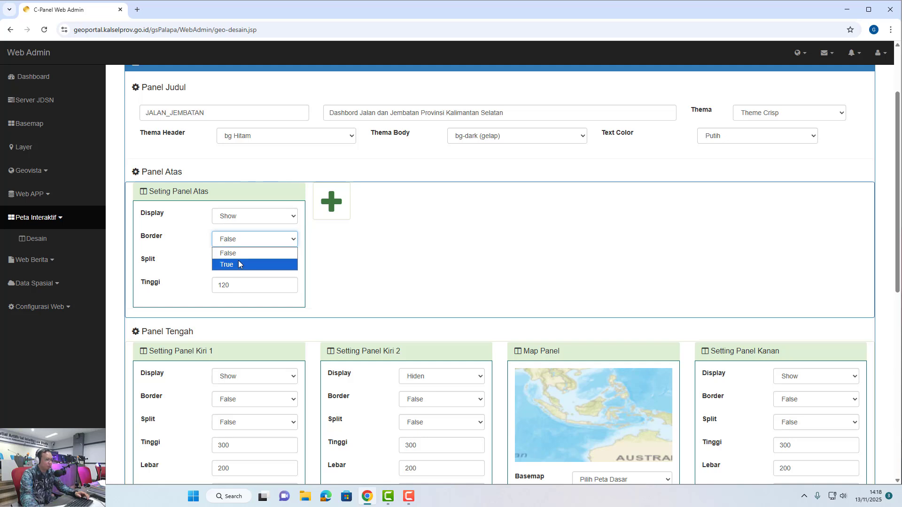
left_click(238, 260)
left_click(229, 265)
left_click(235, 286)
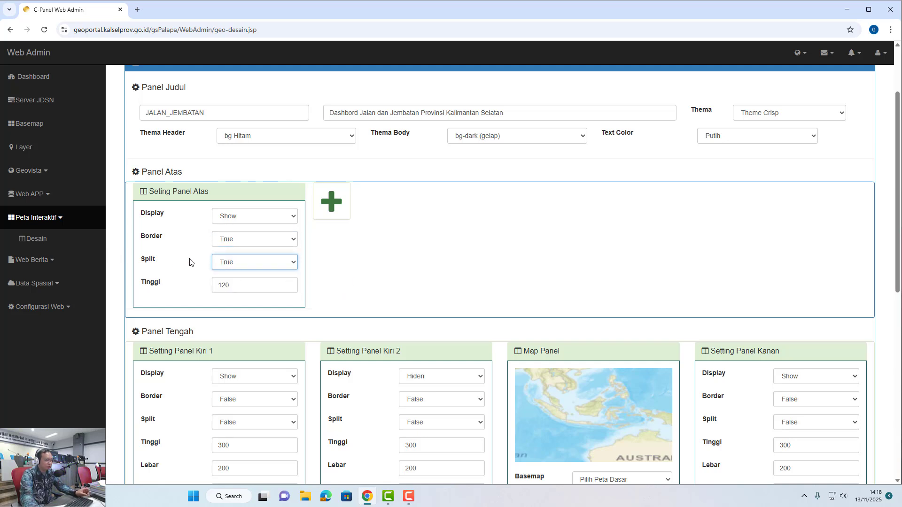
left_click(369, 282)
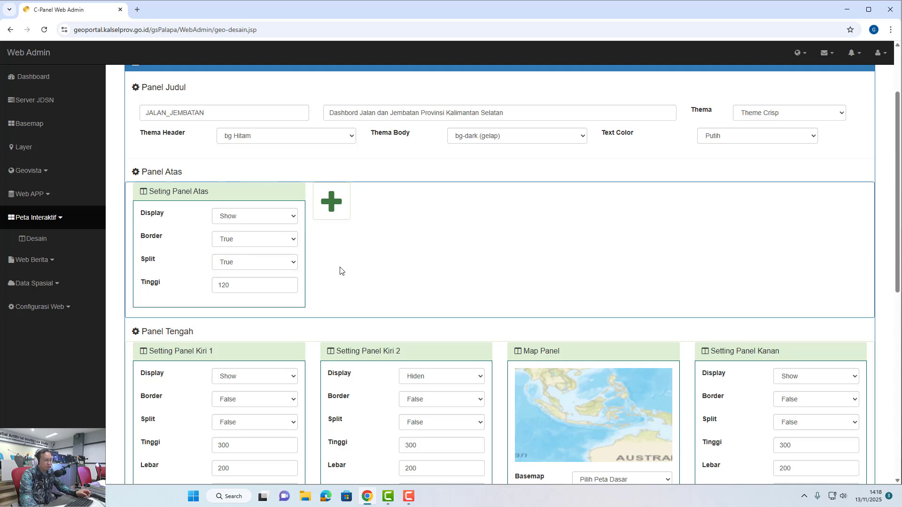
Set the Map Panel's basemap to Esri Nat Geo
scroll(455, 263, "down", 4)
left_click(605, 295)
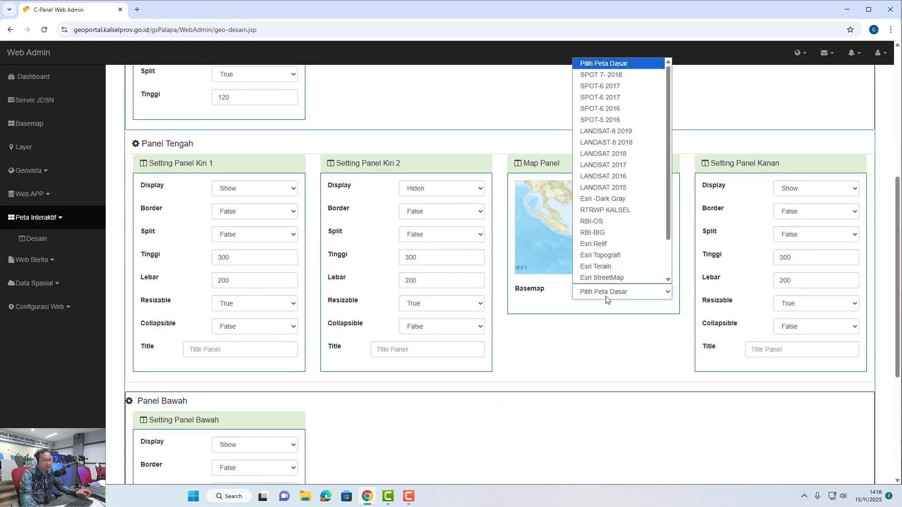
scroll(610, 165, "down", 1)
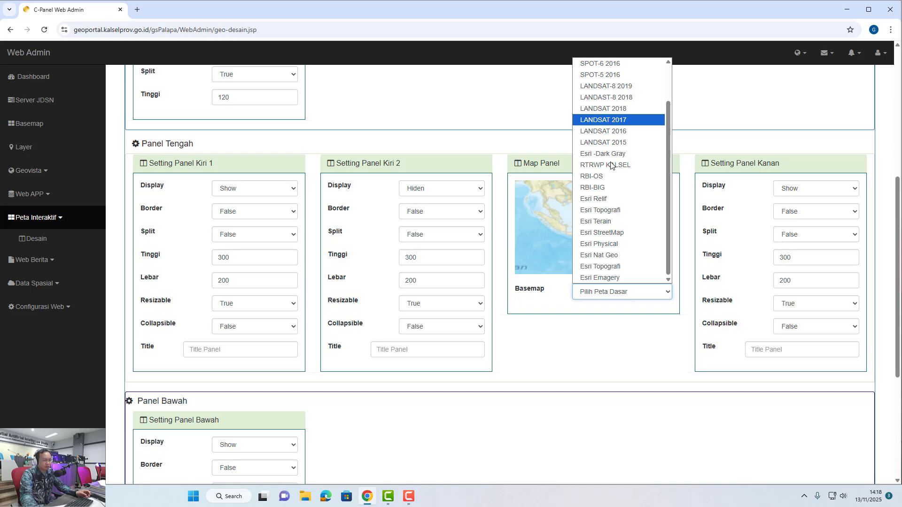
left_click(610, 256)
left_click(611, 296)
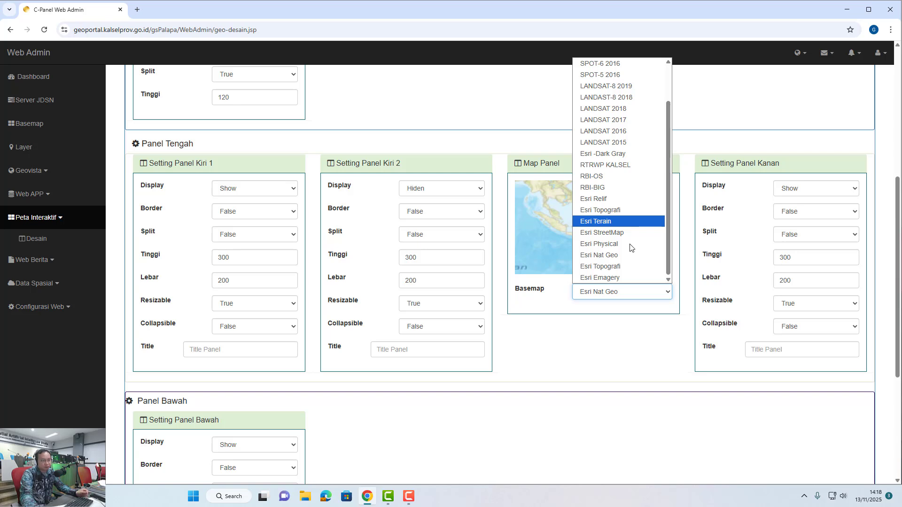
left_click(617, 261)
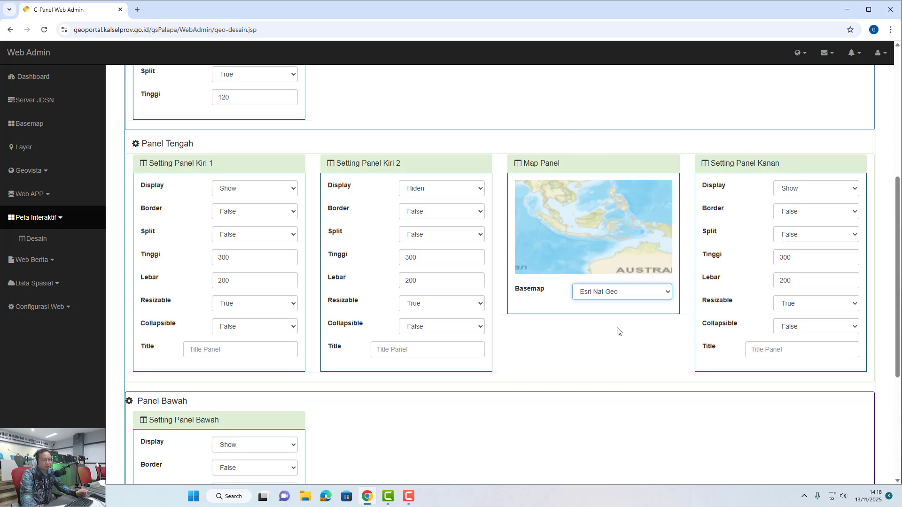
Set Display to Hiden for Panel Kiri 1, Panel Kanan and Panel Bawah
scroll(521, 367, "down", 5)
scroll(414, 308, "up", 5)
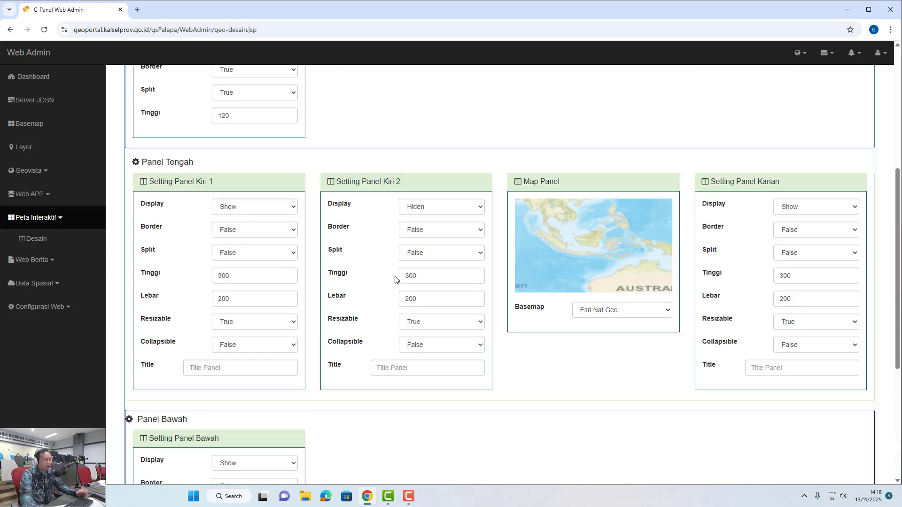
left_click(258, 209)
left_click(263, 232)
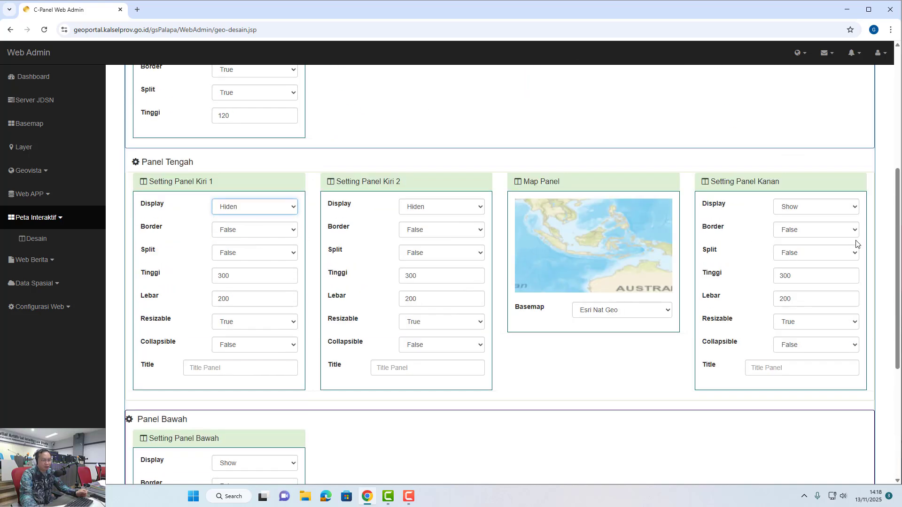
left_click(831, 209)
left_click(821, 228)
scroll(539, 323, "down", 3)
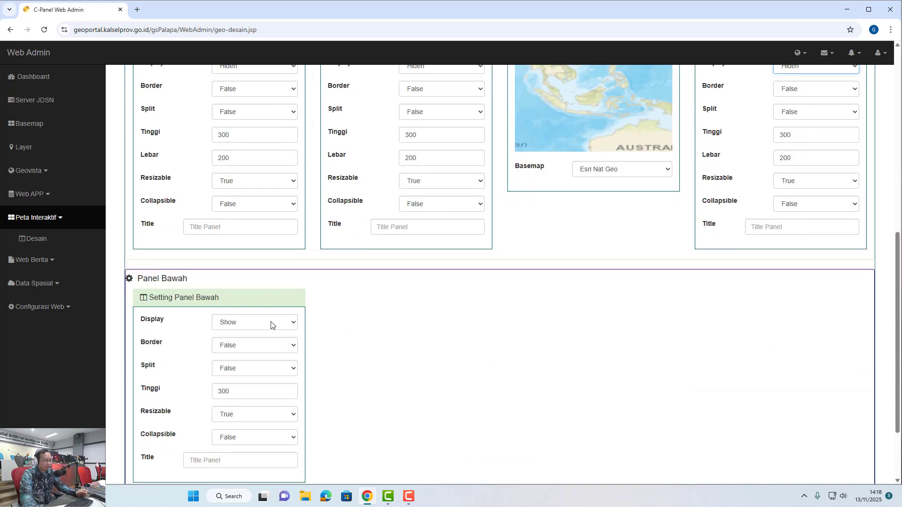
left_click(271, 325)
left_click(259, 348)
Review the panel settings and save the dashboard design
scroll(443, 322, "up", 7)
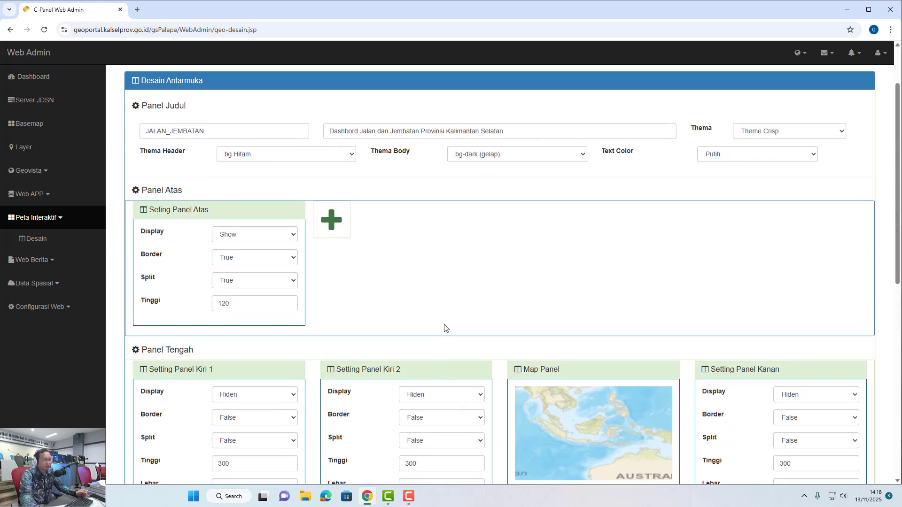
scroll(445, 327, "down", 8)
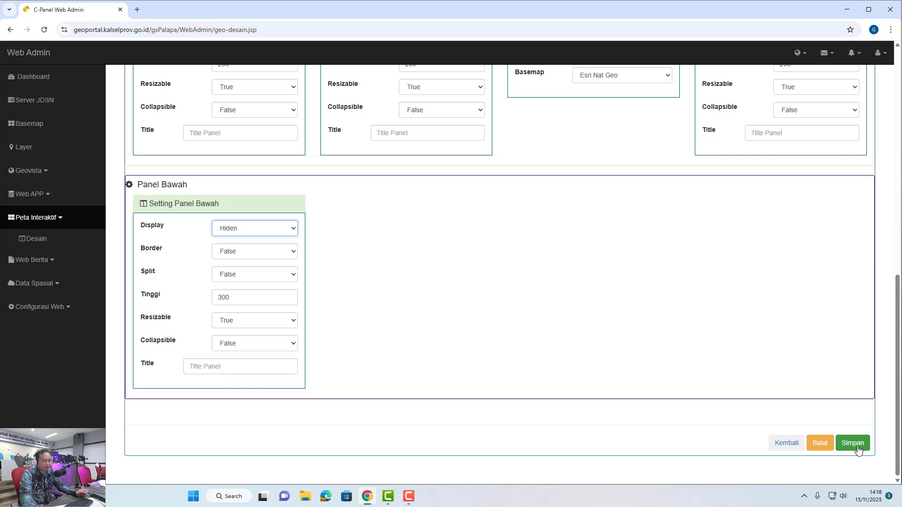
left_click(857, 450)
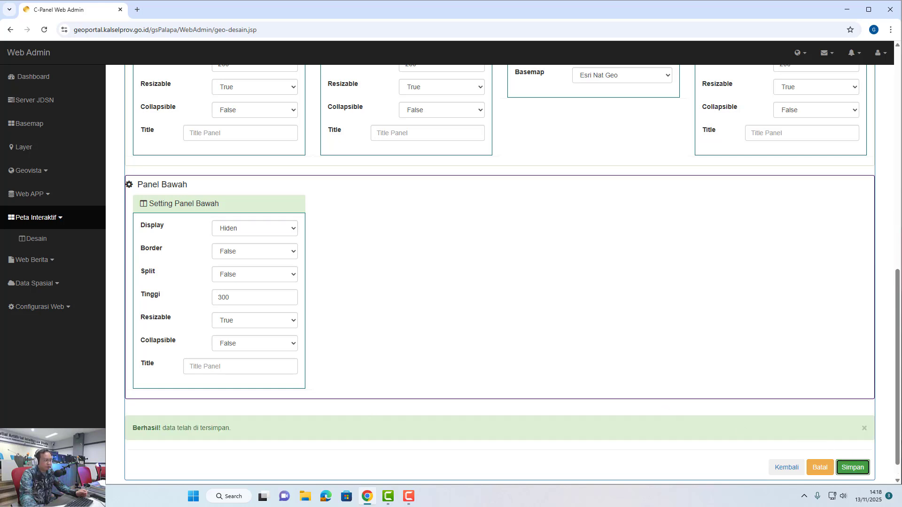
Find Dashbord Jalan dan Jembatan Provinsi Kalimantan Selatan on page 3 of the interactive map dashboard list and open it for editing
left_click(29, 244)
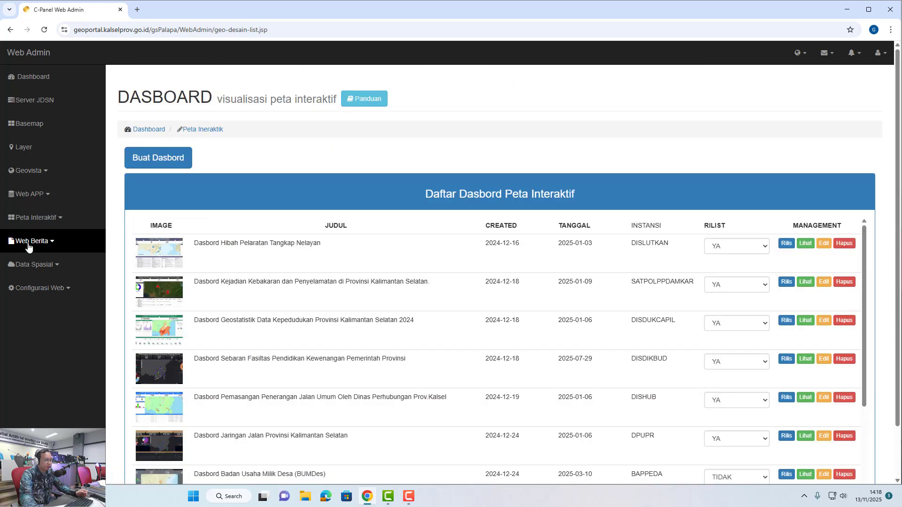
left_click(36, 226)
scroll(418, 328, "down", 2)
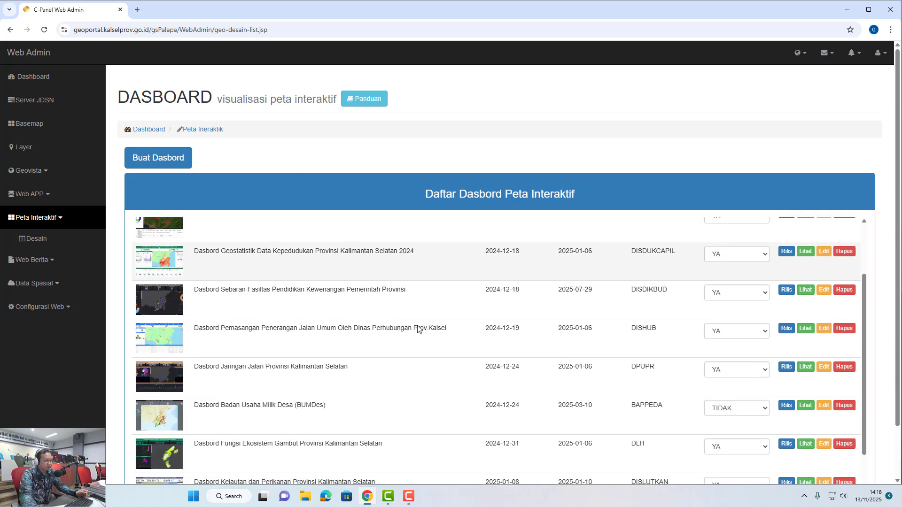
scroll(418, 329, "down", 2)
scroll(517, 379, "down", 3)
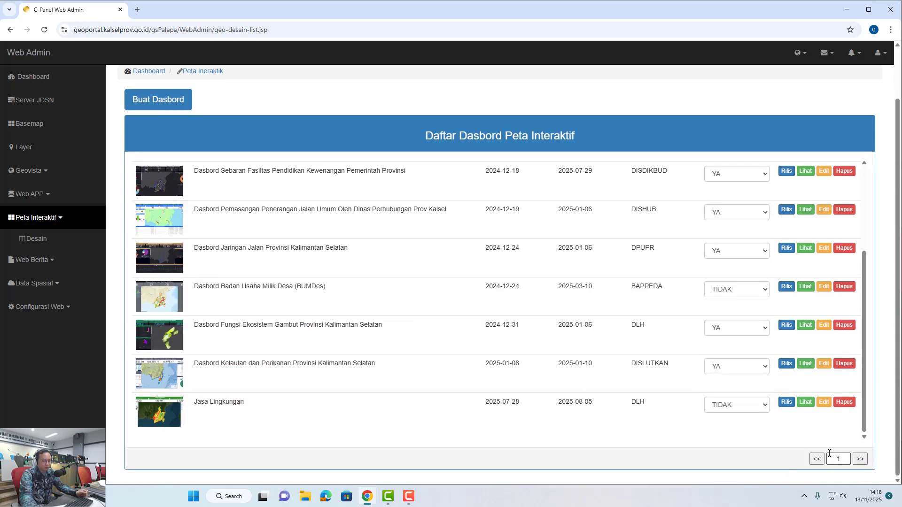
left_click(859, 462)
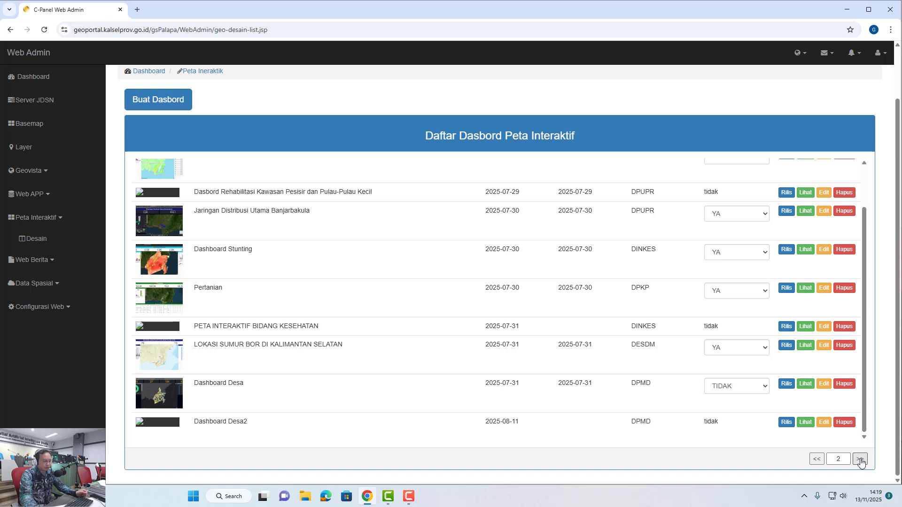
left_click(860, 461)
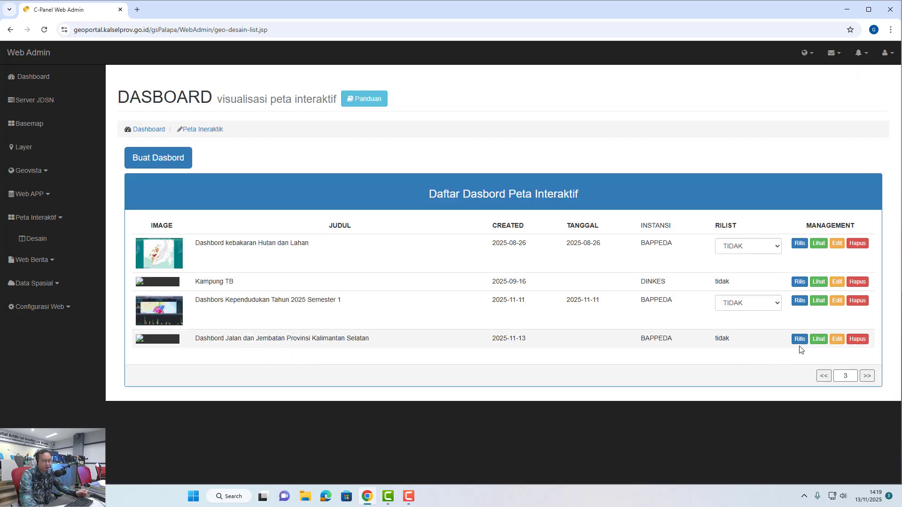
left_click(837, 339)
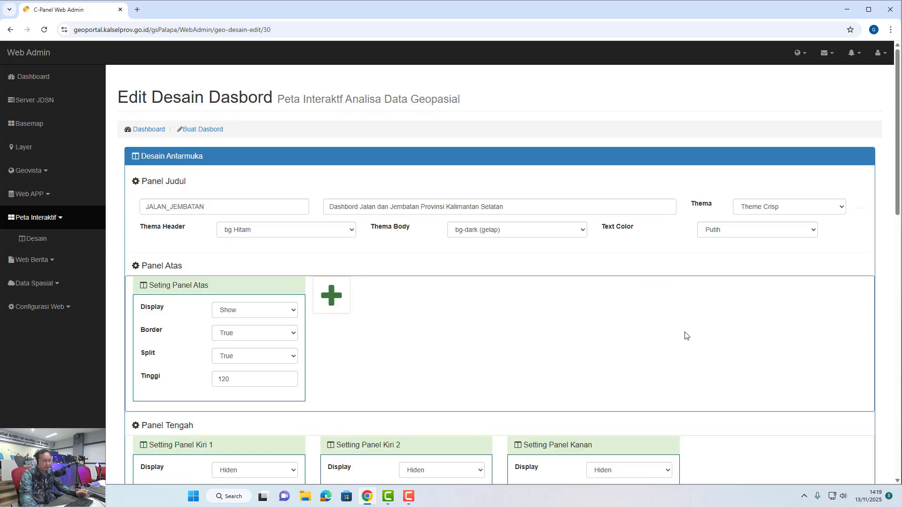
Open the layer picker for the dashboard's central map and search for layers named jalan
scroll(541, 308, "down", 3)
scroll(542, 308, "up", 3)
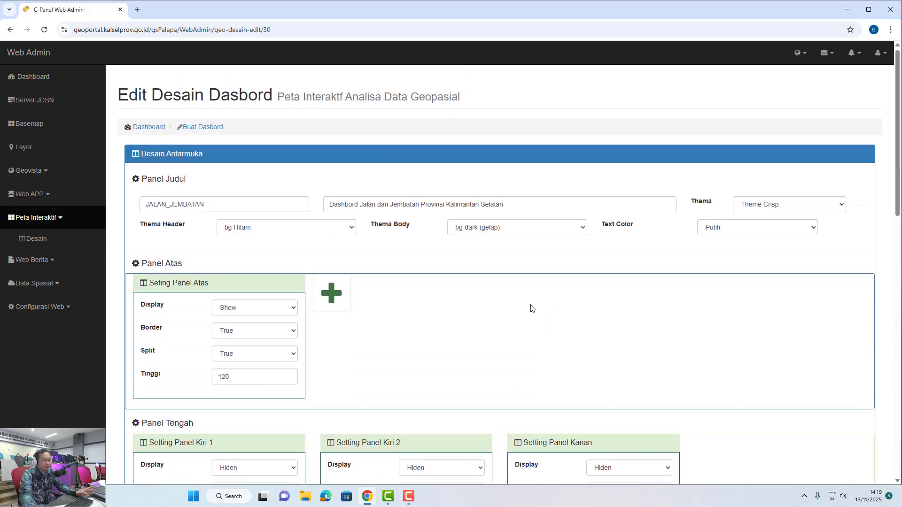
scroll(531, 308, "down", 5)
scroll(540, 302, "up", 1)
scroll(540, 302, "down", 3)
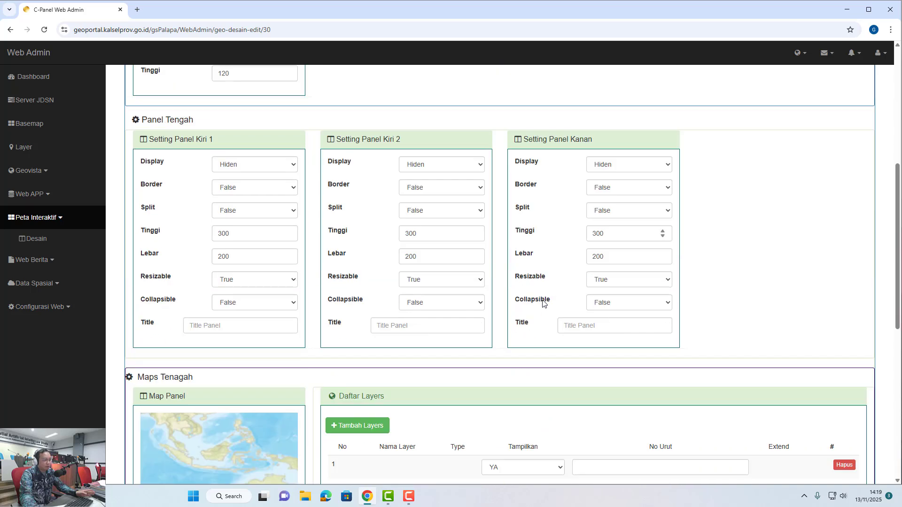
scroll(542, 303, "down", 3)
left_click(359, 308)
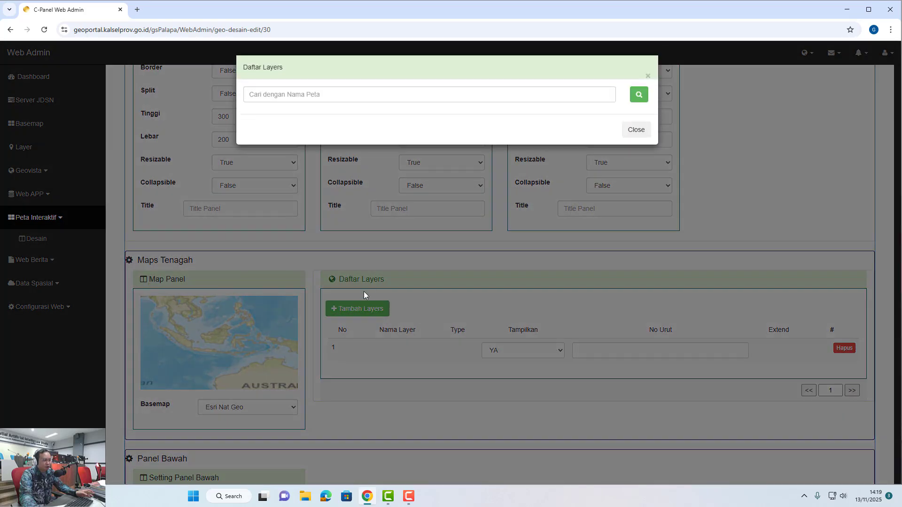
left_click(284, 97)
type("jal")
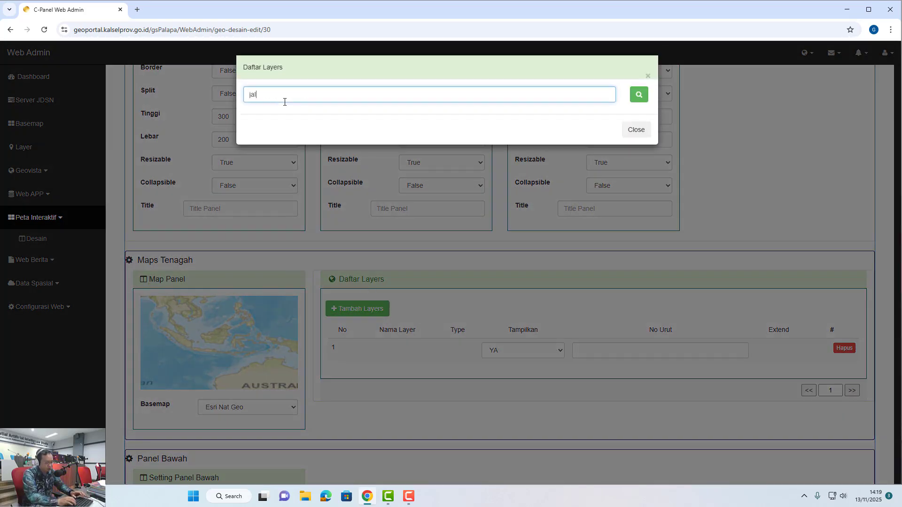
type("an")
left_click(638, 95)
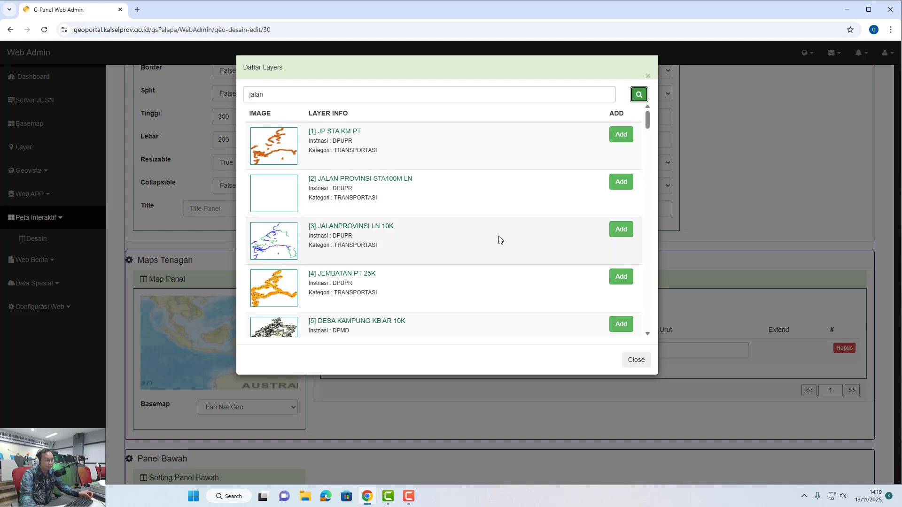
Add the JALANPROVINSI LN 10K and JALAN PROVINSI STA100M LN layers to the map and close the layer picker
left_click(621, 232)
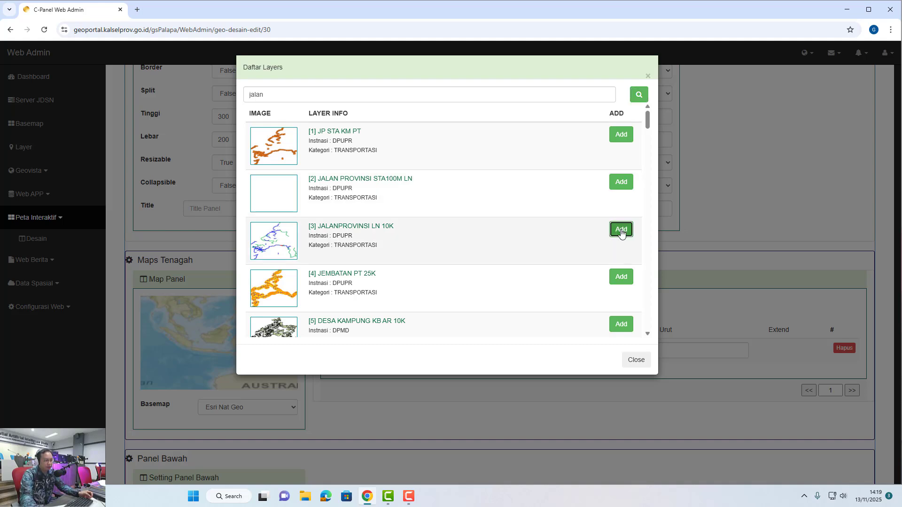
left_click(620, 186)
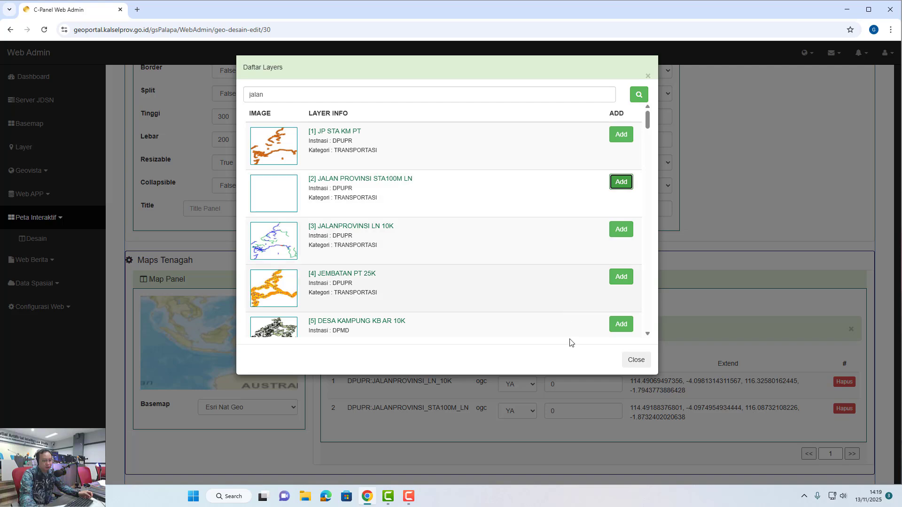
left_click(639, 362)
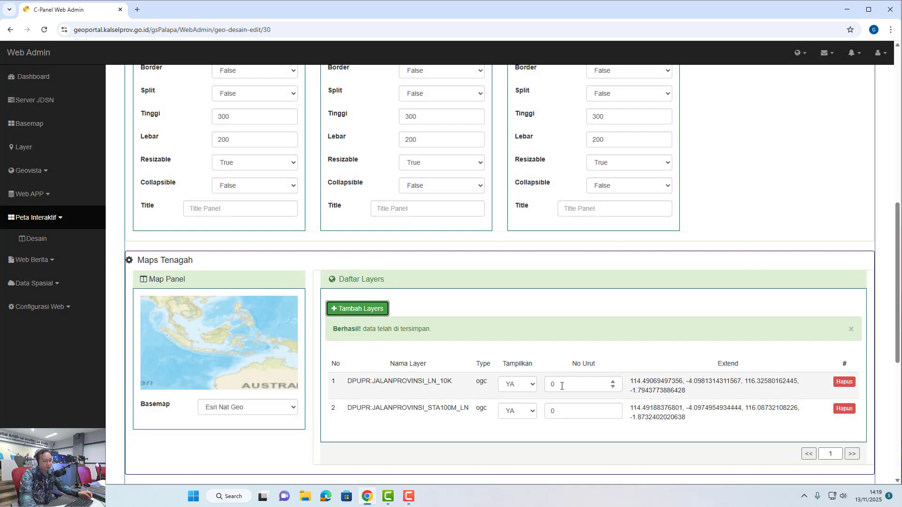
Set No Urut of the JALANPROVINSI_STA100M_LN layer to 1 and keep its Tampilkan option at YA
double_click(561, 386)
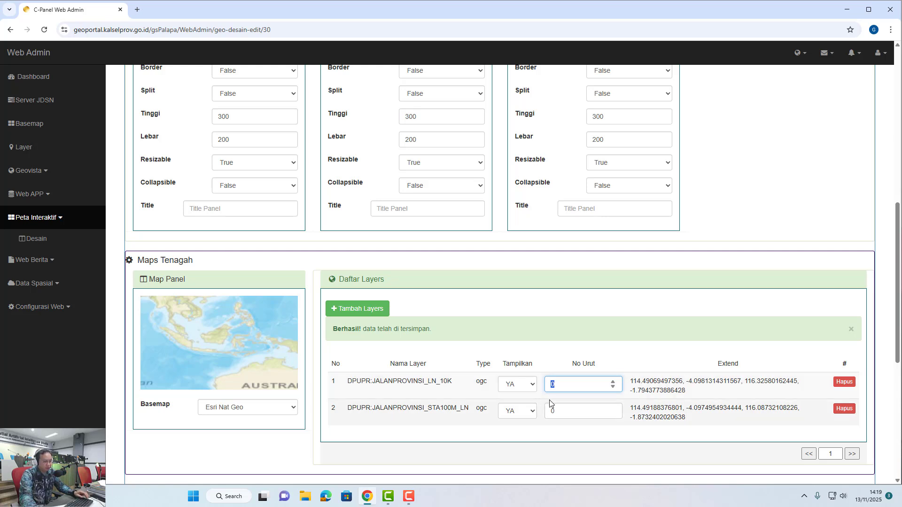
double_click(558, 417)
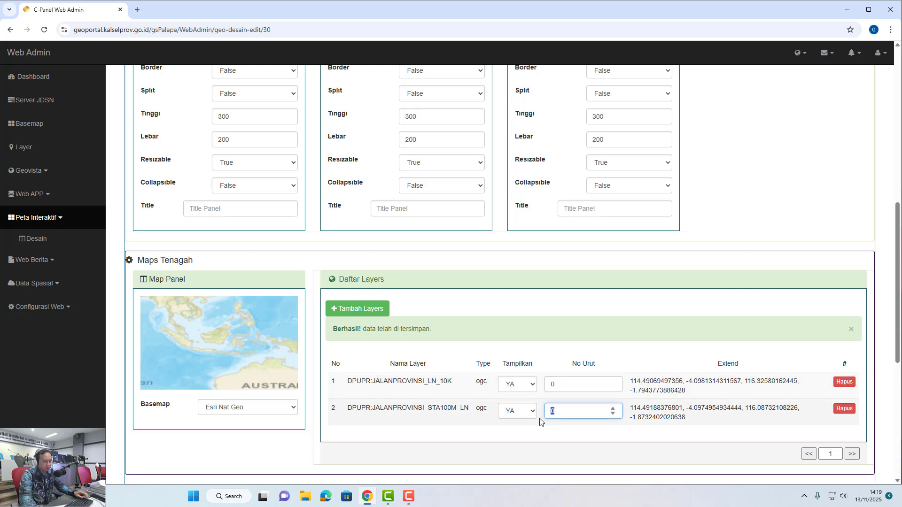
type("1")
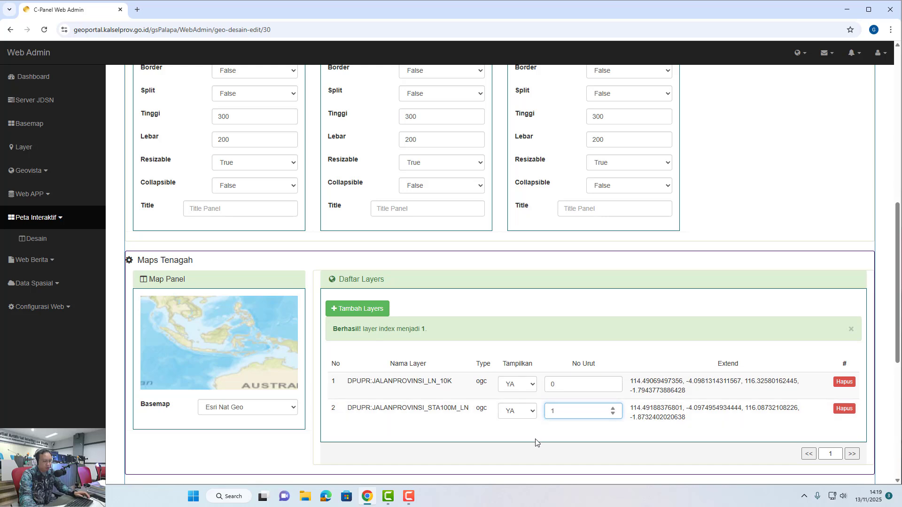
left_click(536, 440)
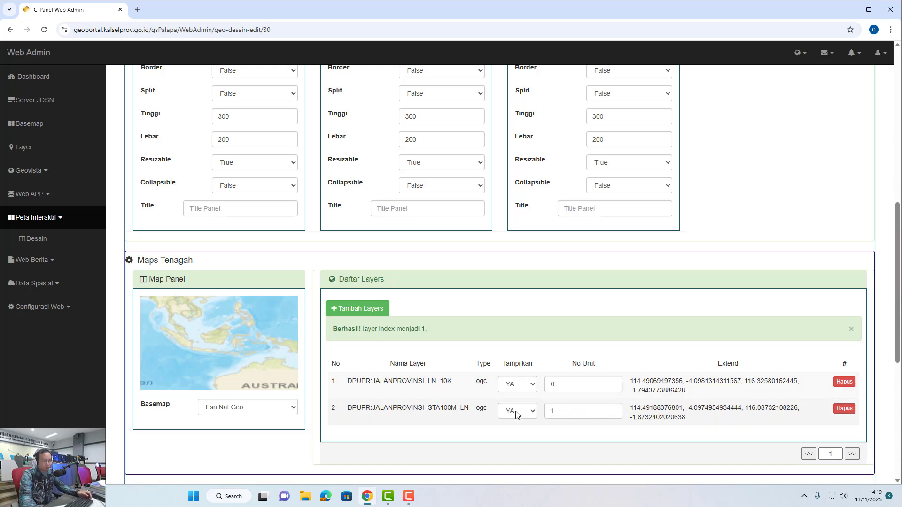
left_click(516, 415)
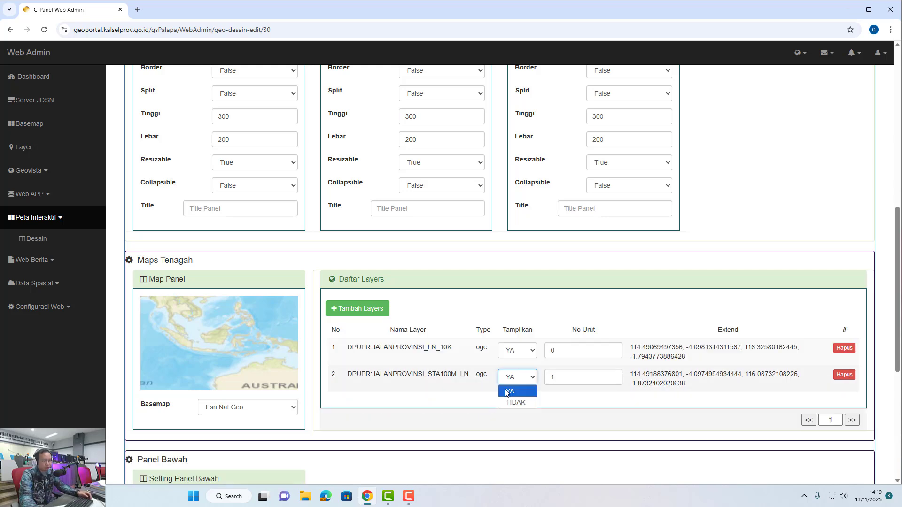
left_click(508, 392)
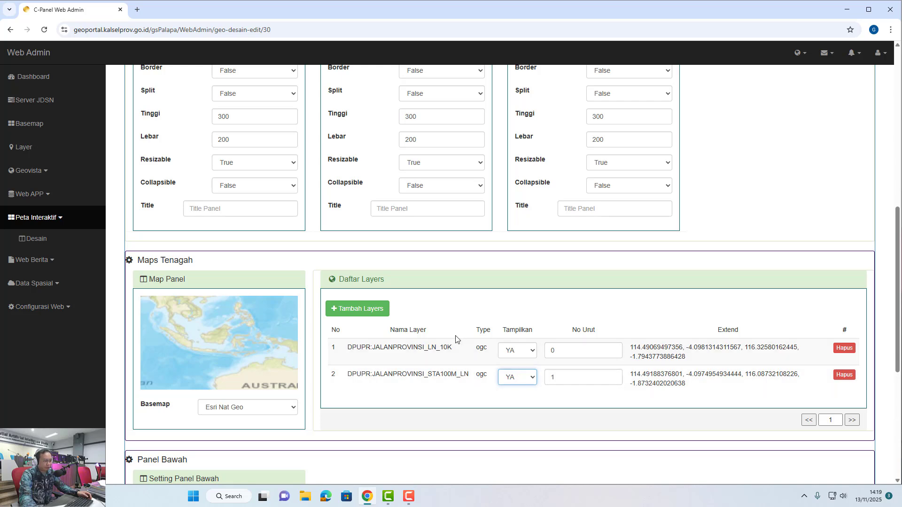
Review the dashboard's design settings from Panel Atas through the map layers to Panel Bawah
scroll(456, 339, "down", 3)
scroll(455, 339, "down", 3)
scroll(456, 339, "up", 9)
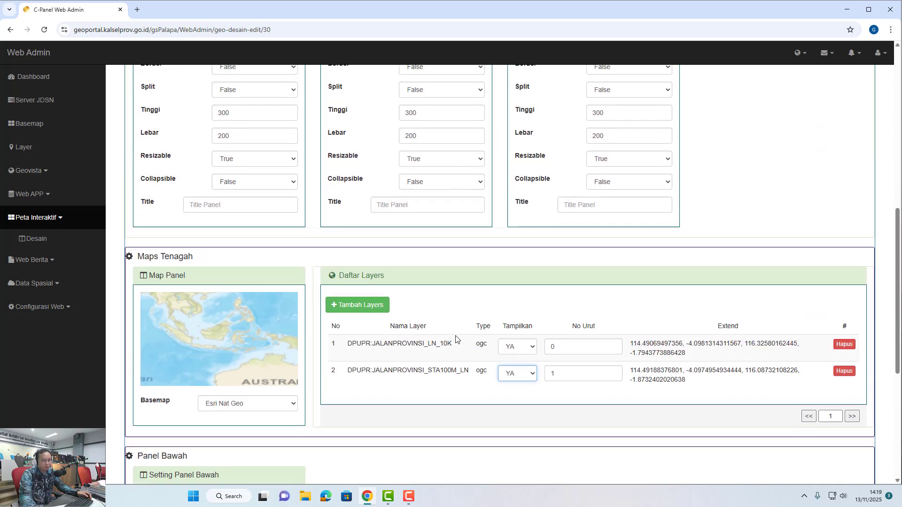
scroll(456, 340, "up", 4)
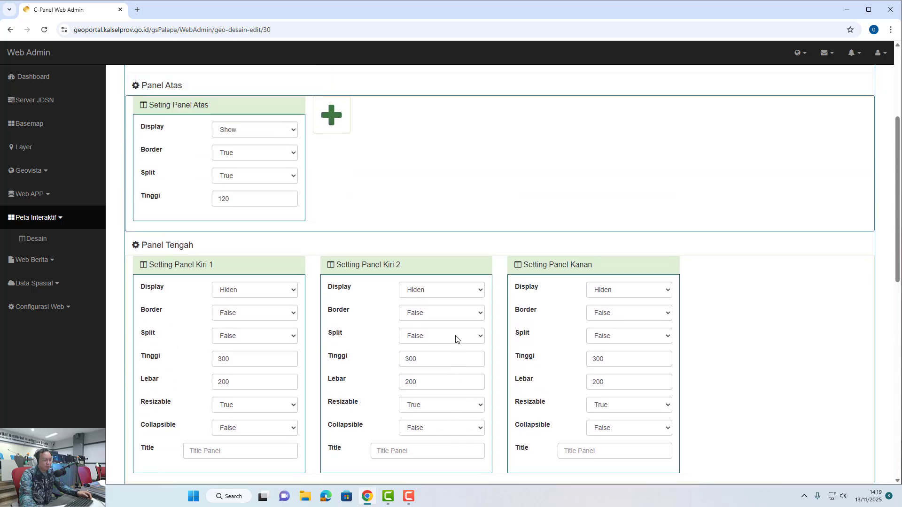
scroll(456, 340, "down", 1)
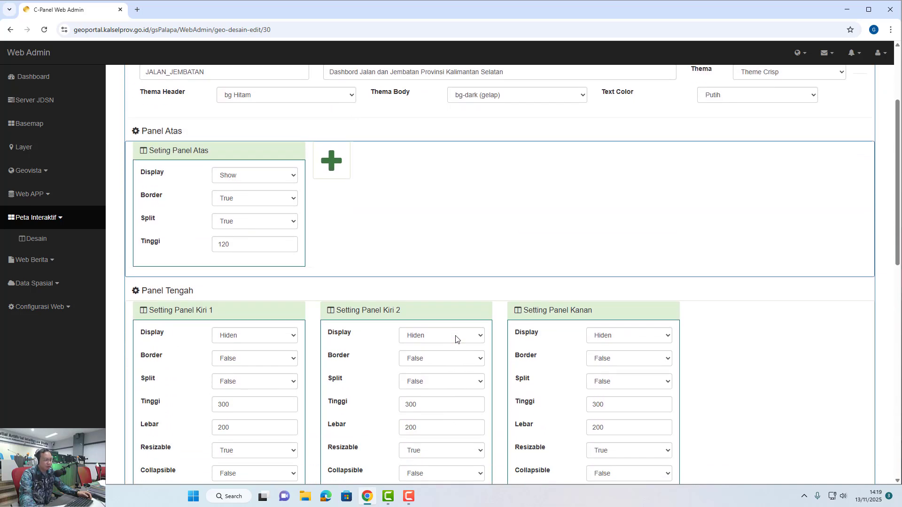
scroll(456, 339, "down", 7)
scroll(473, 343, "down", 4)
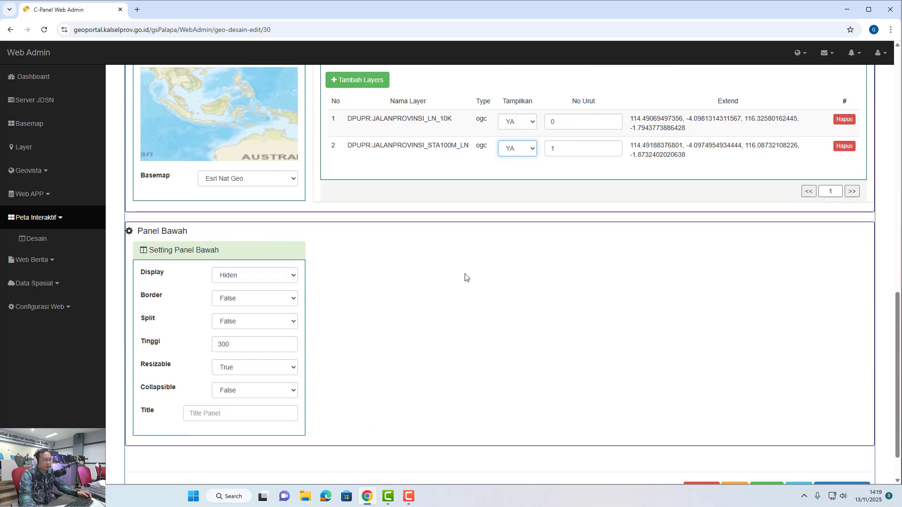
scroll(540, 282, "down", 1)
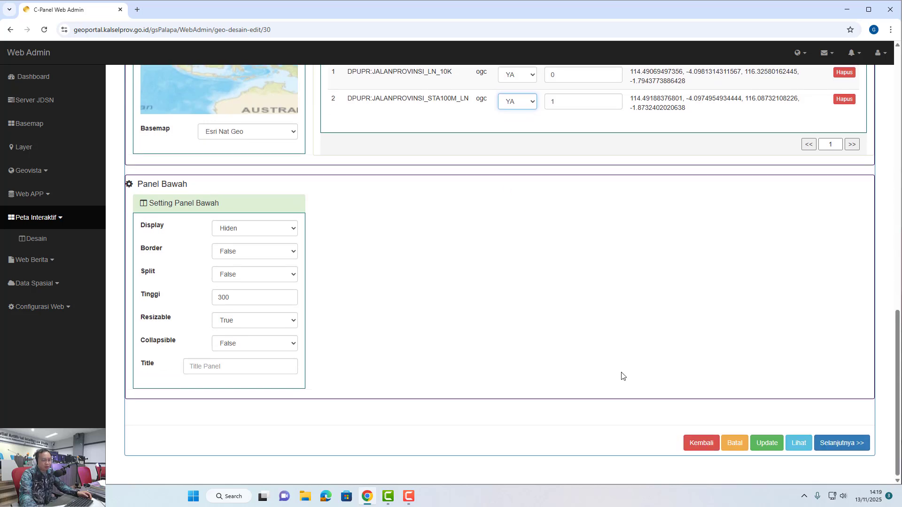
Continue to the panel design page and start a new Panel Atas panel with Angka Sumary as its visualisation type
left_click(851, 451)
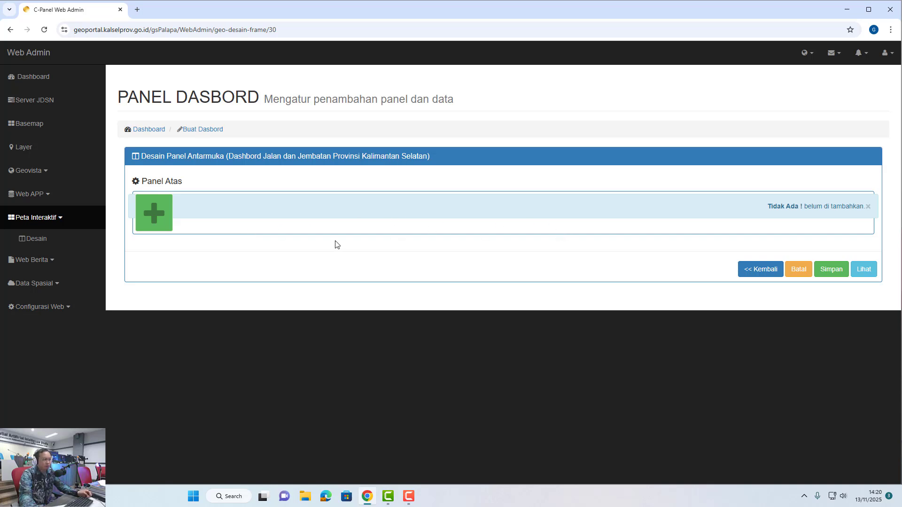
left_click(158, 219)
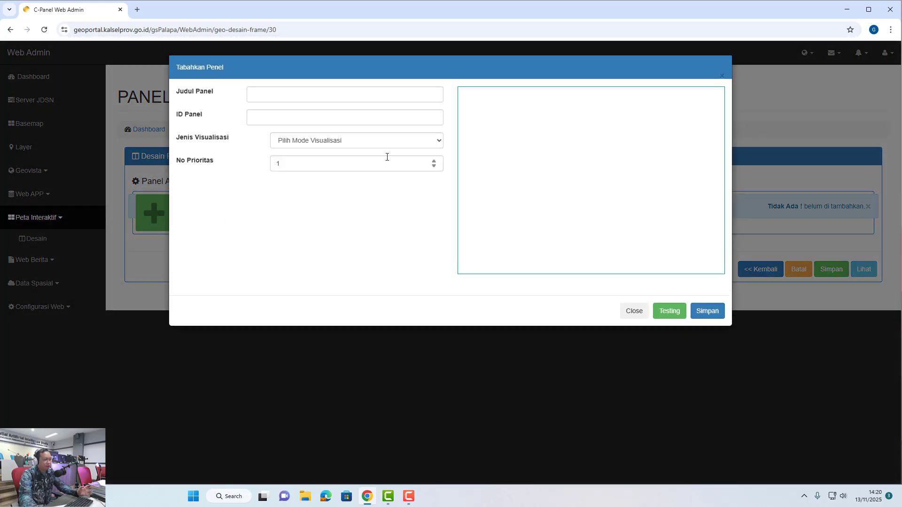
left_click(385, 146)
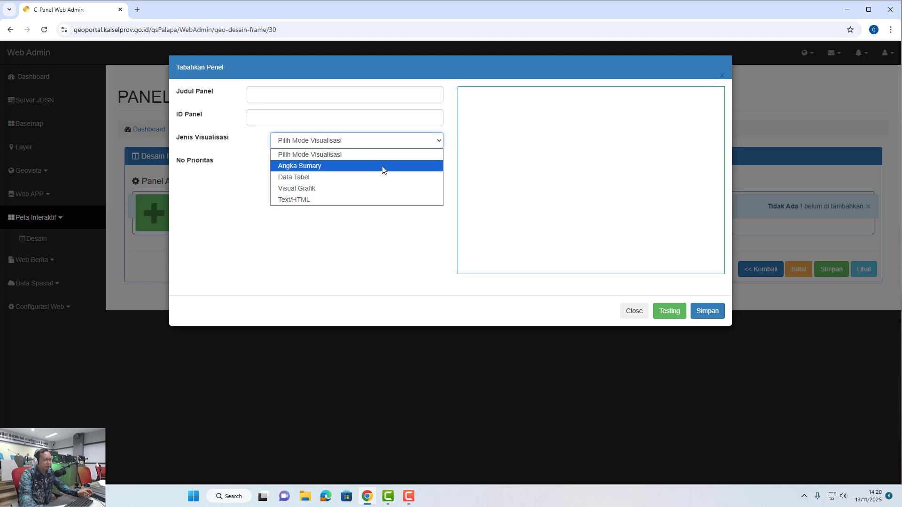
left_click(383, 170)
Base the new panel on the JALANPROVINSI LN 10K layer with the Panjang KM(Line/1.000) calculation, leaving the filter condition unselected
left_click(382, 170)
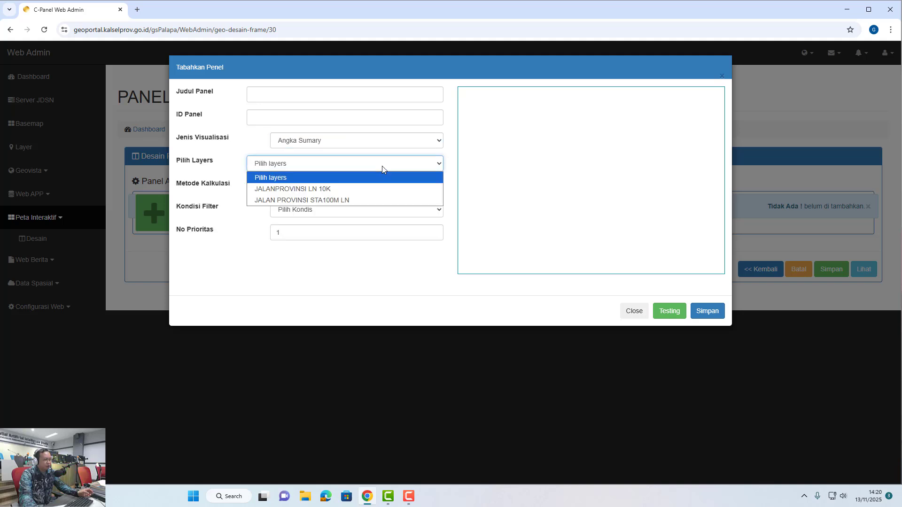
left_click(376, 188)
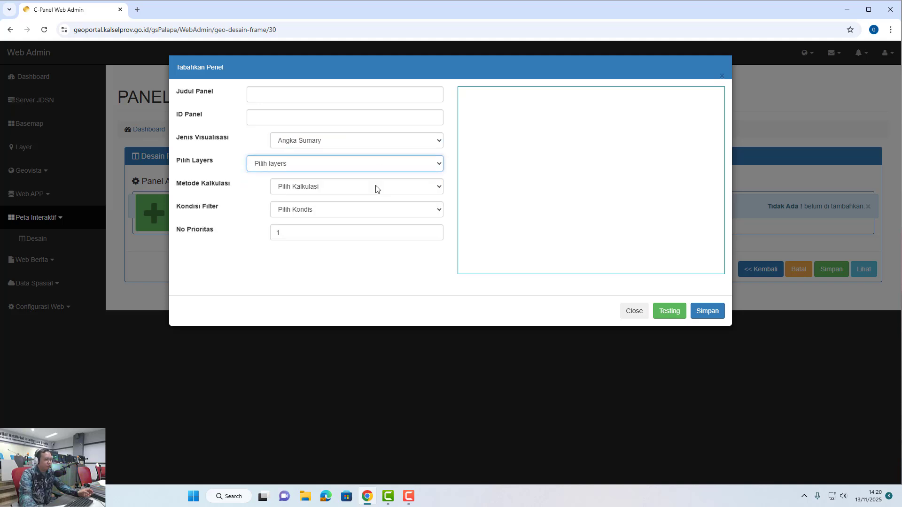
left_click(369, 187)
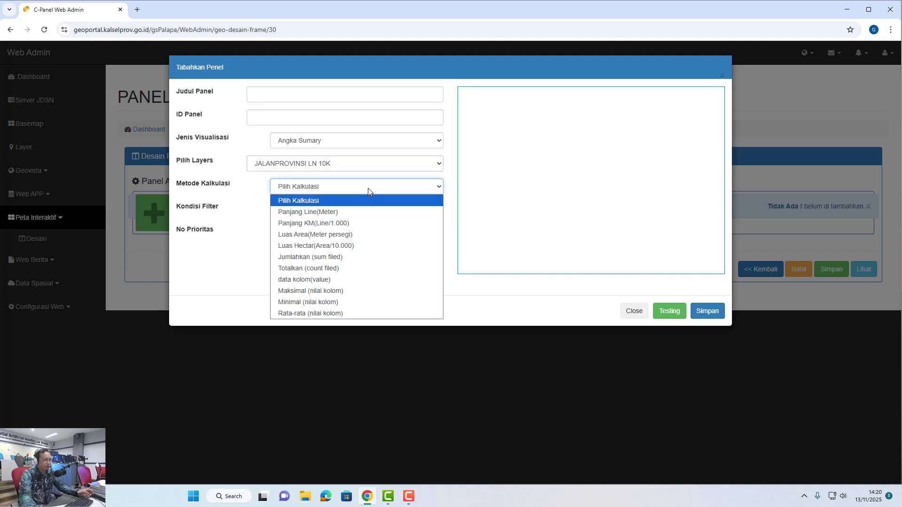
left_click(348, 224)
left_click(345, 213)
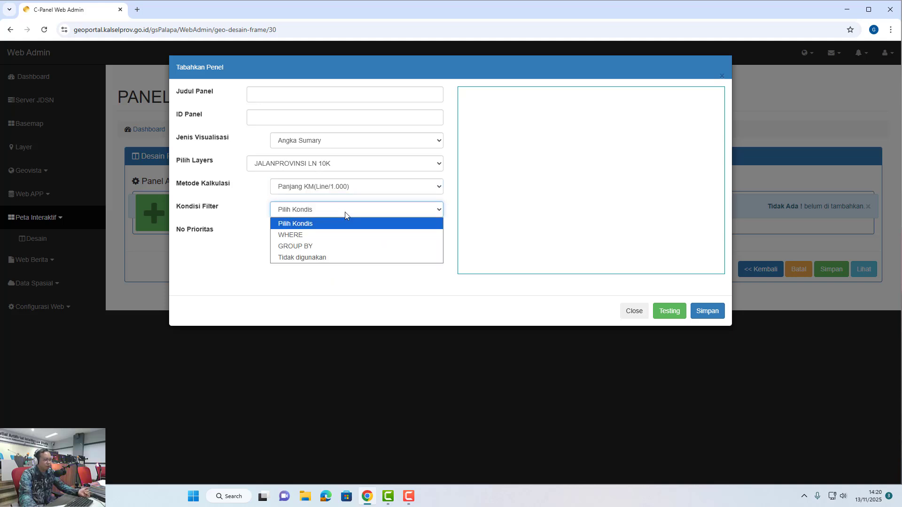
left_click(345, 213)
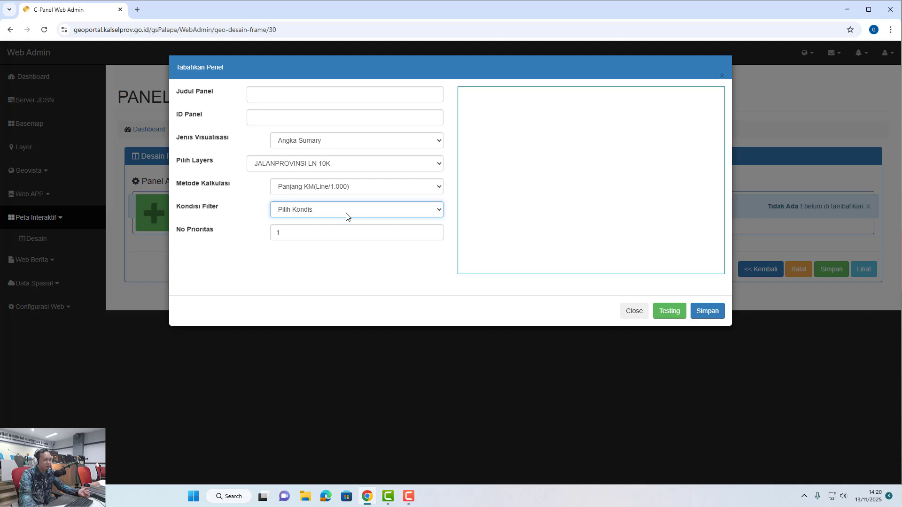
Test the panel's calculation, and enter the panel title Panjang Ruas (KM) and the ID pjng_ruas
left_click(671, 312)
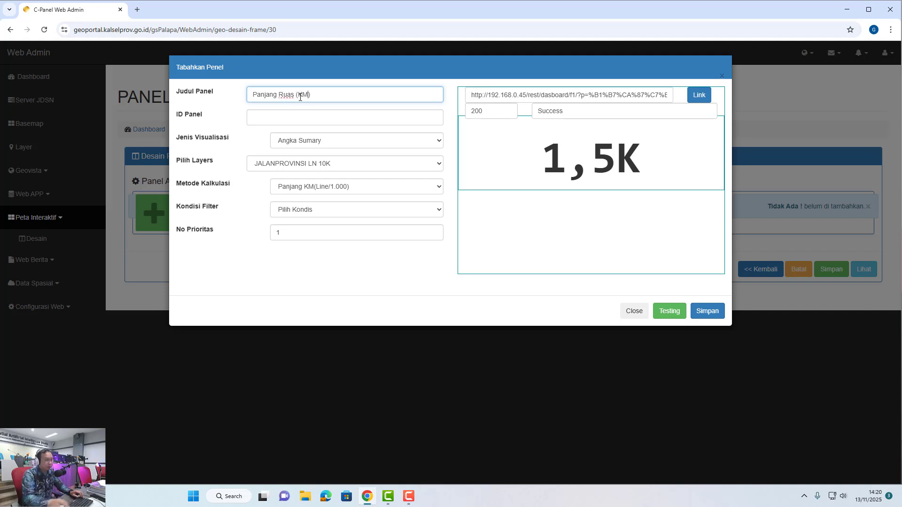
left_click(290, 120)
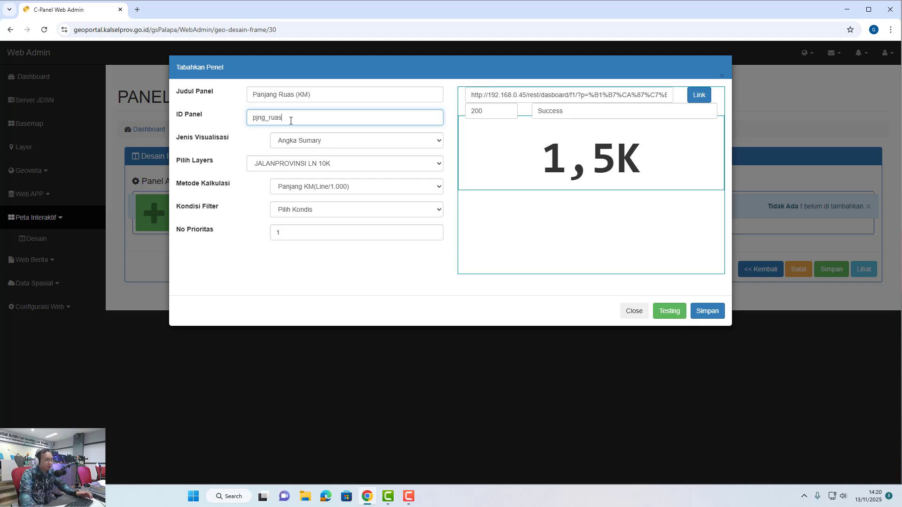
Test the Panjang Ruas (KM) panel with its title, save it, and close the panel form
left_click(307, 267)
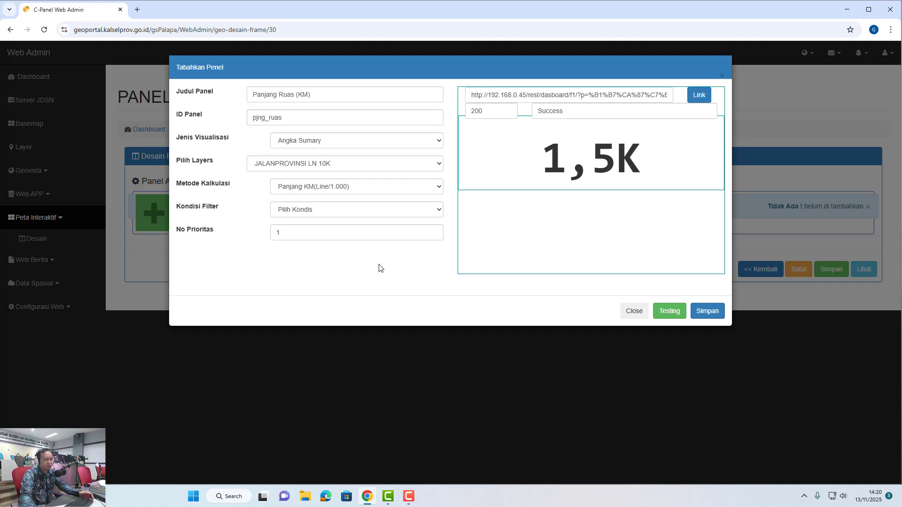
left_click(666, 311)
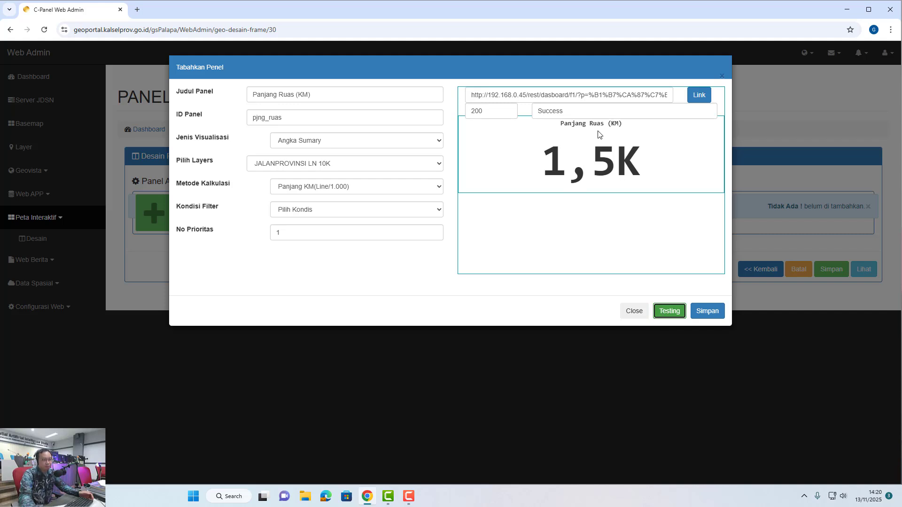
left_click(710, 312)
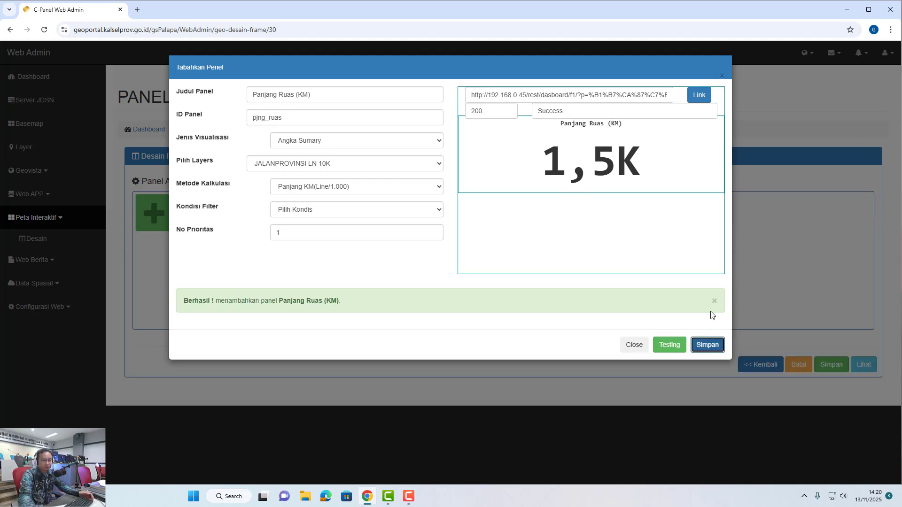
left_click(714, 300)
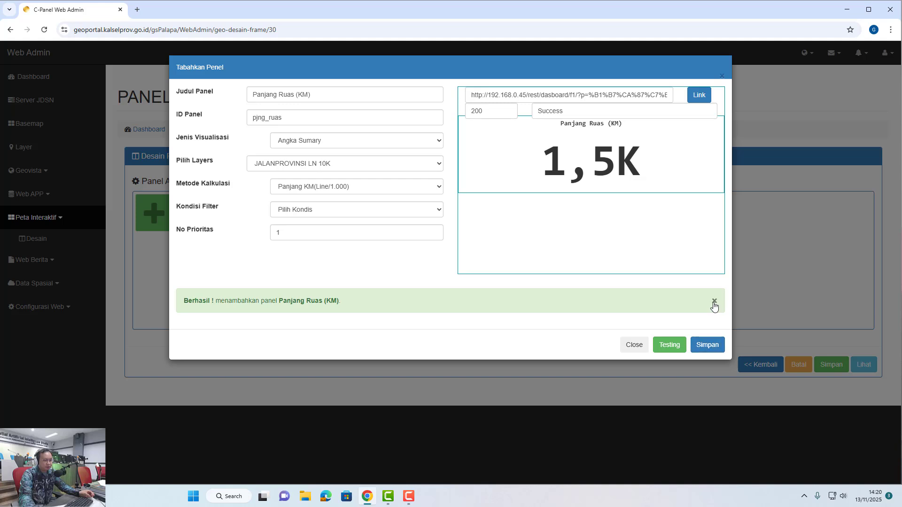
left_click(633, 315)
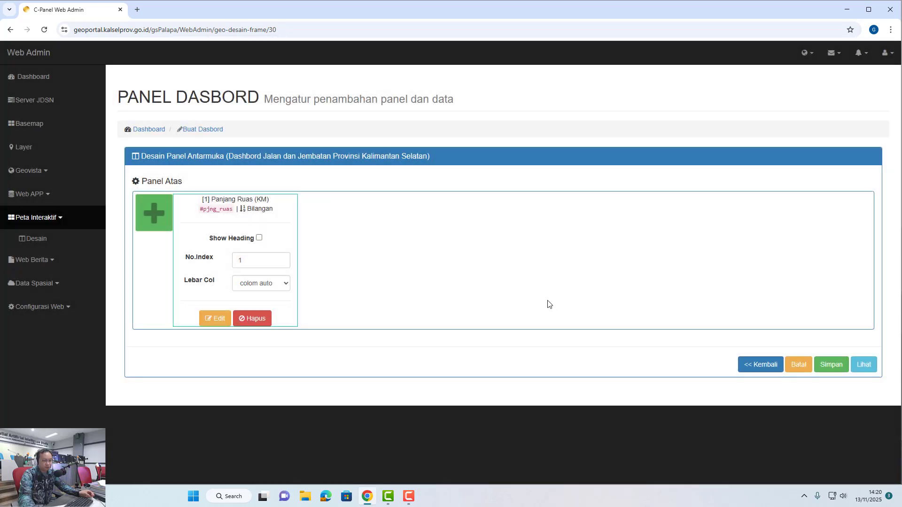
Preview the Jalan dan Jembatan dashboard with its top panel and map, and return to the panel design page
left_click(860, 365)
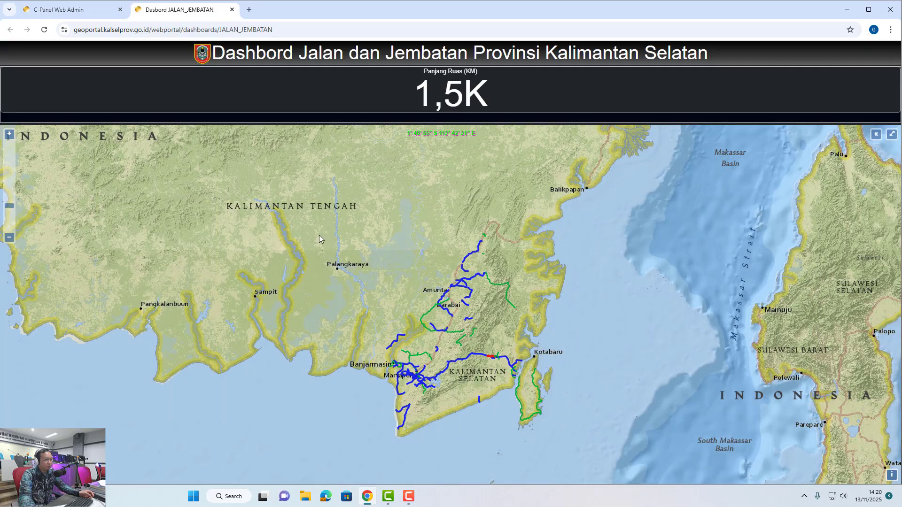
left_click_drag(447, 371, 443, 346)
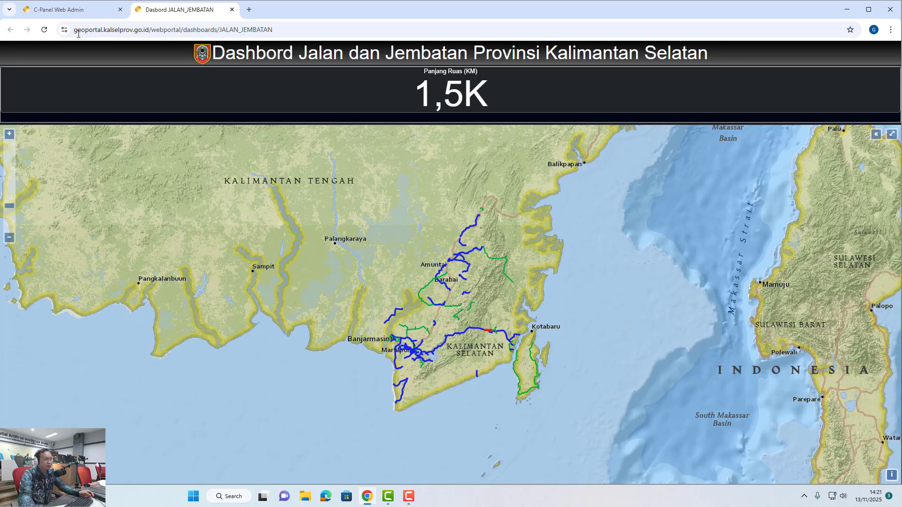
left_click(76, 12)
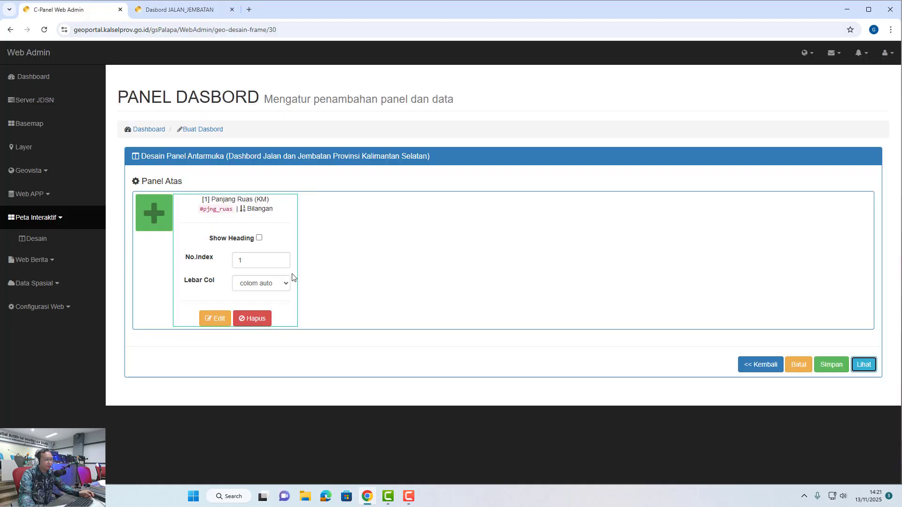
Start another Panel Atas panel as Angka Sumary, using the JALANPROVINSI LN 10K layer and the Panjang KM(Line/1.000) calculation
left_click(163, 221)
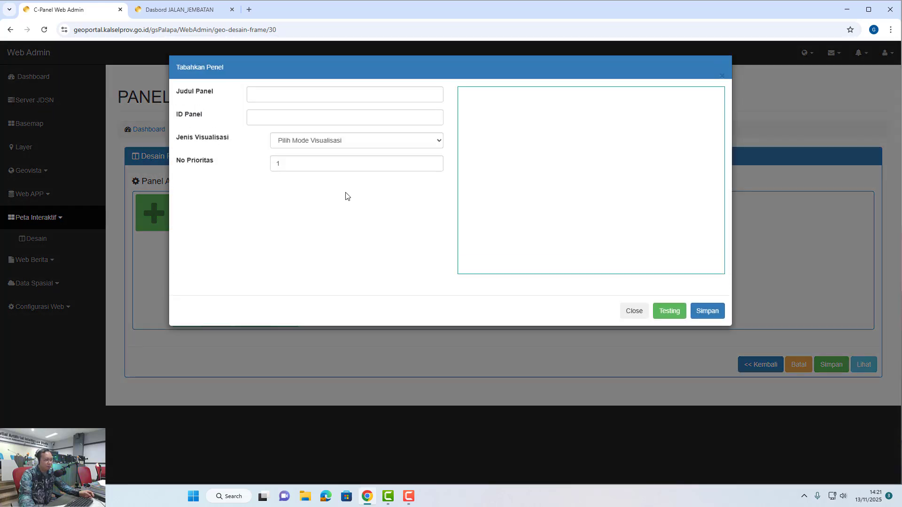
left_click(359, 142)
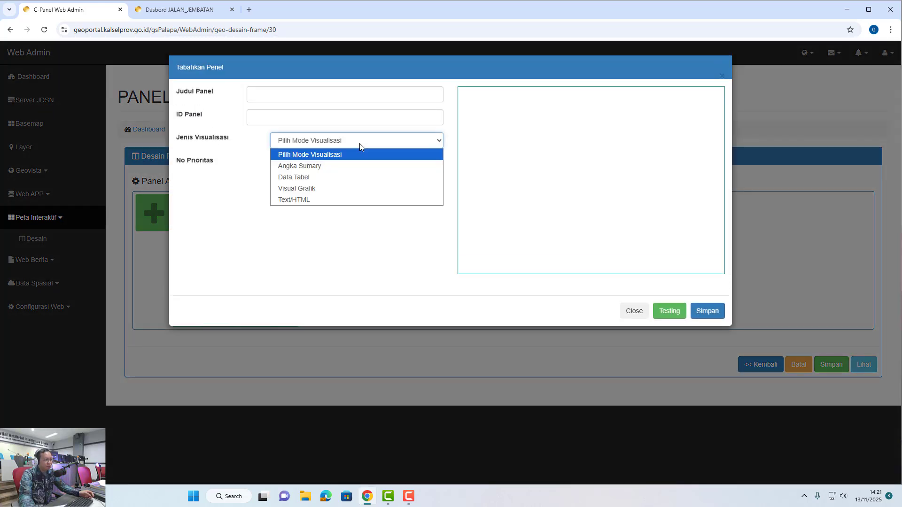
left_click(348, 167)
left_click(347, 164)
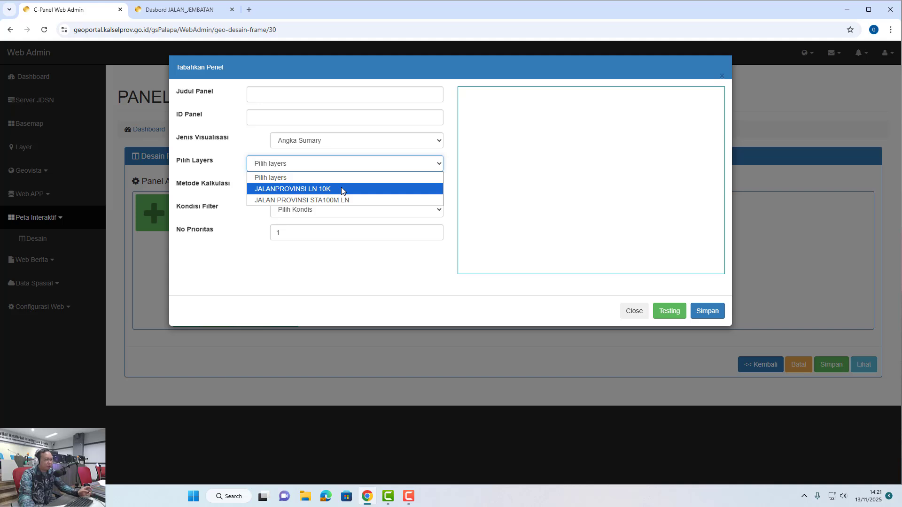
left_click(342, 189)
left_click(344, 187)
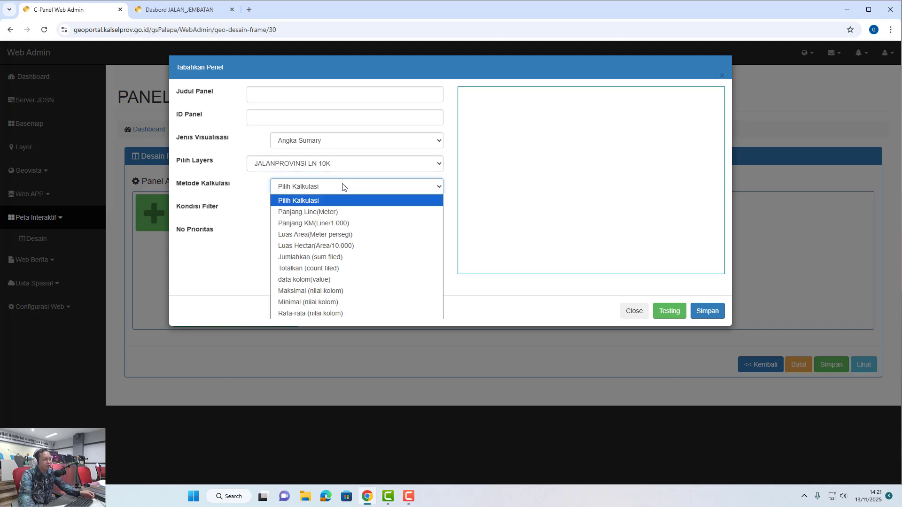
left_click(339, 224)
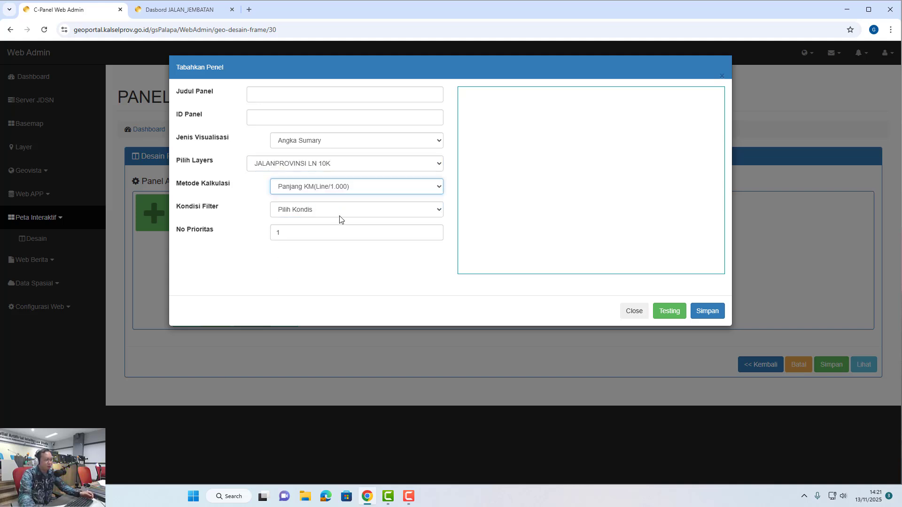
Add a WHERE filter for status Sama Dengan (=) Jalan Provinsi, set the priority number to 2, and test the calculation
left_click(339, 216)
left_click(337, 235)
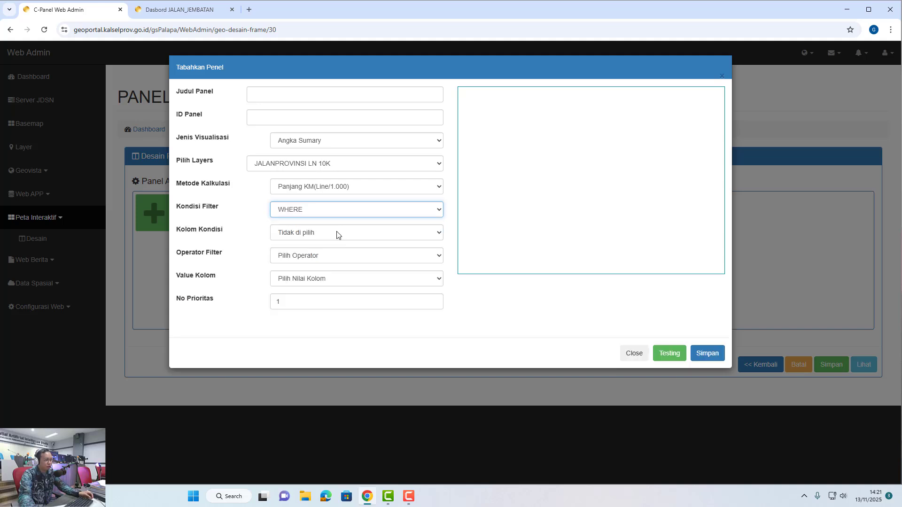
left_click(337, 234)
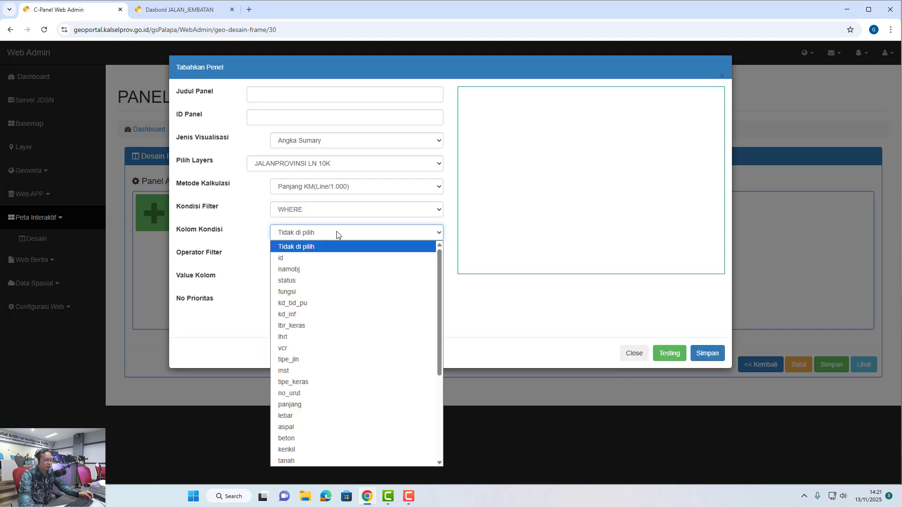
left_click(323, 280)
left_click(320, 257)
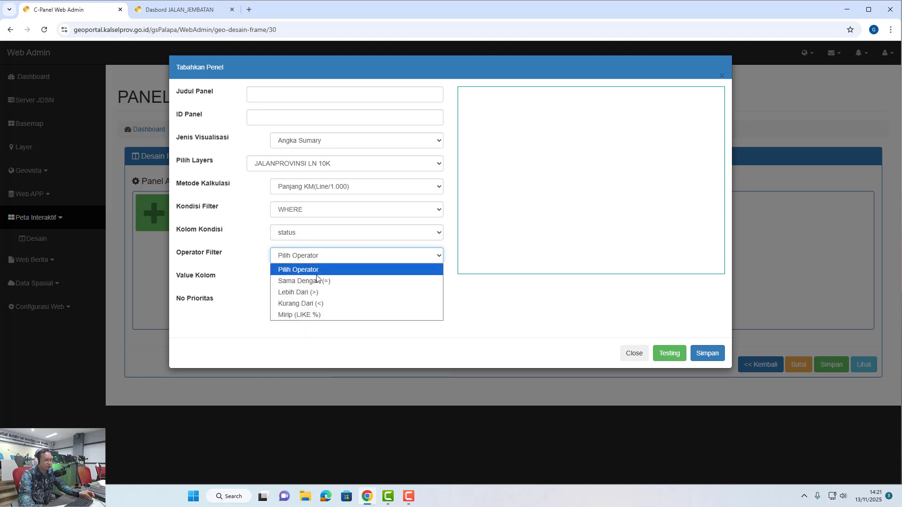
left_click(304, 281)
left_click(309, 282)
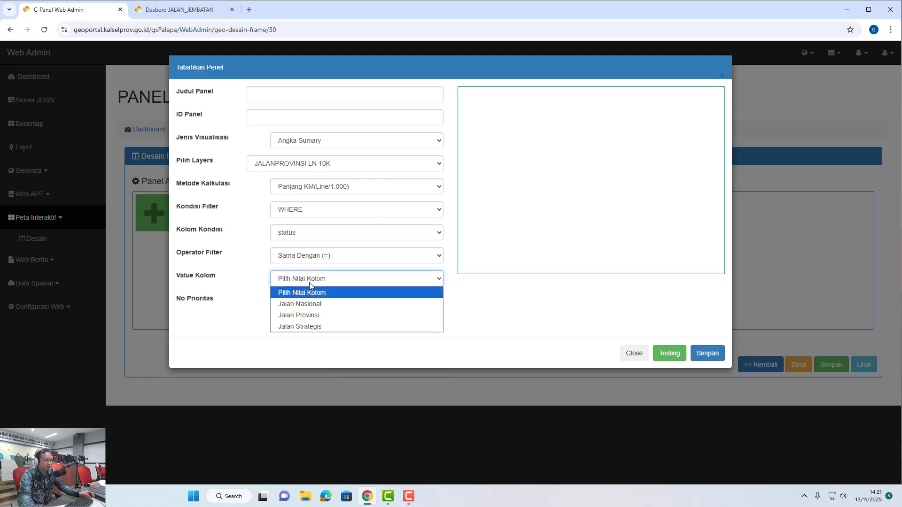
left_click(316, 316)
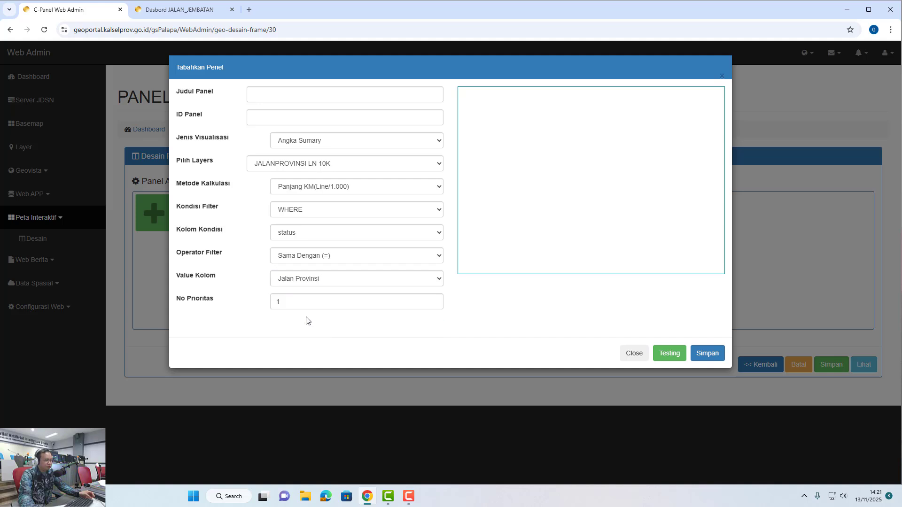
double_click(278, 304)
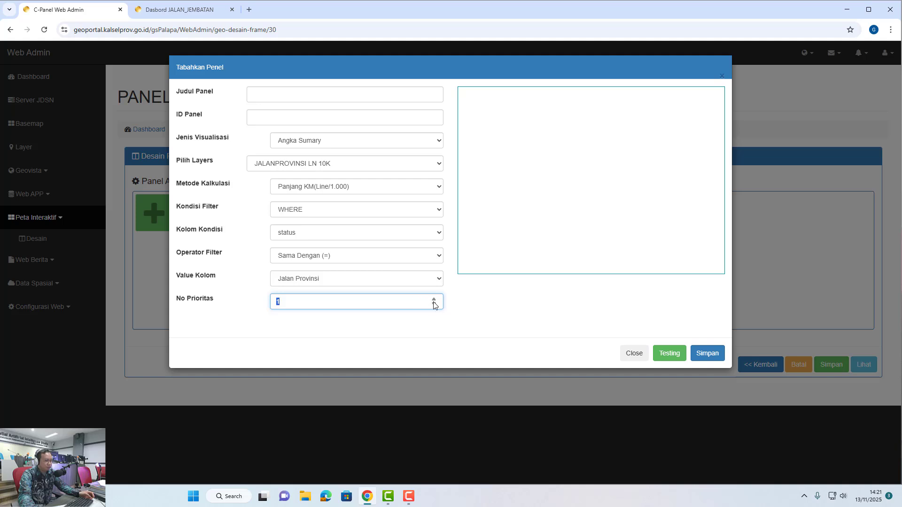
left_click(668, 353)
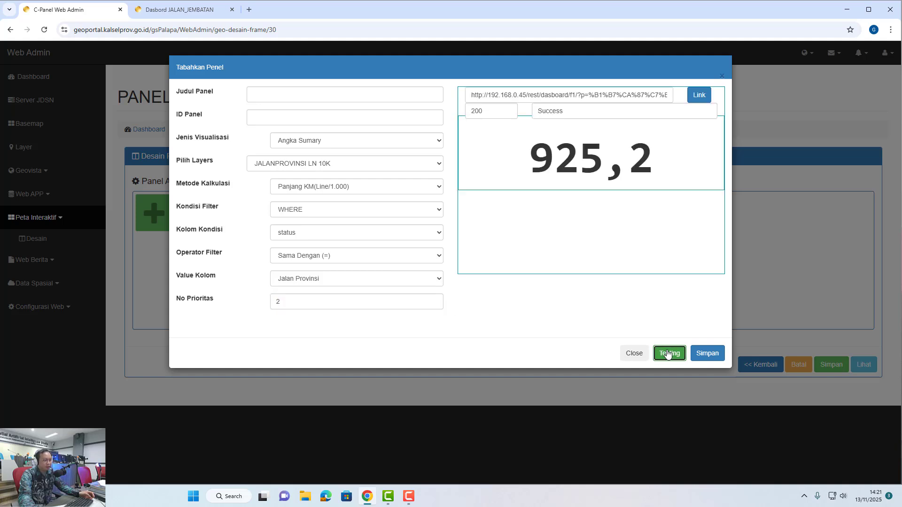
Title the panel Panjang Jalan Provinsi with the ID p_jlnProv, then test and save it
left_click(285, 97)
type("Pa")
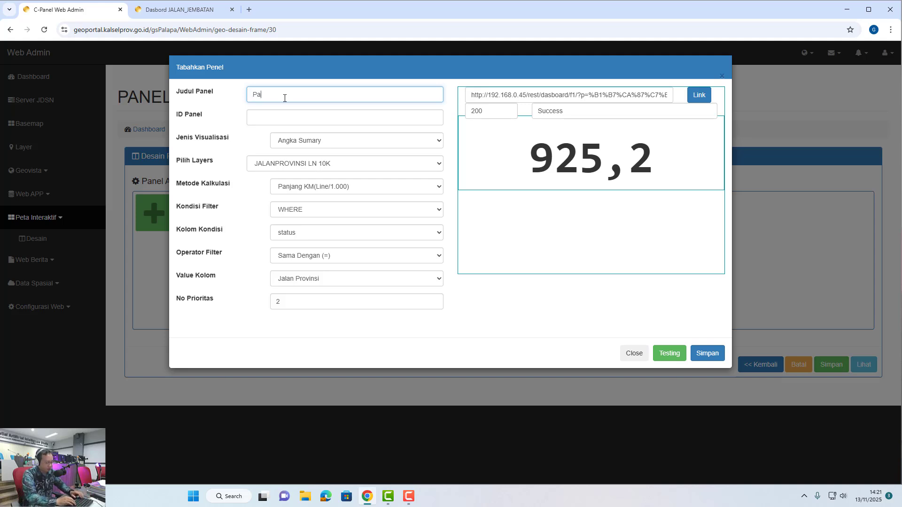
type("njang J")
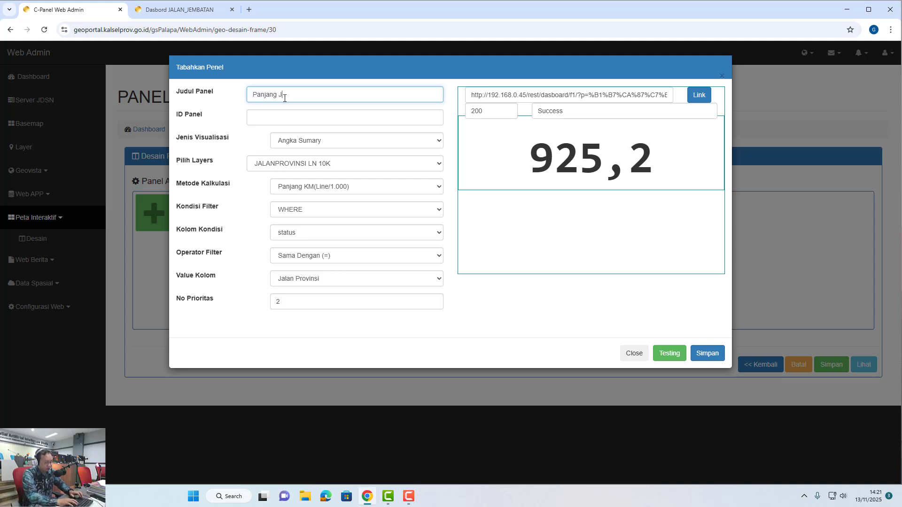
type("alan Provinsi")
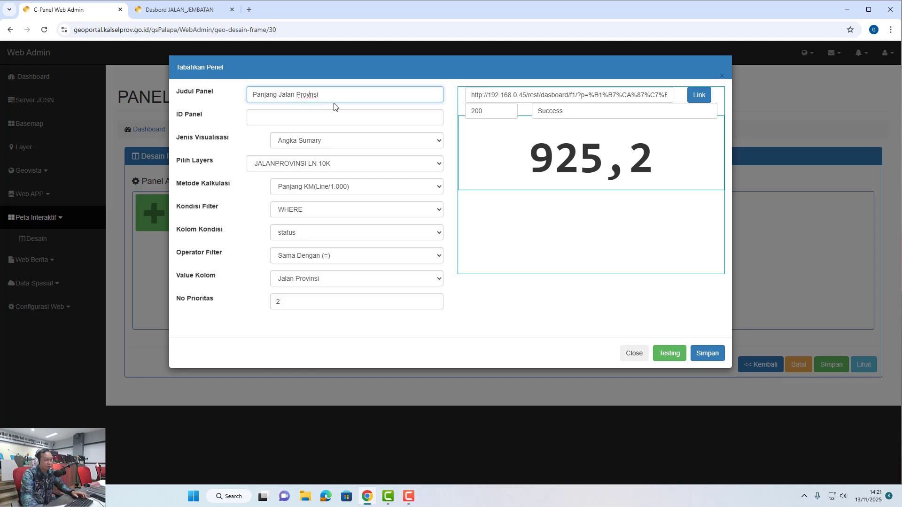
type("i")
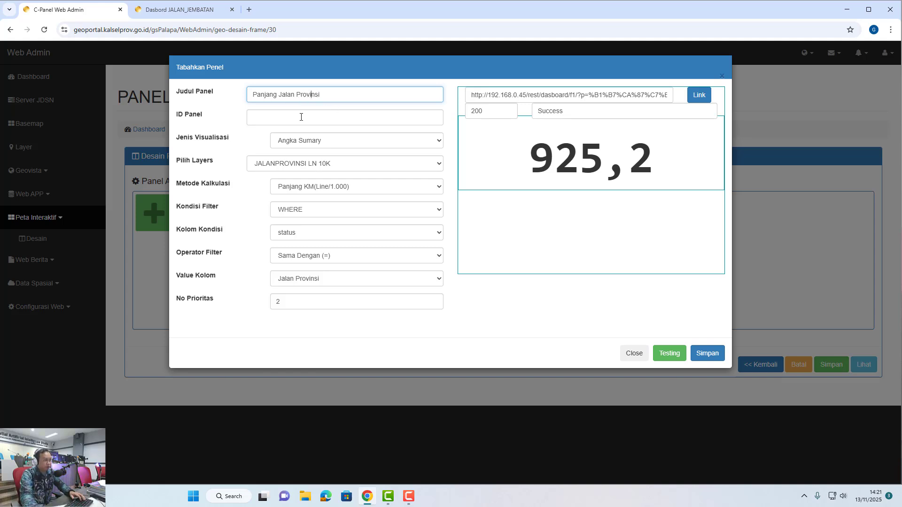
left_click(301, 117)
type("p_jlnProv")
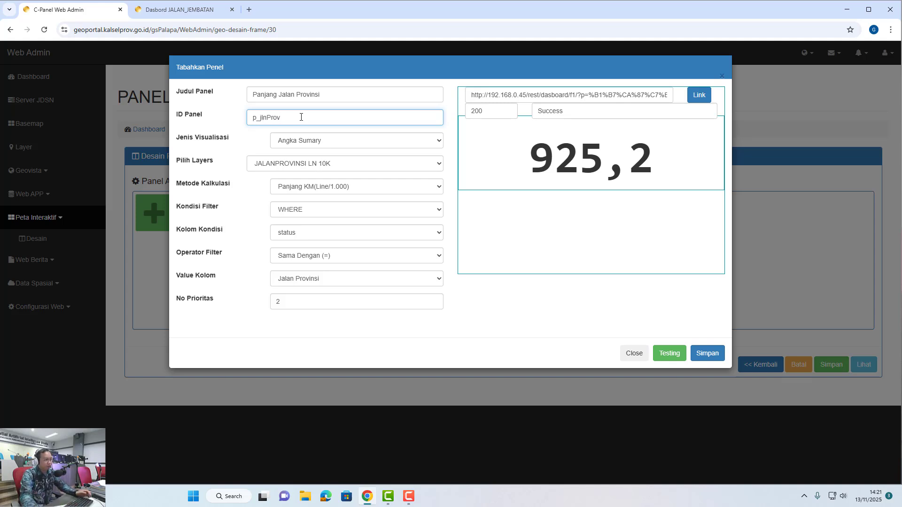
left_click(667, 357)
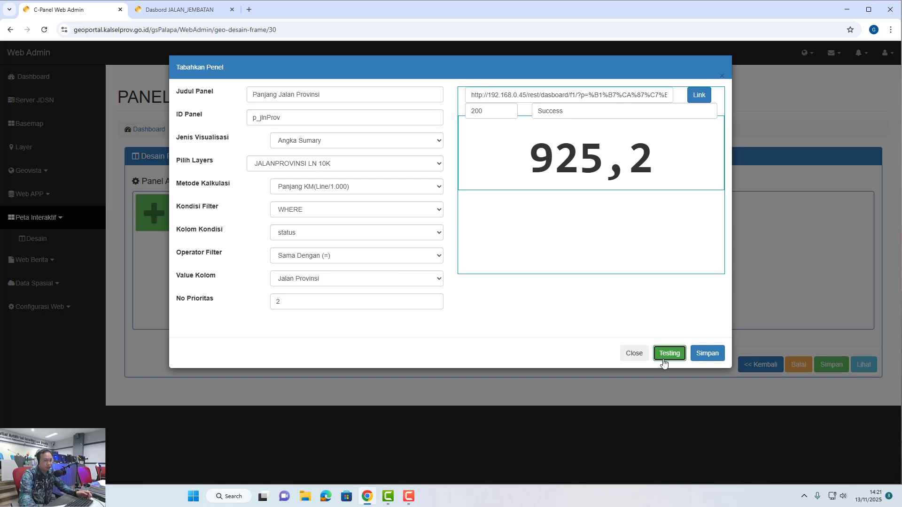
left_click(715, 357)
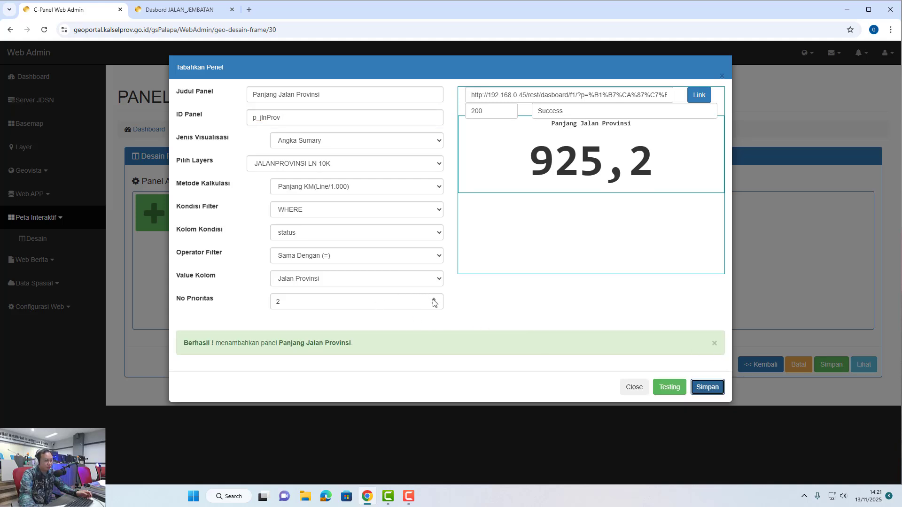
Adapt the form for a third panel: filter value Jalan Strategis, priority number 3, and title Panjang Jalan Strategis
left_click(408, 280)
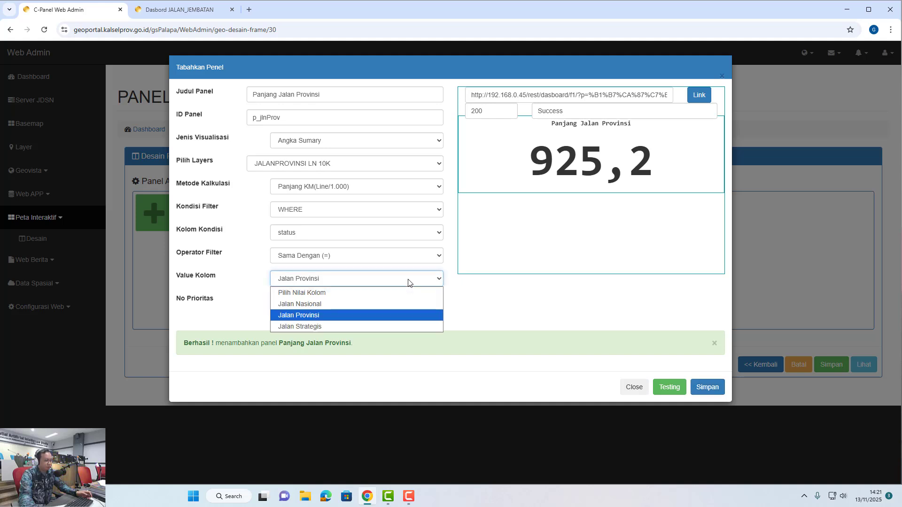
left_click(354, 325)
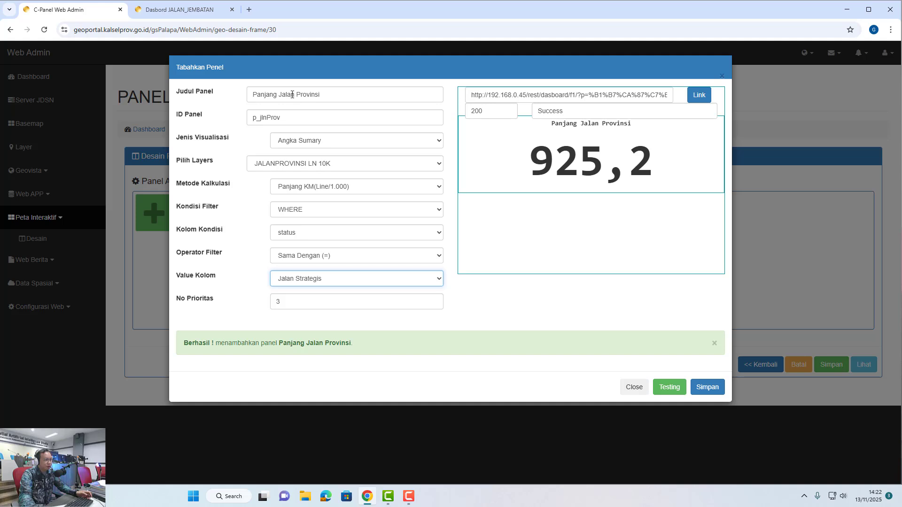
left_click_drag(295, 94, 340, 91)
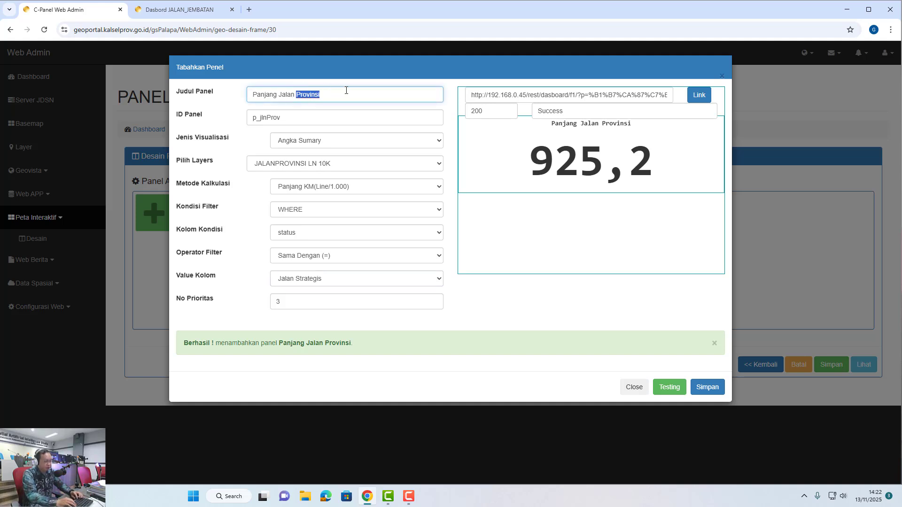
type("Jalan ")
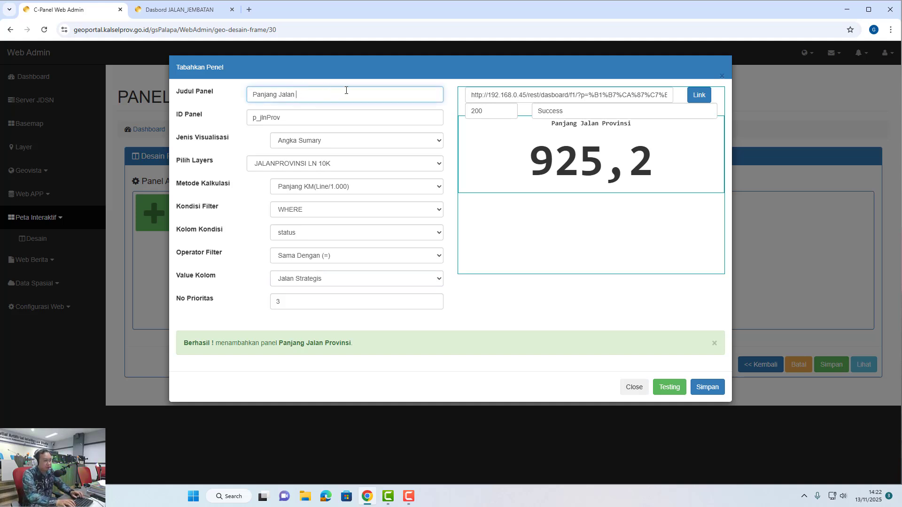
type("Str")
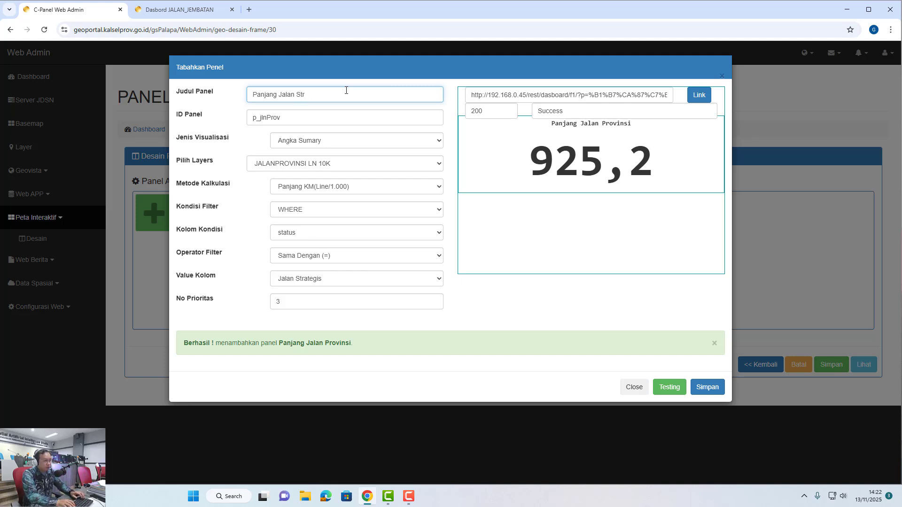
type("ategis")
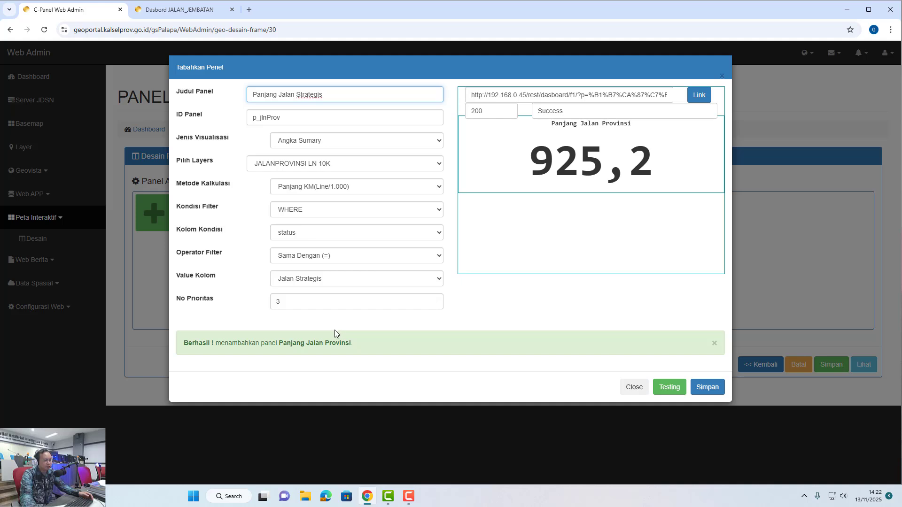
Test the Panjang Jalan Strategis panel and save it
left_click(671, 391)
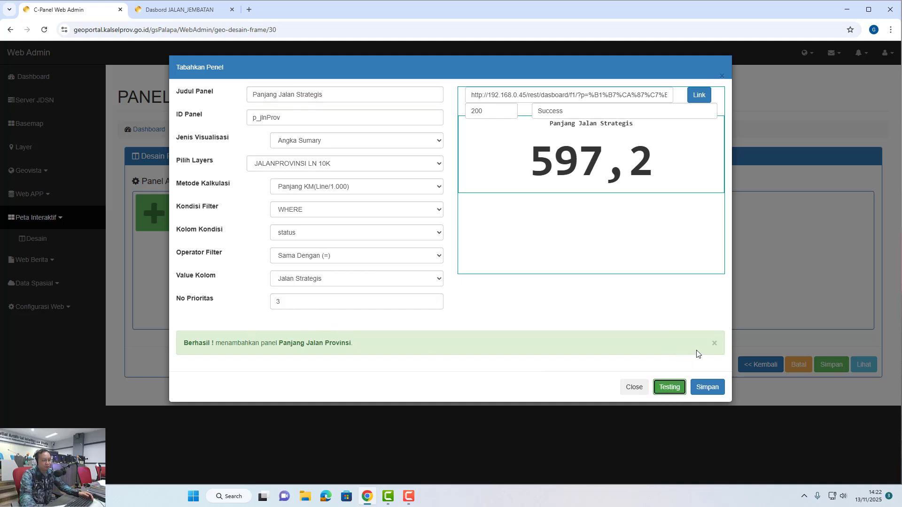
left_click(713, 343)
left_click(708, 354)
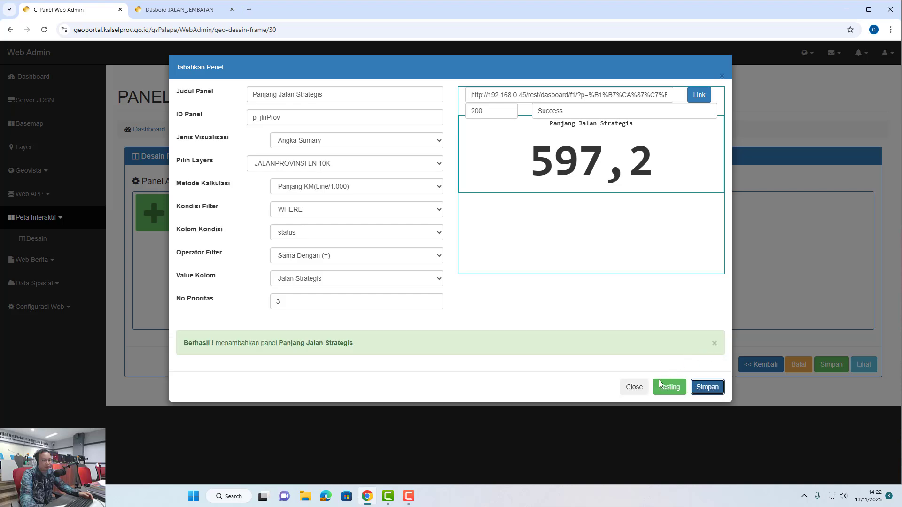
Close the panel form, reload the published dashboard to check its top panels, and return to the panel design page
left_click(635, 388)
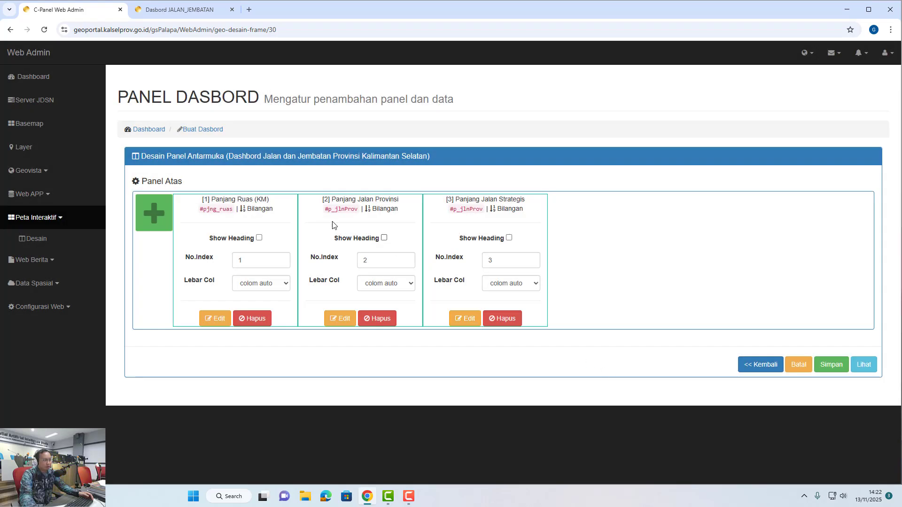
left_click(175, 10)
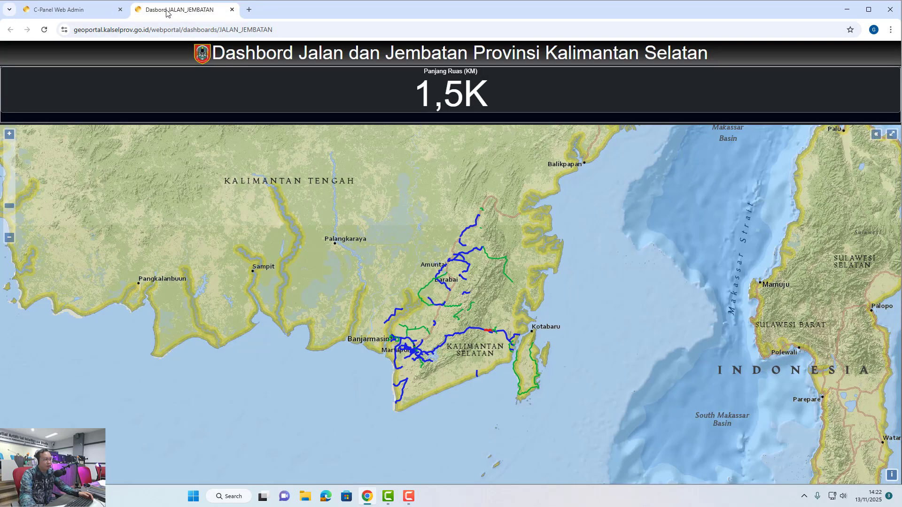
left_click(44, 30)
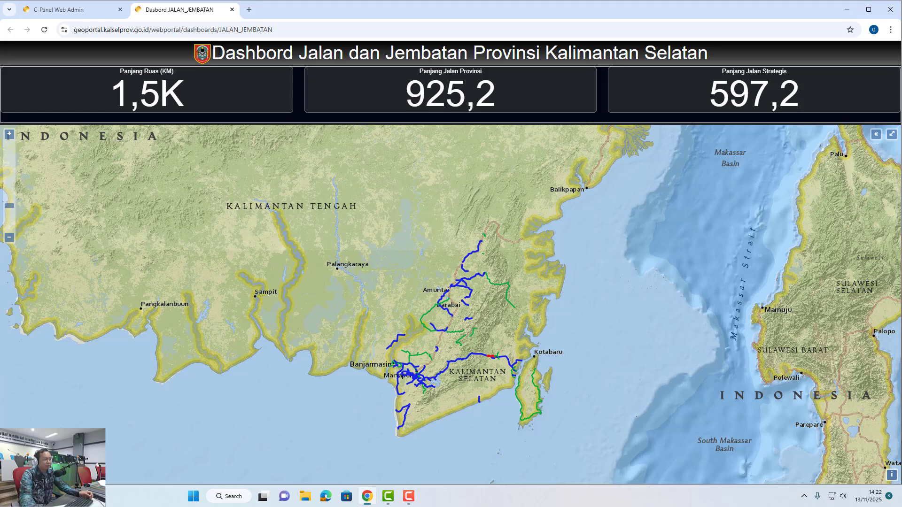
left_click(56, 9)
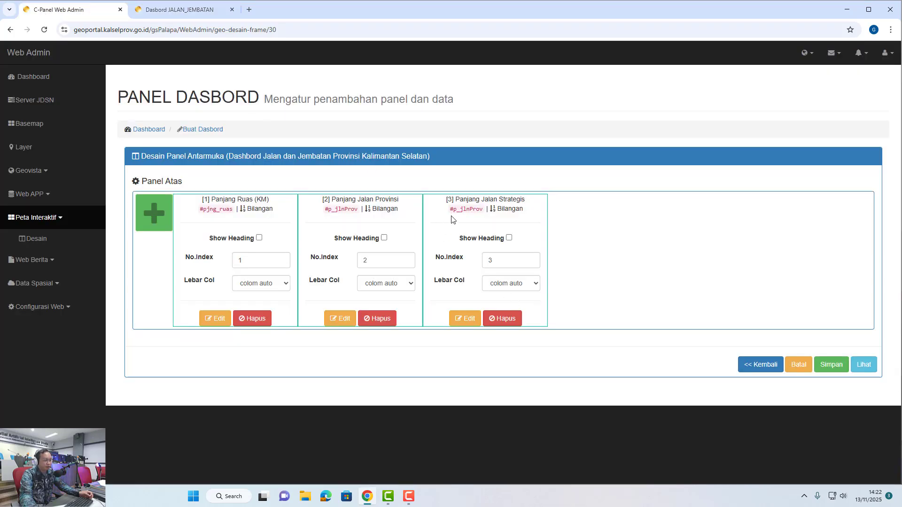
Retitle the provincial road panel Panjang Jalan Provinsi (KM), test it and update it
left_click(340, 319)
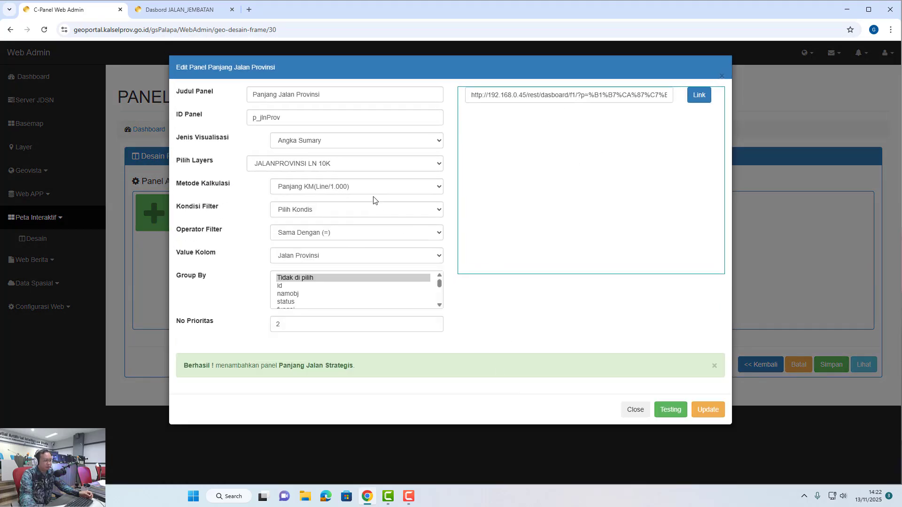
left_click(350, 99)
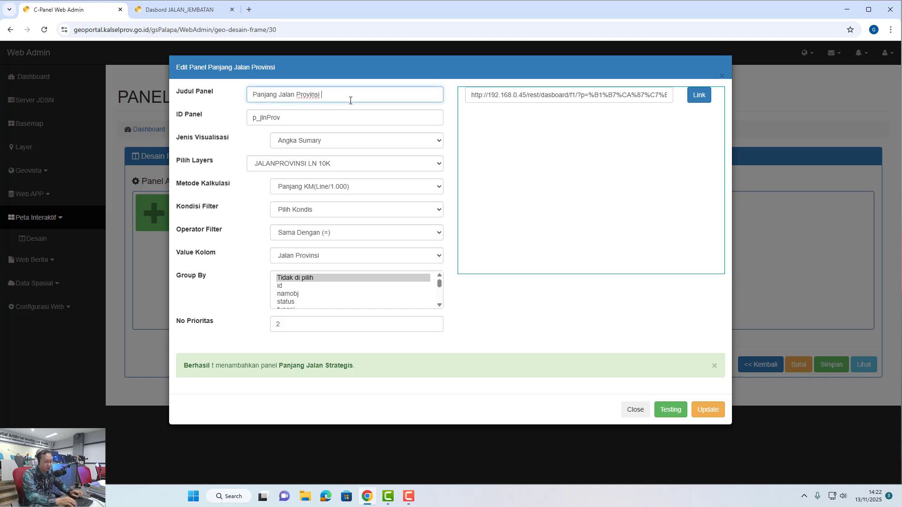
type("()")
key("Left")
type("LM")
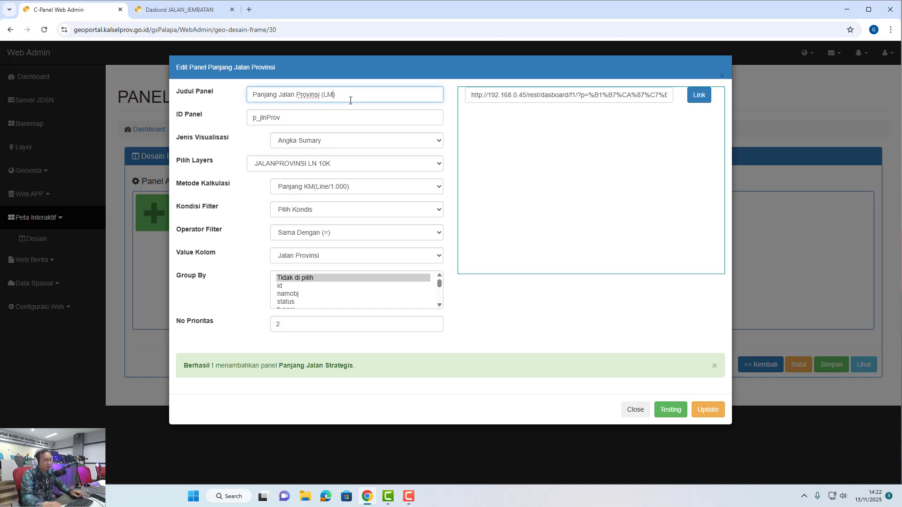
key("BackSpace")
key("BackSpace")
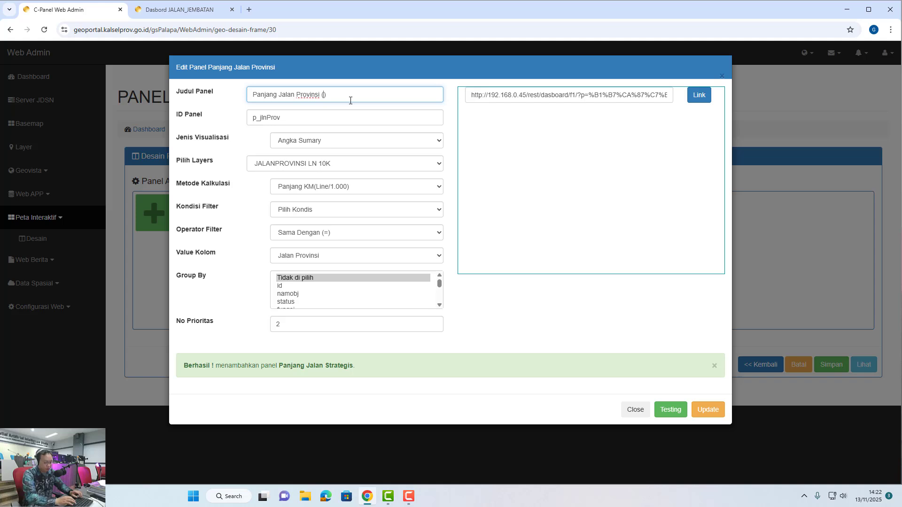
type("KM")
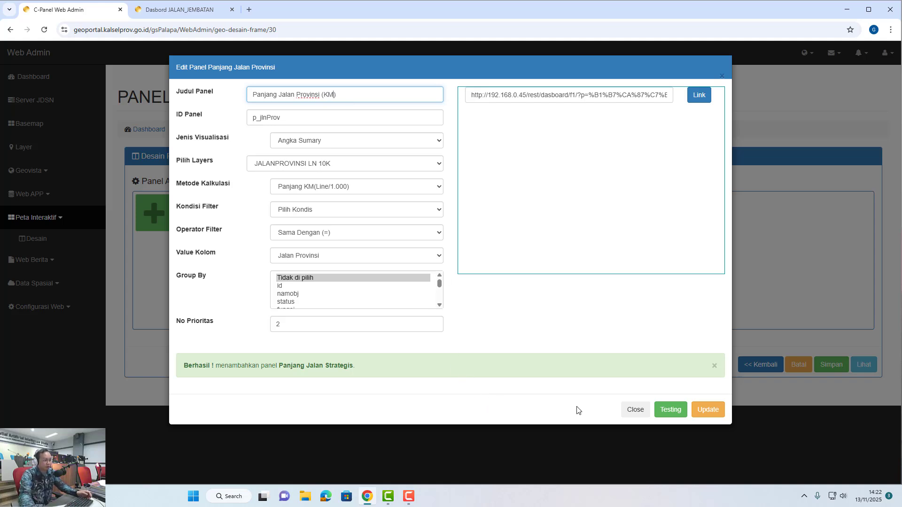
left_click(661, 412)
left_click(700, 415)
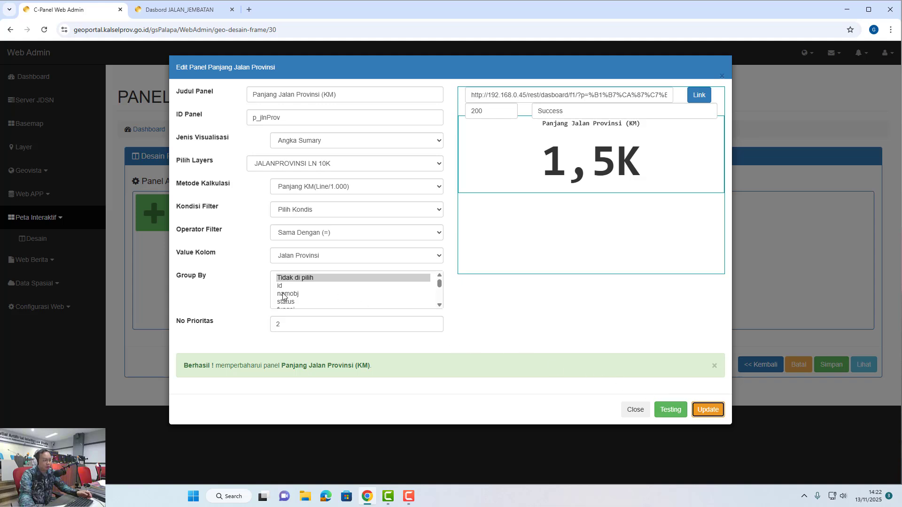
left_click(317, 237)
left_click(316, 238)
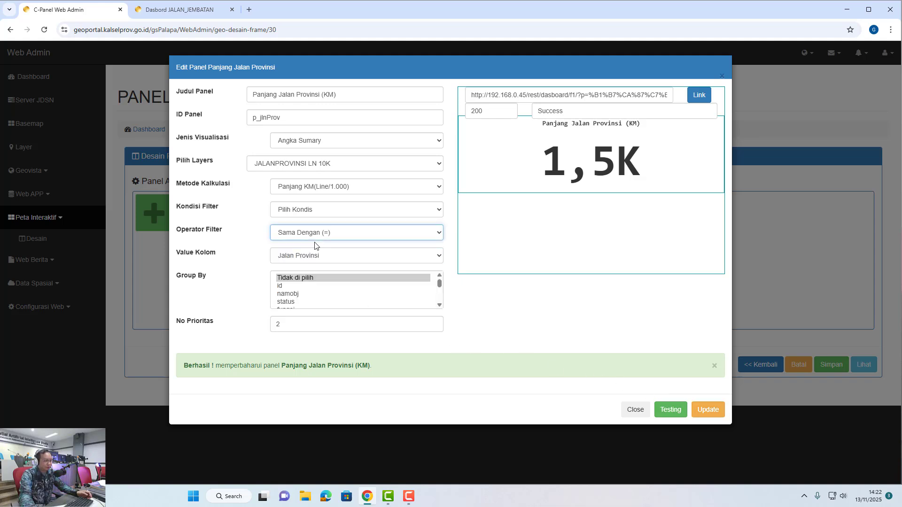
left_click(312, 256)
left_click(312, 256)
scroll(308, 290, "down", 1)
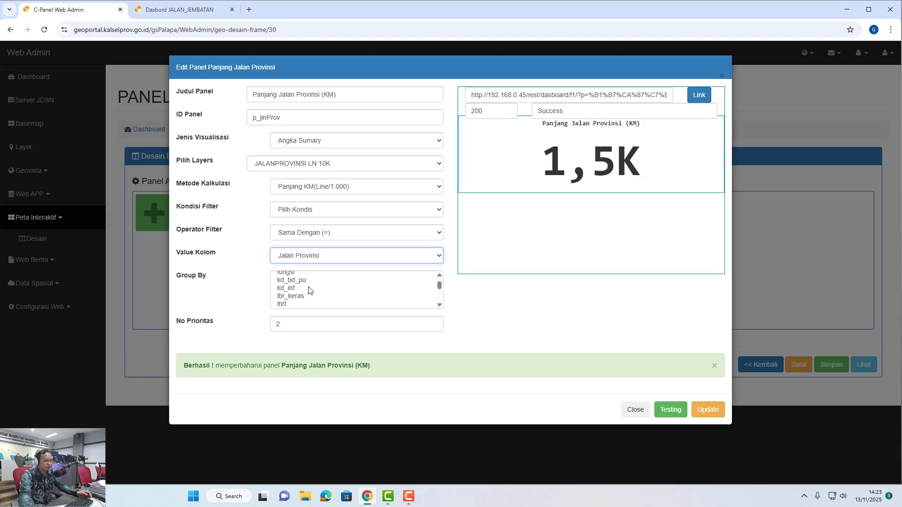
left_click(300, 255)
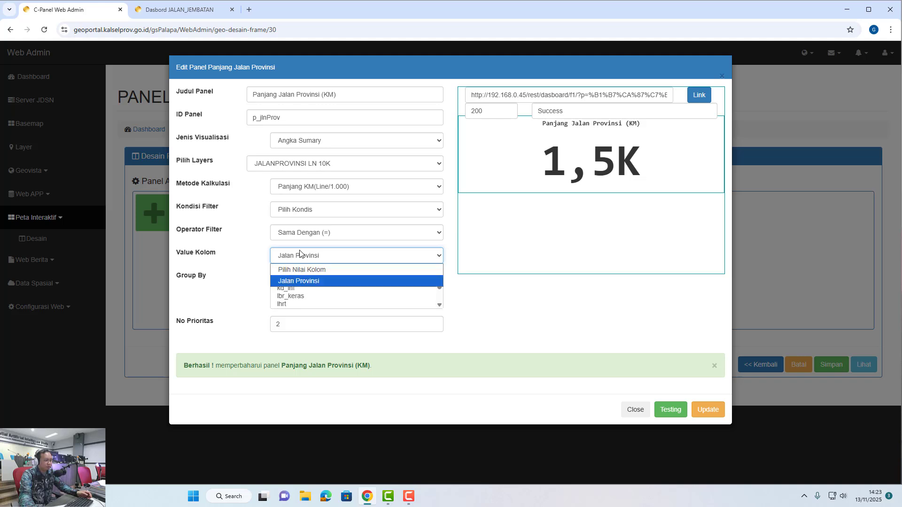
left_click(307, 216)
Set the provincial panel's filter to WHERE with column status and value Jalan Provinsi
left_click(307, 216)
left_click(308, 235)
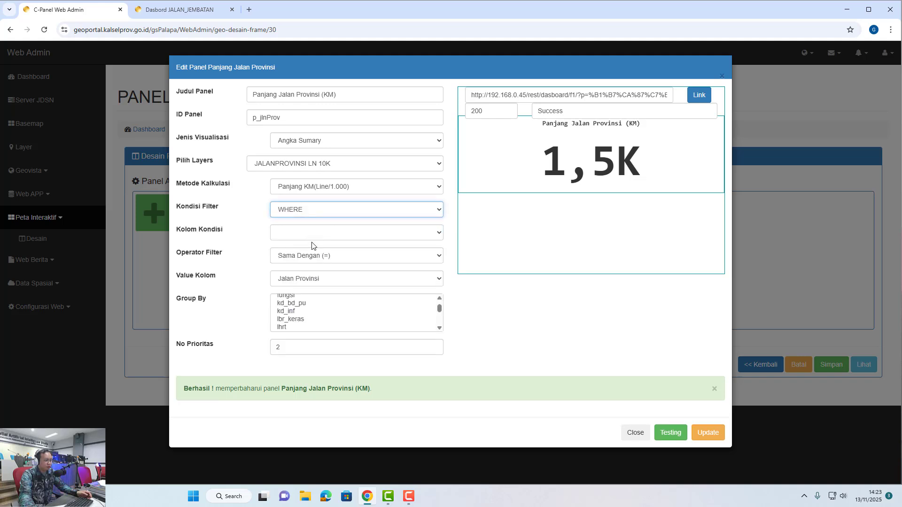
left_click(315, 236)
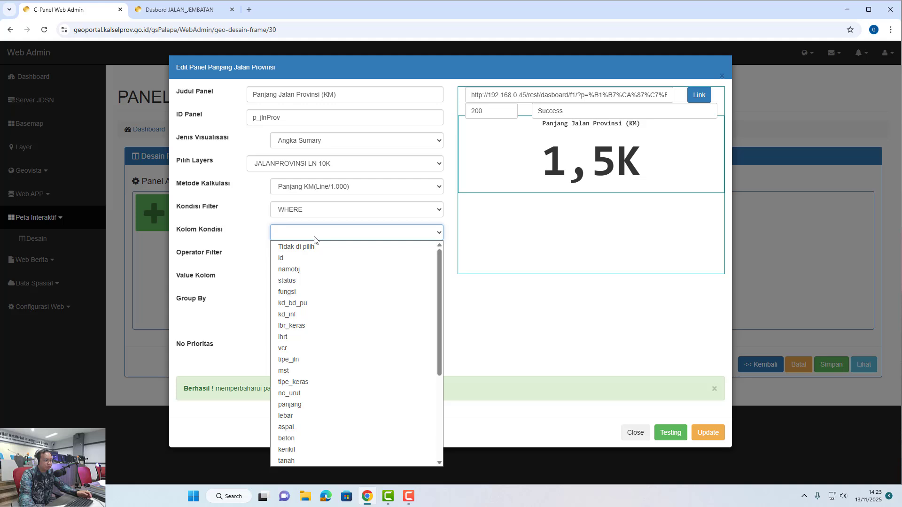
left_click(308, 280)
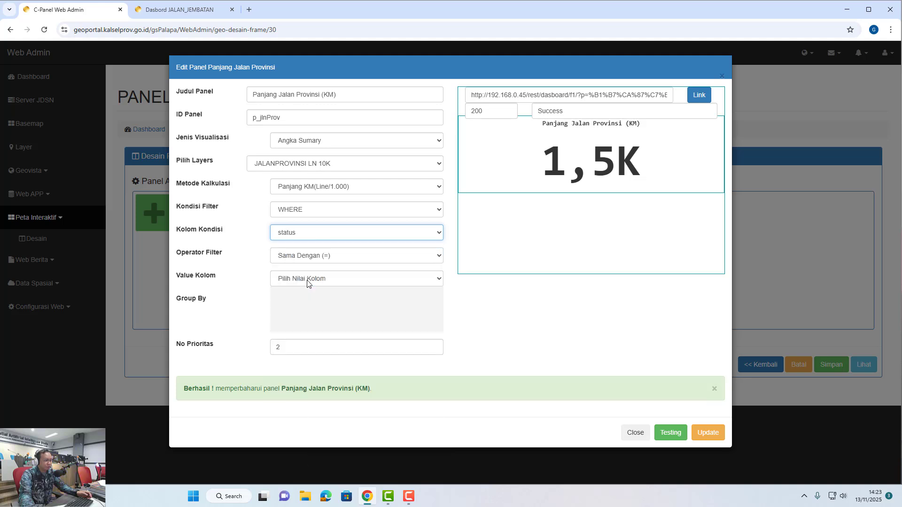
left_click(309, 280)
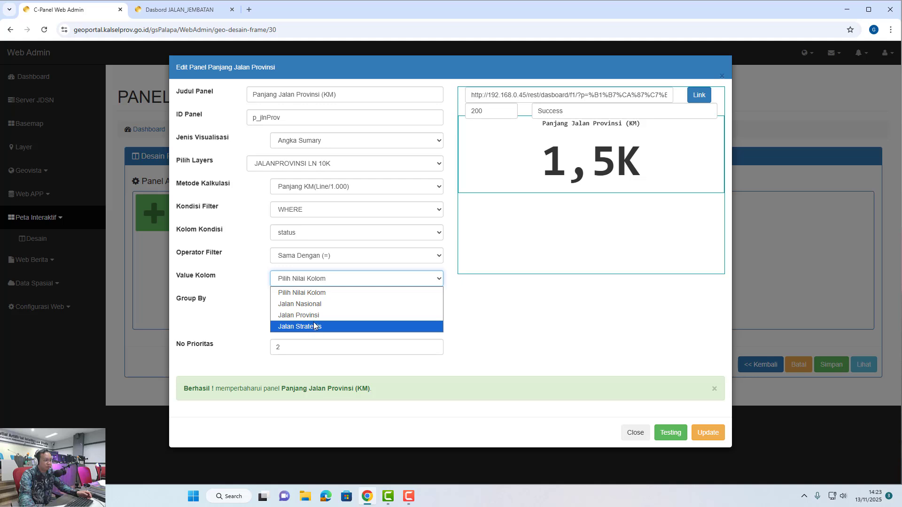
left_click(310, 316)
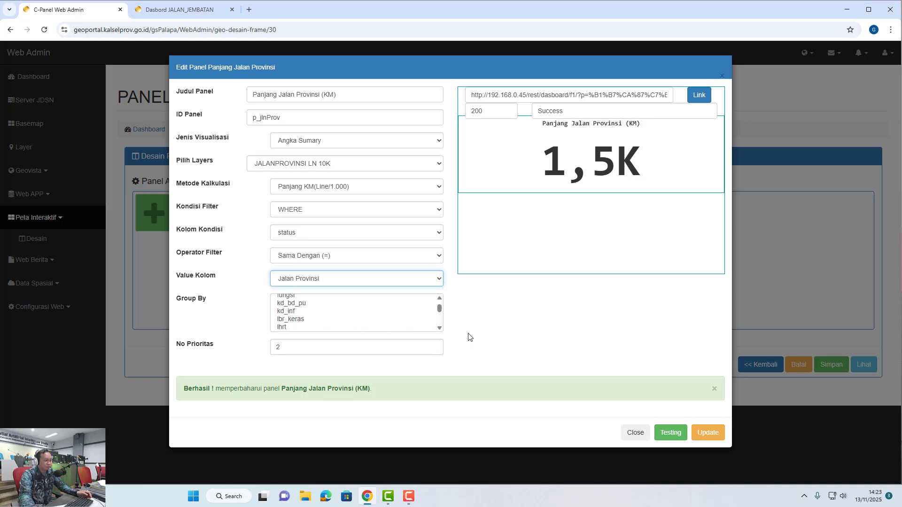
Test the corrected provincial road panel, update it and close its edit form
left_click(669, 433)
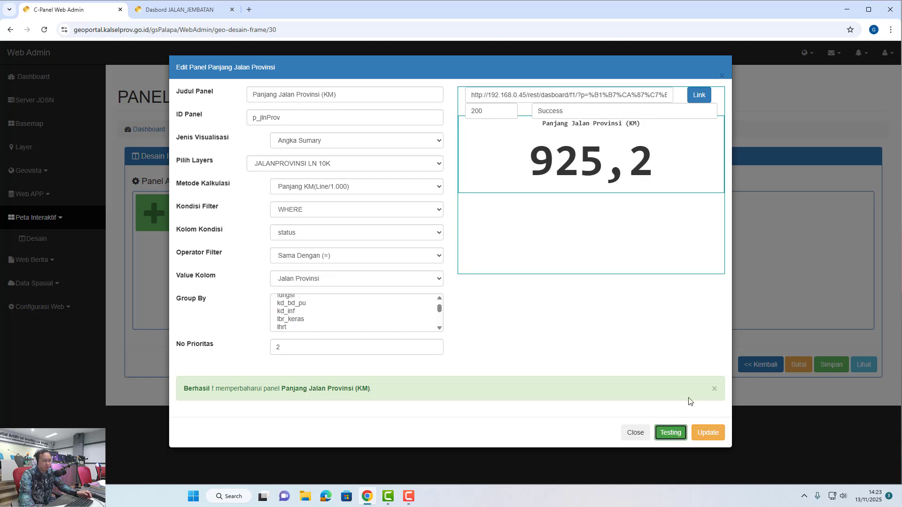
left_click(709, 434)
left_click(714, 390)
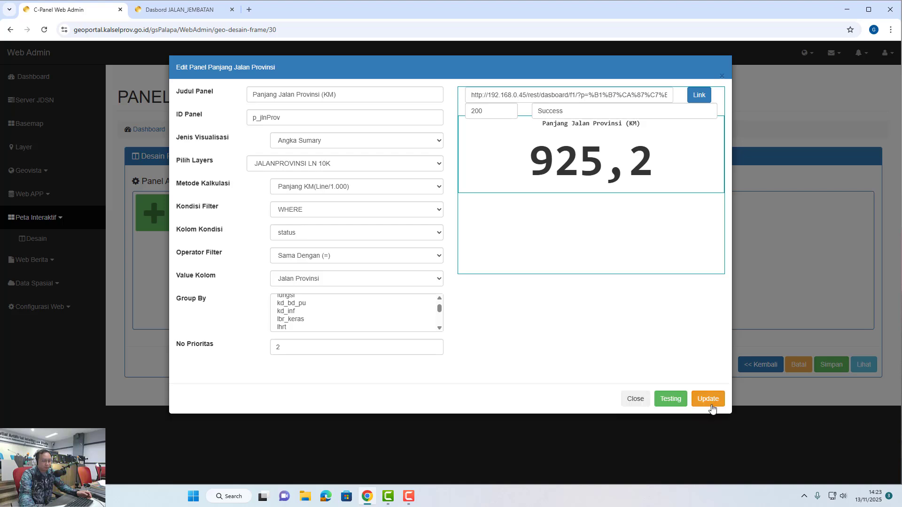
left_click(718, 400)
left_click(635, 433)
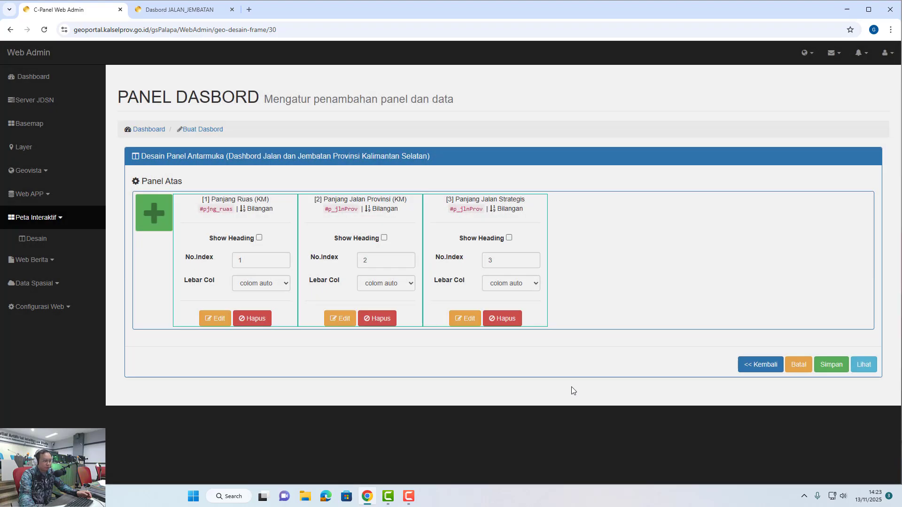
Try the Show Heading option on the Panjang Jalan Strategis panel and switch it off again
left_click(473, 238)
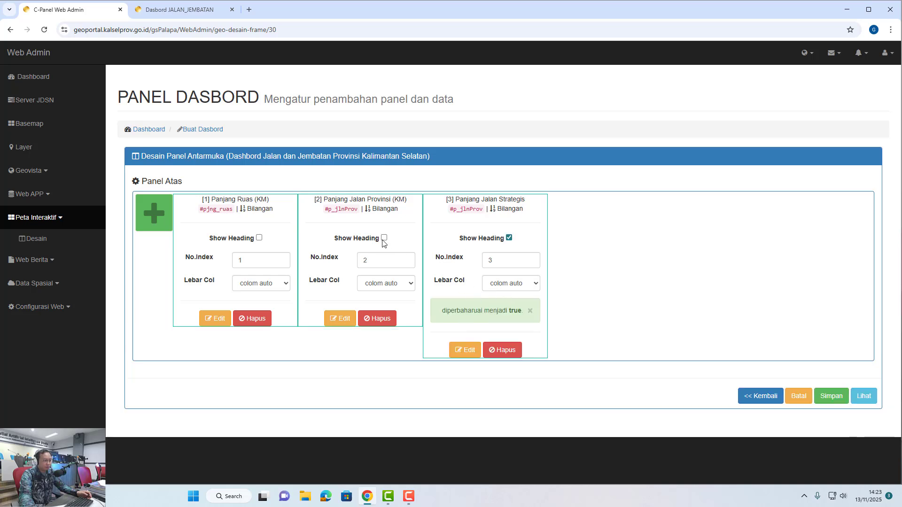
left_click(509, 239)
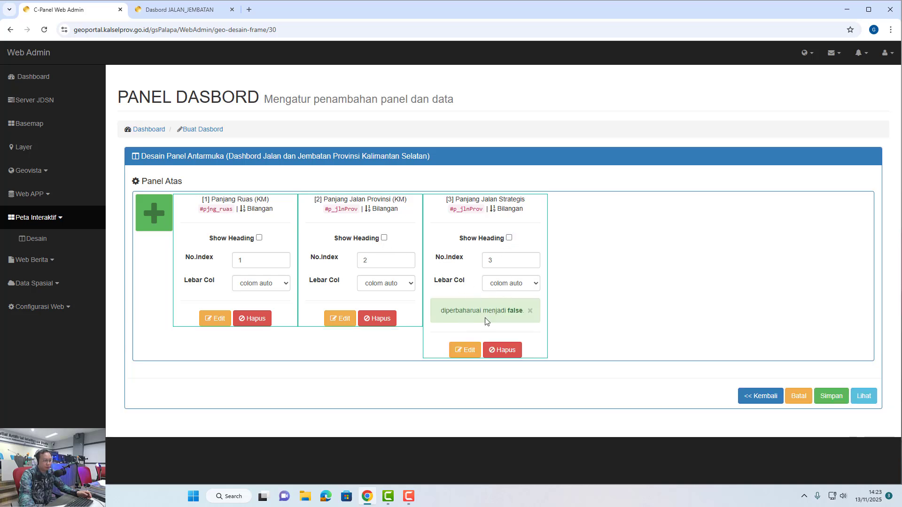
Open the strategic road panel for editing and change its title to Panjang Jalan Strategis (KM)
left_click(461, 352)
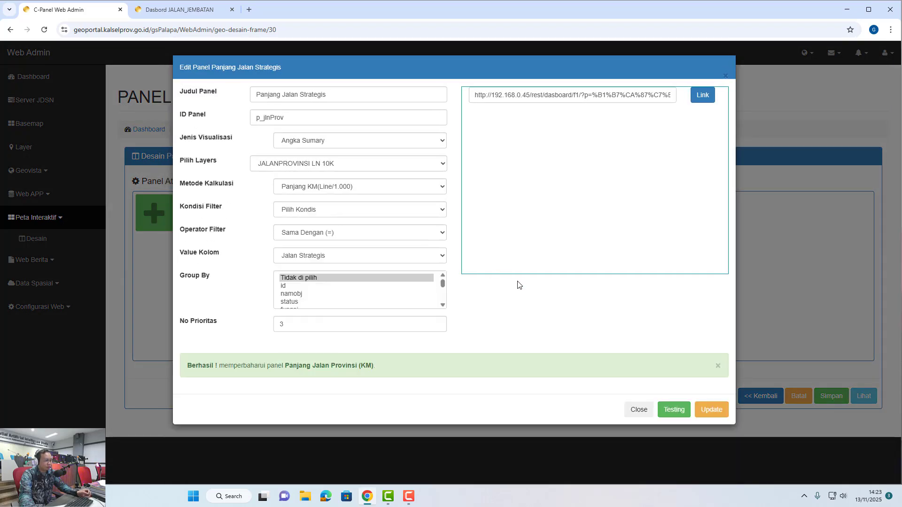
left_click(362, 93)
type("()")
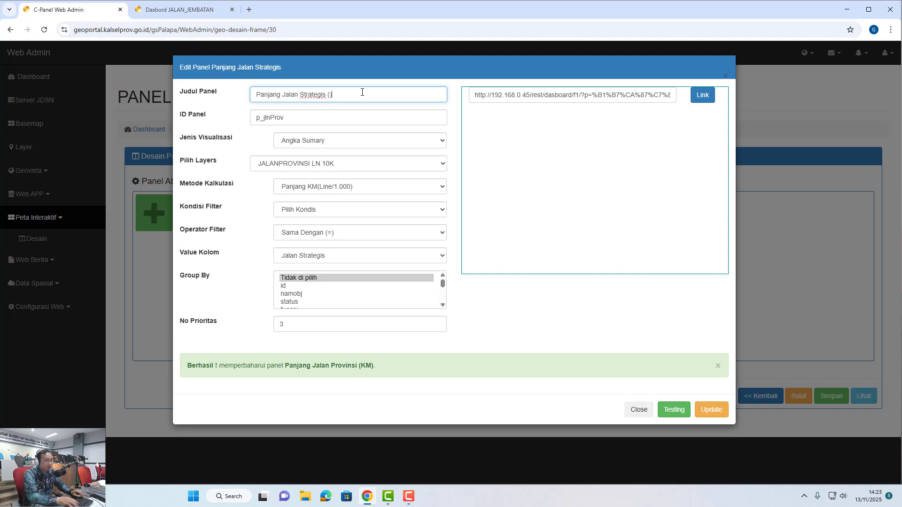
key("Left")
type("KM")
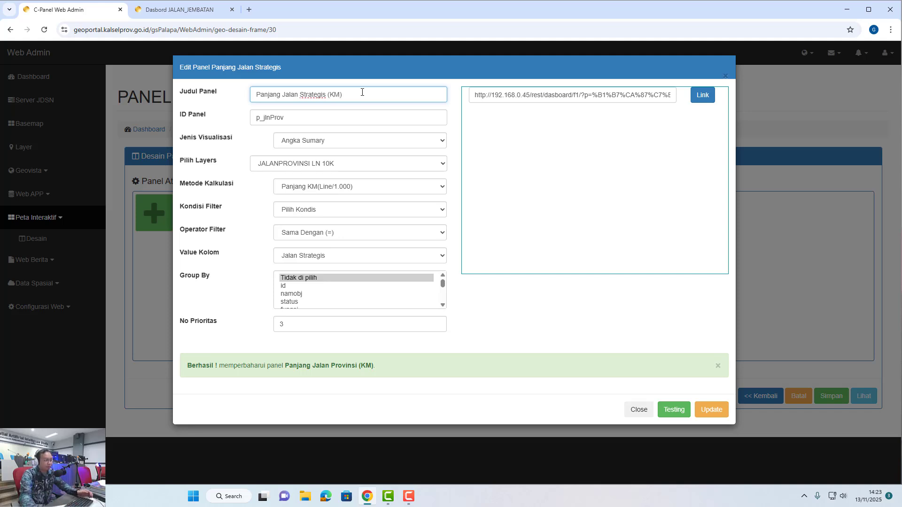
Set the strategic panel's filter to WHERE with column status and value Jalan Strategis
left_click(318, 210)
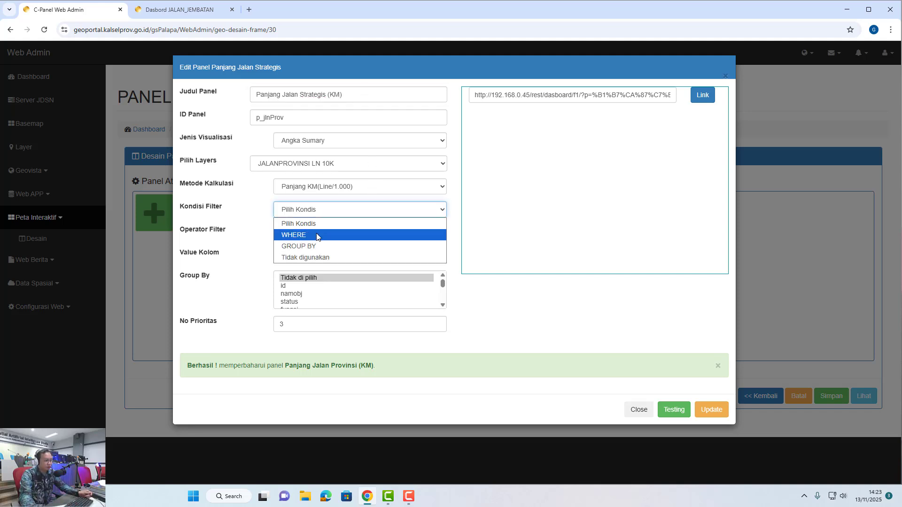
left_click(316, 235)
left_click(322, 231)
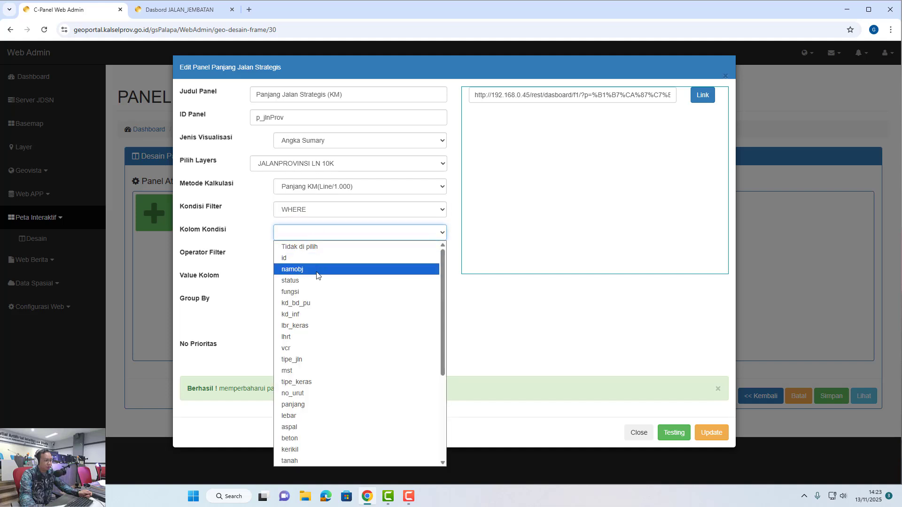
left_click(317, 281)
left_click(322, 278)
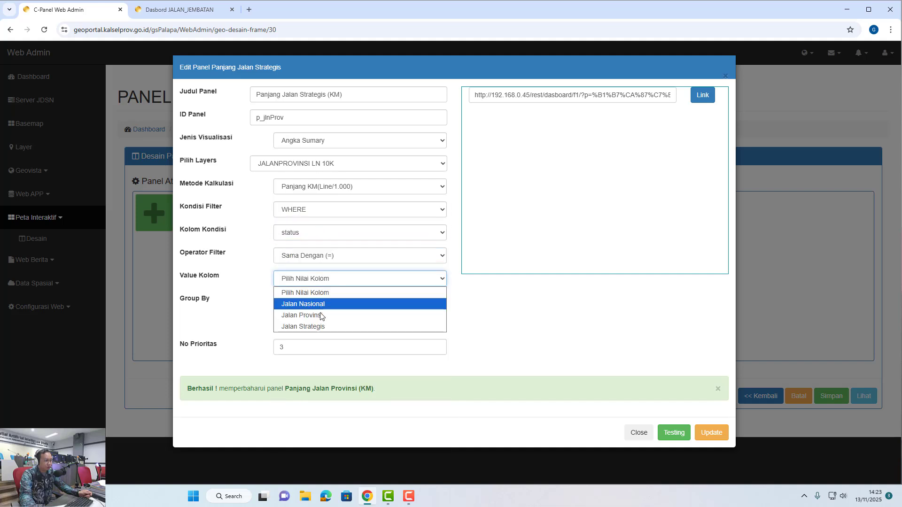
left_click(324, 327)
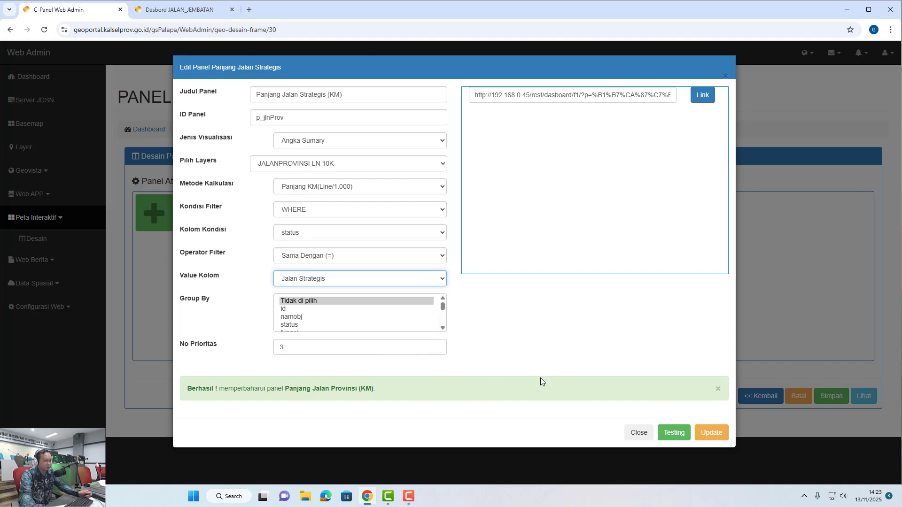
Test the Panjang Jalan Strategis (KM) panel, update it and close its edit form
left_click(686, 431)
left_click(717, 389)
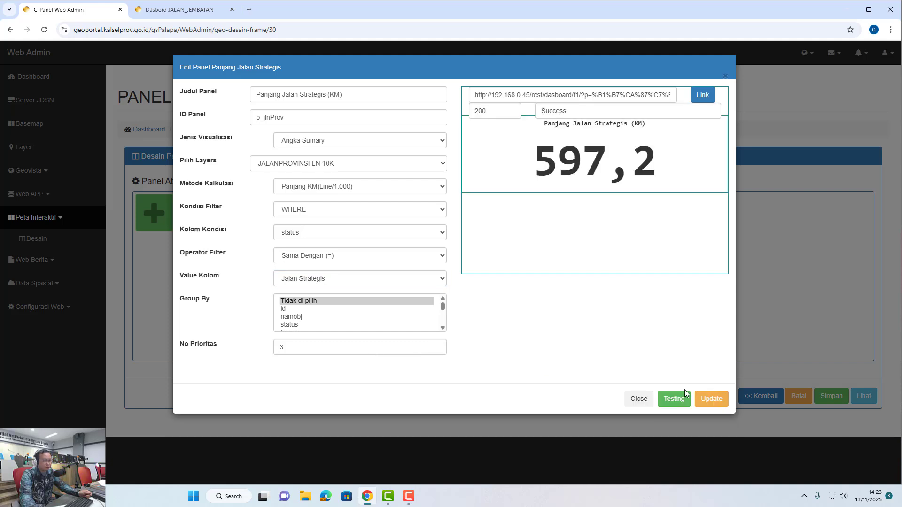
left_click(710, 400)
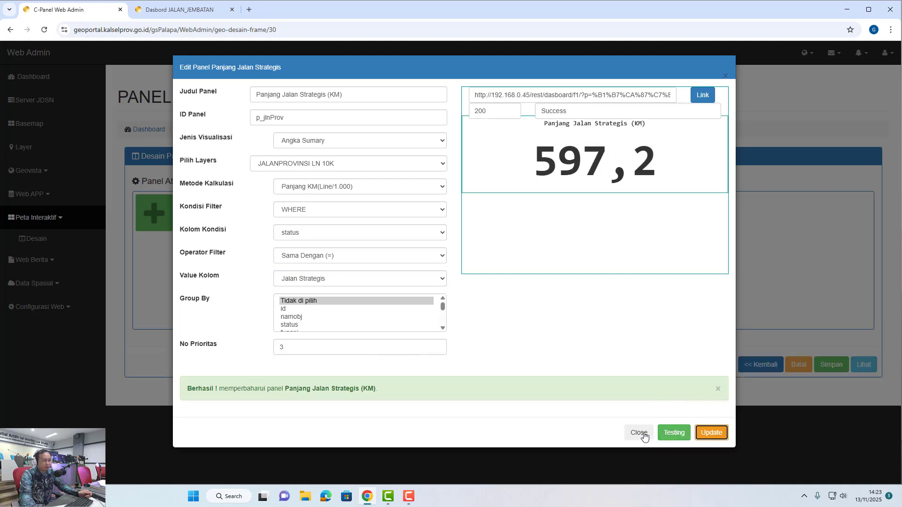
left_click(718, 389)
left_click(640, 400)
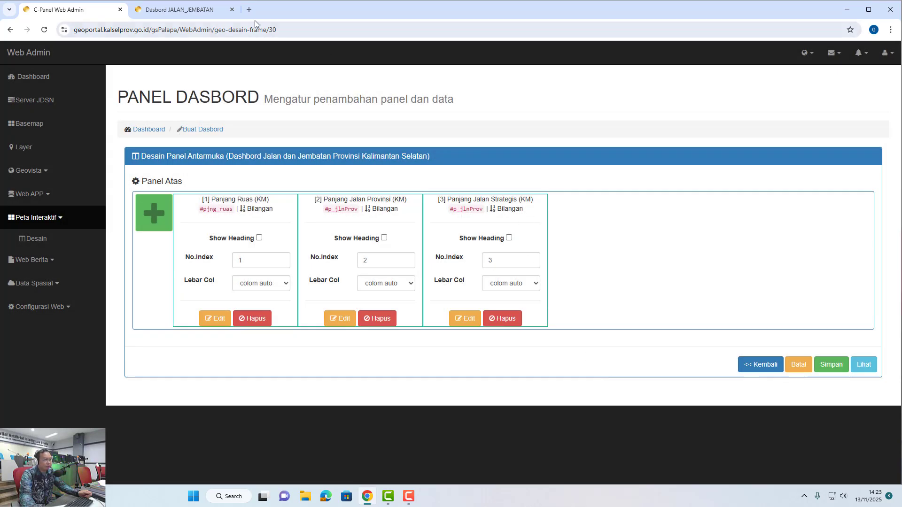
Reload the published dashboard to check the retitled top panels, and go back to the panel design page
left_click(179, 9)
left_click(42, 30)
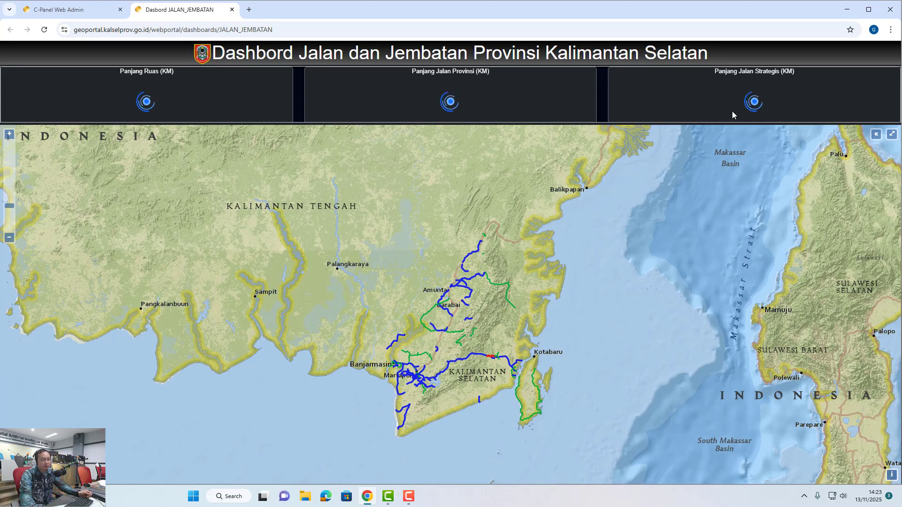
left_click(80, 14)
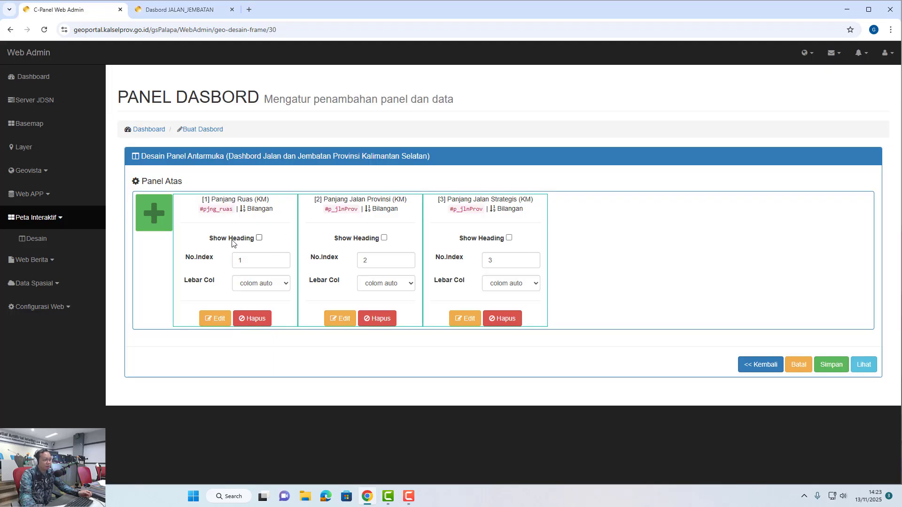
Turn on Show Heading for all three top panels and reload the published dashboard to check their headings
left_click(258, 238)
left_click(384, 238)
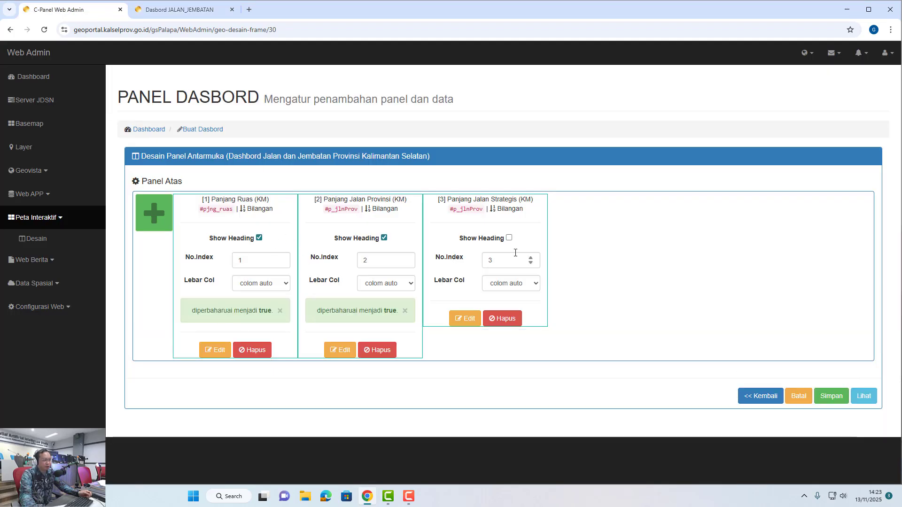
left_click(509, 238)
left_click(163, 11)
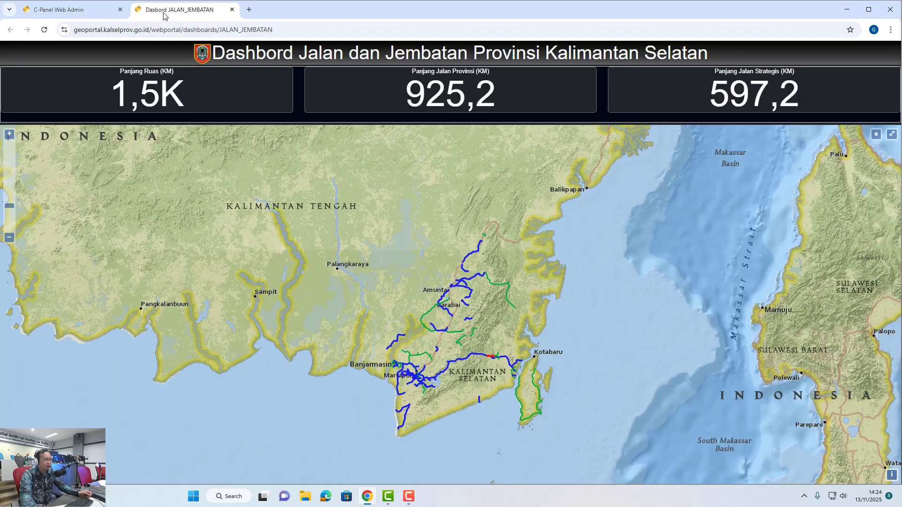
left_click(44, 30)
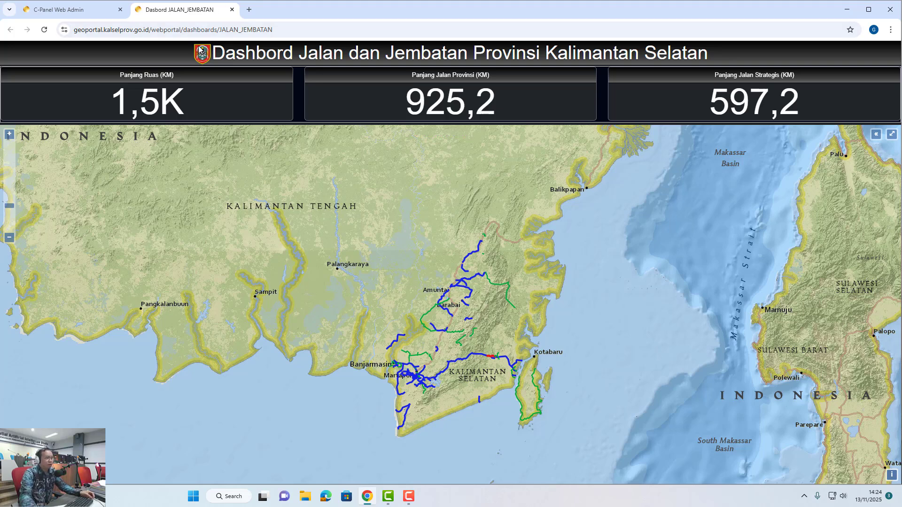
Return to the panel design page and dismiss the update notices on the three top panels
left_click(88, 14)
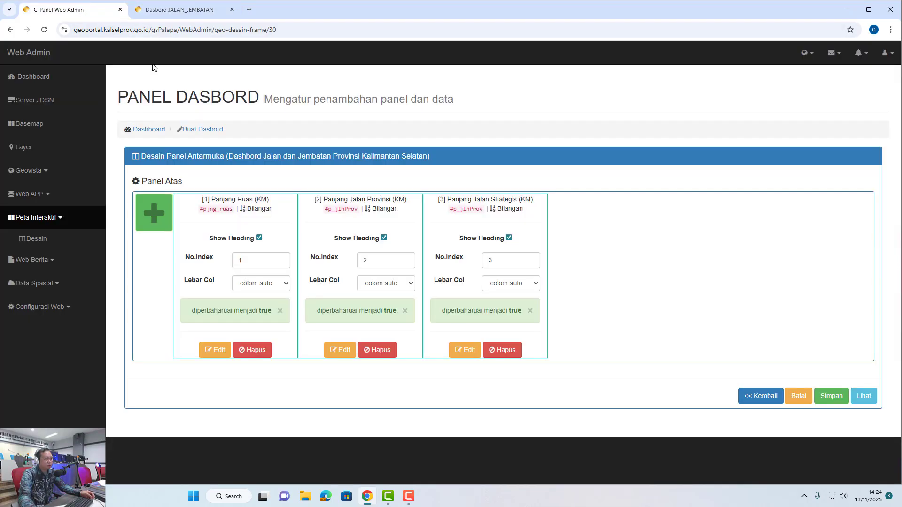
left_click(529, 311)
left_click(405, 311)
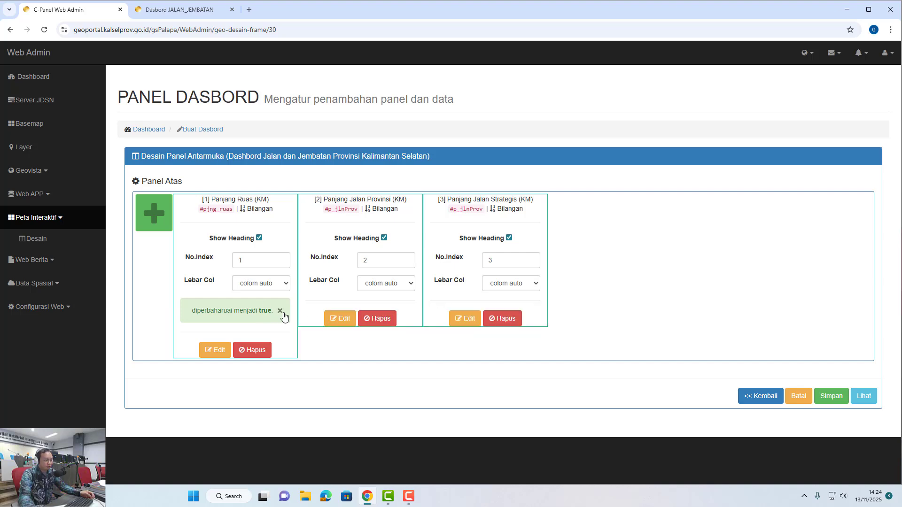
left_click(280, 311)
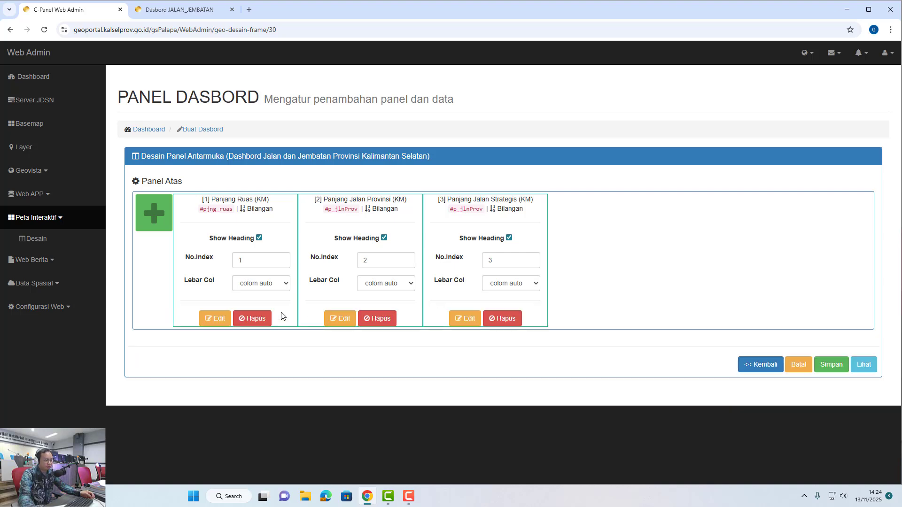
Start a new top panel with Angka Sumary visualisation and the Jumlahkan (sum filed) calculation method
left_click(154, 214)
left_click(305, 141)
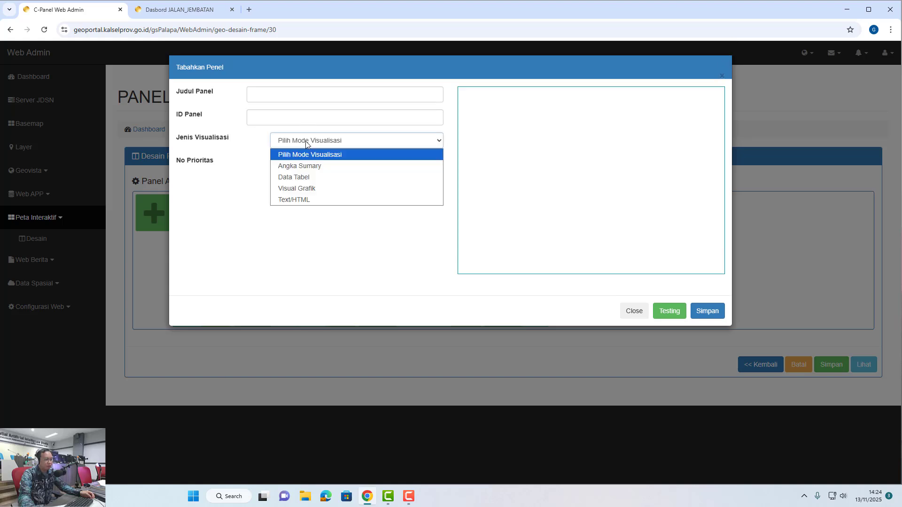
left_click(303, 166)
left_click(305, 191)
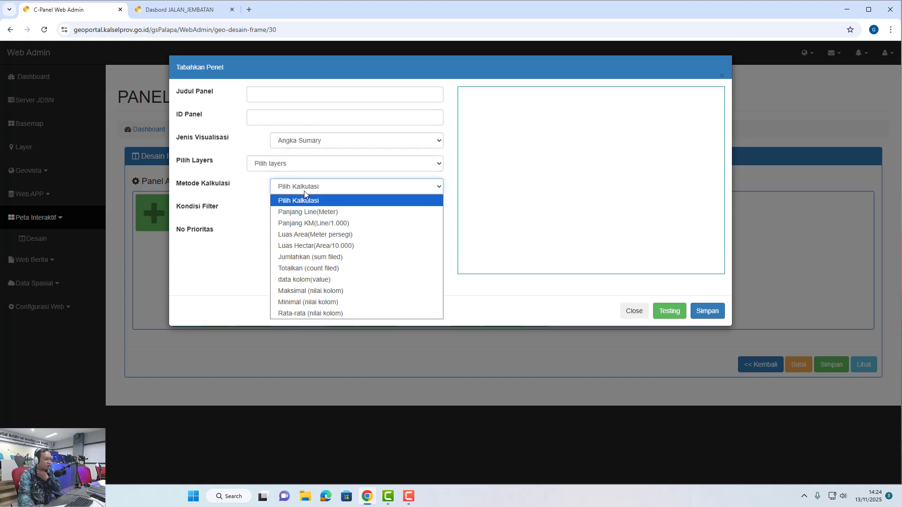
left_click(341, 258)
left_click(324, 210)
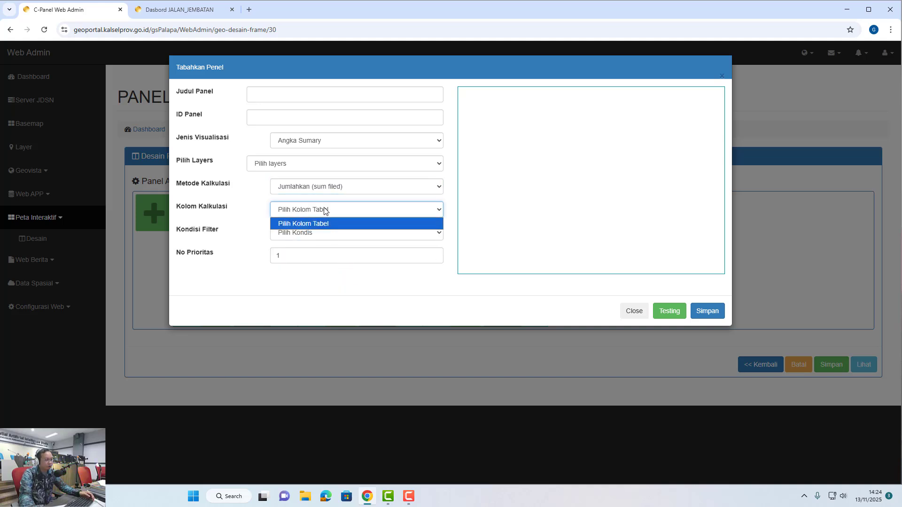
left_click(324, 210)
left_click(327, 141)
left_click(327, 142)
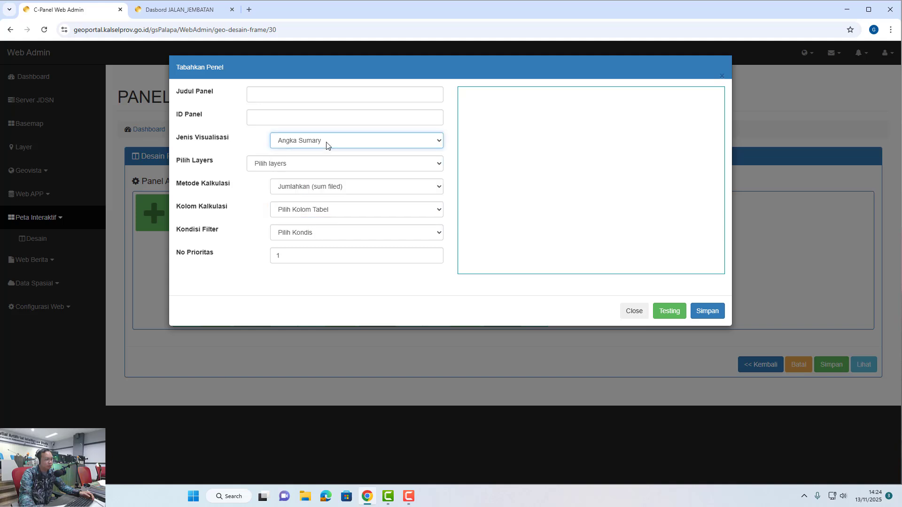
Set the new panel's layer to JALANPROVINSI LN 10K and its calculation column to mantap
left_click(309, 169)
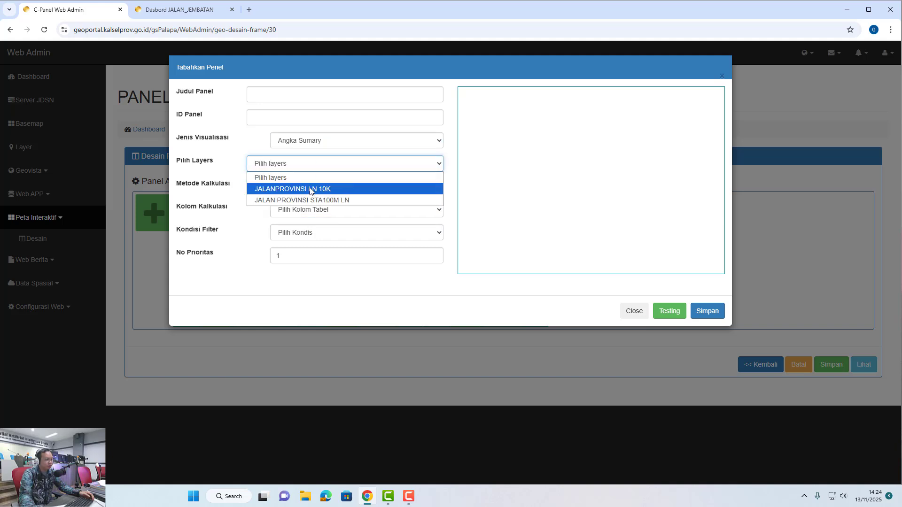
left_click(309, 190)
left_click(310, 190)
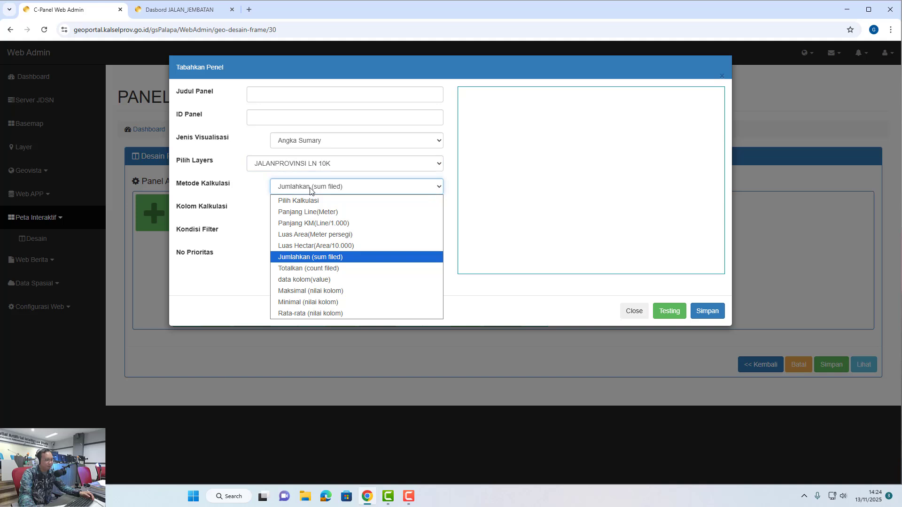
left_click(309, 189)
left_click(309, 211)
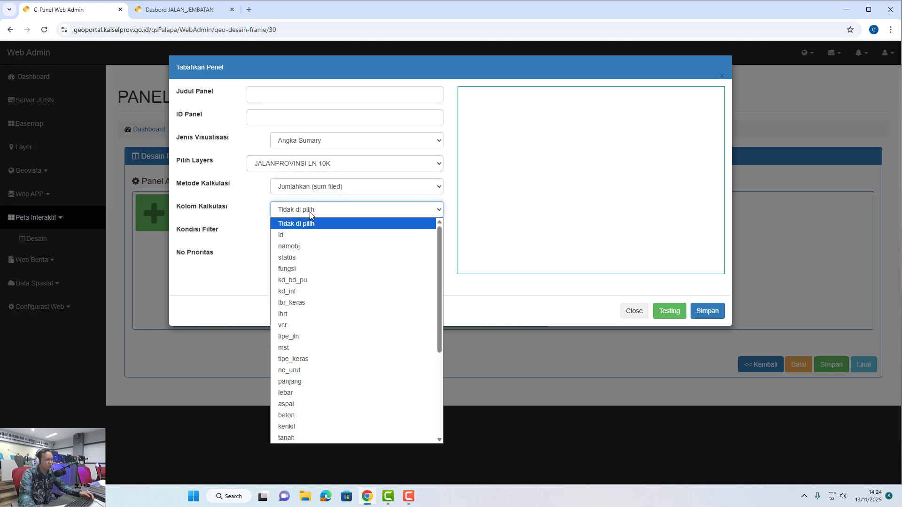
scroll(320, 258, "down", 3)
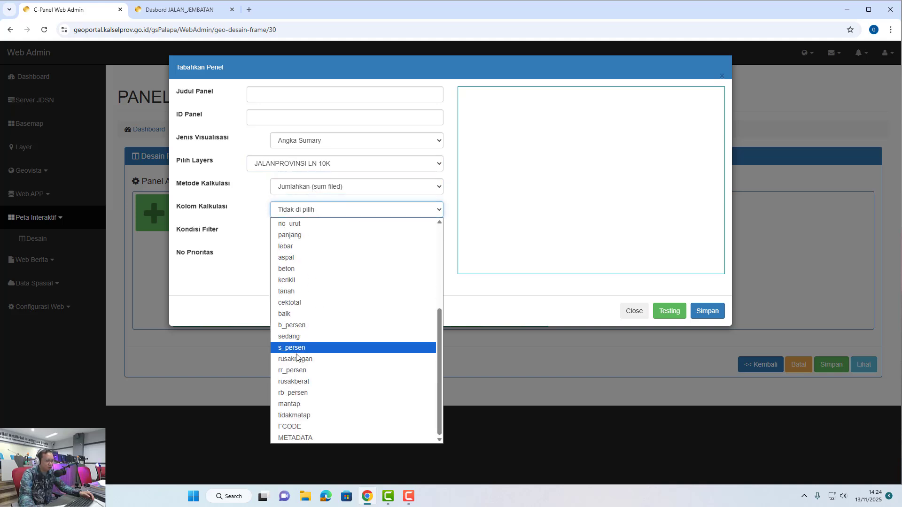
left_click(308, 405)
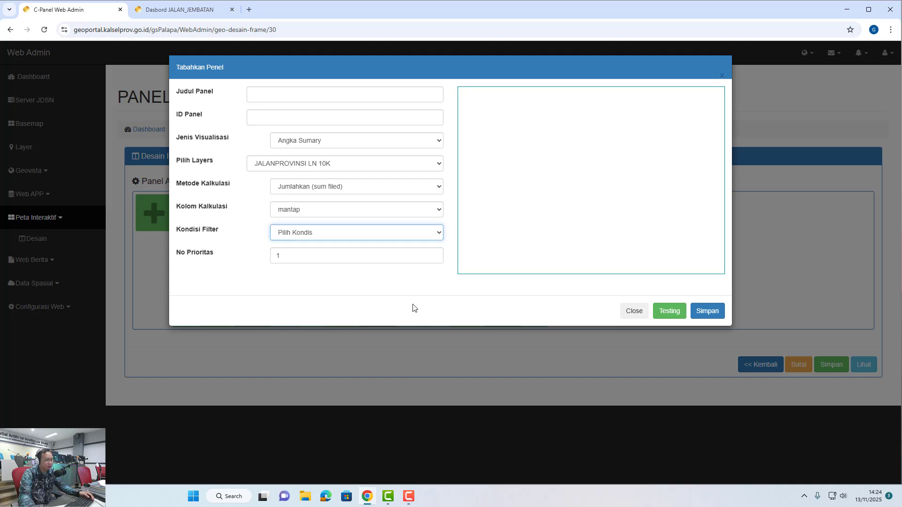
Test the mantap sum and review the available calculation methods, keeping Jumlahkan (sum filed)
left_click(663, 313)
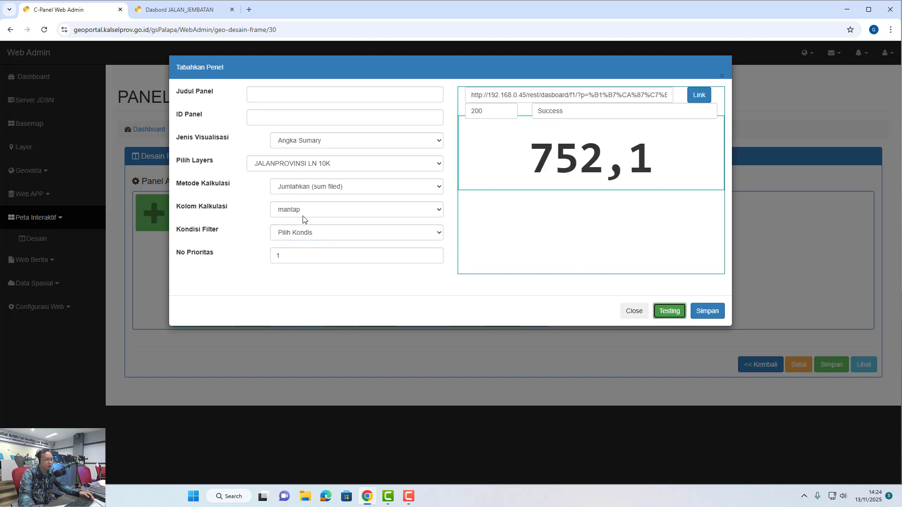
left_click(307, 189)
left_click(307, 190)
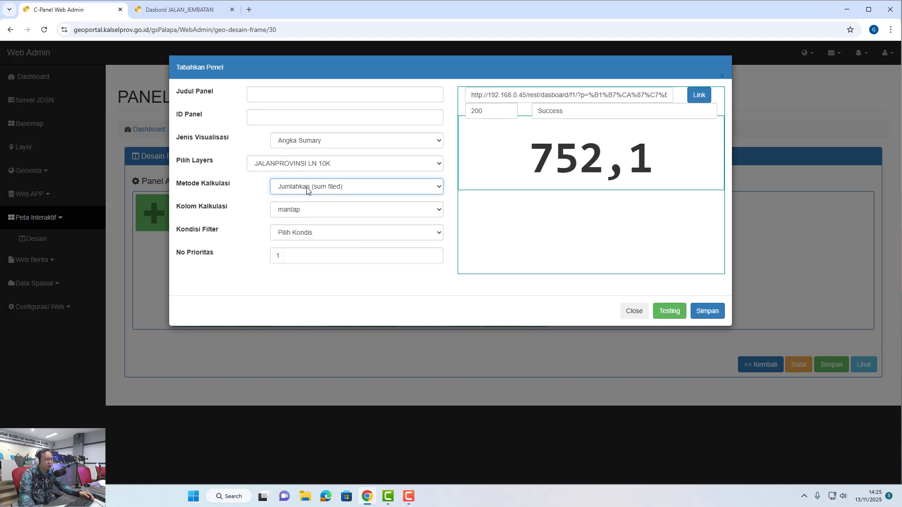
left_click(307, 190)
left_click(307, 189)
left_click(306, 189)
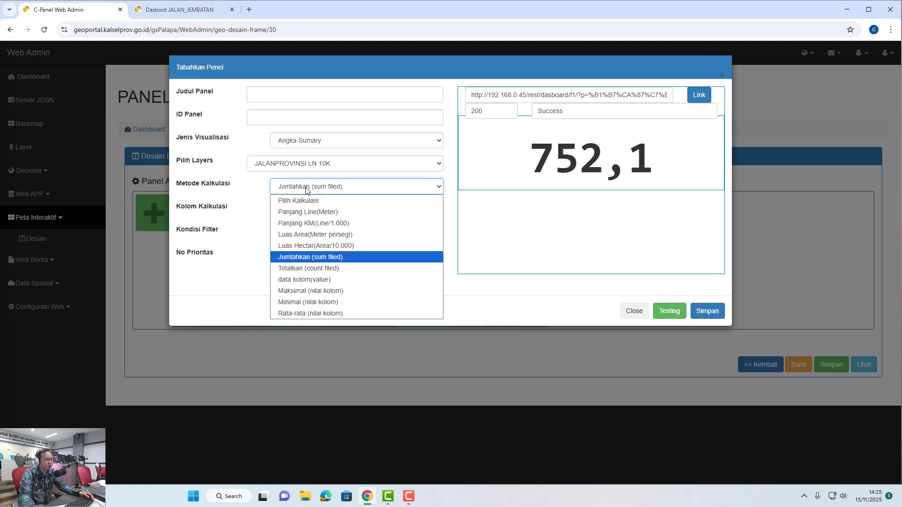
left_click(322, 255)
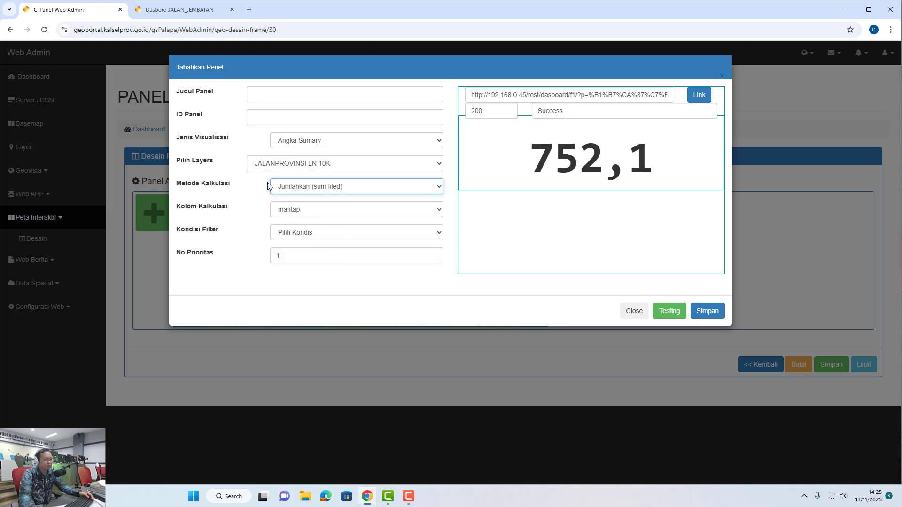
Title the new panel Kemantapan (KM) and set its priority number to 4
left_click(284, 91)
type("Kem")
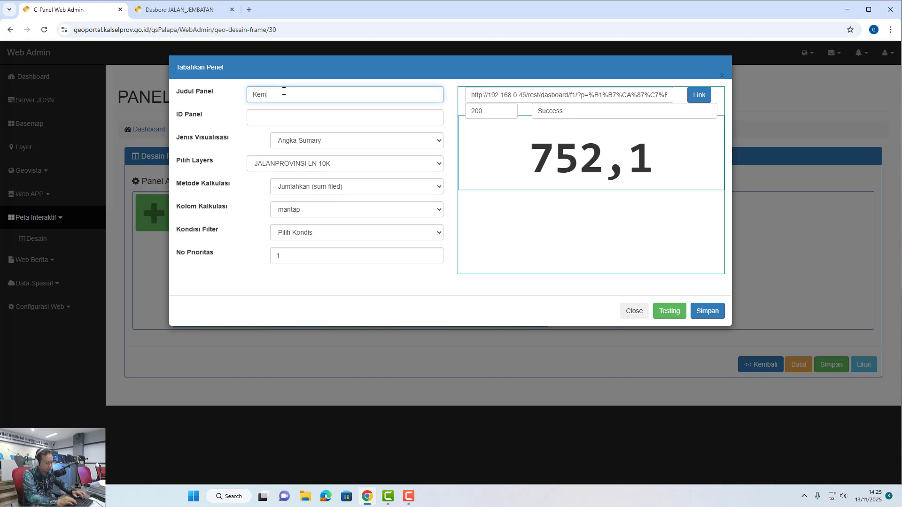
type("antapan (KM")
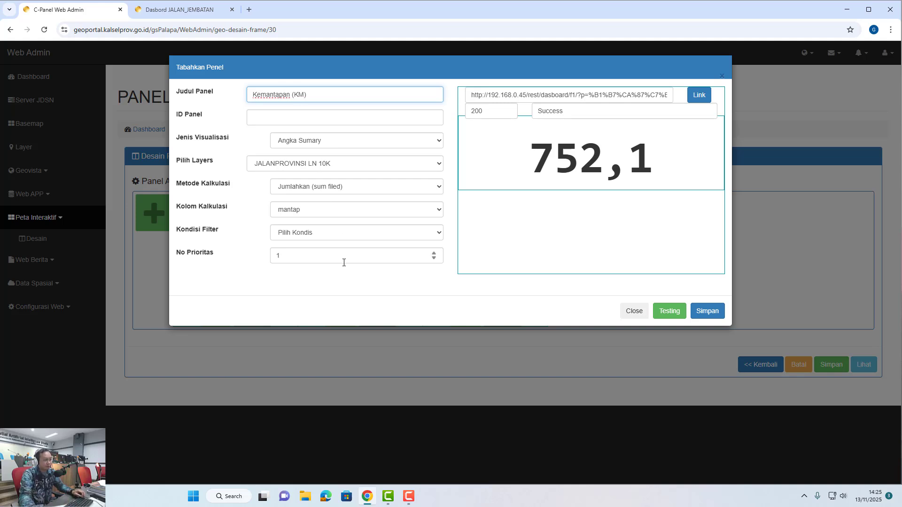
left_click_drag(303, 261, 257, 265)
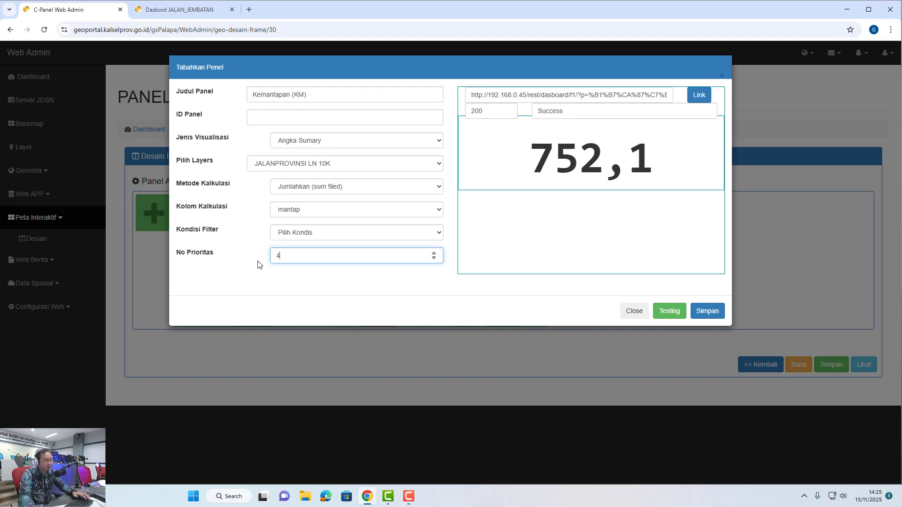
Set the panel ID to j_mantap, then test and save the Kemantapan (KM) panel
left_click(298, 120)
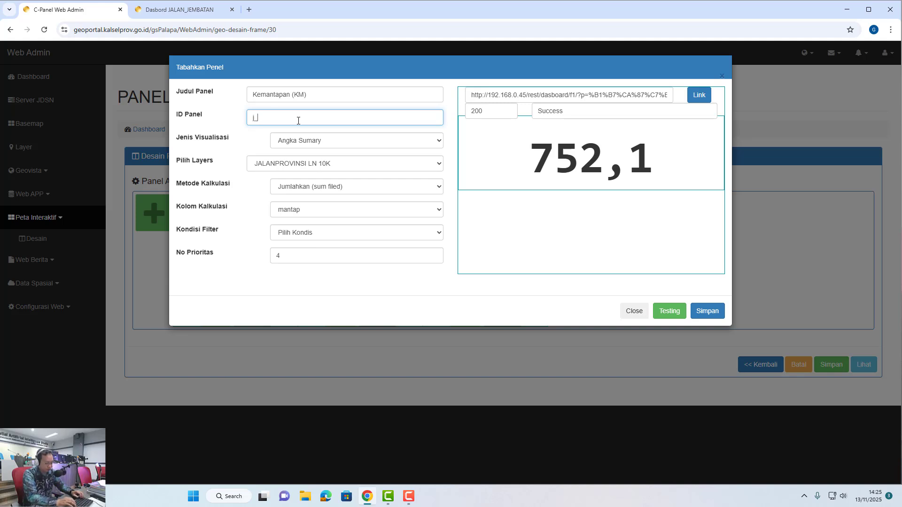
type("j_mant")
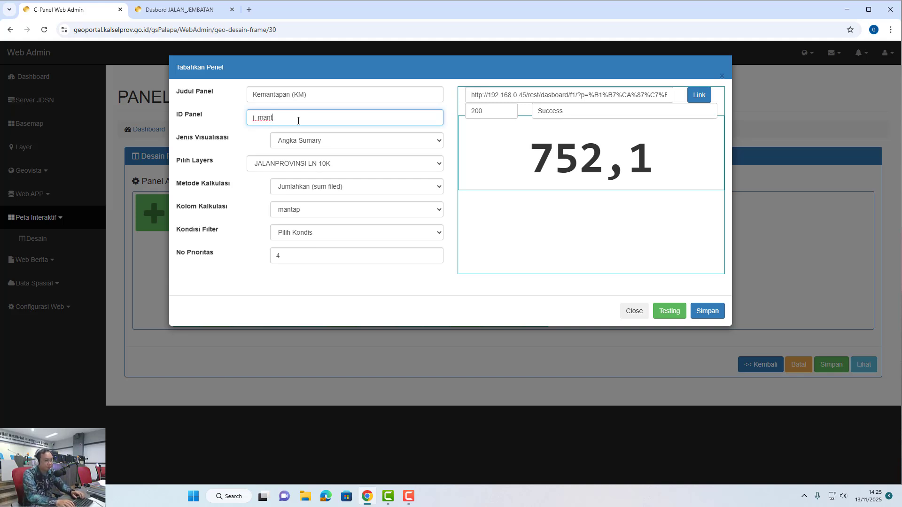
type("tap")
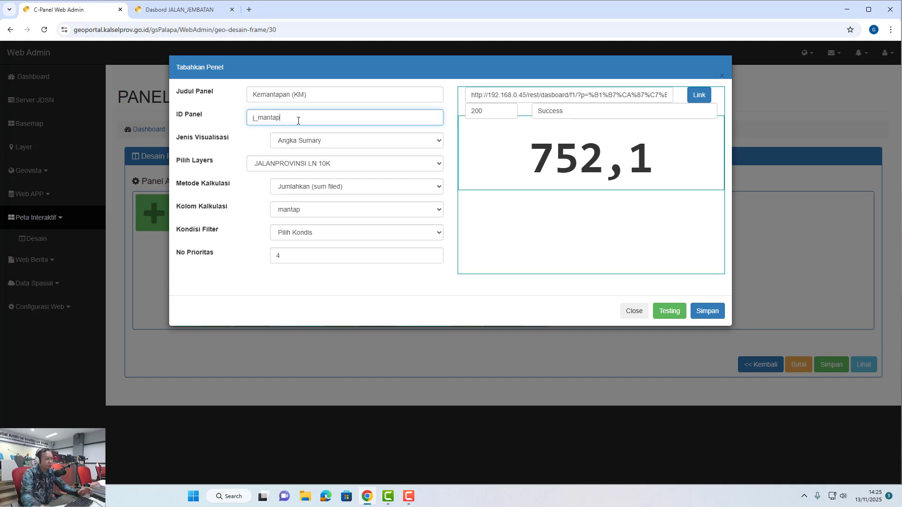
left_click(665, 312)
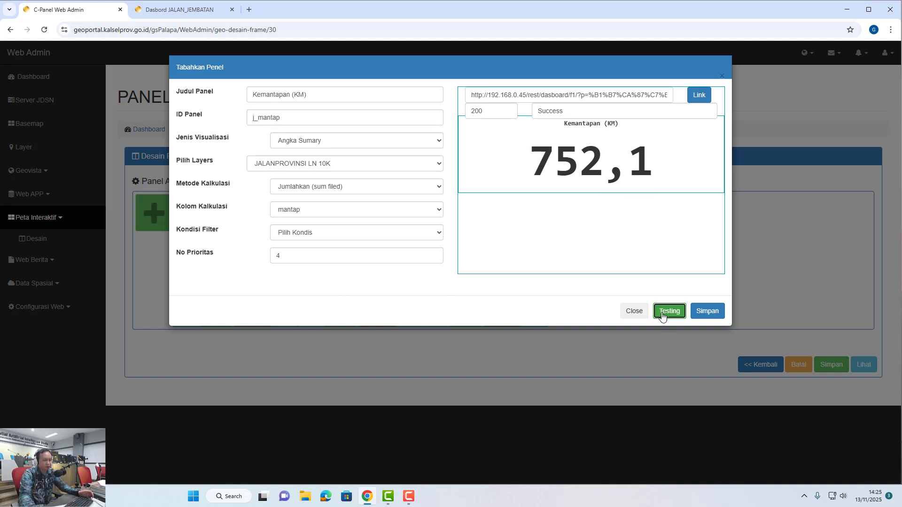
left_click(707, 311)
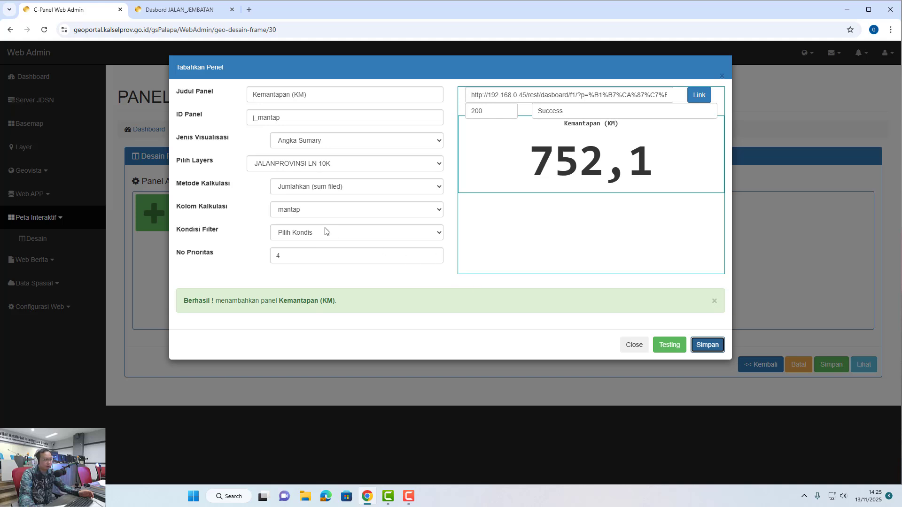
Reuse the form for another panel with calculation column tidakmatap and priority number 5, dismissing the save notice
left_click(309, 211)
scroll(324, 364, "down", 1)
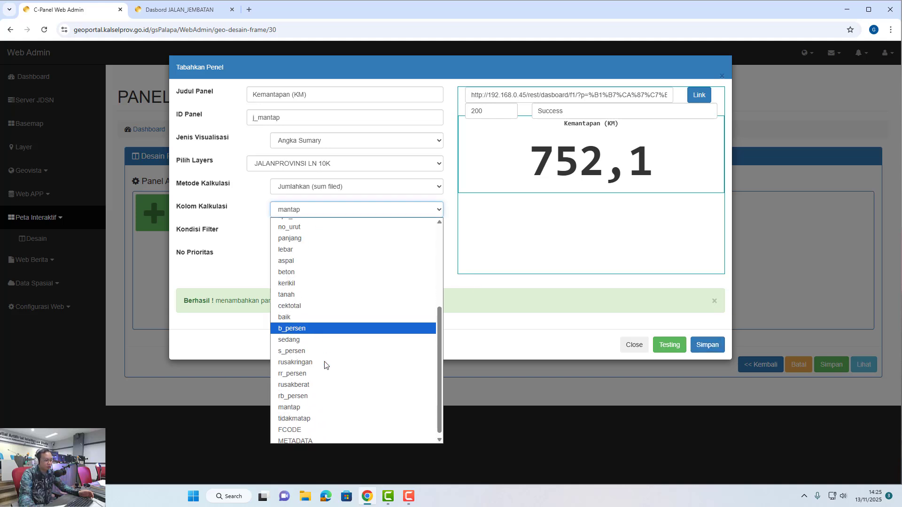
left_click(311, 418)
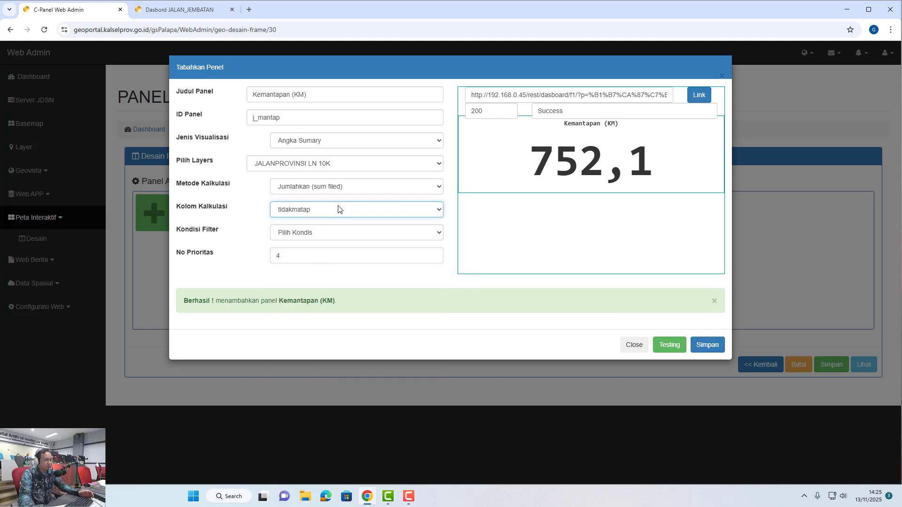
left_click(348, 190)
left_click(348, 190)
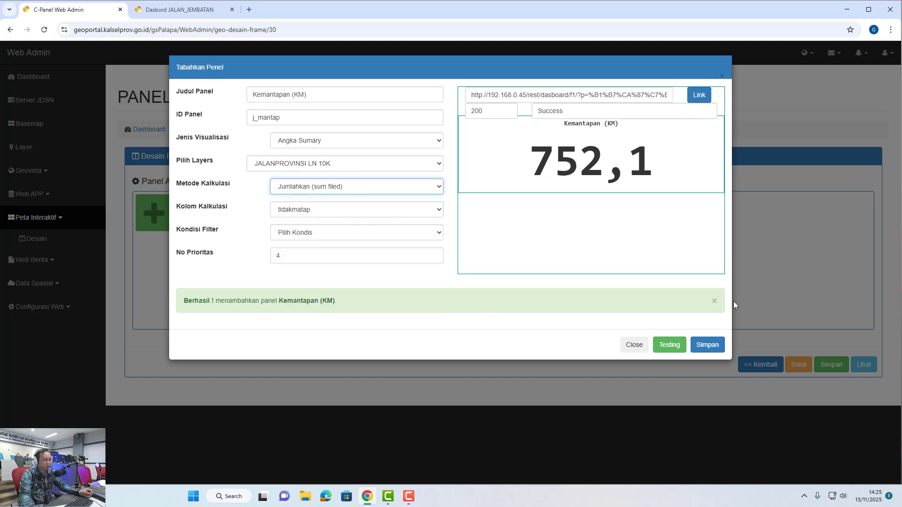
left_click(714, 302)
left_click(328, 258)
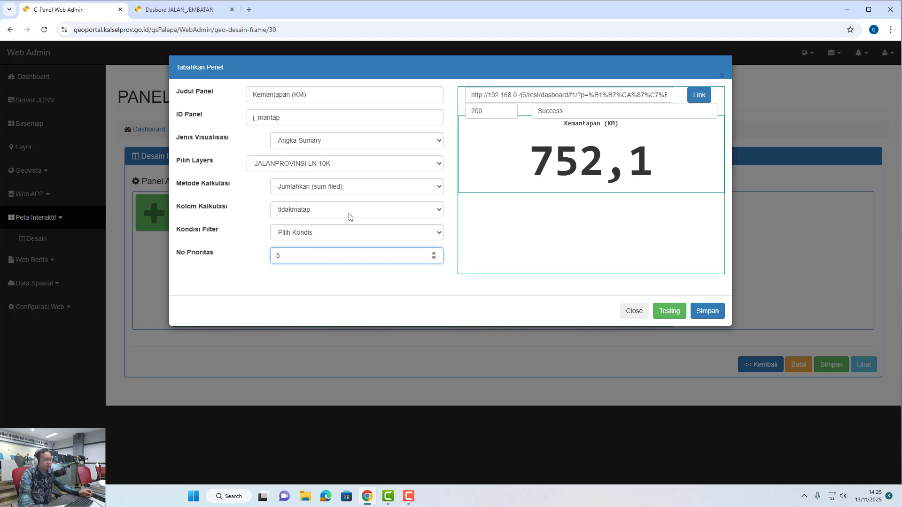
Change the new panel's ID to j_tdkmantap and its title to Tidak Mantap (KM)
left_click_drag(293, 115, 263, 118)
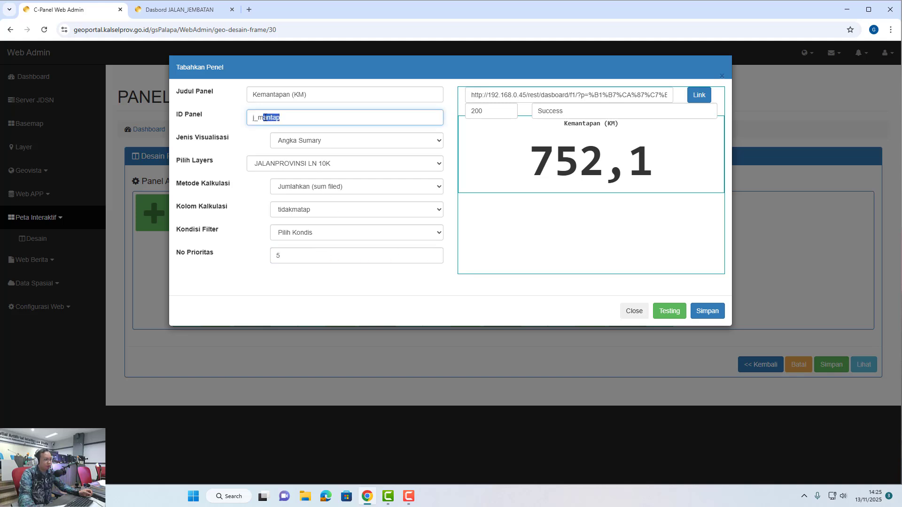
left_click(261, 119)
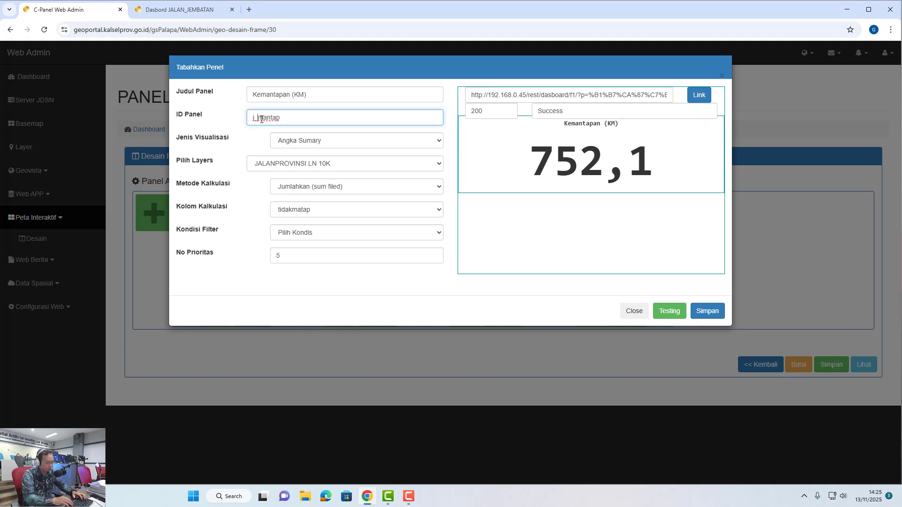
type("tdk")
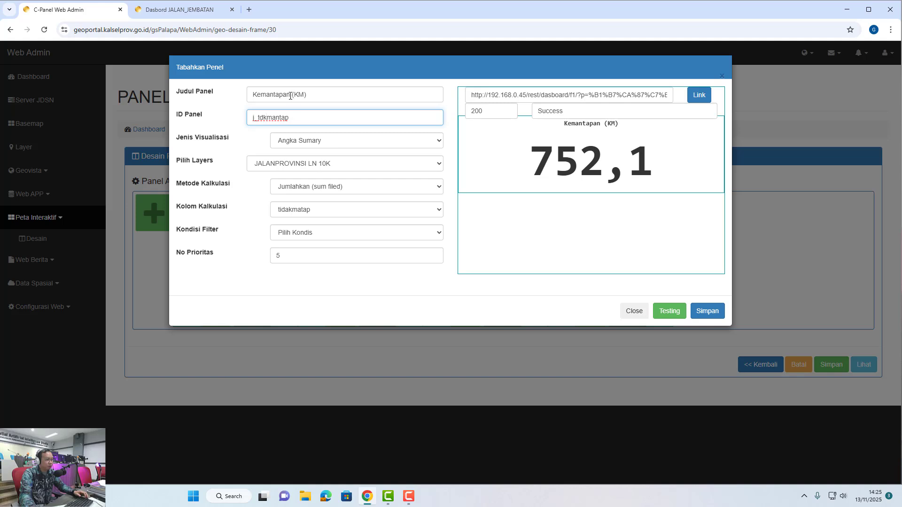
left_click_drag(290, 96, 218, 101)
type("Tidak")
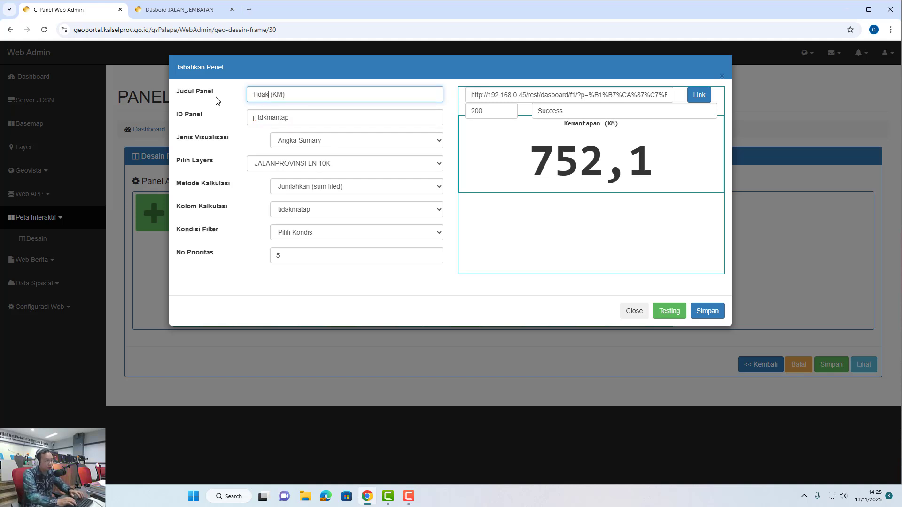
type(" Mantap")
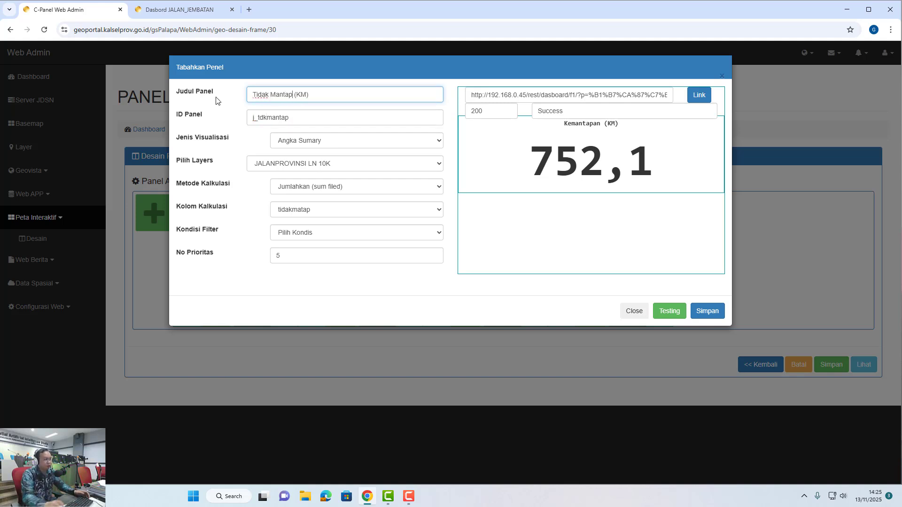
Test and save the Tidak Mantap (KM) panel, then close the panel form
left_click(662, 317)
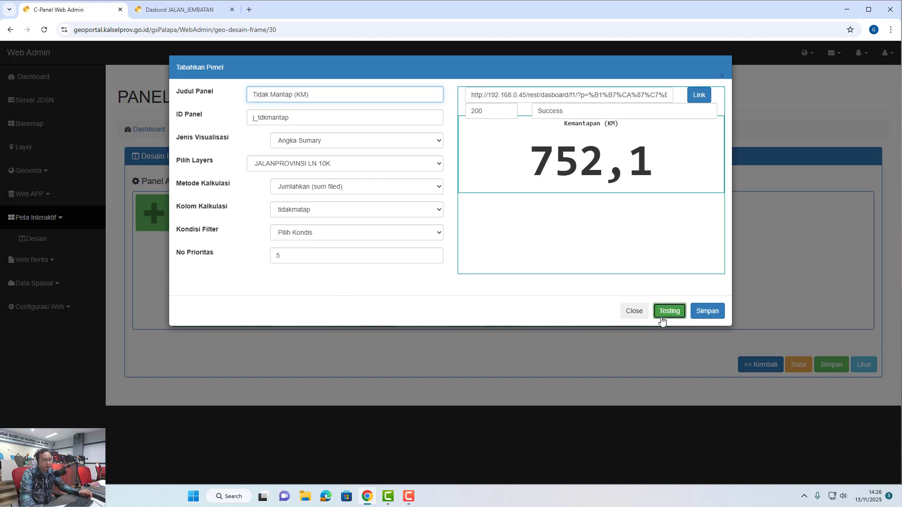
left_click(710, 313)
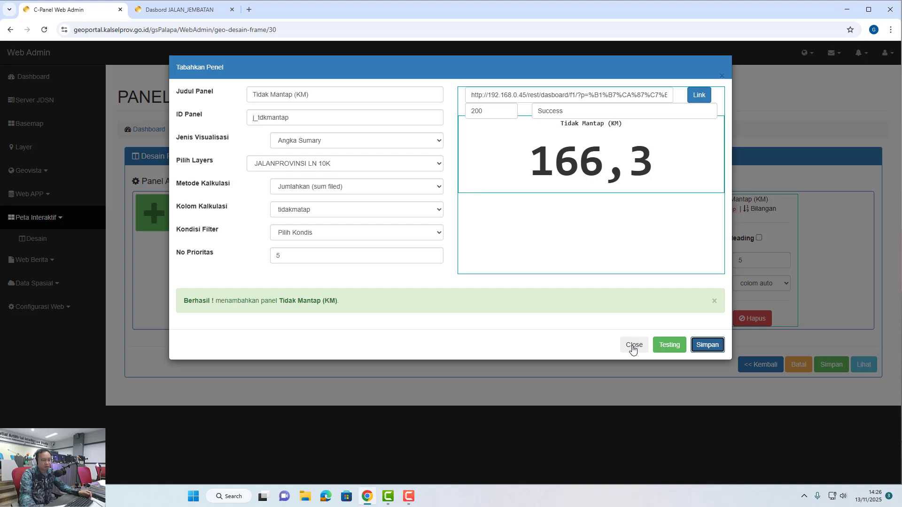
left_click(632, 347)
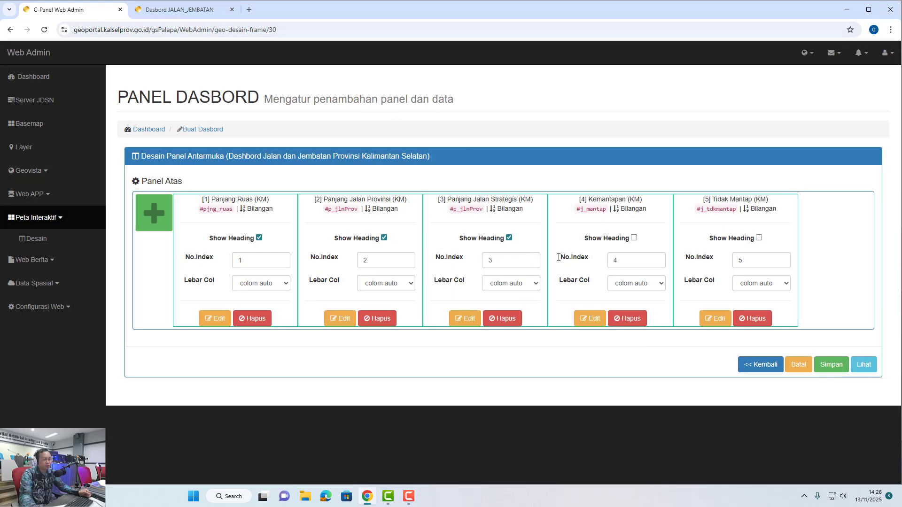
Enable Show Heading for the Kemantapan (KM) and Tidak Mantap (KM) panels and reload the public dashboard to check them
left_click(611, 239)
left_click(713, 240)
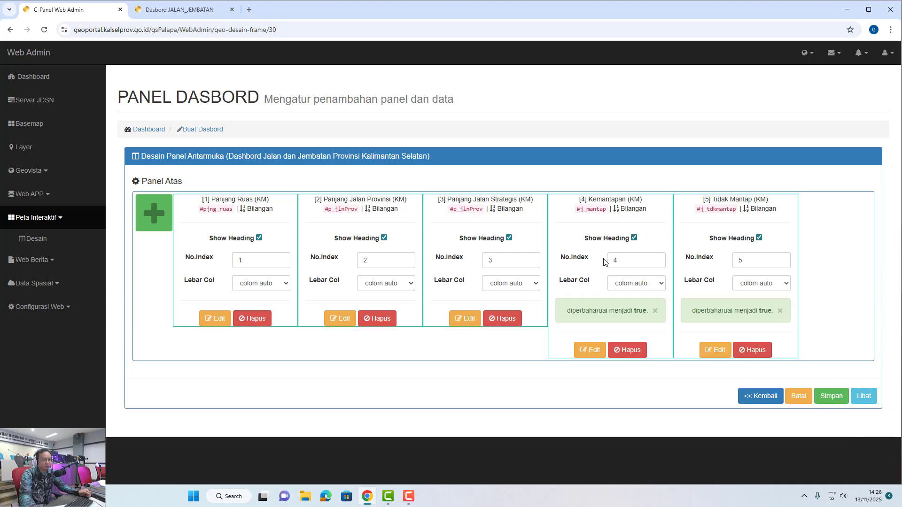
left_click(178, 17)
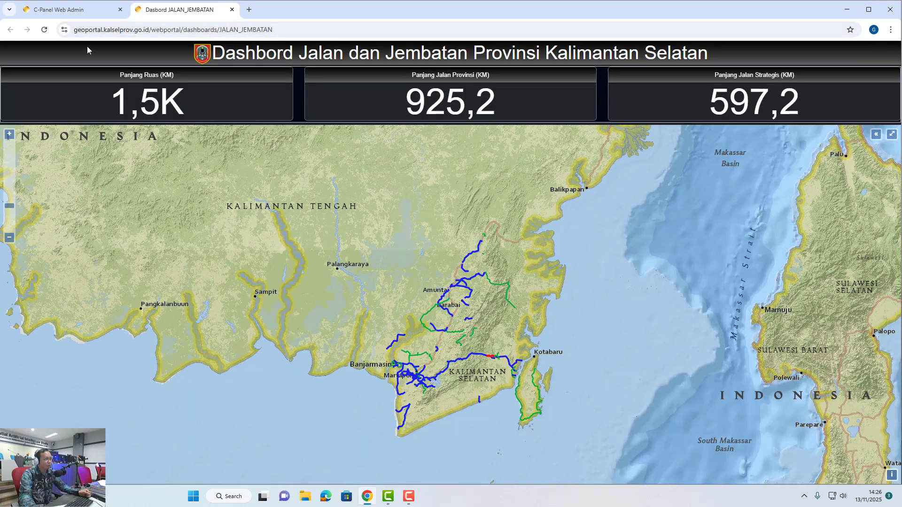
left_click(44, 30)
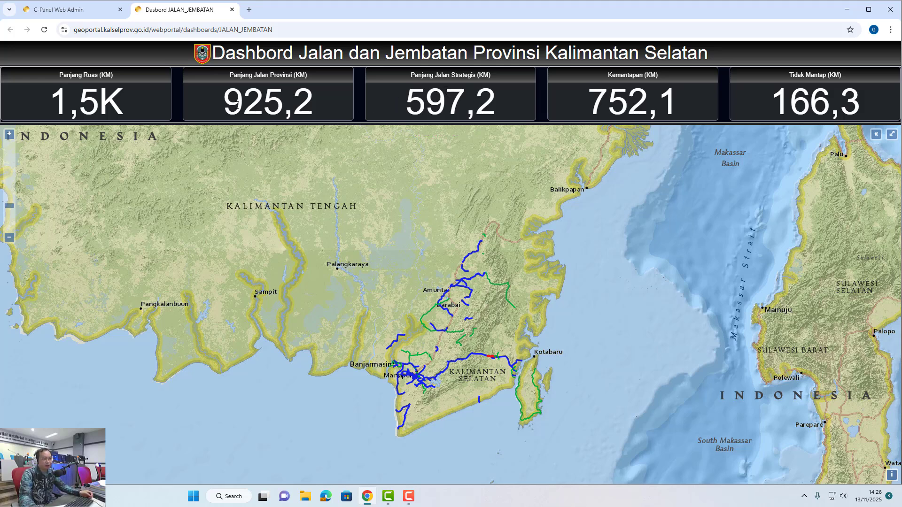
Go back to the dashboard's layout settings in the web admin, show Panel Kiri 1 and set its width (Lebar) to 350
left_click(83, 12)
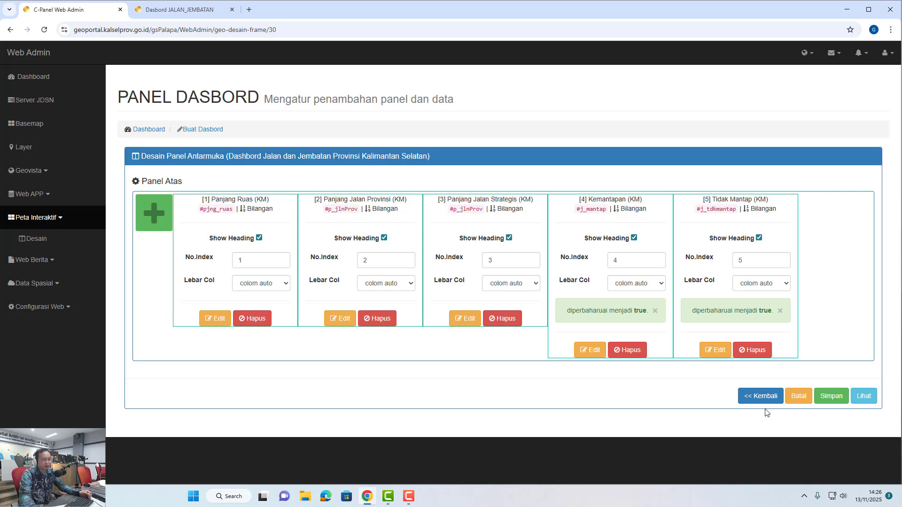
left_click(752, 396)
scroll(451, 310, "down", 4)
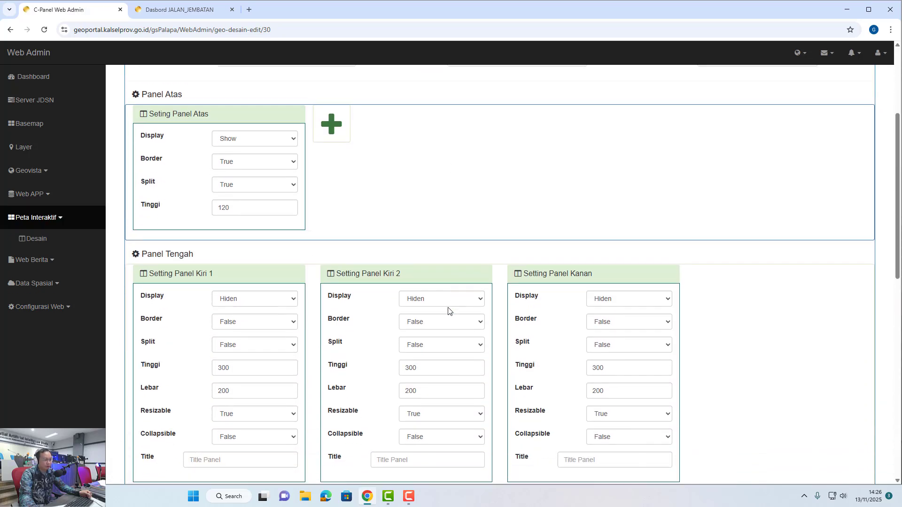
left_click(276, 284)
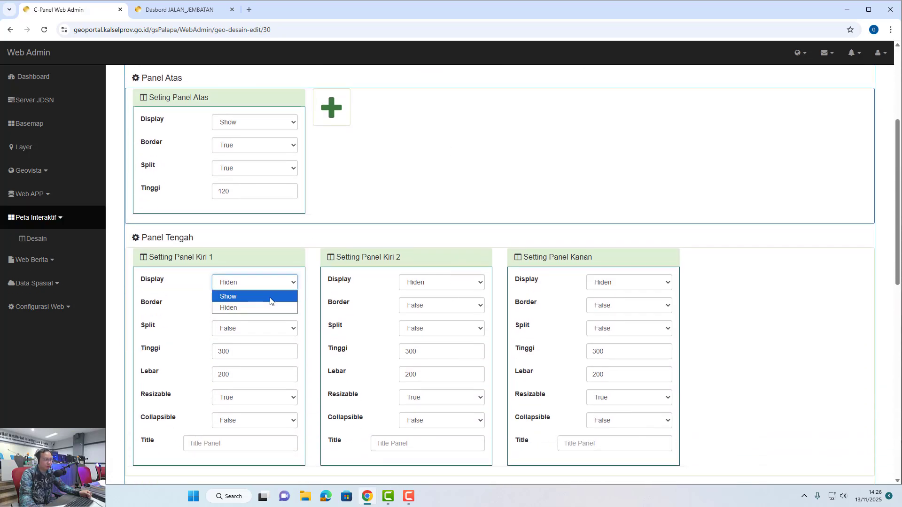
left_click(270, 301)
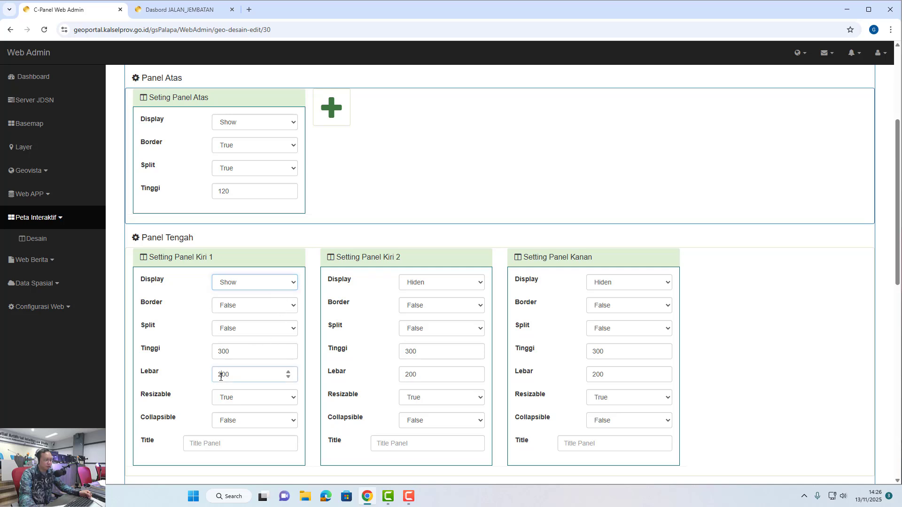
left_click_drag(225, 374, 211, 382)
type("3")
key("shift+Right")
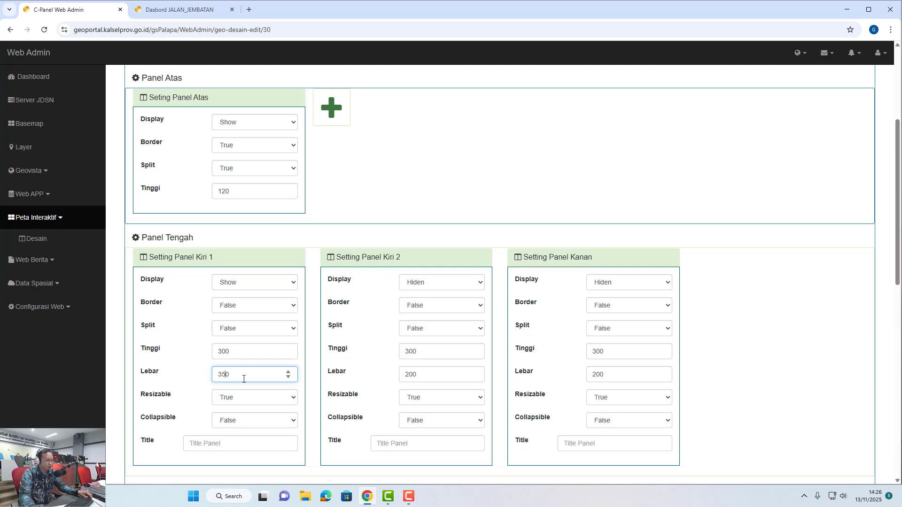
Set Border, Split and Collapsible to True for Panel Kiri 1, keeping Resizable at True
left_click(245, 306)
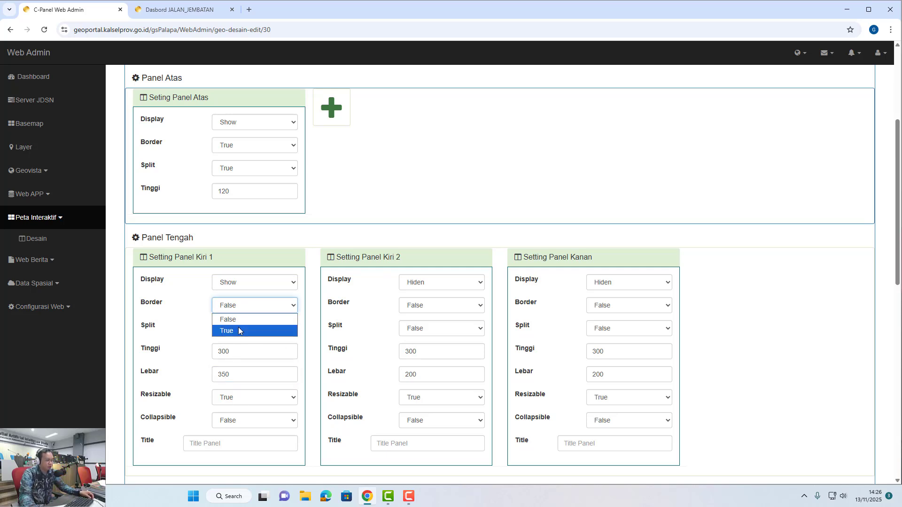
left_click(238, 328)
left_click(238, 329)
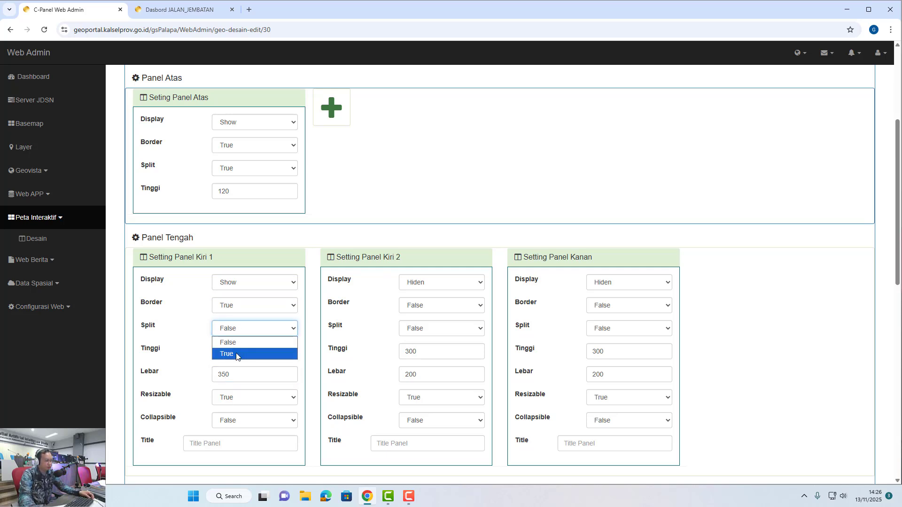
left_click(237, 355)
left_click(237, 397)
left_click(237, 397)
left_click(238, 420)
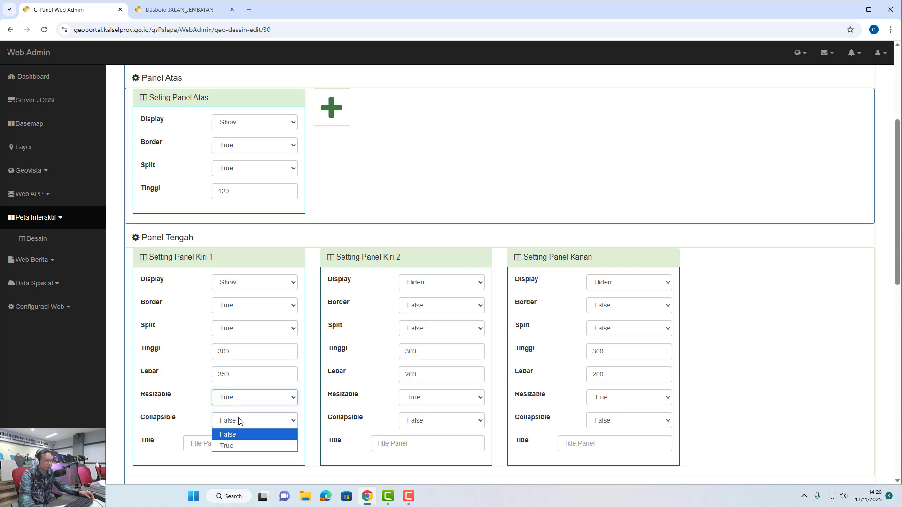
left_click(241, 445)
Title Panel Kiri 1 Kondisi Jalan, update the dashboard settings and continue to the panel design page
left_click(246, 446)
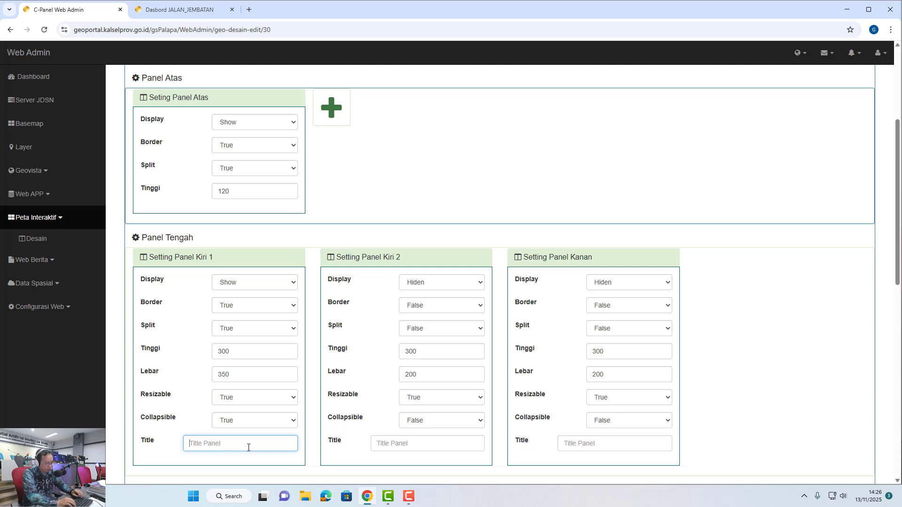
type("KOond")
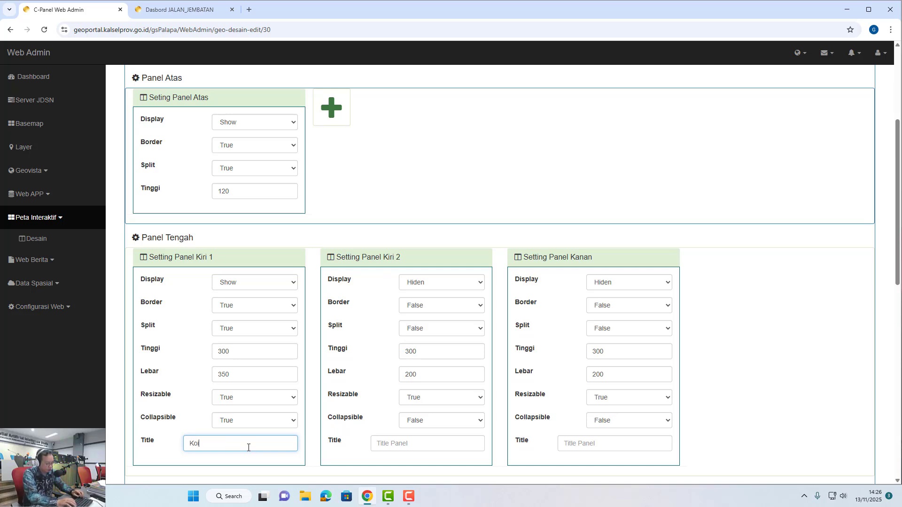
type("isi Jalan")
scroll(254, 437, "down", 8)
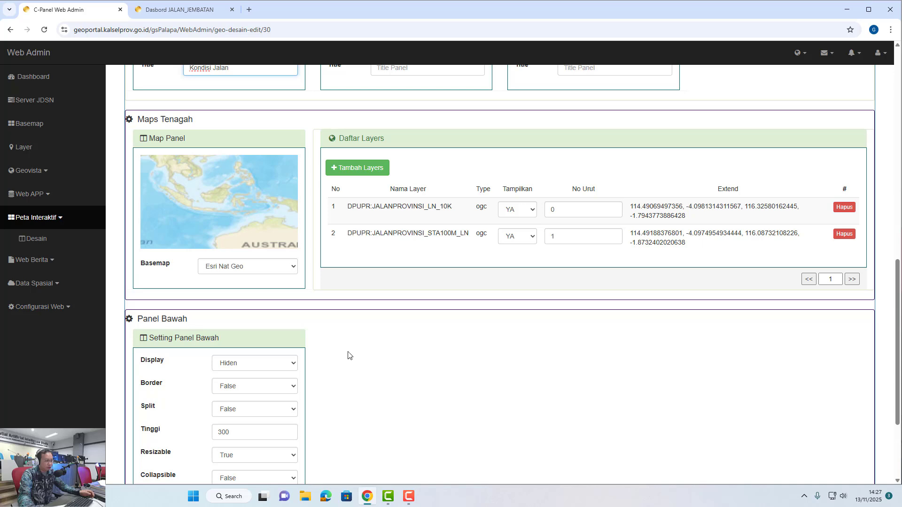
scroll(362, 357, "down", 3)
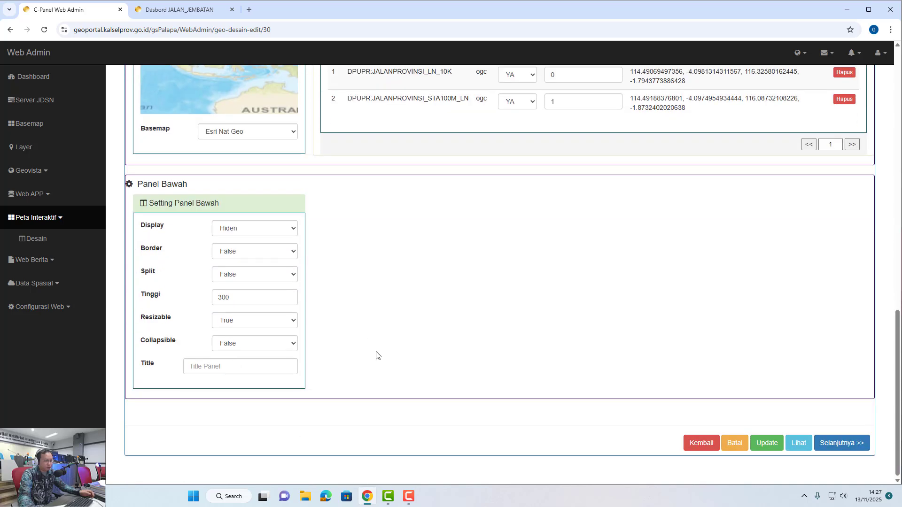
left_click(763, 443)
left_click(841, 468)
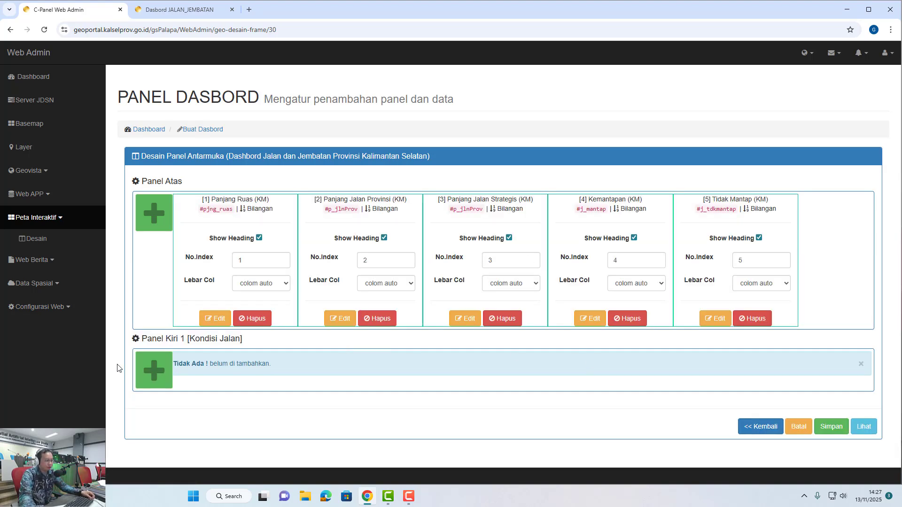
Start a new panel in Panel Kiri 1 with the Visual Grafik visualisation and the JALANPROVINSI LN 10K layer
left_click(147, 360)
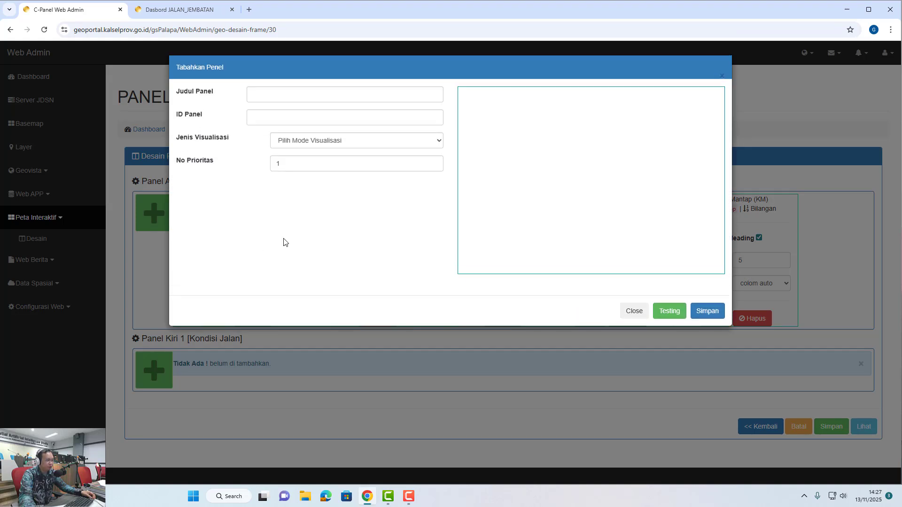
left_click(348, 144)
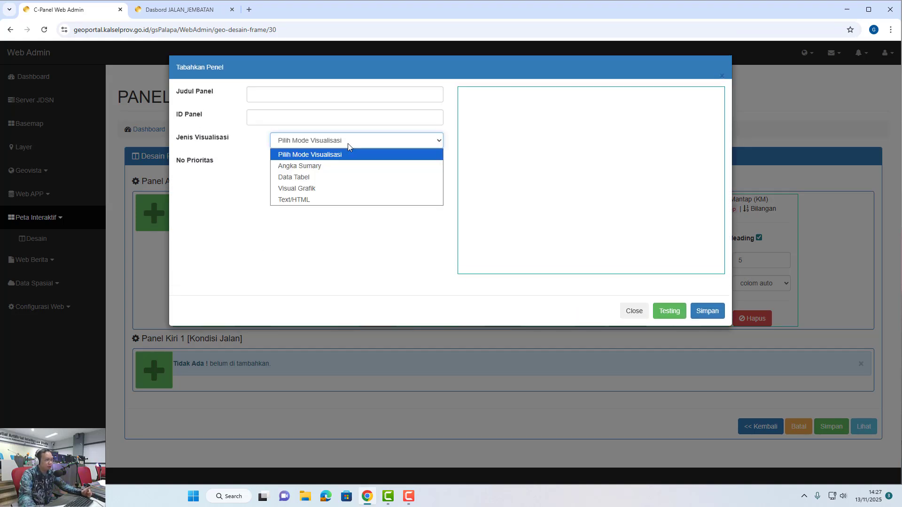
left_click(342, 190)
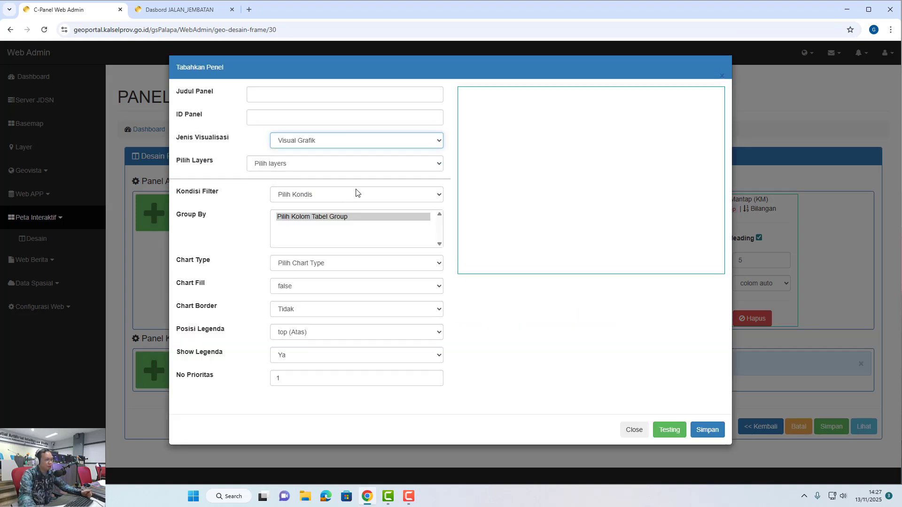
left_click(334, 168)
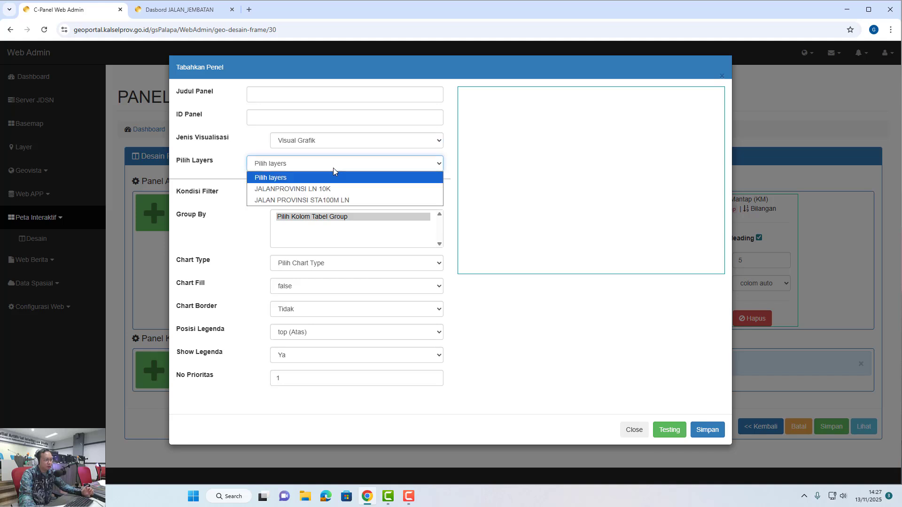
left_click(322, 190)
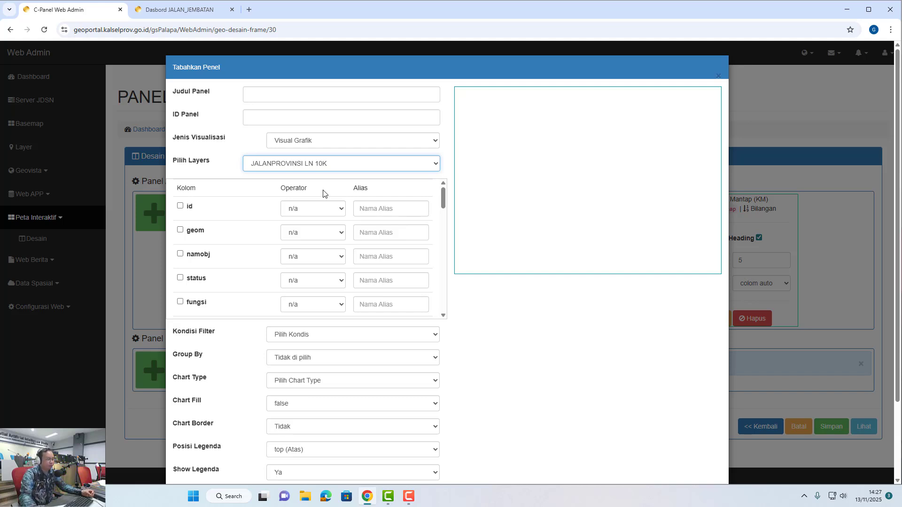
Include the geom column in the chart with the Panjang (Km) operator and the alias Panjang
left_click(201, 235)
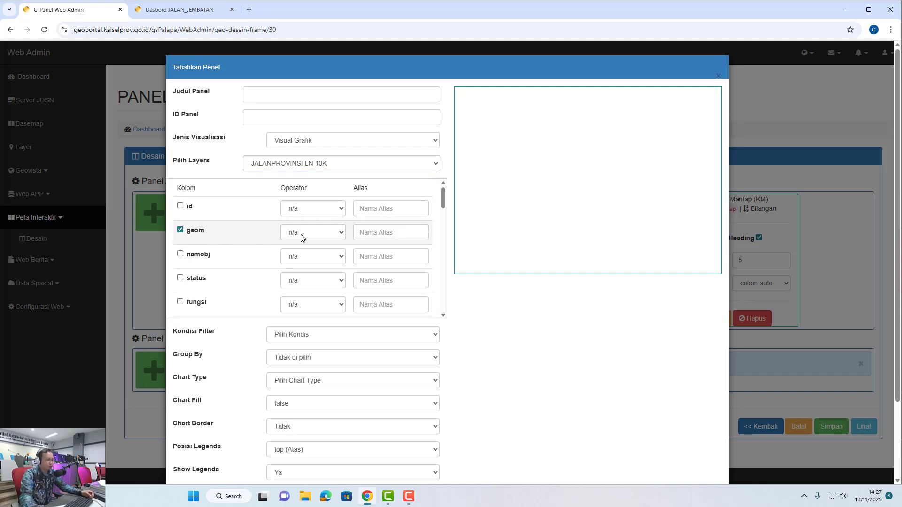
left_click(303, 233)
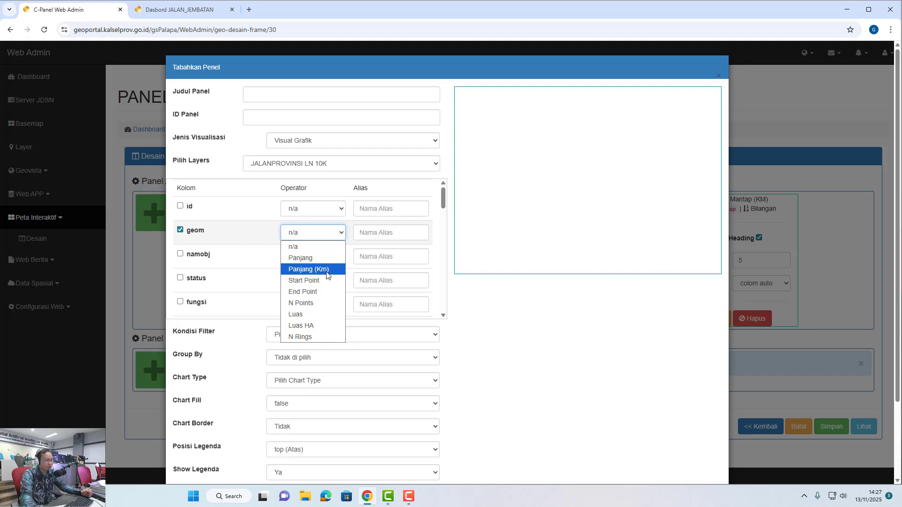
left_click(308, 269)
left_click(385, 235)
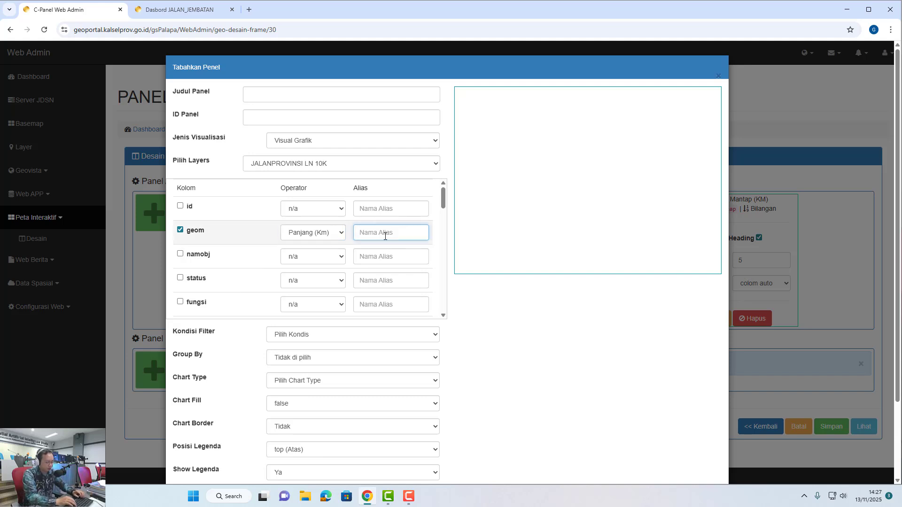
type("Pan")
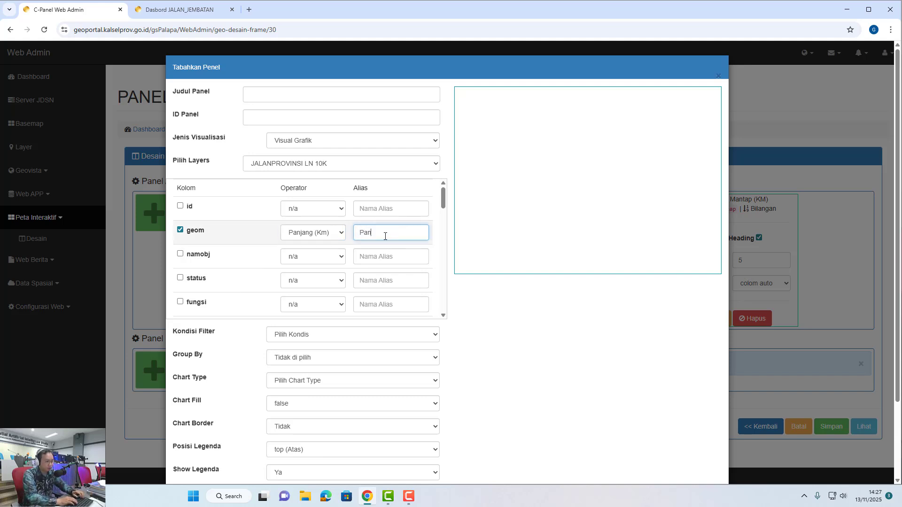
type("jang")
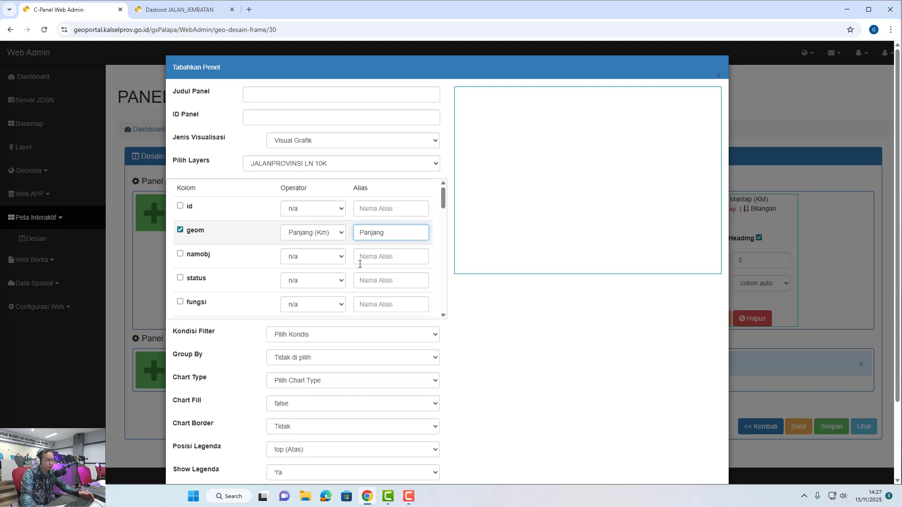
scroll(275, 372, "down", 1)
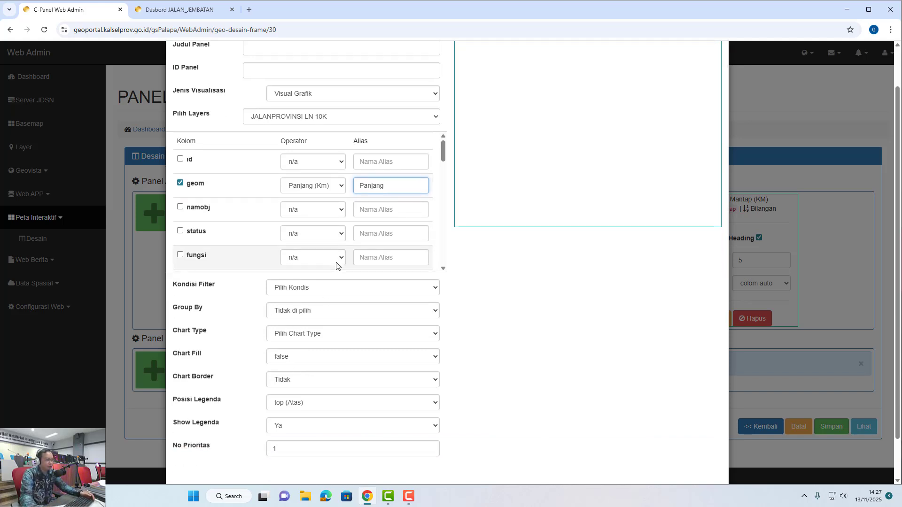
Group the chart by fungsi, set its type to Polar Area Chart and test the preview
left_click(275, 314)
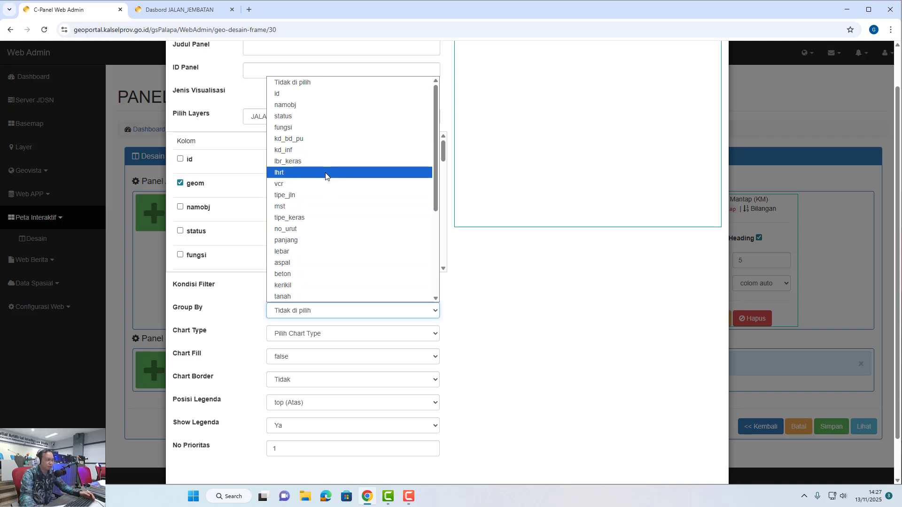
left_click(317, 129)
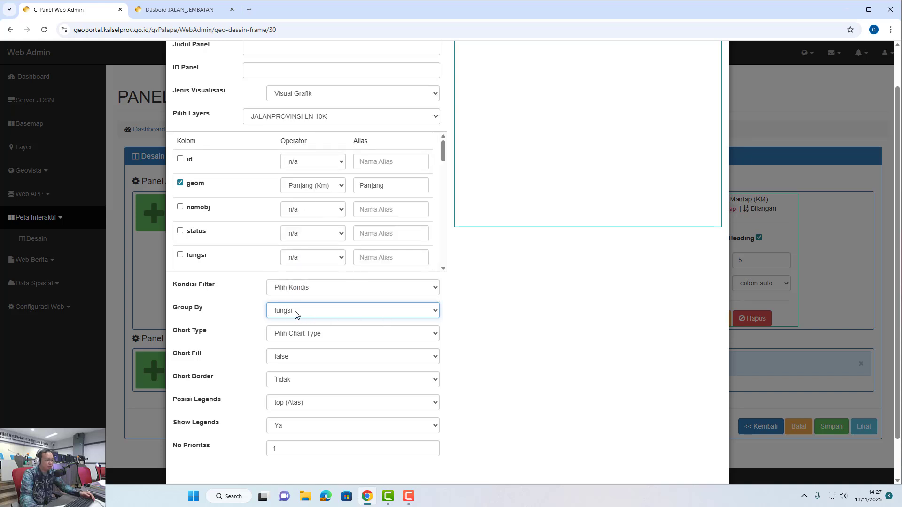
scroll(295, 310, "down", 1)
left_click(300, 293)
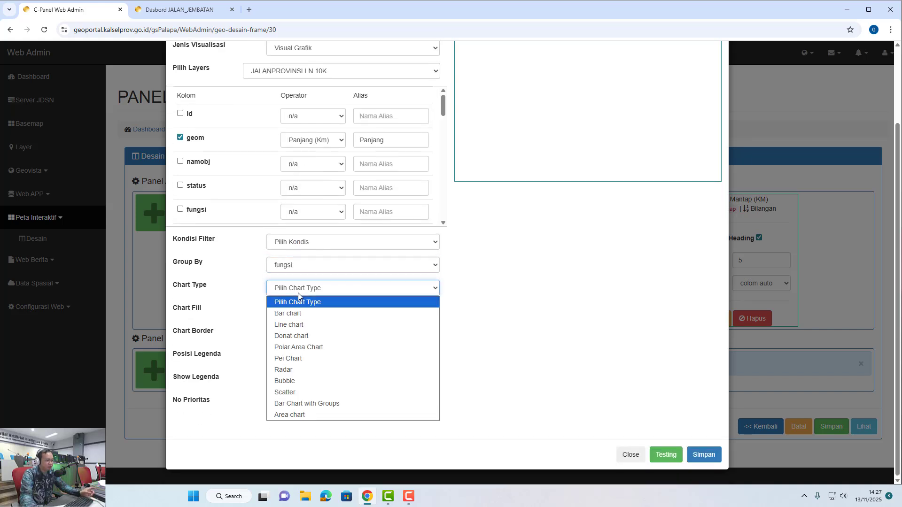
left_click(313, 347)
left_click(308, 315)
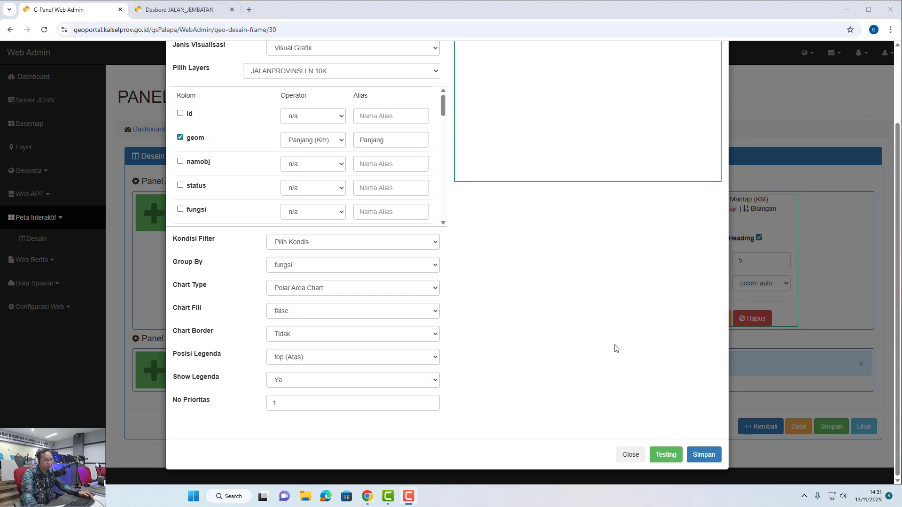
left_click(660, 462)
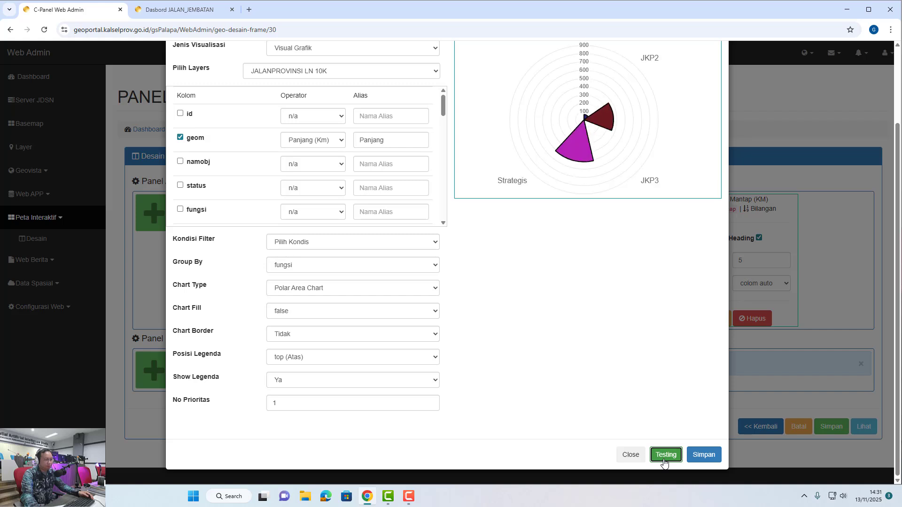
scroll(636, 399, "up", 2)
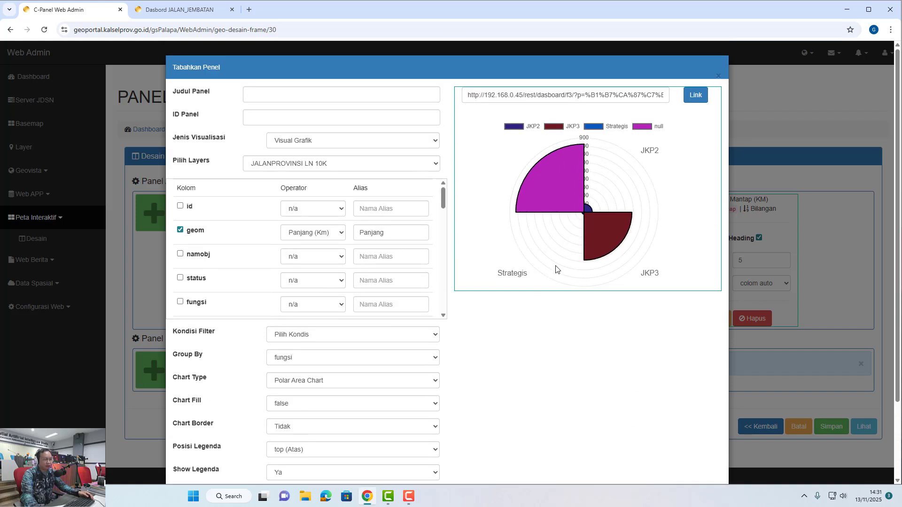
Set the Chart Border to Default and test the chart preview again
scroll(620, 344, "down", 1)
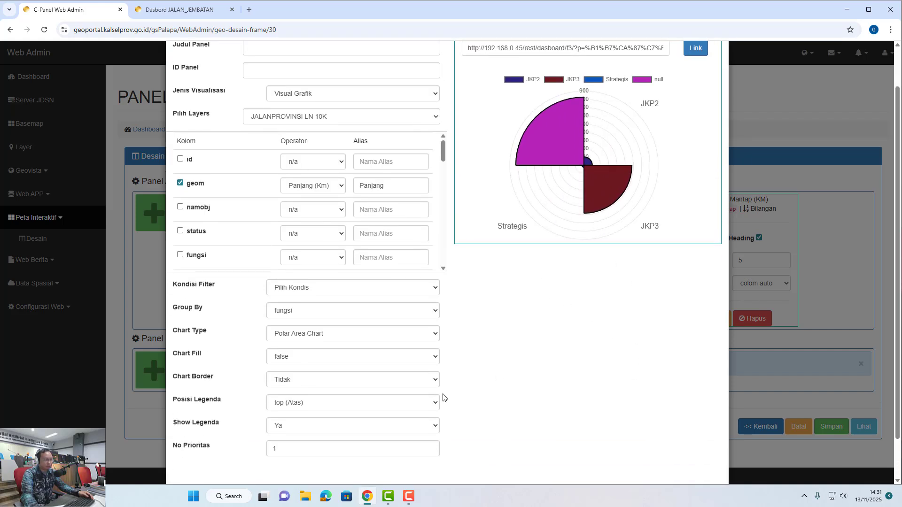
left_click(398, 380)
left_click(397, 405)
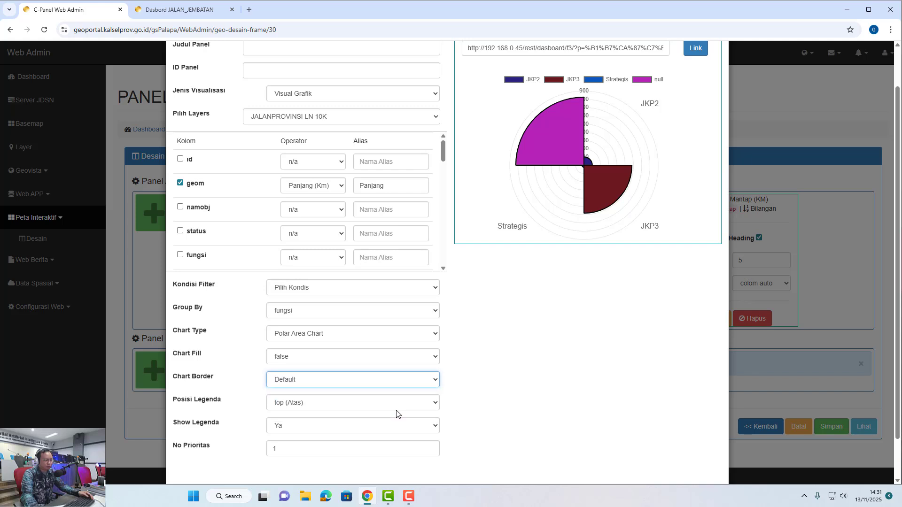
scroll(670, 437, "down", 1)
left_click(667, 456)
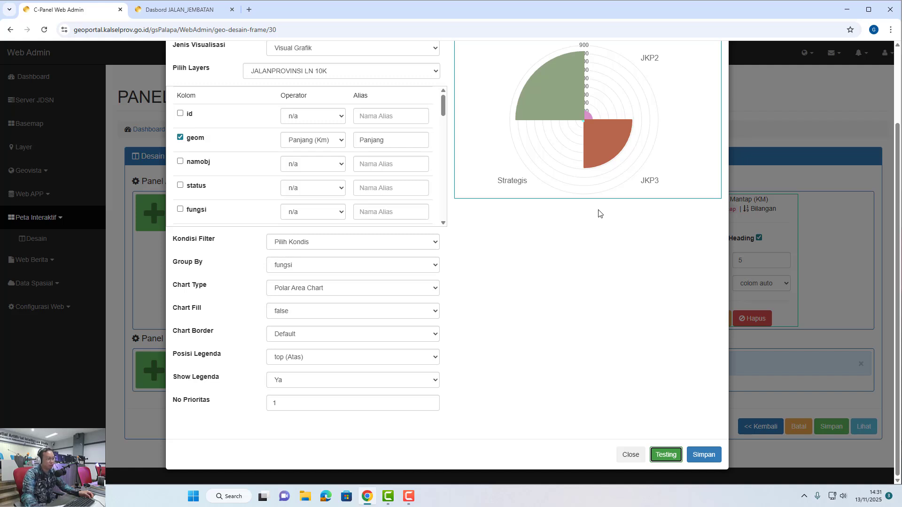
Title the chart panel Panjang Berdasarkan Fungsi Jalan and set its panel ID to pjng_fungsi
scroll(582, 305, "up", 2)
scroll(582, 304, "up", 1)
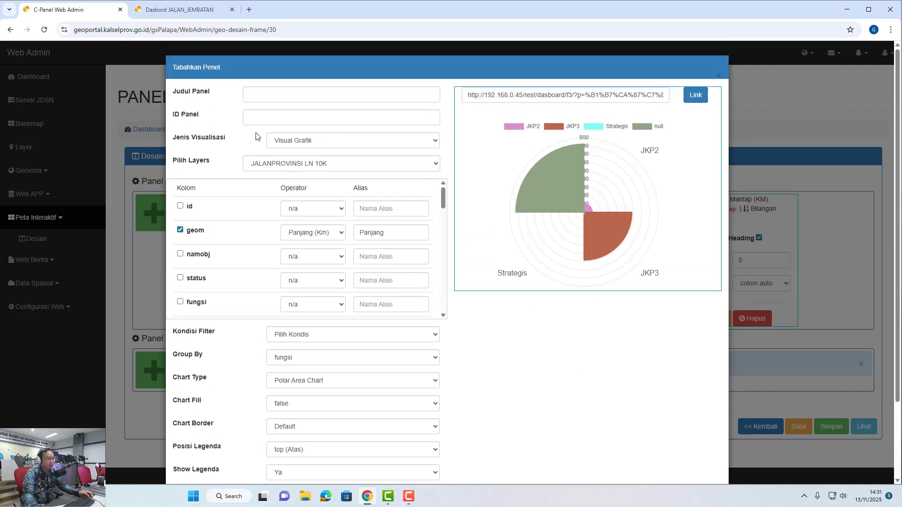
left_click(281, 116)
left_click(279, 94)
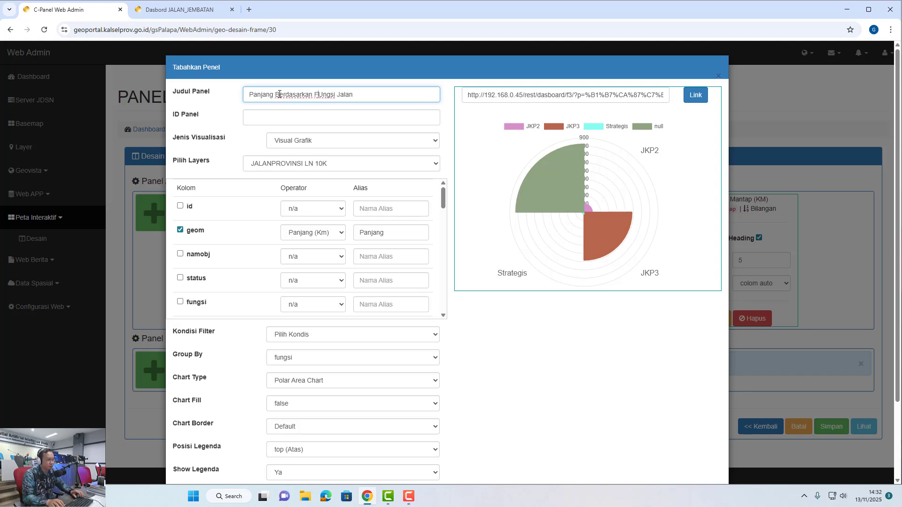
type("u")
left_click(279, 122)
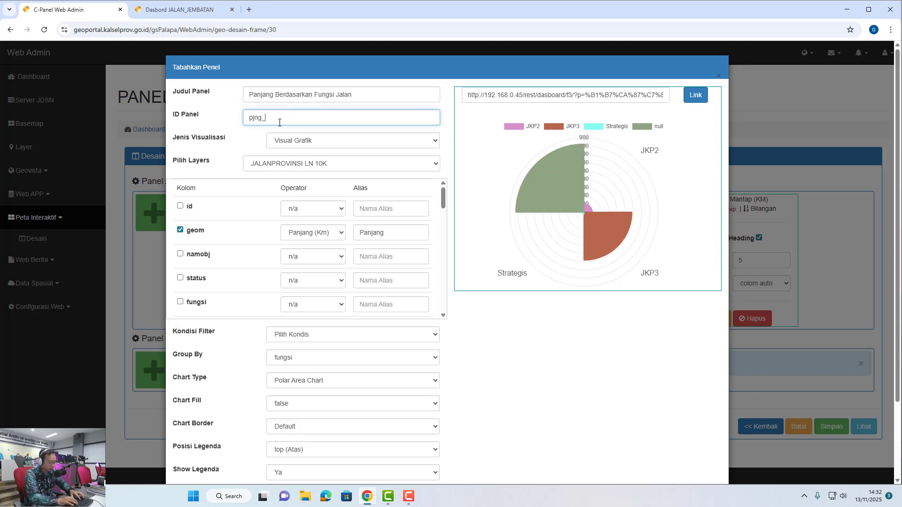
type("pjng_fungsio")
key("BackSpace")
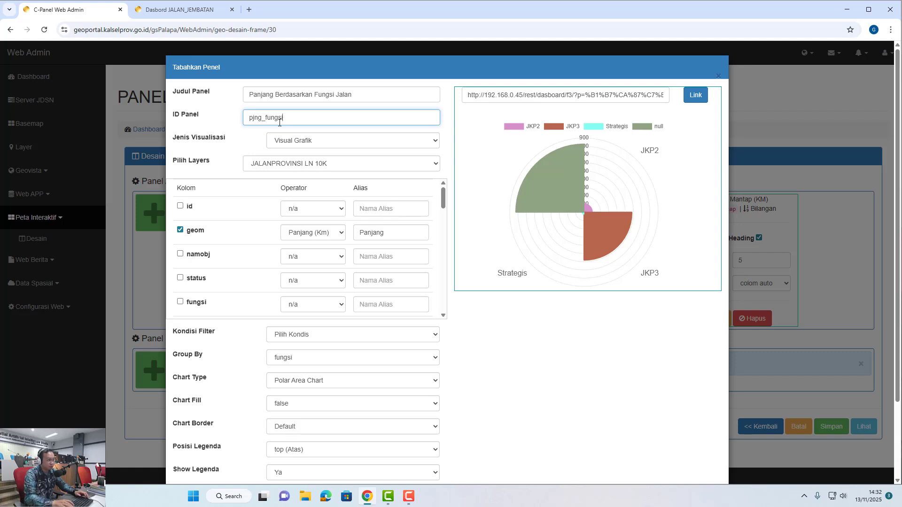
left_click(489, 356)
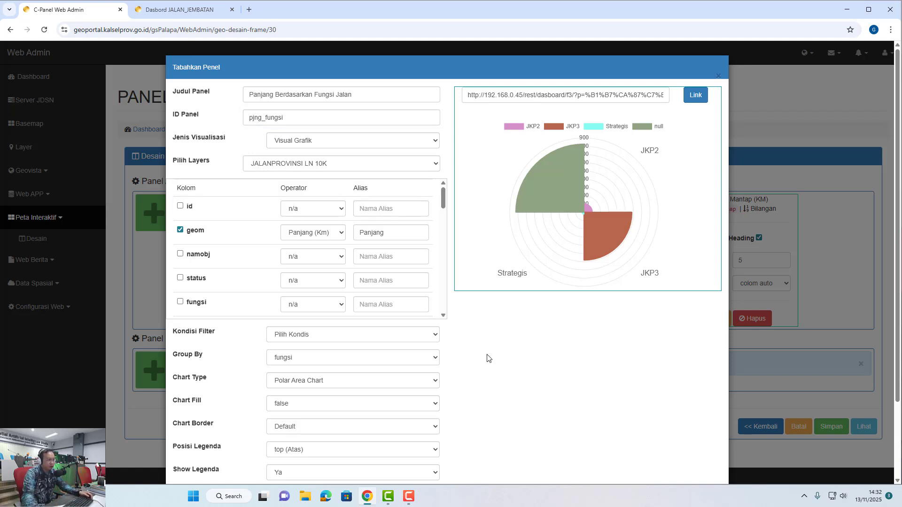
Test the road function chart once more, save it to Panel Kiri 1 and close the panel form
scroll(489, 355, "down", 2)
left_click(666, 455)
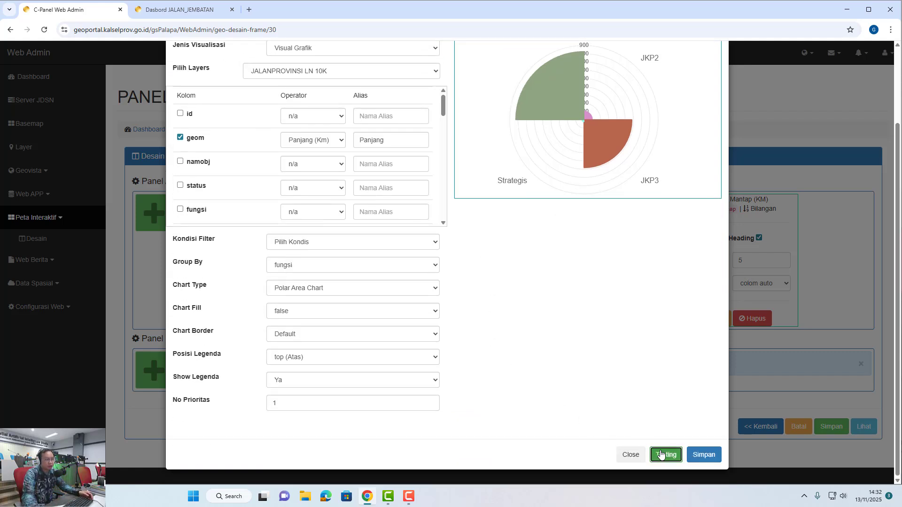
scroll(662, 419, "up", 2)
scroll(658, 417, "down", 2)
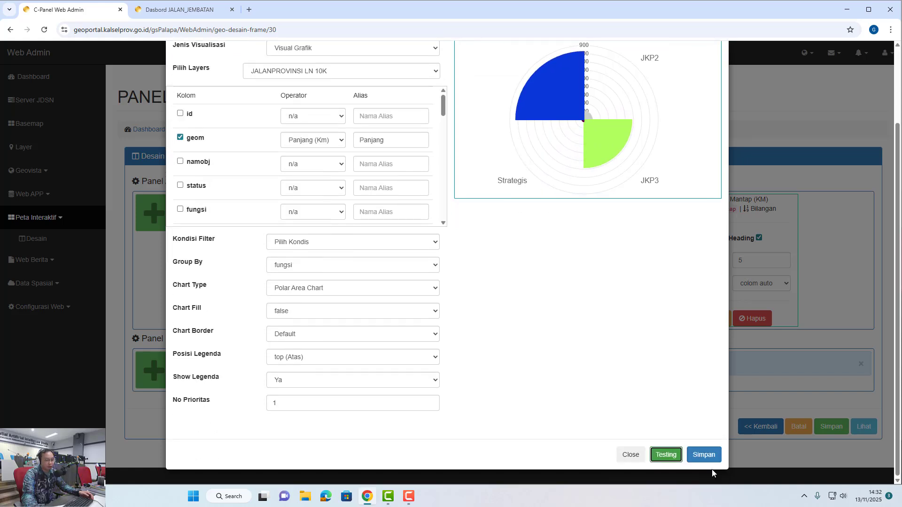
left_click(704, 454)
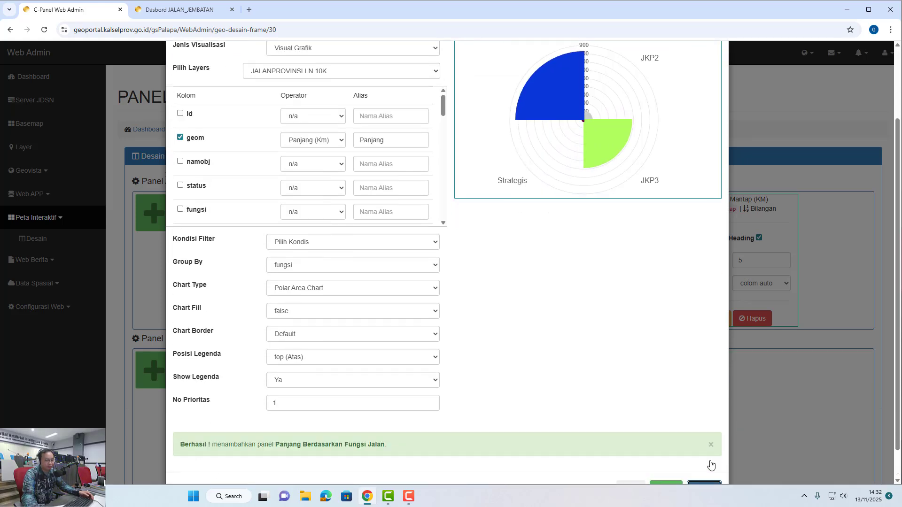
scroll(625, 433, "down", 1)
left_click(710, 412)
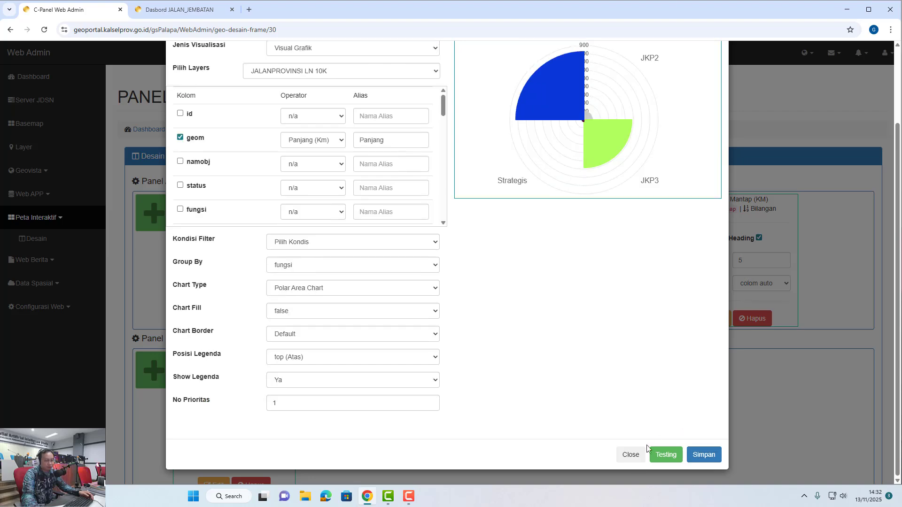
left_click(631, 455)
Reload the JALAN_JEMBATAN dashboard and check the new chart in the Kondisi Jalan panel
scroll(526, 418, "down", 2)
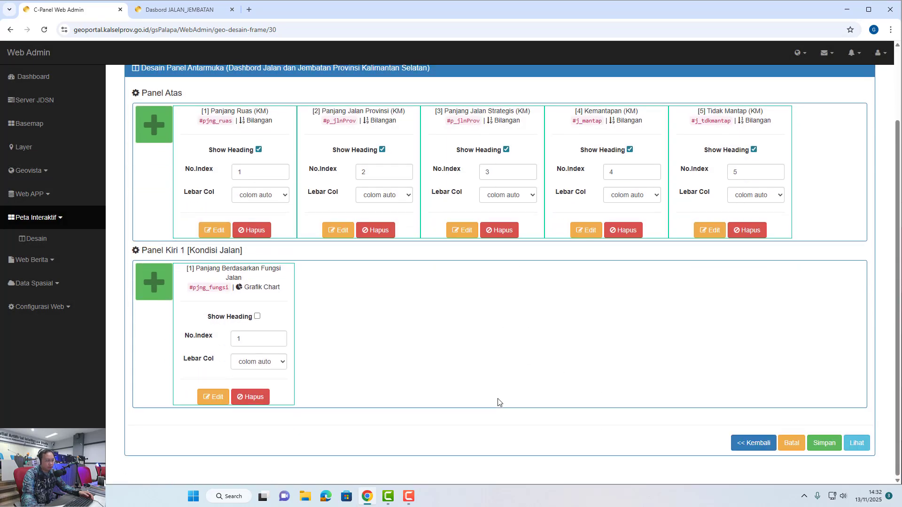
left_click(188, 10)
left_click(44, 29)
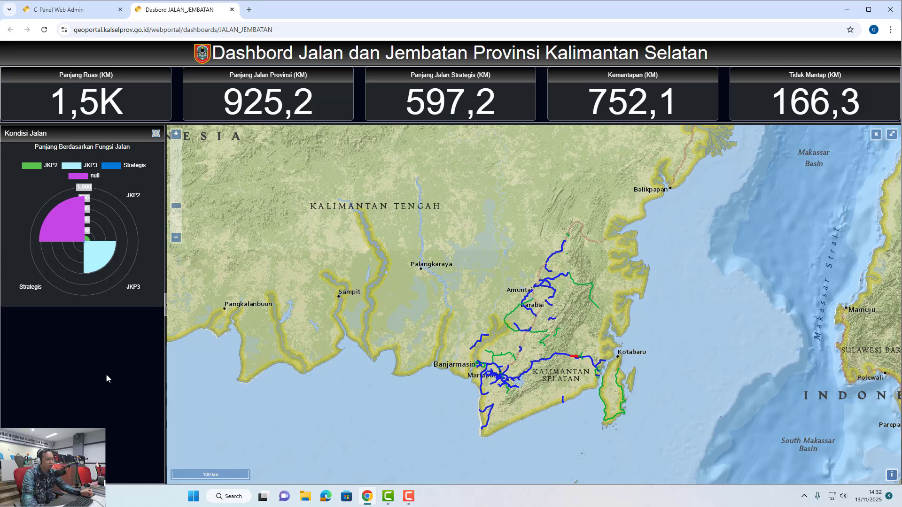
Return to the panel design page and start another Panel Kiri 1 panel with Visual Grafik and the JALANPROVINSI LN 10K layer
left_click(93, 10)
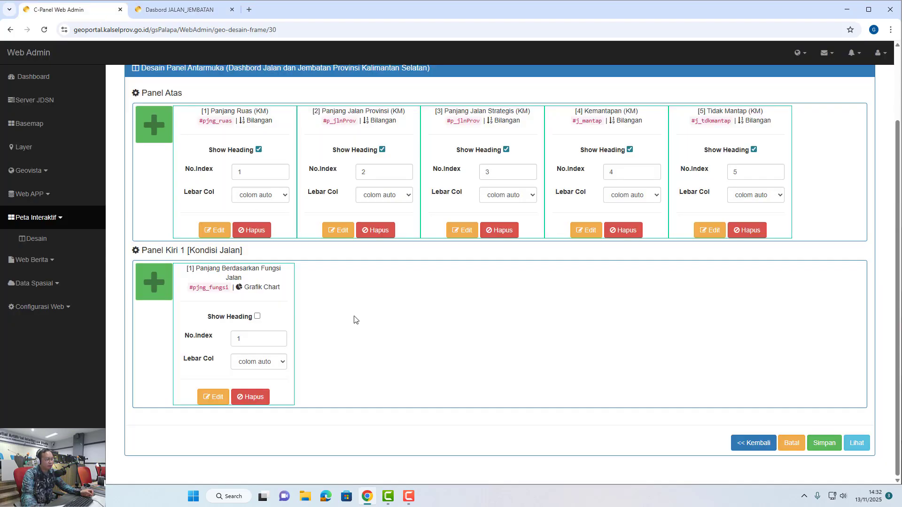
left_click(151, 285)
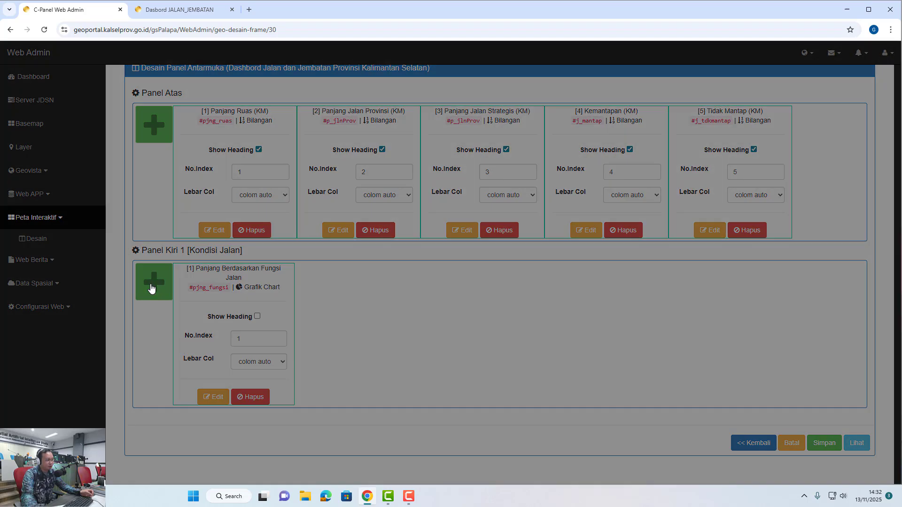
left_click(366, 144)
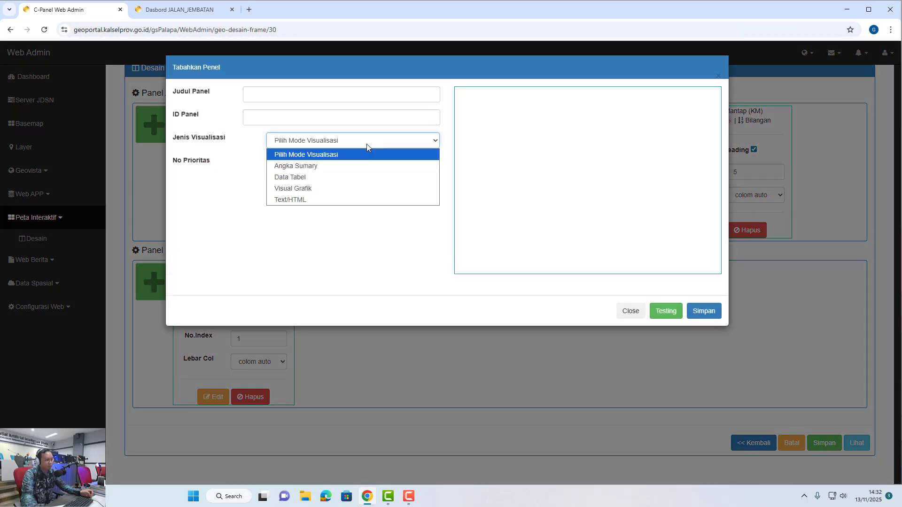
left_click(351, 188)
left_click(313, 168)
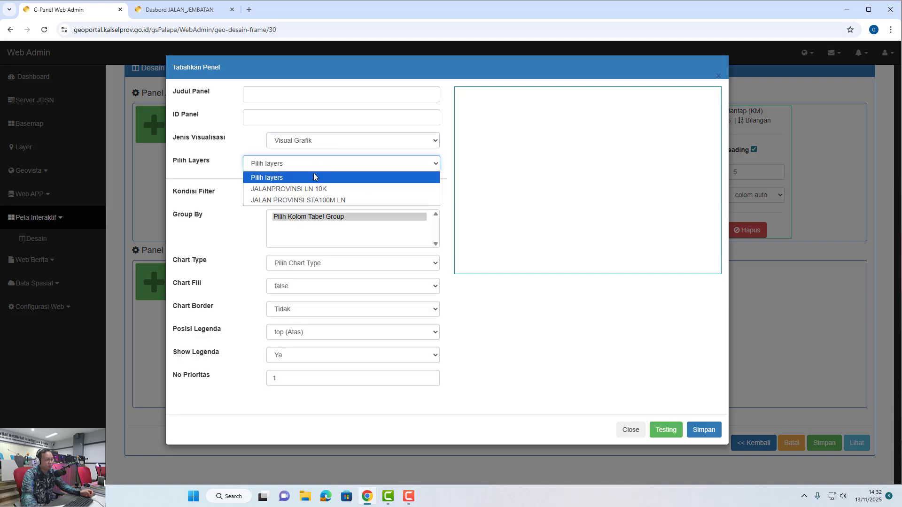
left_click(314, 190)
Include the aspal, beton, kerikil and tanah columns in the new chart
scroll(221, 233, "down", 5)
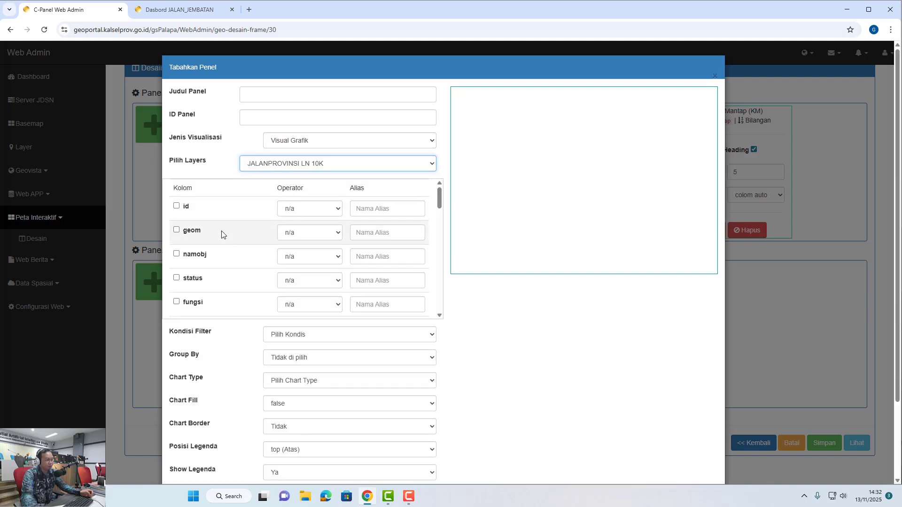
left_click(176, 260)
left_click(176, 285)
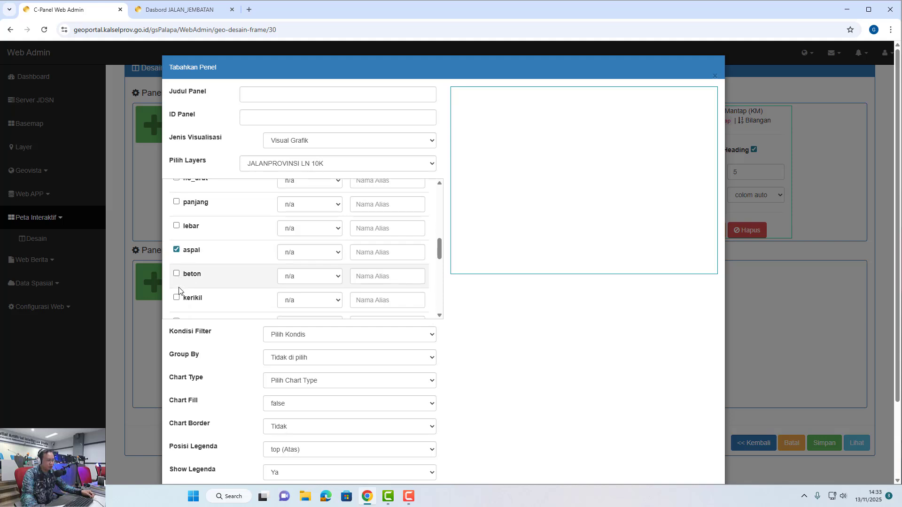
scroll(178, 282, "down", 1)
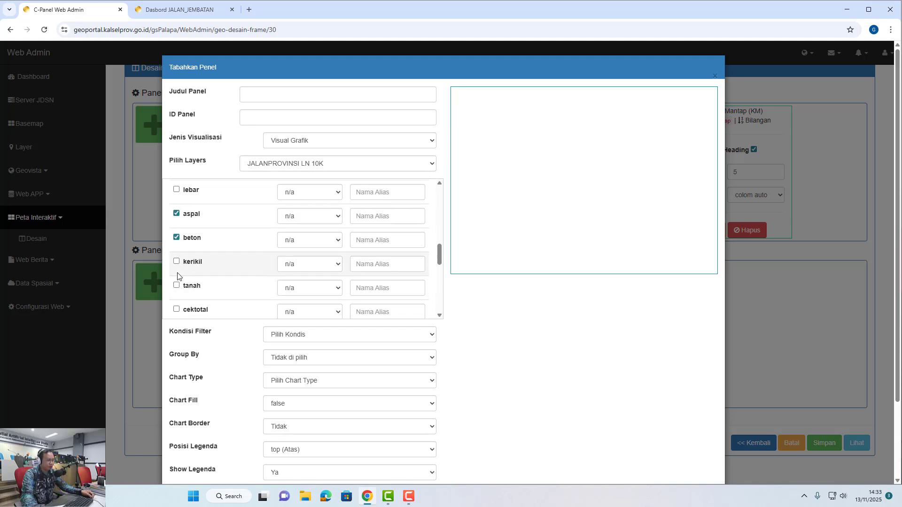
left_click(177, 262)
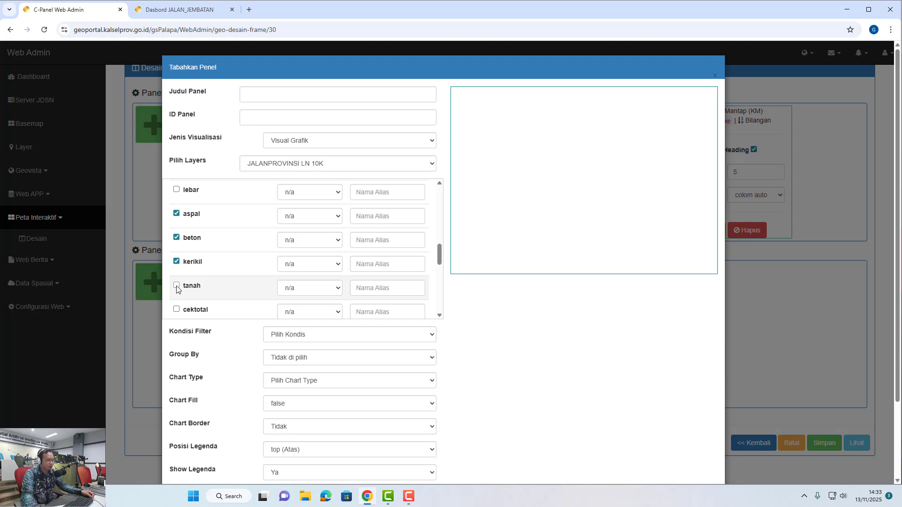
left_click(177, 286)
scroll(192, 286, "down", 1)
scroll(252, 268, "up", 1)
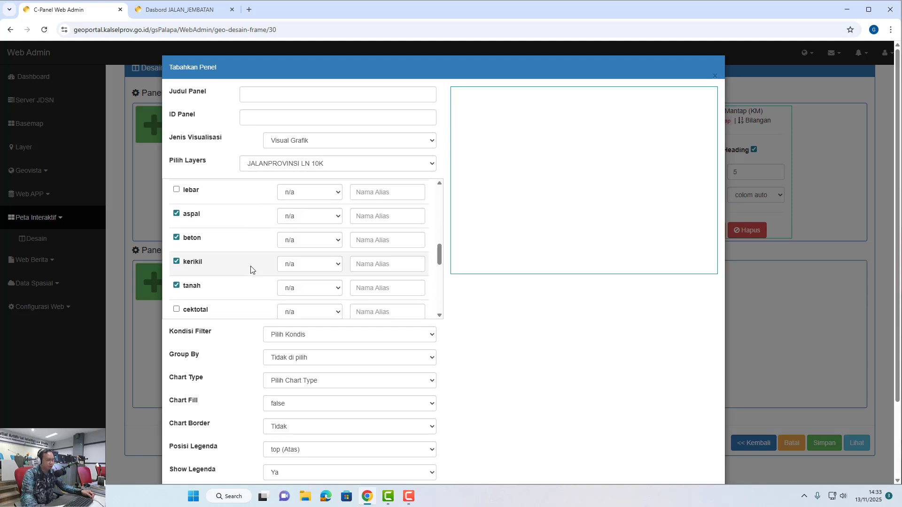
Set the aggregation of the aspal, beton, kerikil and tanah fields to Jumlah (SUM)
left_click(311, 220)
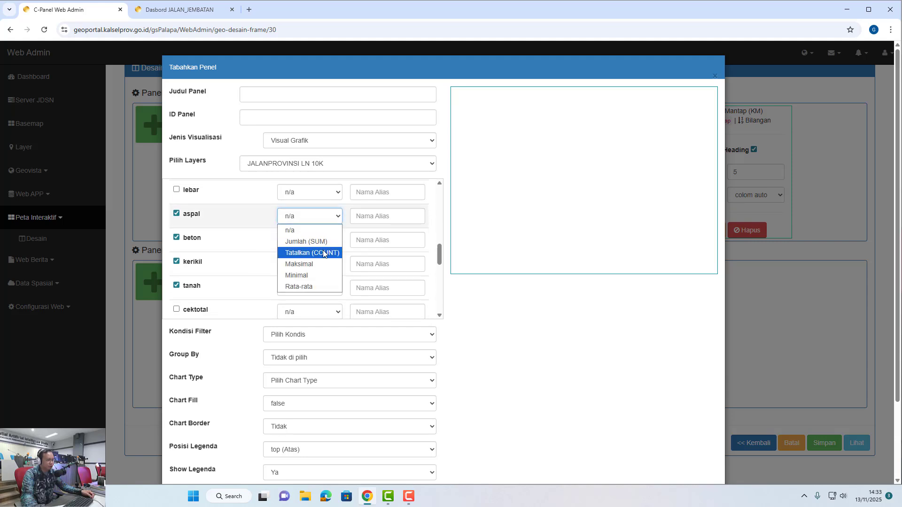
left_click(310, 242)
left_click(312, 244)
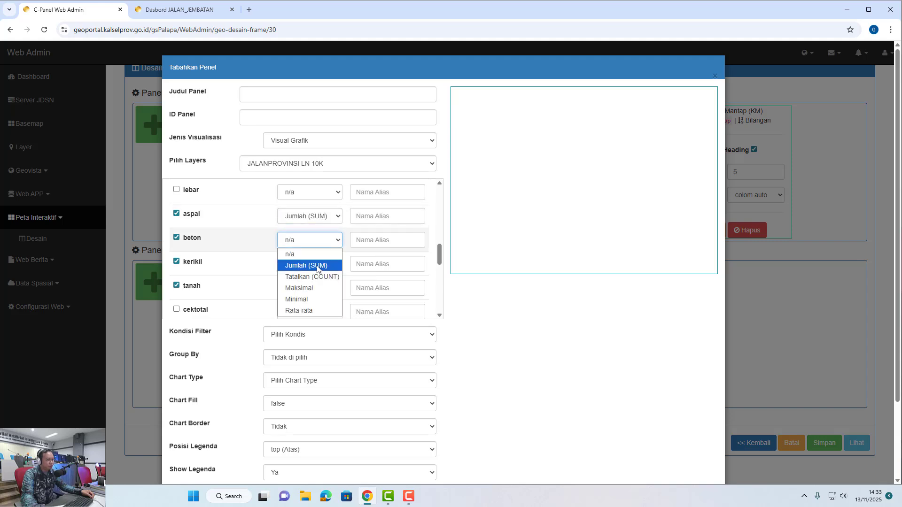
left_click(317, 265)
left_click(303, 265)
left_click(302, 290)
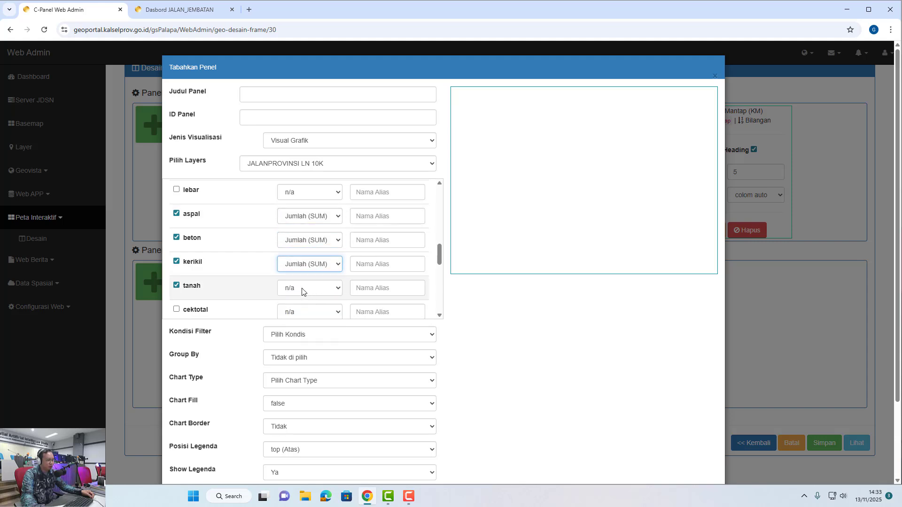
left_click(302, 288)
left_click(306, 314)
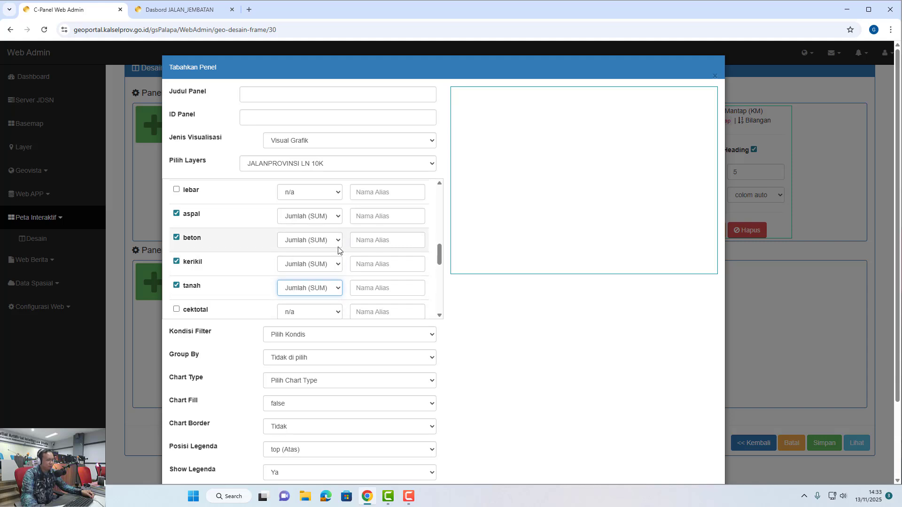
Give the four summed fields the aliases aspal, beton, kerikil and tanah
left_click(372, 220)
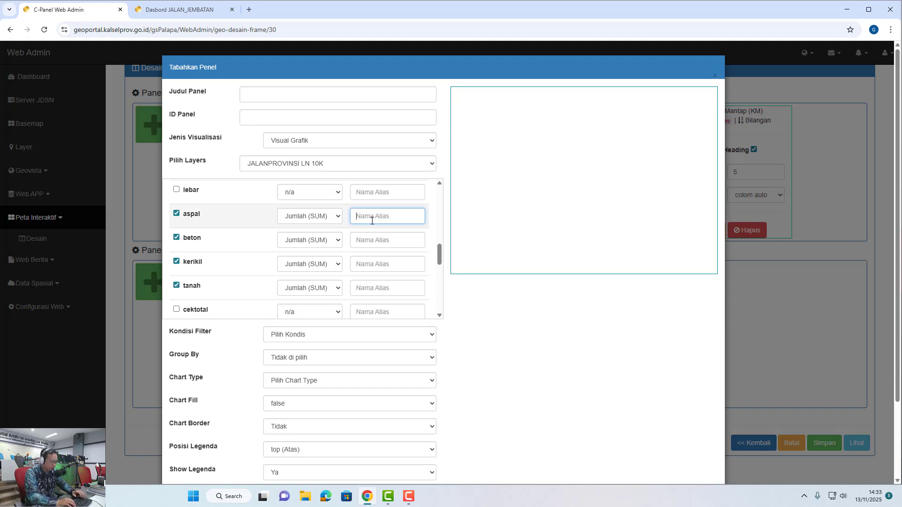
type("aspal")
left_click(373, 247)
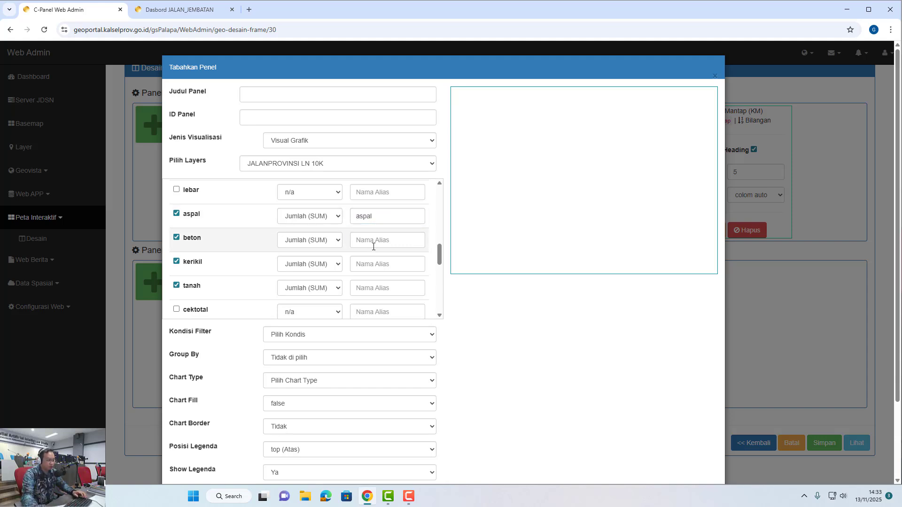
type("beton")
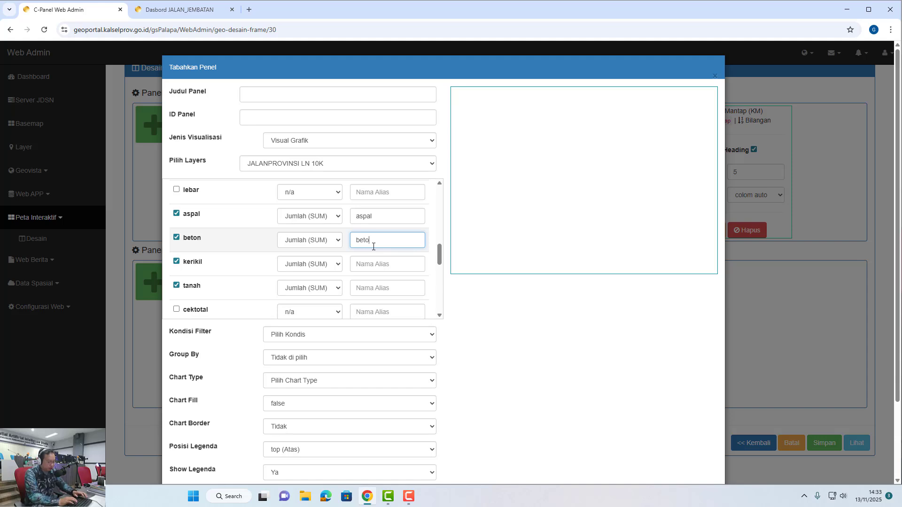
left_click(366, 264)
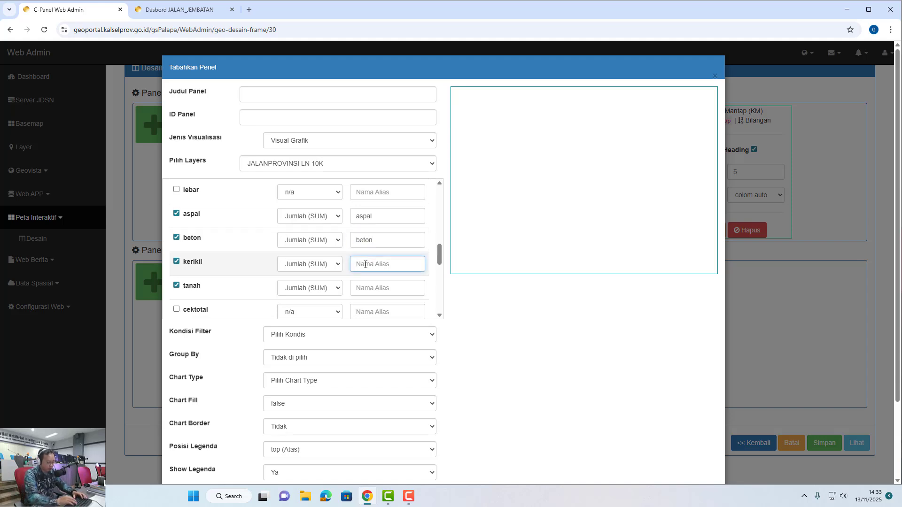
type("kerikil")
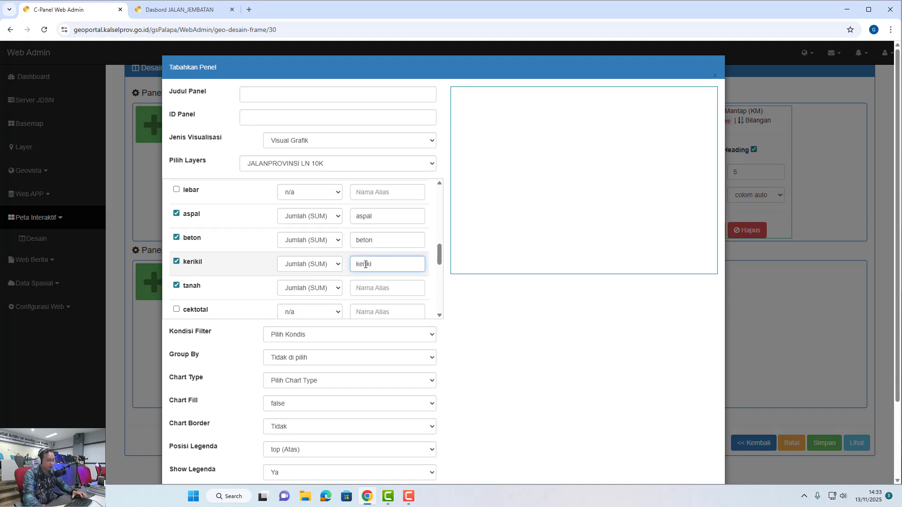
left_click(371, 290)
type("tanah")
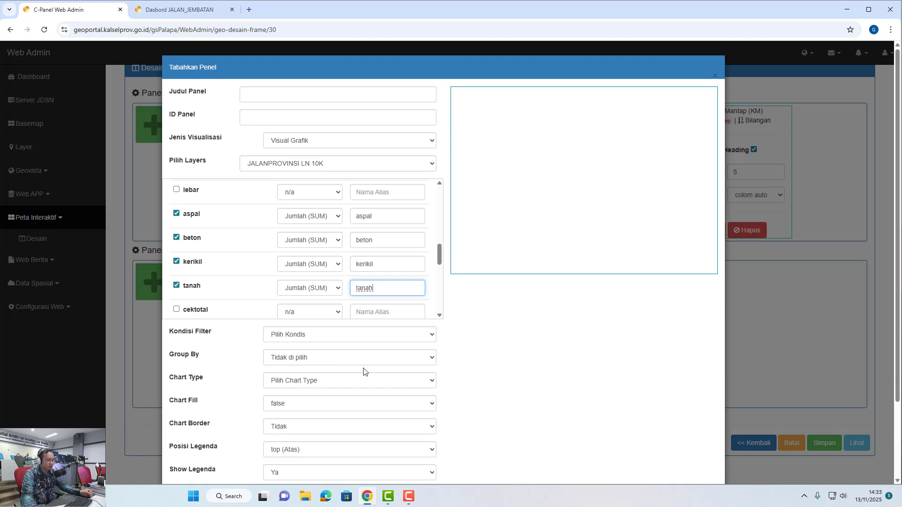
left_click(499, 381)
Set the chart type to Bar chart and test the preview, checking the values of its bars
scroll(499, 381, "down", 2)
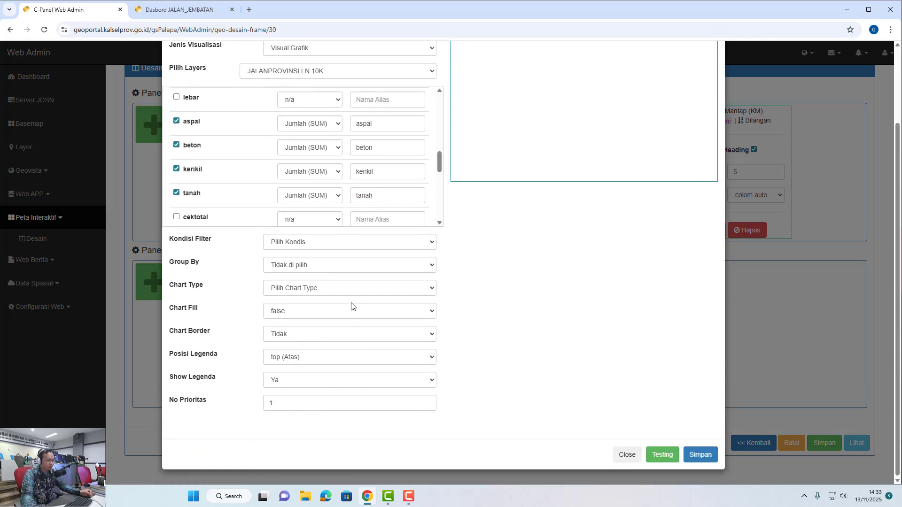
left_click(351, 289)
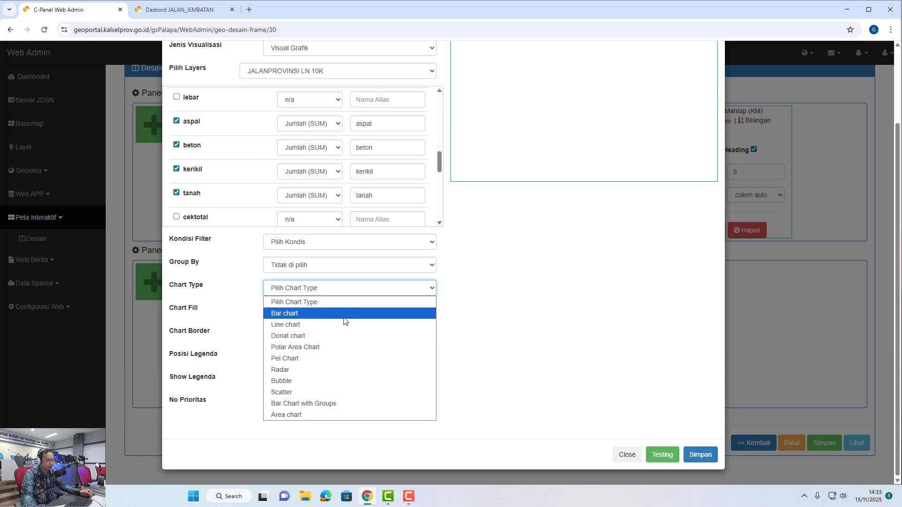
left_click(346, 313)
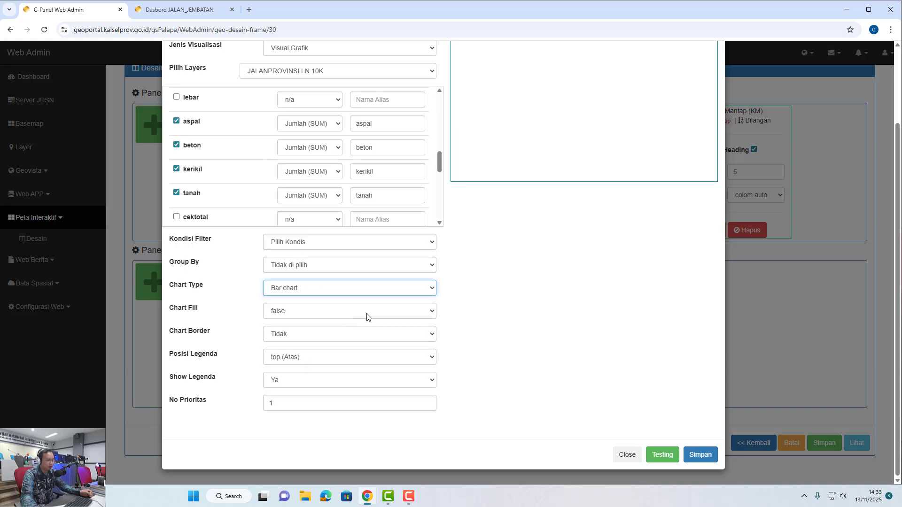
left_click(660, 456)
scroll(622, 388, "up", 1)
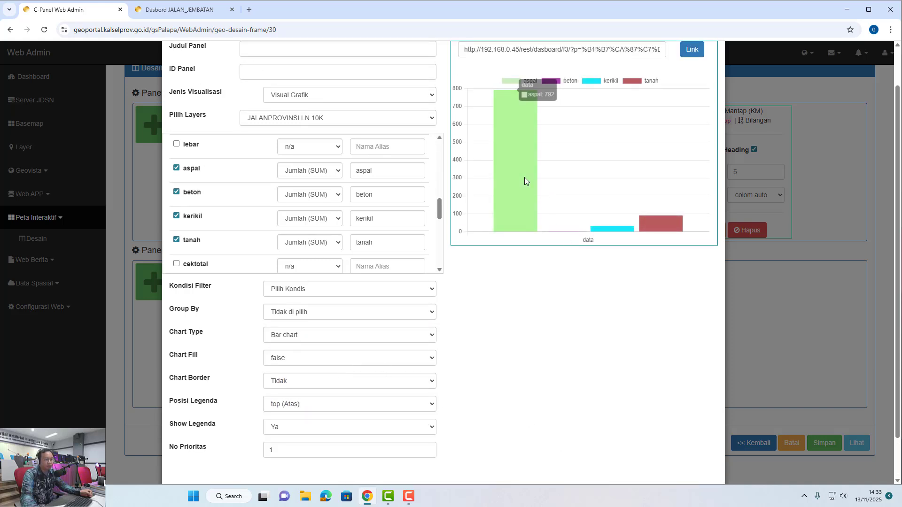
mouse_move(652, 233)
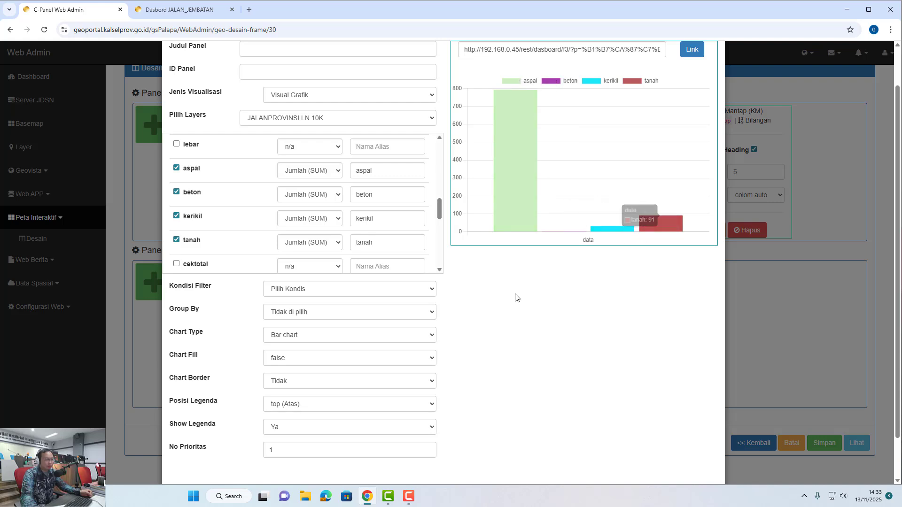
Try the Donat chart and Pei Chart types for the panel and group the data by status
scroll(510, 301, "down", 1)
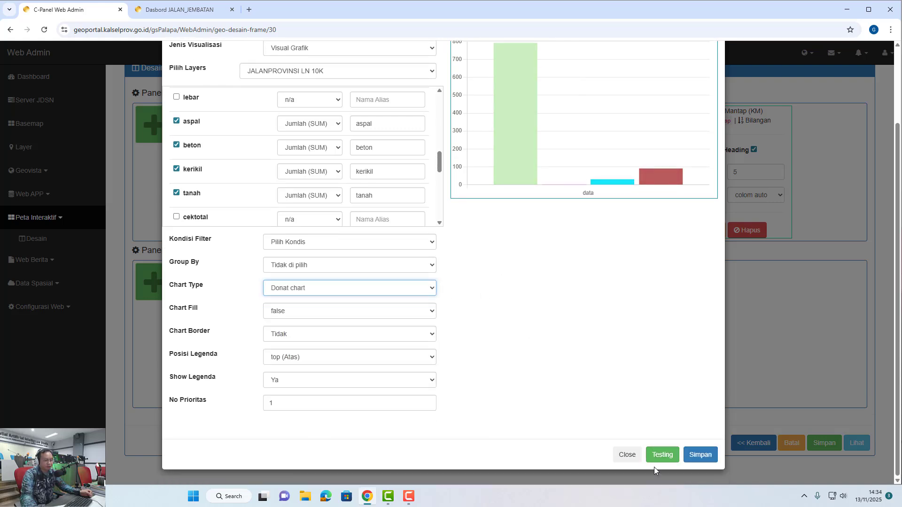
left_click(371, 288)
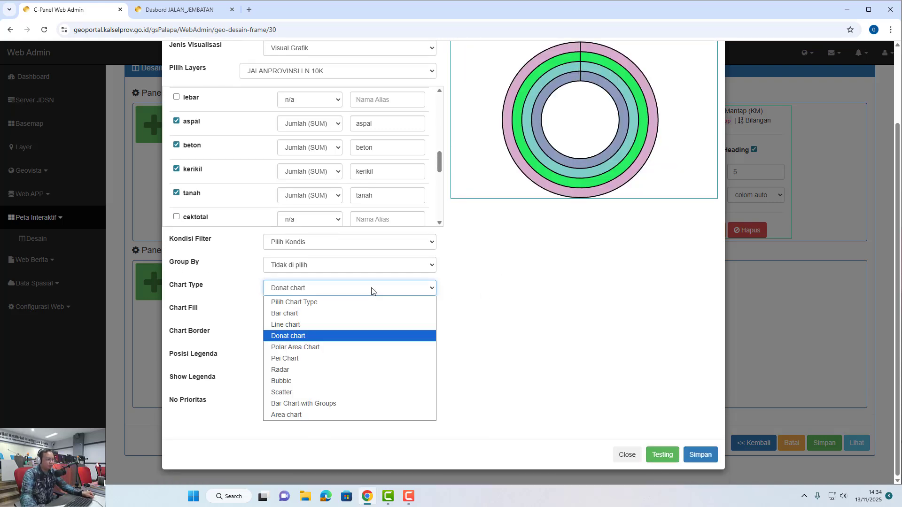
left_click(291, 357)
left_click(357, 265)
scroll(328, 141, "down", 3)
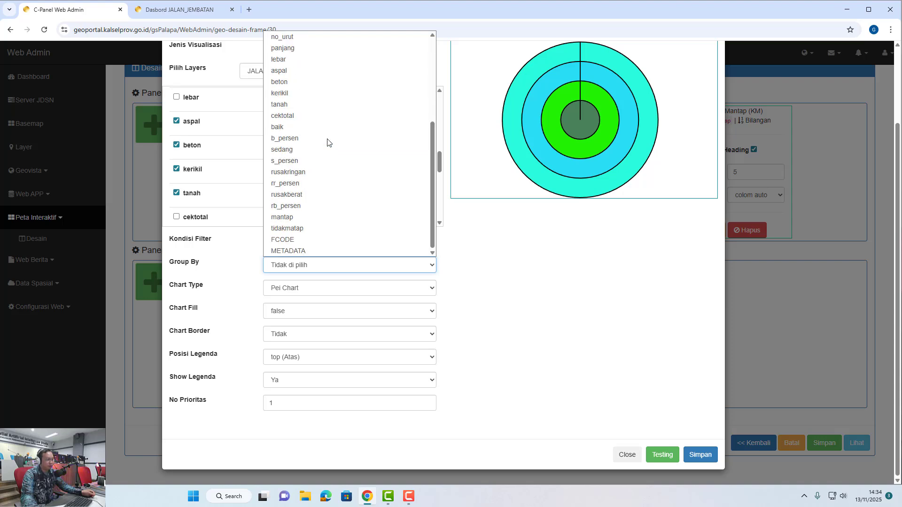
scroll(328, 141, "up", 3)
left_click(280, 70)
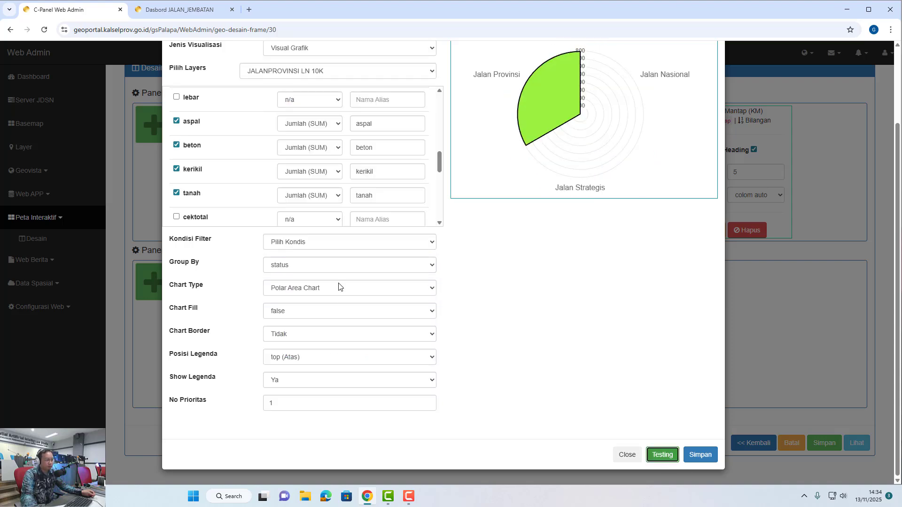
Set the chart type to Bar Chart with Groups, group the data by fungsi and review the preview
left_click(339, 287)
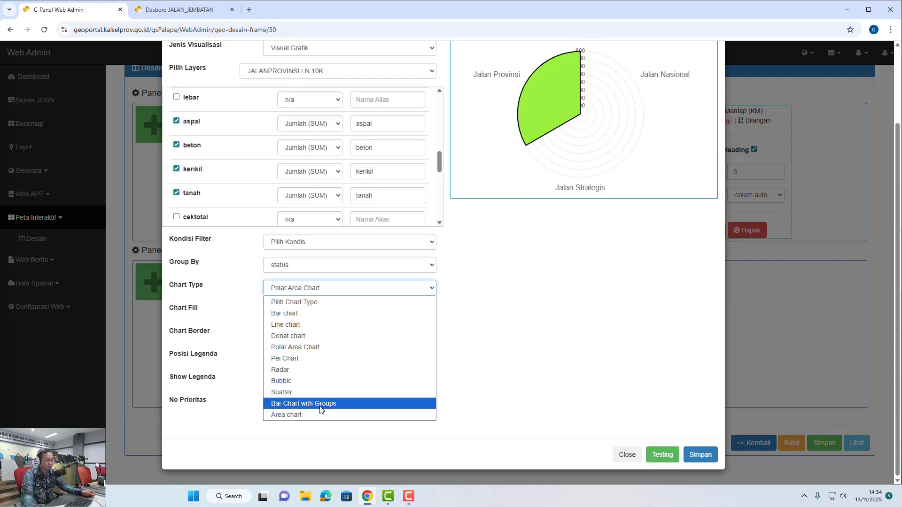
left_click(352, 403)
left_click(348, 265)
left_click(306, 81)
scroll(497, 243, "up", 1)
scroll(498, 246, "up", 1)
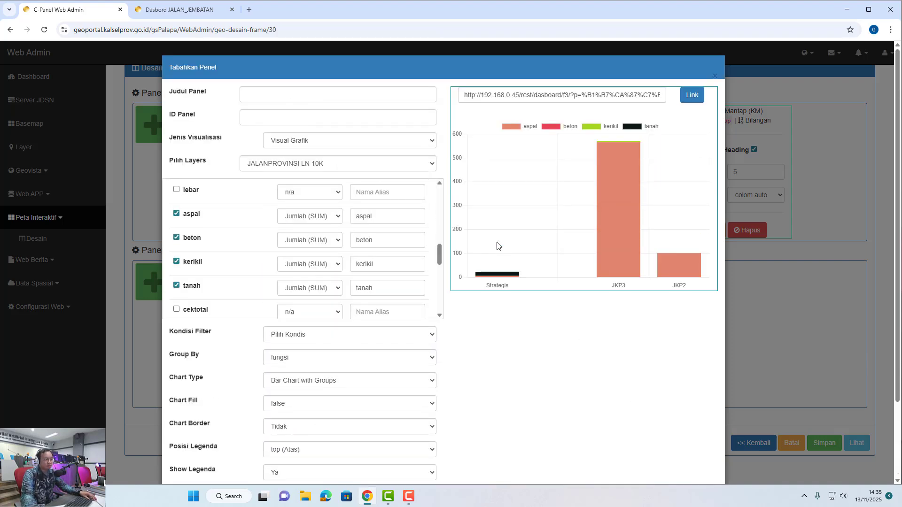
scroll(517, 242, "down", 3)
scroll(551, 249, "up", 1)
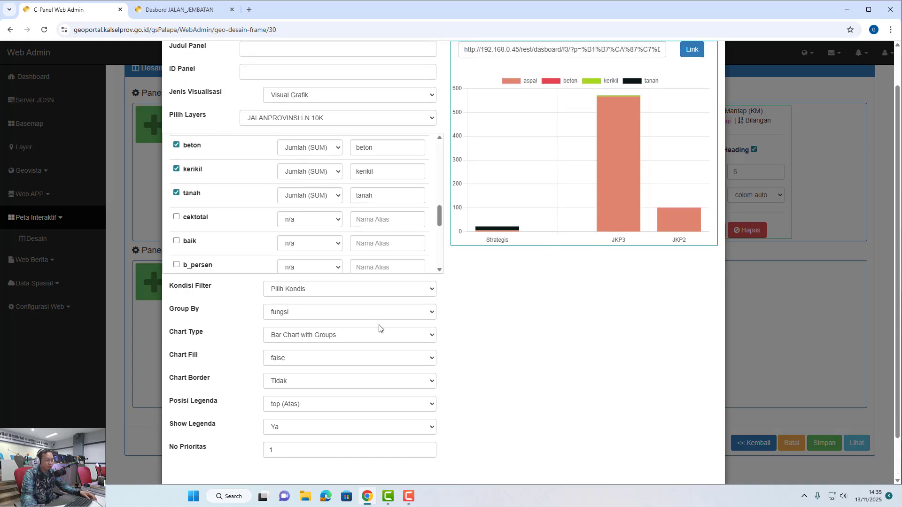
Change the chart type to Bar chart and test the preview of the data grouped by fungsi
scroll(565, 369, "down", 1)
left_click(408, 288)
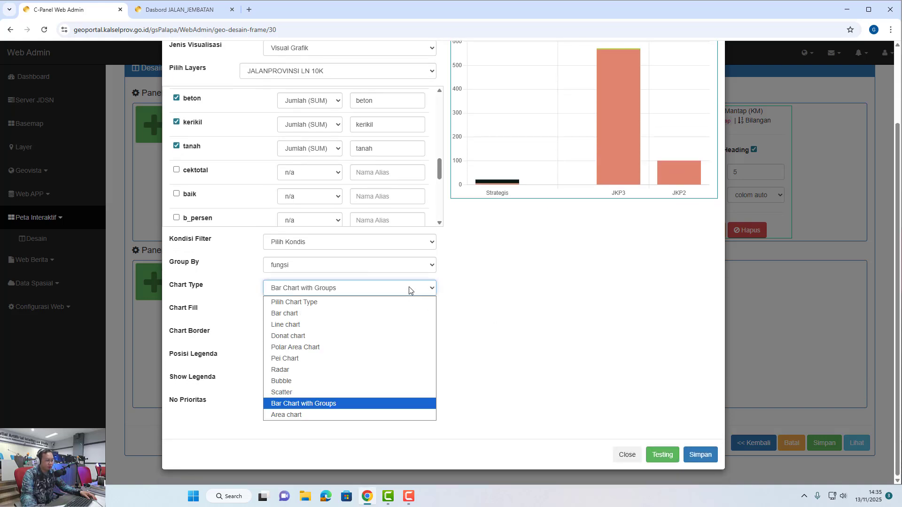
left_click(360, 313)
left_click(662, 455)
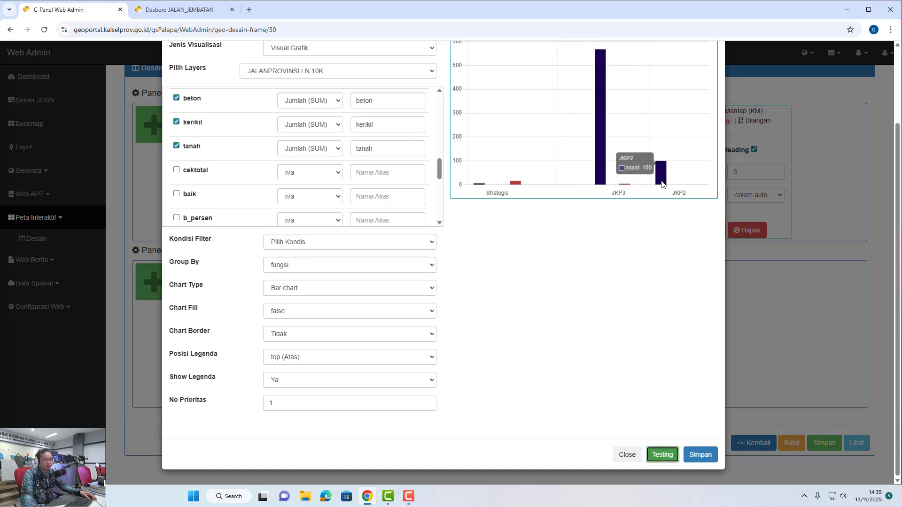
mouse_move(519, 187)
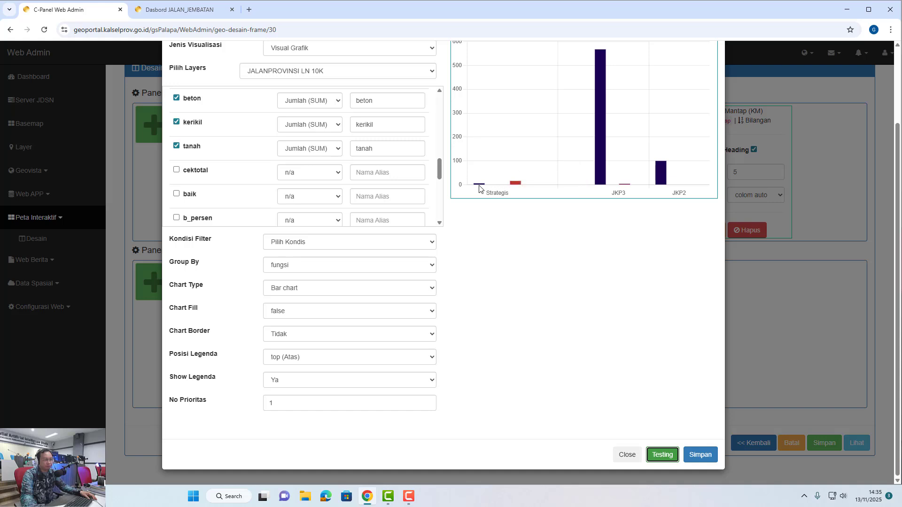
scroll(560, 254, "up", 2)
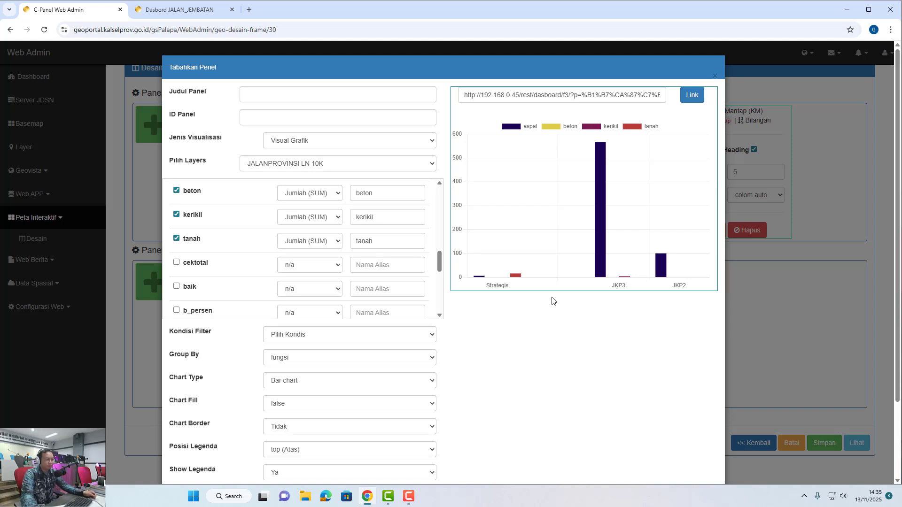
scroll(594, 348, "down", 1)
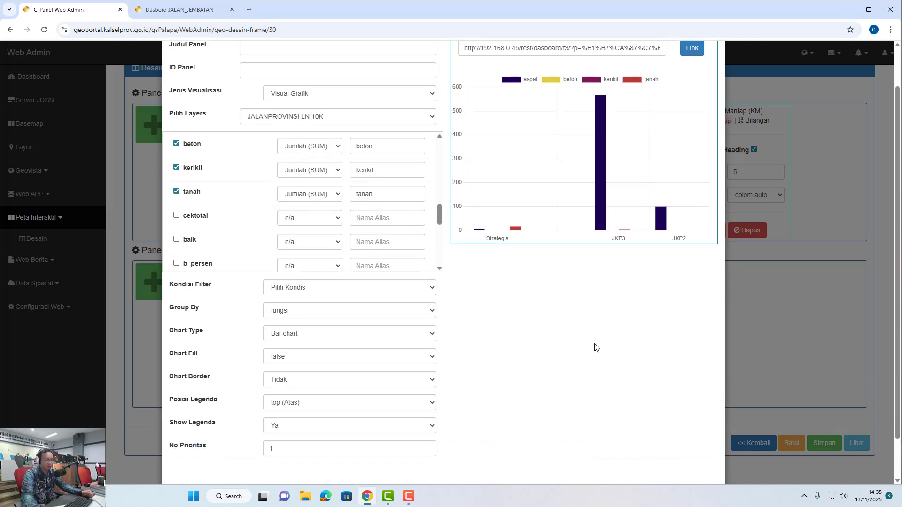
Title the panel "Panjang Berdasarkan Konstruksi" and give it the ID pjn_kons
scroll(595, 347, "up", 1)
left_click(296, 90)
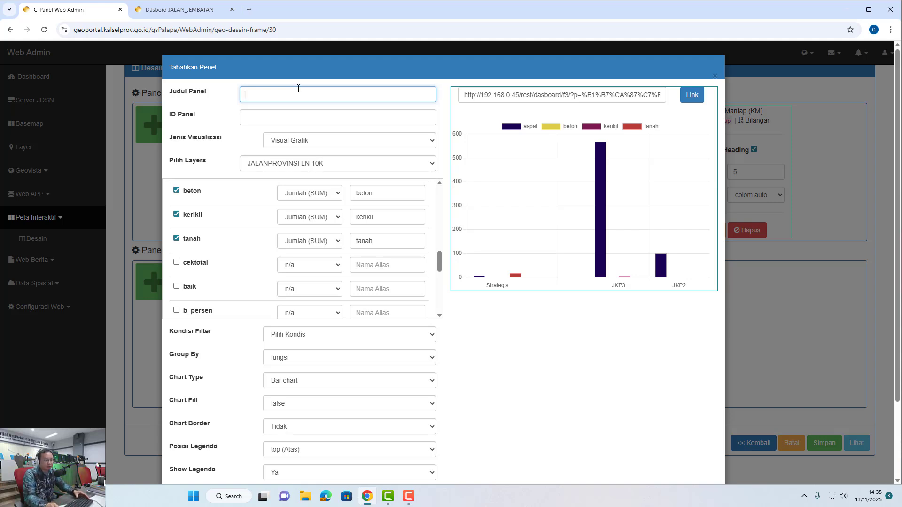
type("Panjang Berdasarkan Konstruksi")
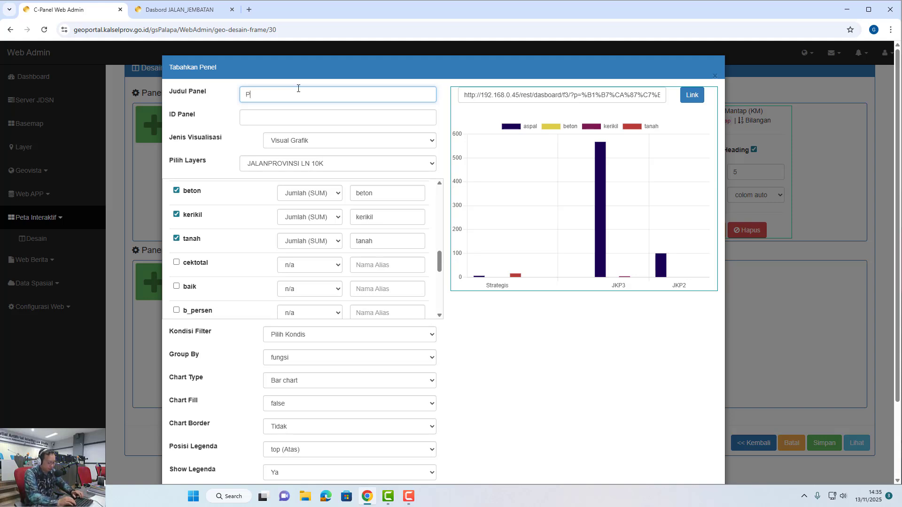
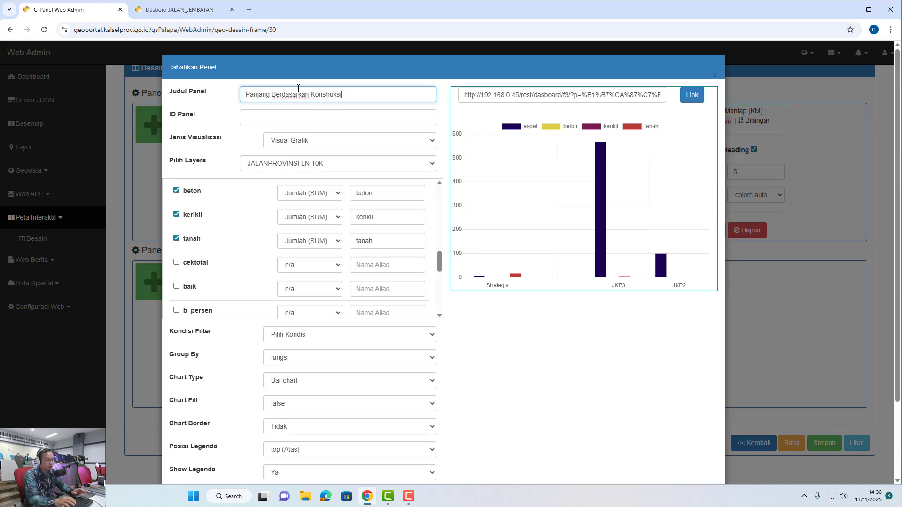
left_click(294, 118)
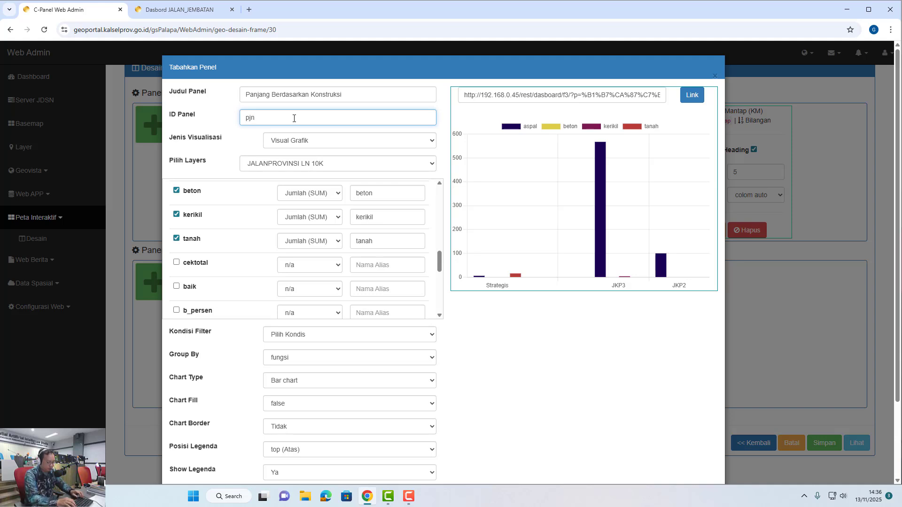
type("pjn_kons")
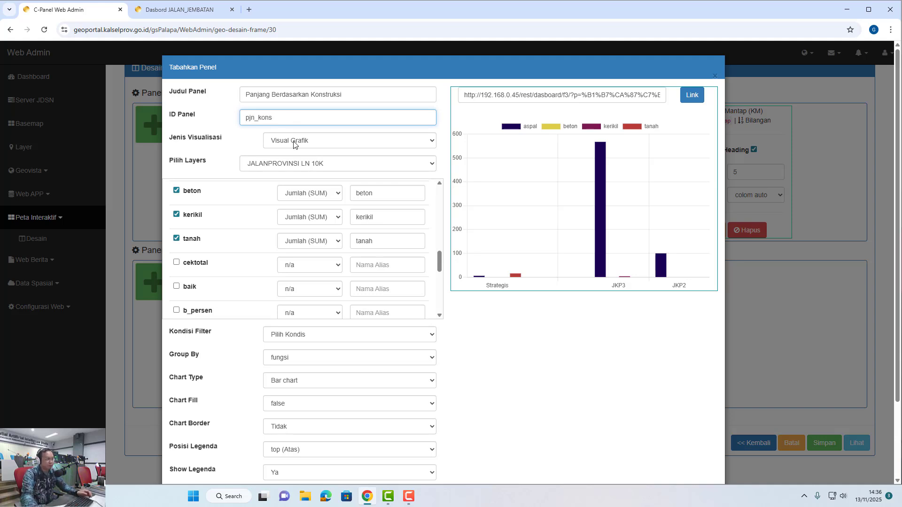
Test the chart preview again and save the new panel
scroll(478, 321, "down", 2)
left_click(663, 455)
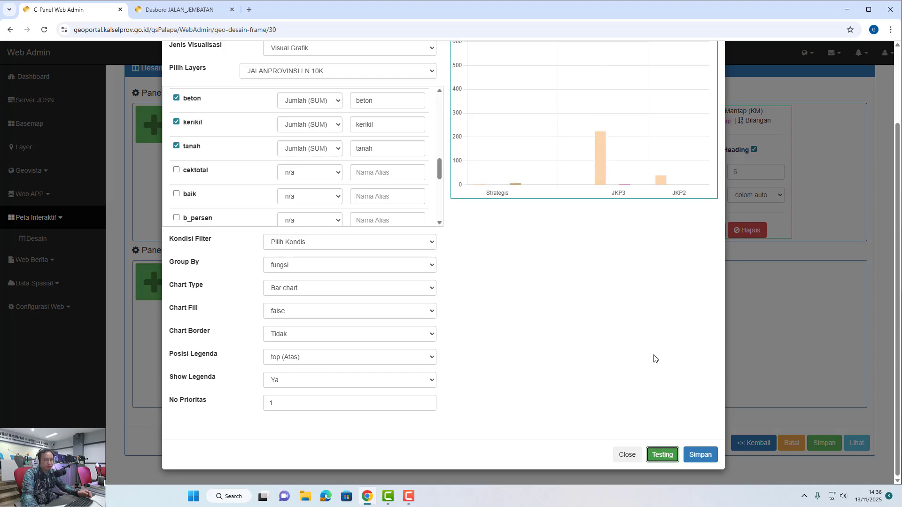
scroll(652, 358, "up", 2)
scroll(614, 430, "down", 2)
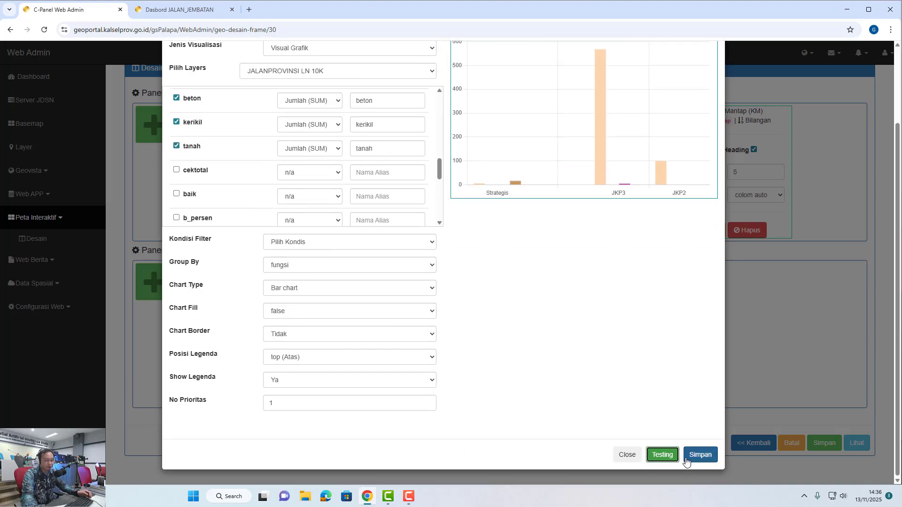
left_click(691, 459)
scroll(620, 404, "down", 1)
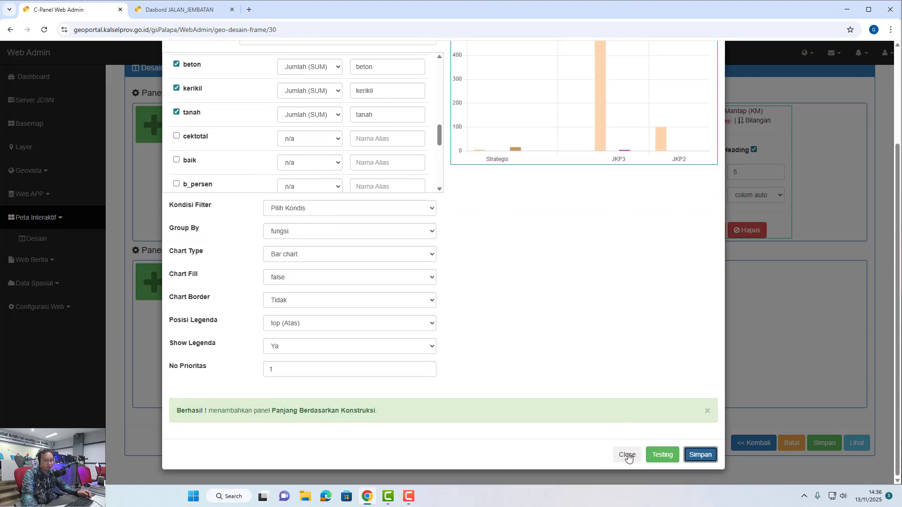
Close the panel form and reload the JALAN_JEMBATAN dashboard to check the new construction chart
left_click(627, 455)
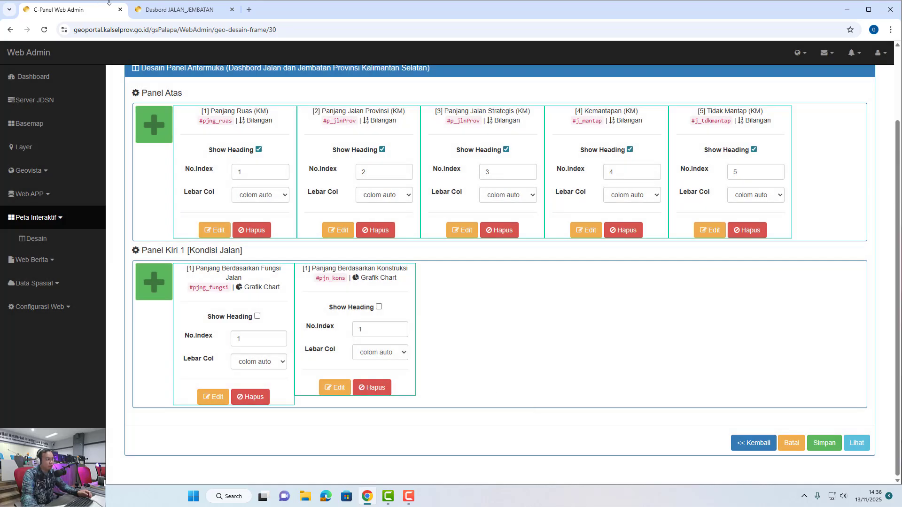
left_click(173, 8)
left_click(44, 29)
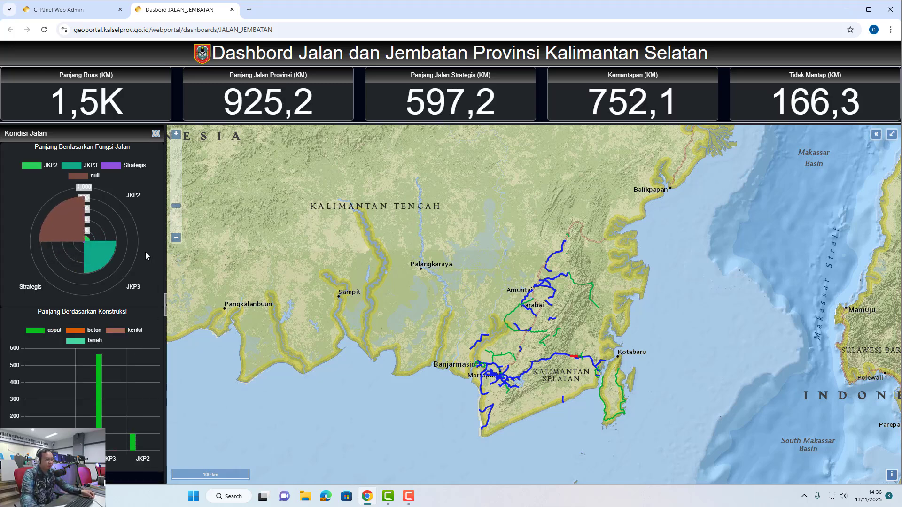
Return to the admin layout settings and set Panel Kanan's display to Show, with Border and Split set to True
left_click(94, 16)
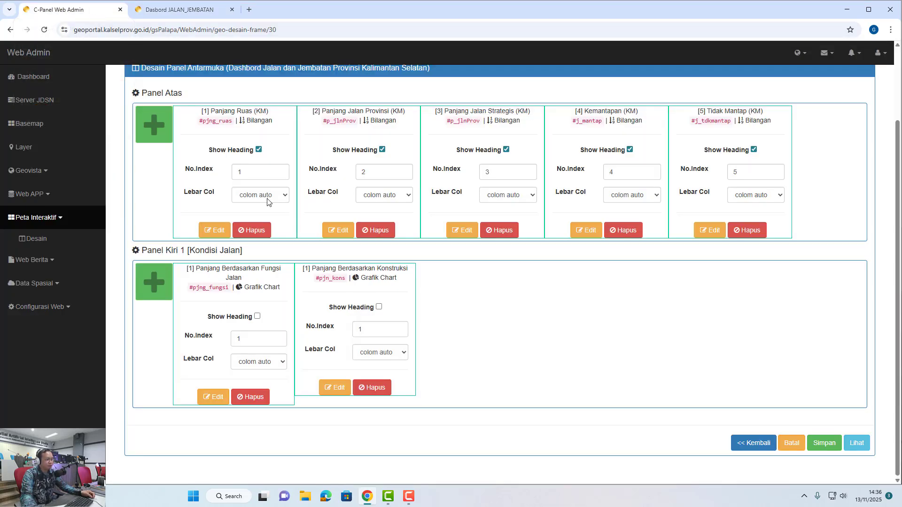
left_click(741, 444)
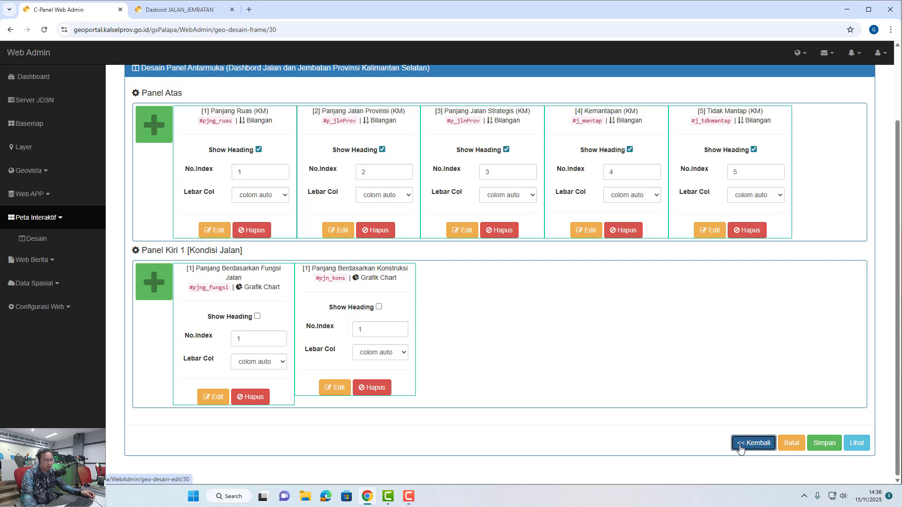
scroll(541, 362, "down", 2)
scroll(530, 358, "down", 3)
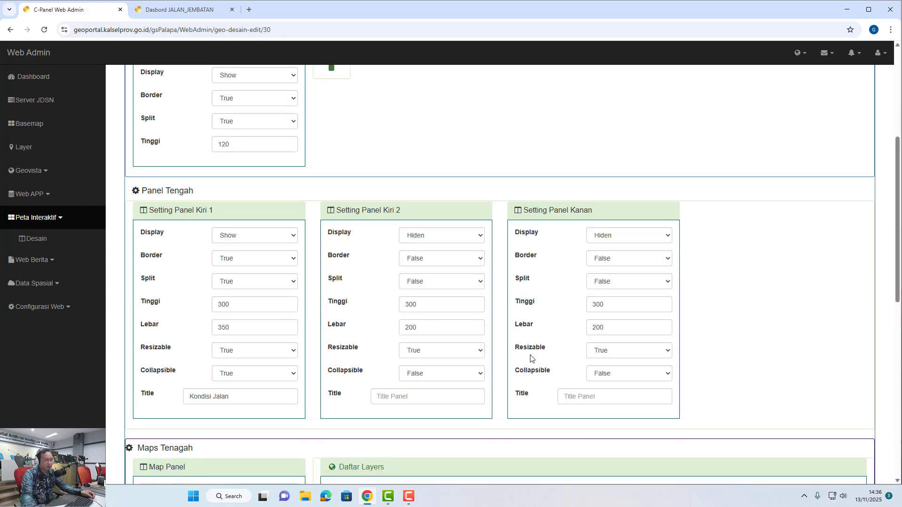
left_click(621, 236)
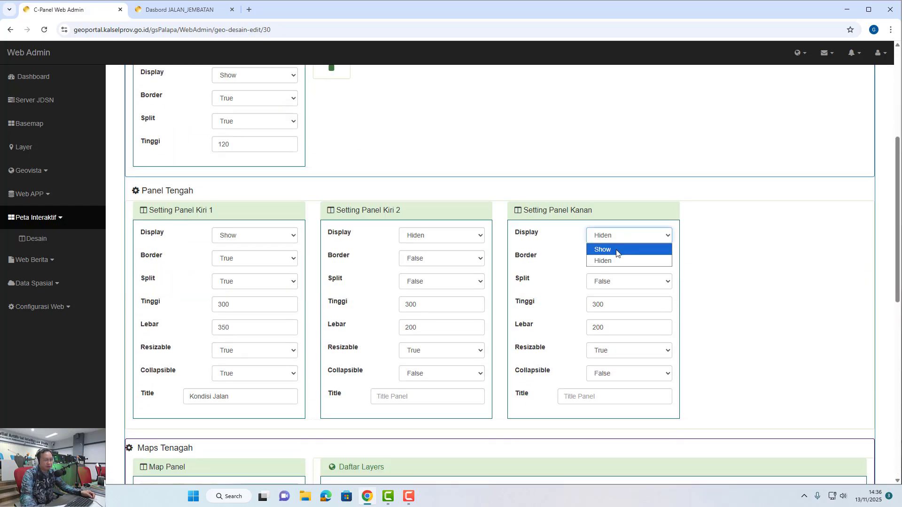
left_click(616, 250)
left_click(610, 263)
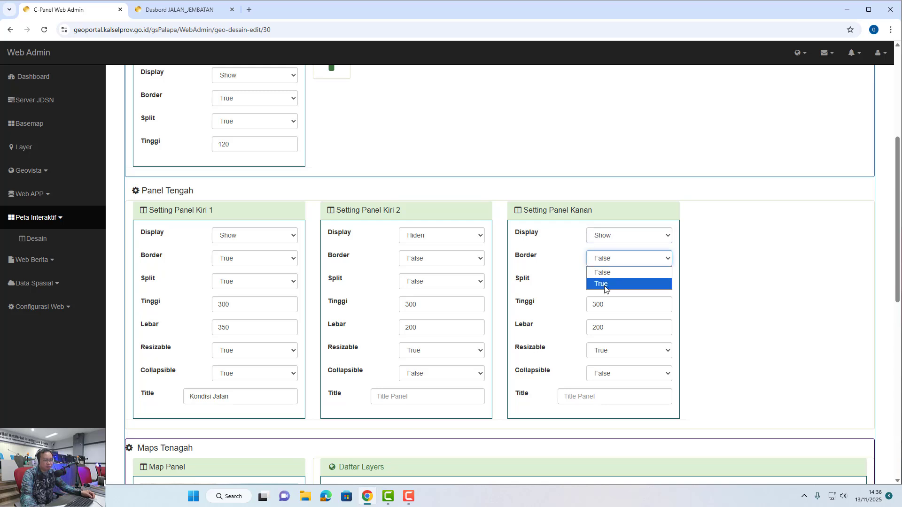
left_click(602, 284)
left_click(604, 282)
left_click(603, 307)
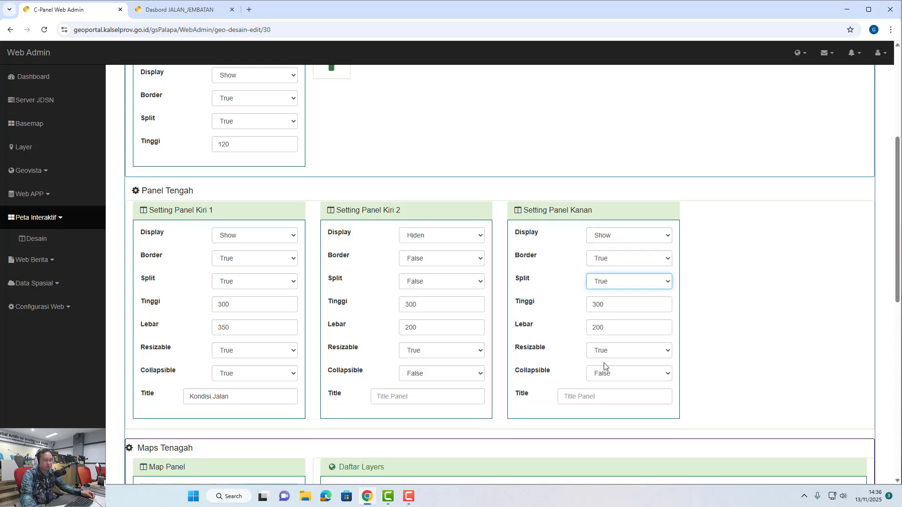
Set Panel Kanan's width to 400, make it collapsible and title it "Daftar Ruas Jalan"
left_click_drag(598, 327, 594, 326)
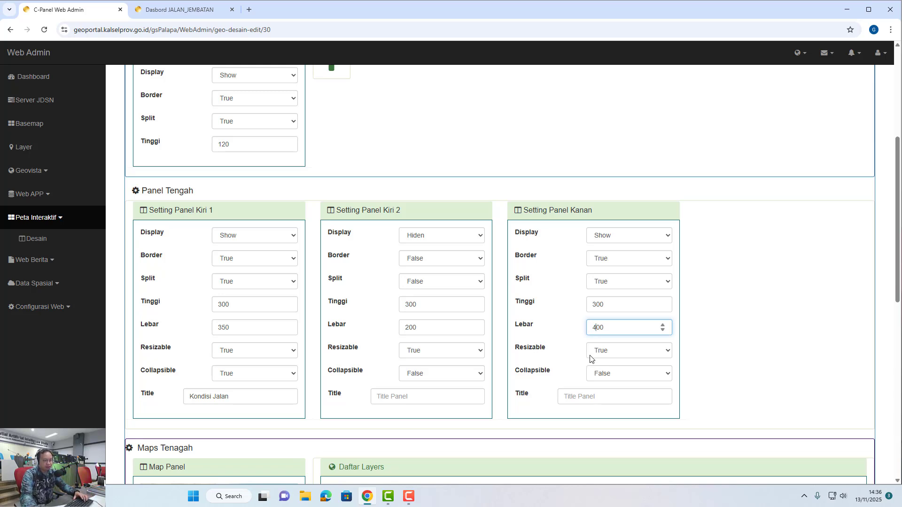
left_click(596, 307)
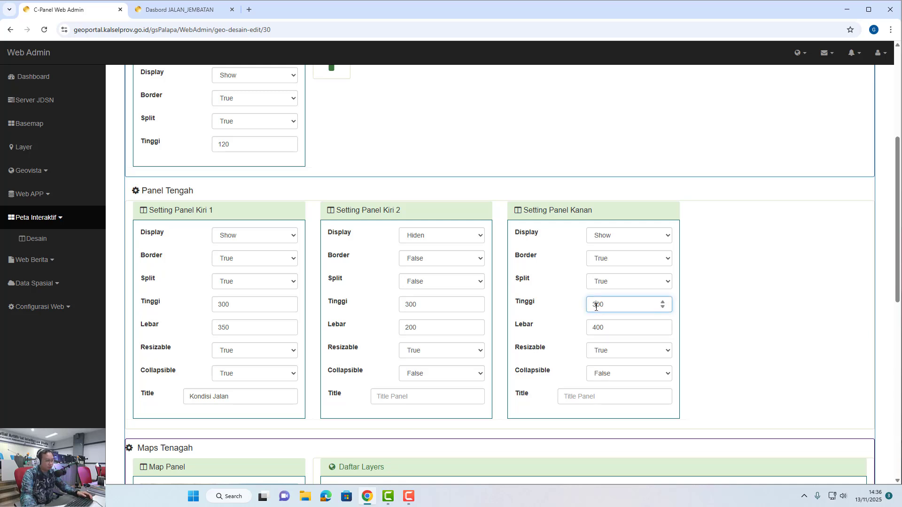
left_click(609, 374)
left_click(603, 399)
left_click(603, 399)
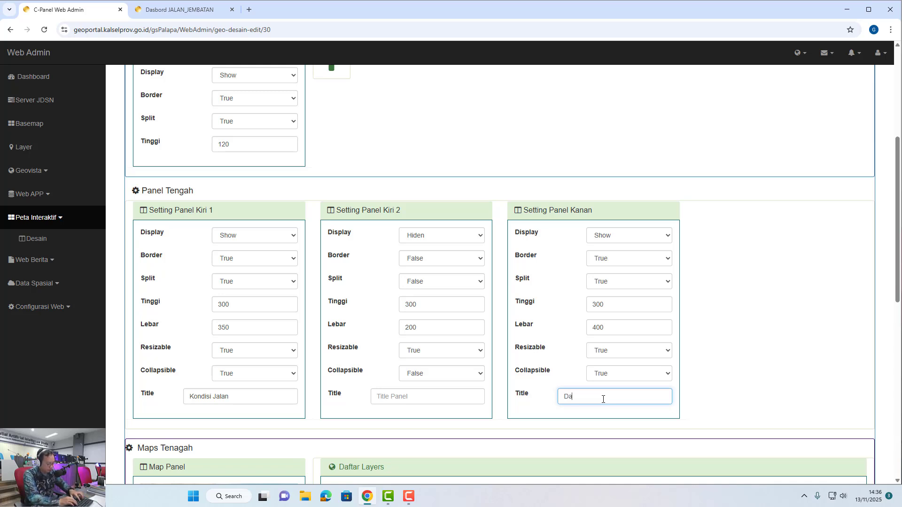
type("Daftar Ruas")
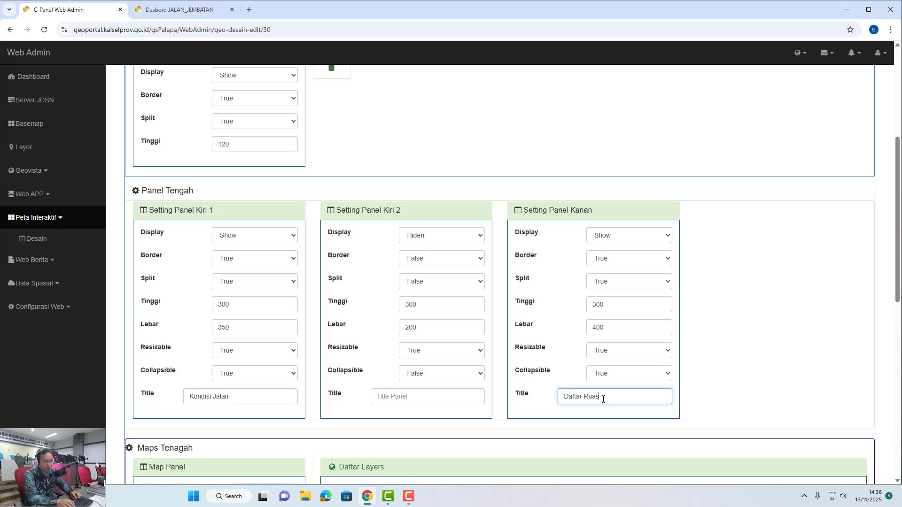
type(" Jalan")
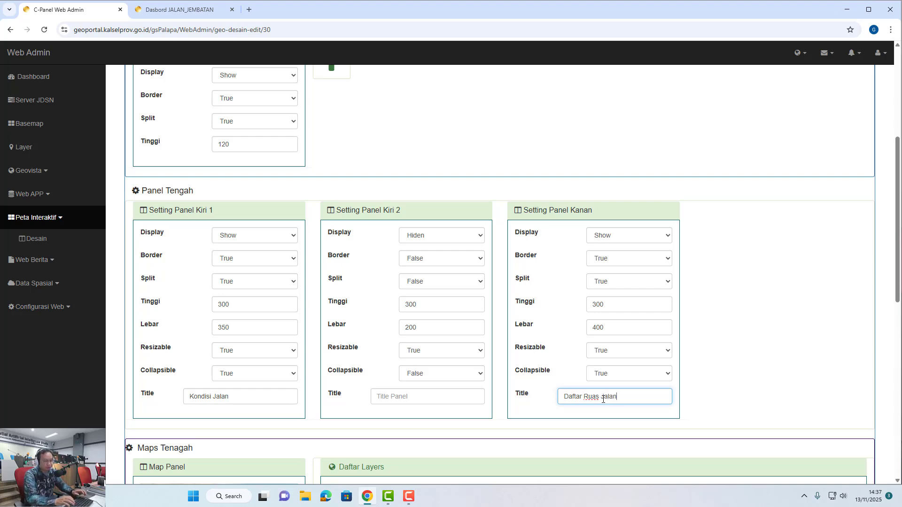
left_click(727, 362)
Update the dashboard layout settings and continue to the panel design page
scroll(628, 383, "up", 1)
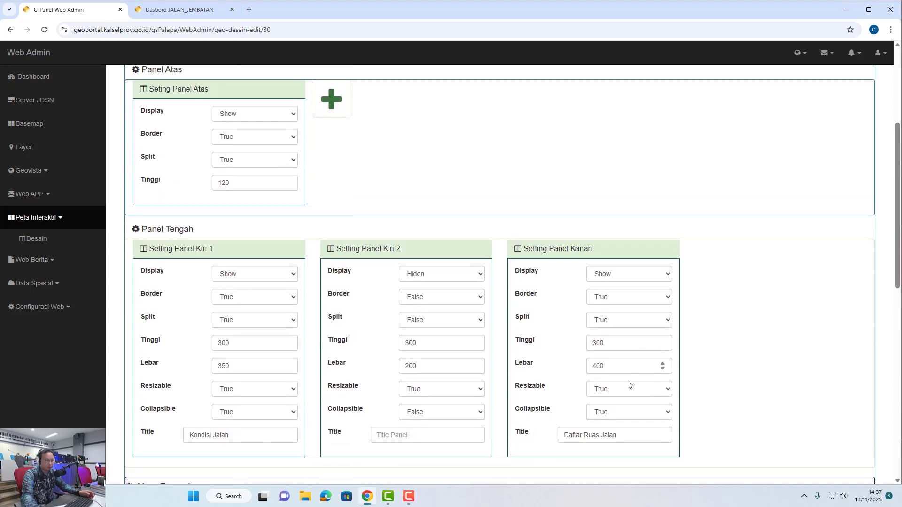
scroll(644, 403, "down", 10)
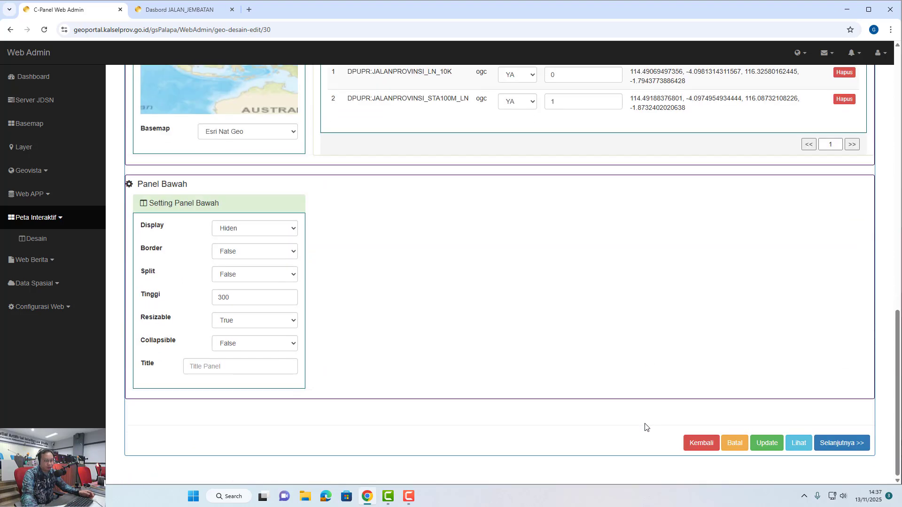
left_click(766, 444)
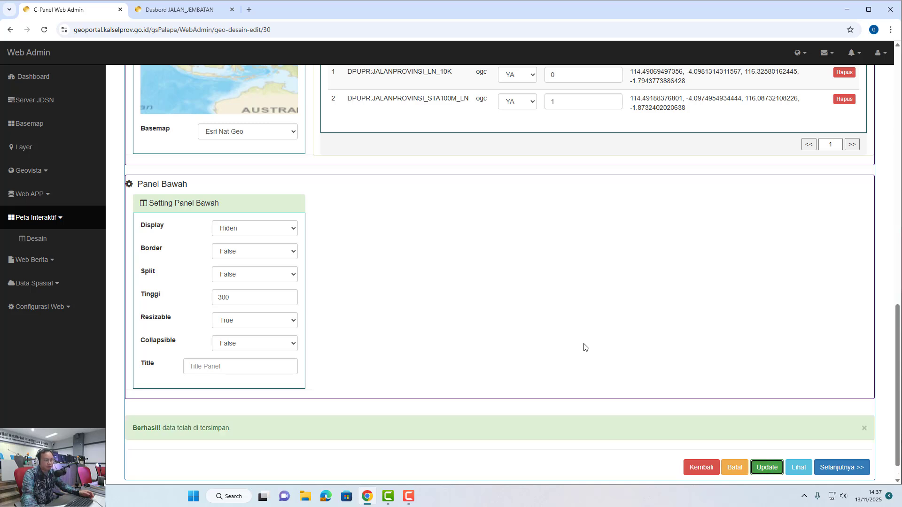
left_click(840, 469)
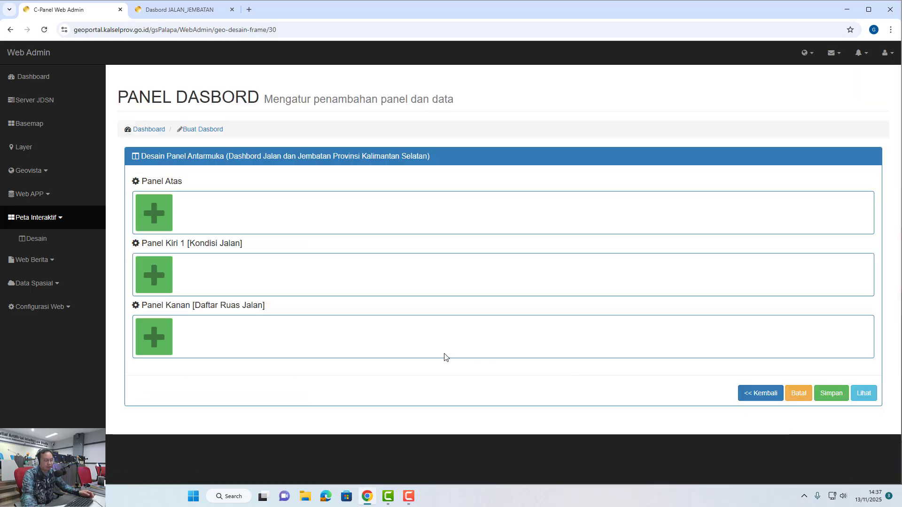
Add a panel to Panel Kanan with Data Tabel visualization using the JALANPROVINSI LN 10K layer
scroll(291, 336, "down", 3)
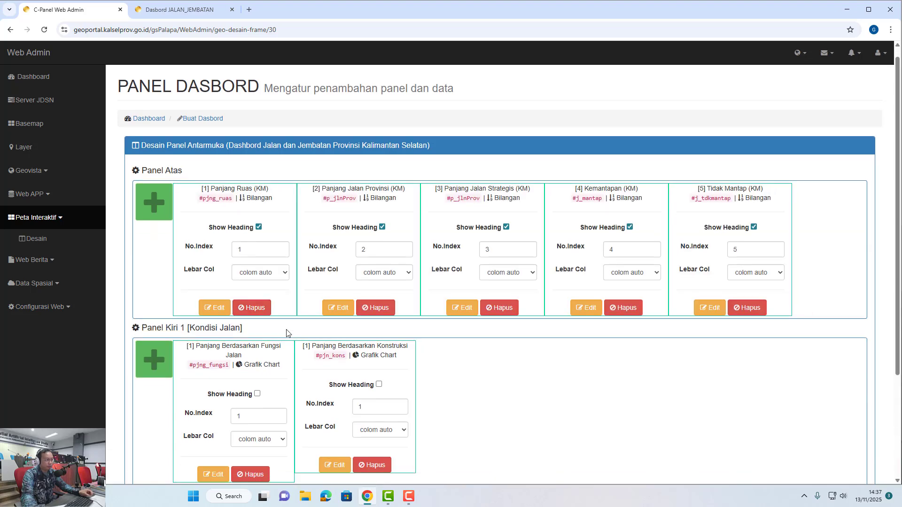
left_click(152, 384)
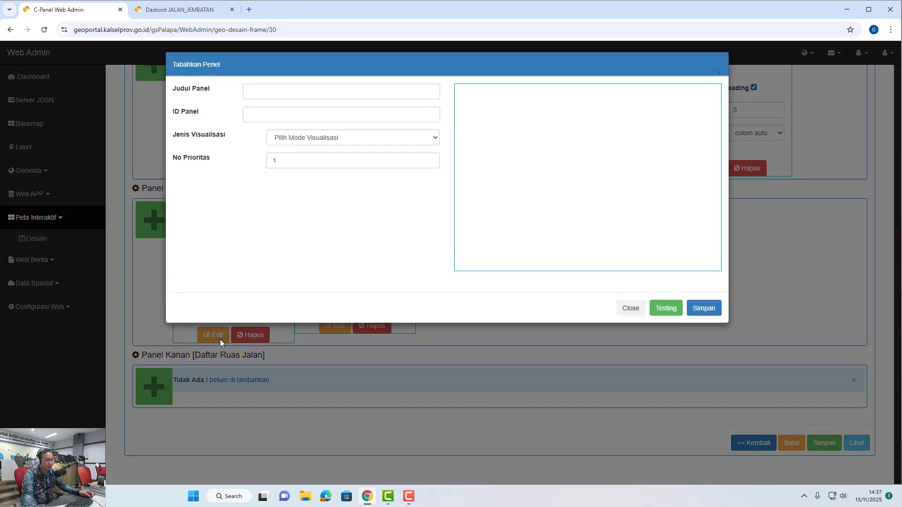
left_click(347, 148)
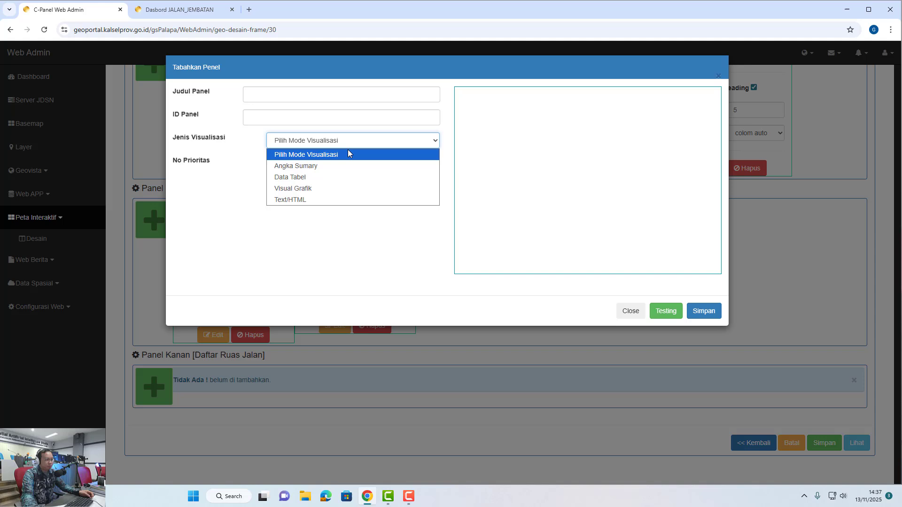
left_click(336, 179)
left_click(326, 167)
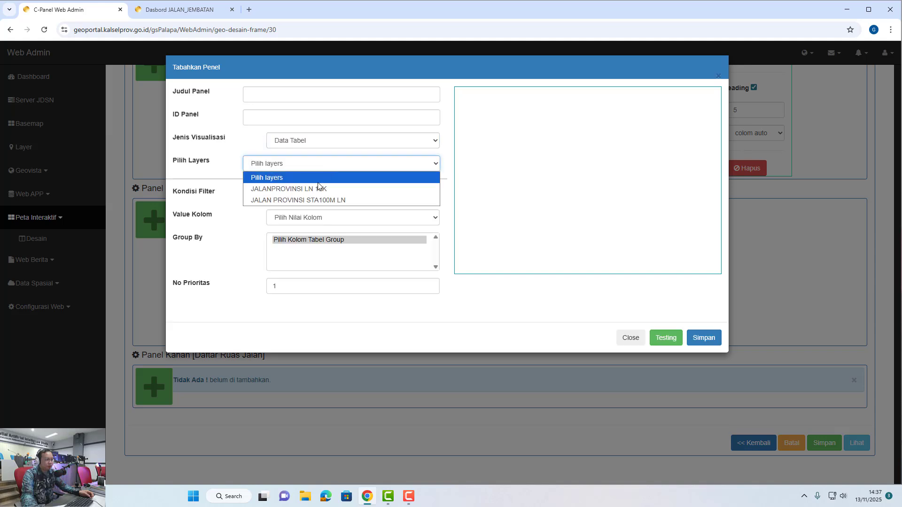
left_click(318, 187)
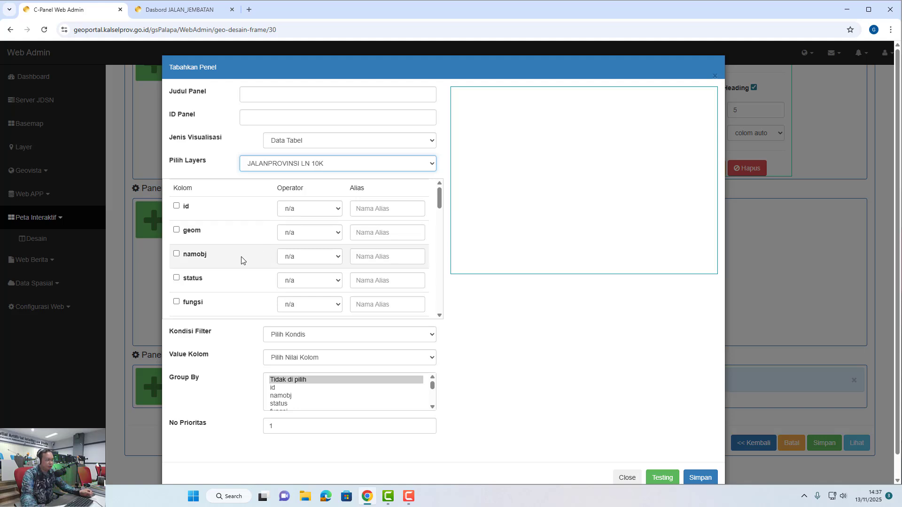
Include the namobj column in the table, keeping its operator at n/a and its alias empty
left_click(176, 254)
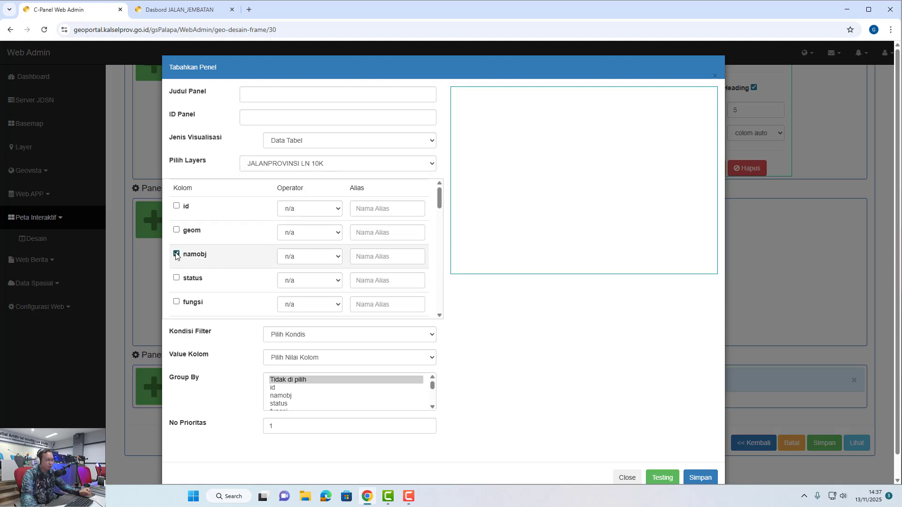
left_click(326, 259)
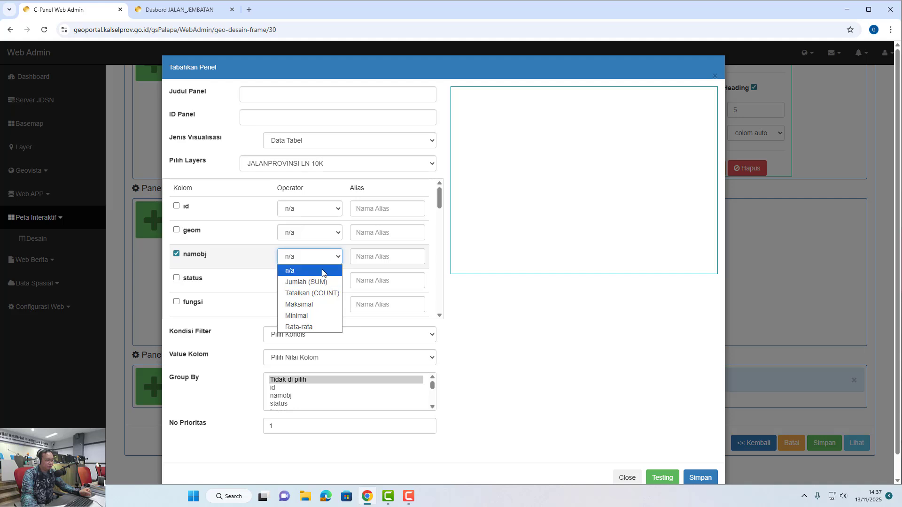
left_click(323, 271)
left_click(336, 259)
left_click(336, 261)
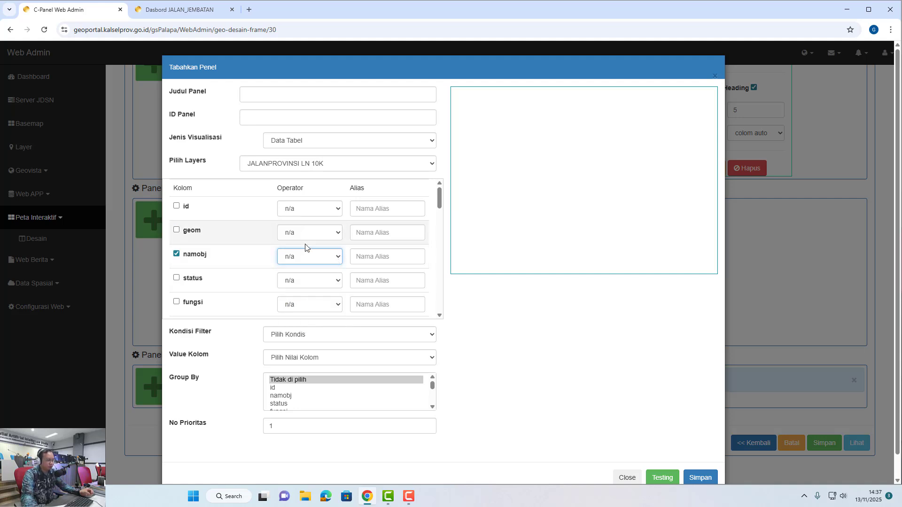
left_click(376, 255)
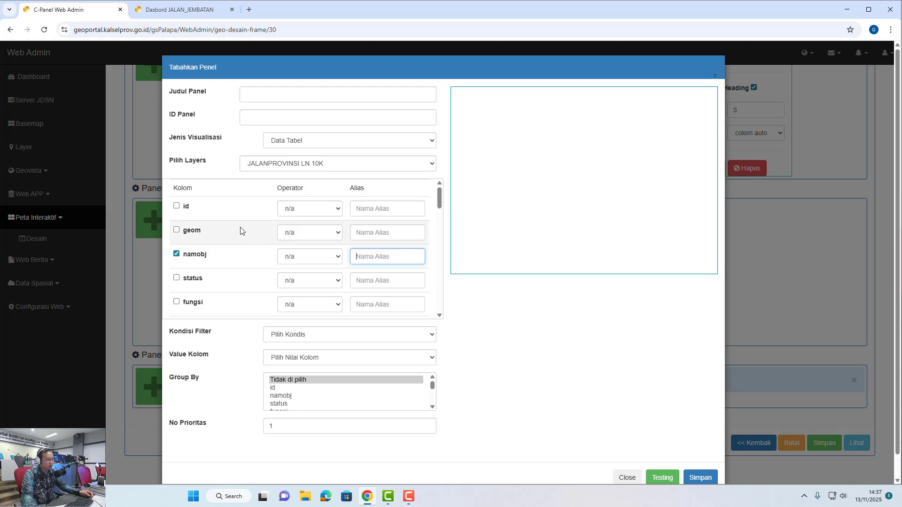
Include the geom column with the Panjang (Km) operator and the alias "panjang"
left_click(192, 234)
left_click(319, 233)
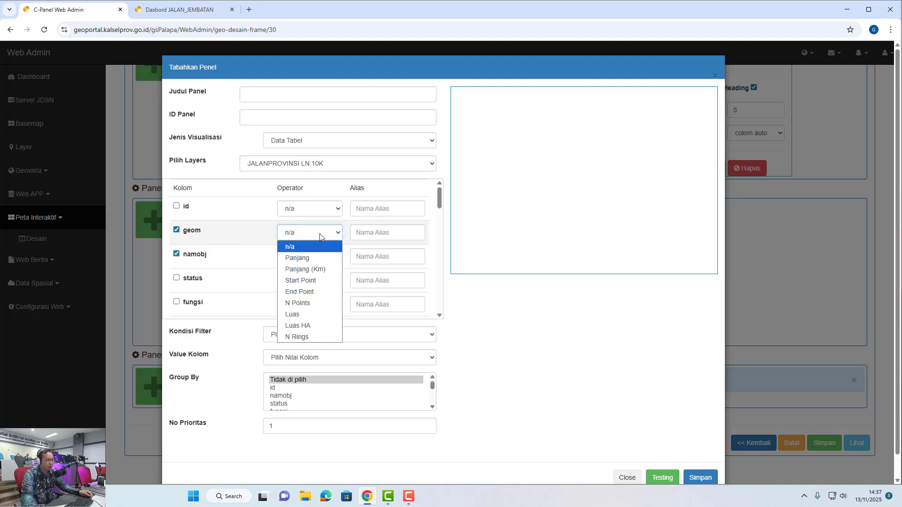
left_click(329, 270)
left_click(358, 231)
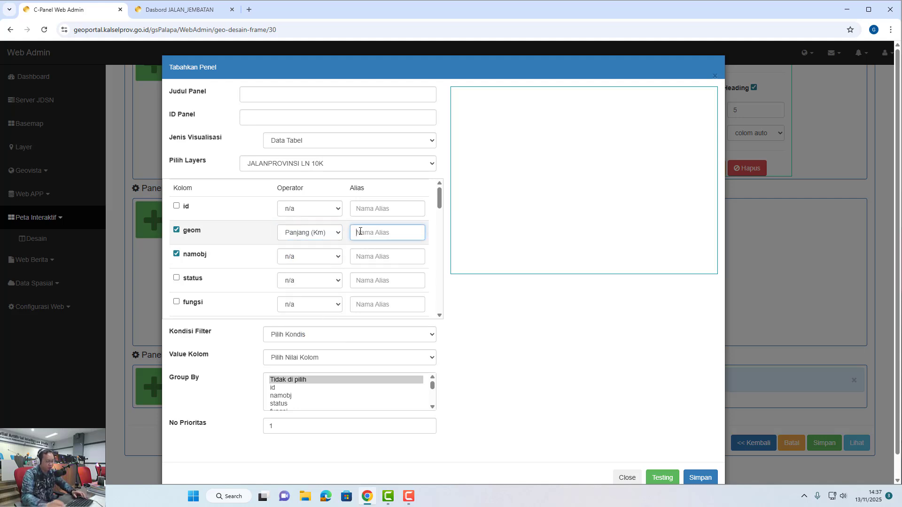
type("pan")
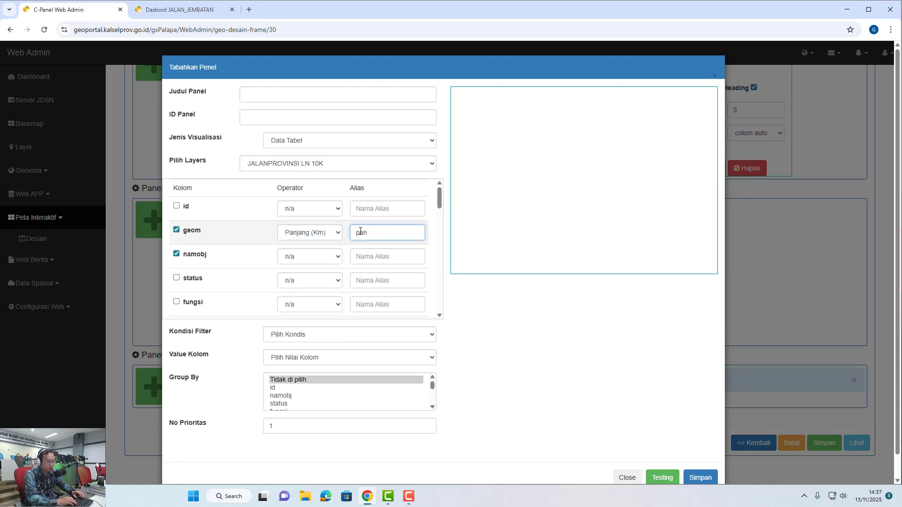
type("jang")
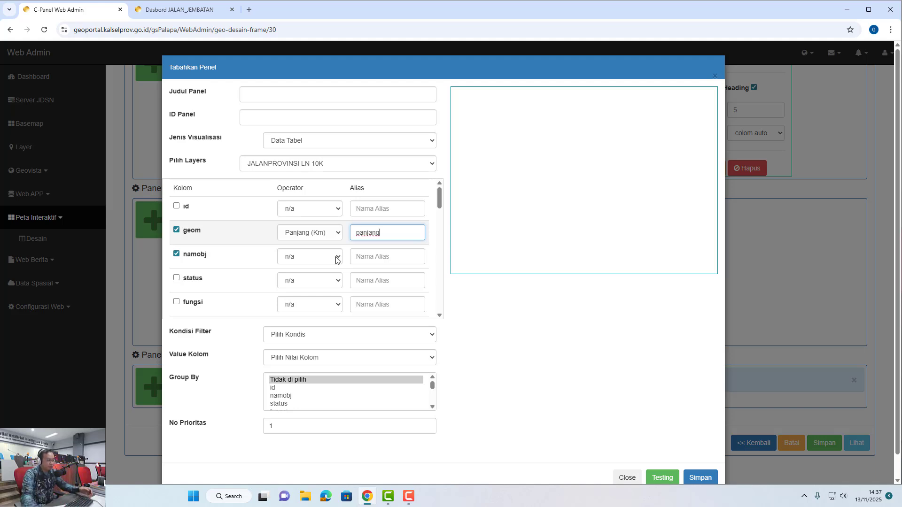
Group the table data by namobj, leaving the filter condition and value column unselected
left_click(292, 337)
left_click(292, 337)
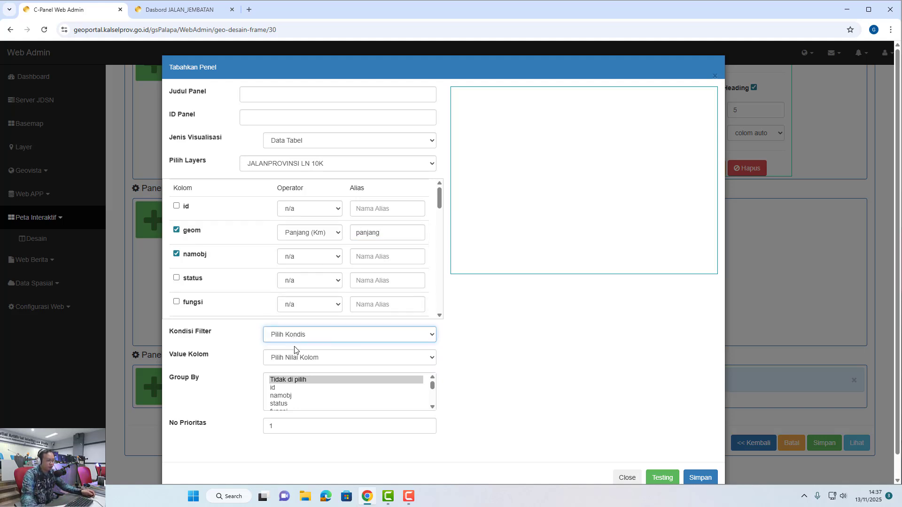
left_click(297, 340)
left_click(298, 337)
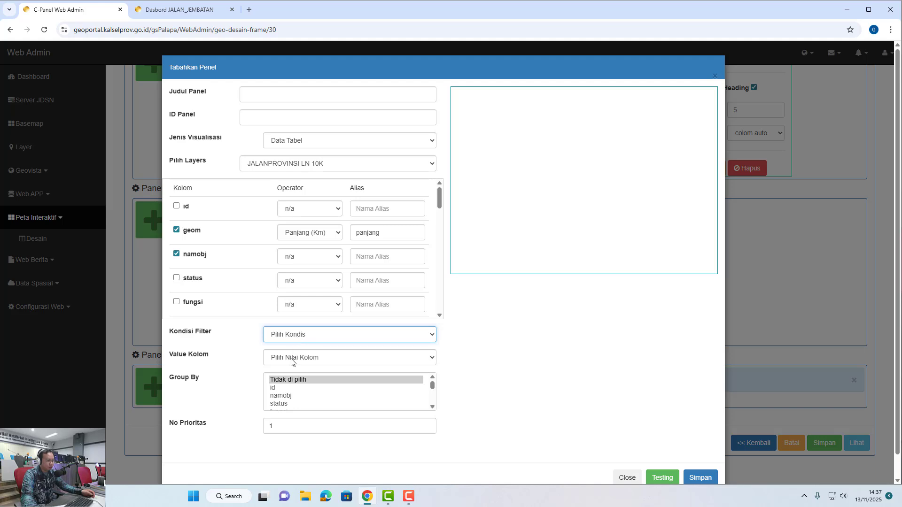
left_click(292, 359)
left_click(291, 359)
scroll(285, 394, "down", 2)
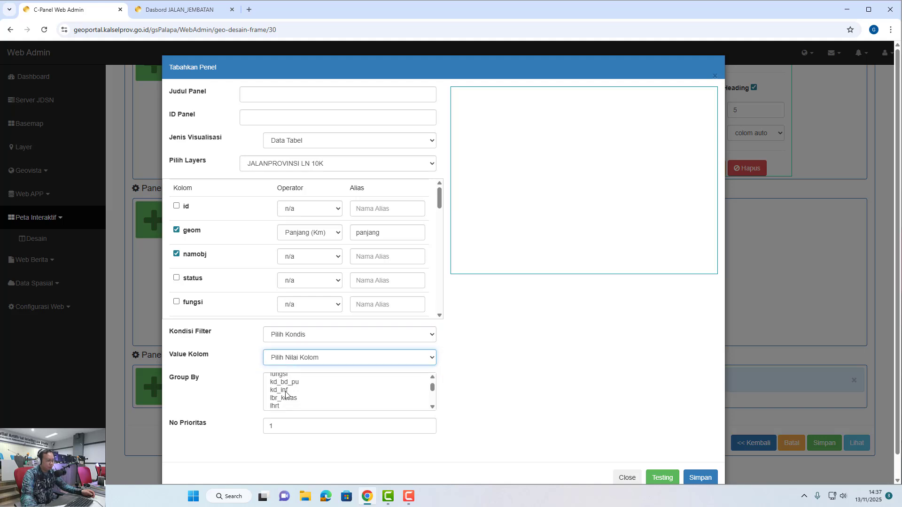
scroll(285, 394, "up", 2)
scroll(285, 394, "down", 2)
scroll(285, 393, "up", 2)
left_click(286, 387)
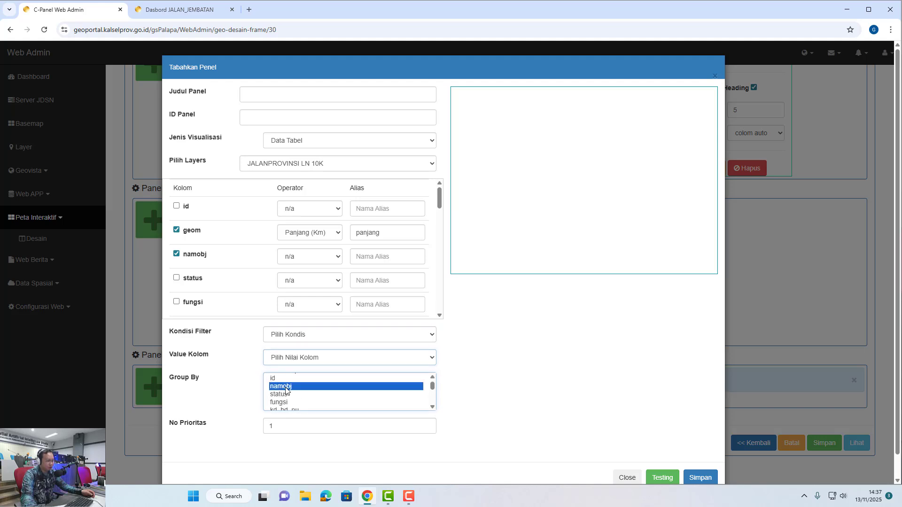
key("Tab")
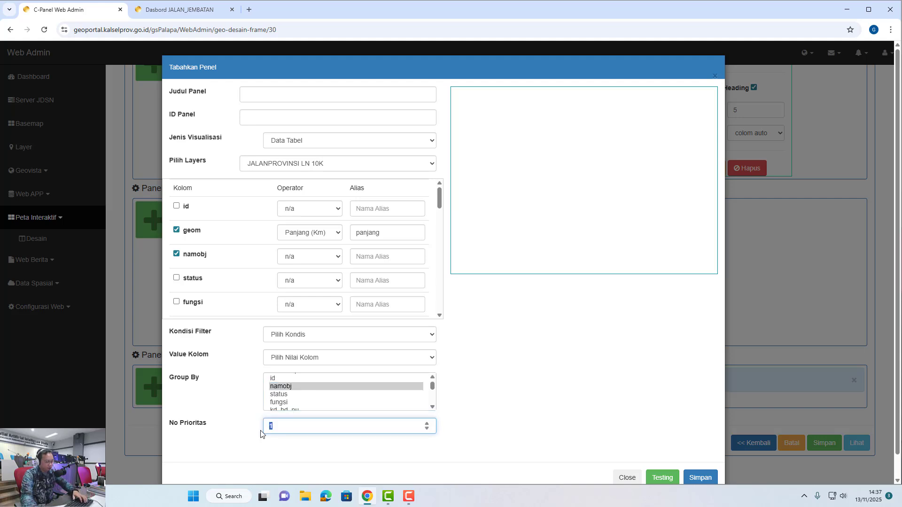
Set the panel's priority number to 6 and test the table, reviewing the previewed road segments and lengths
left_click_drag(560, 405, 572, 411)
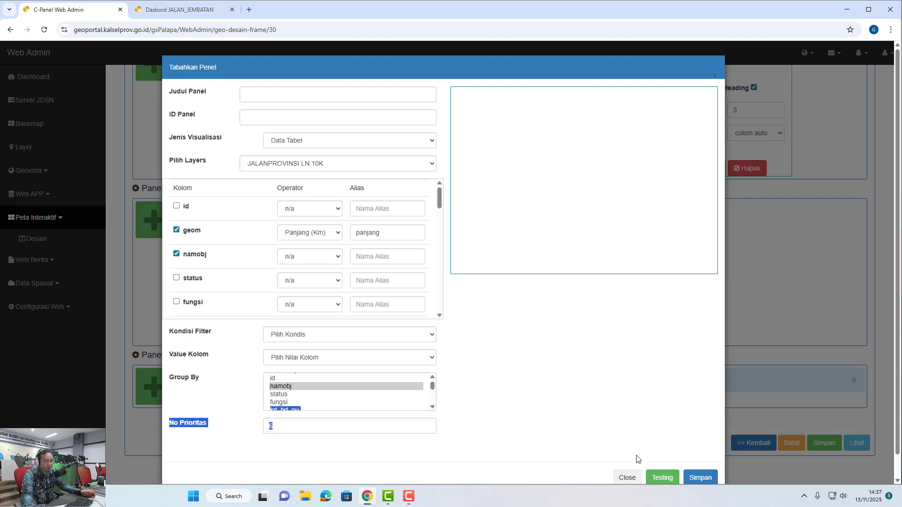
left_click(663, 476)
scroll(603, 254, "down", 7)
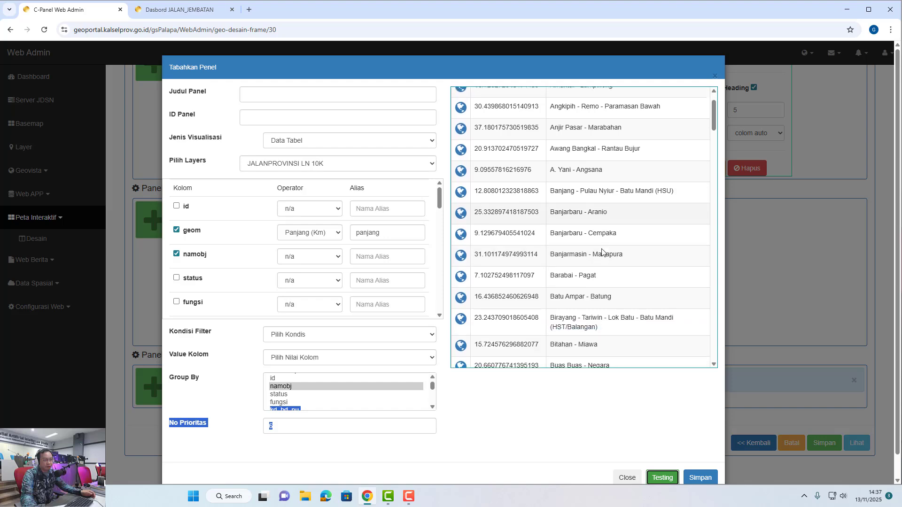
scroll(603, 254, "down", 10)
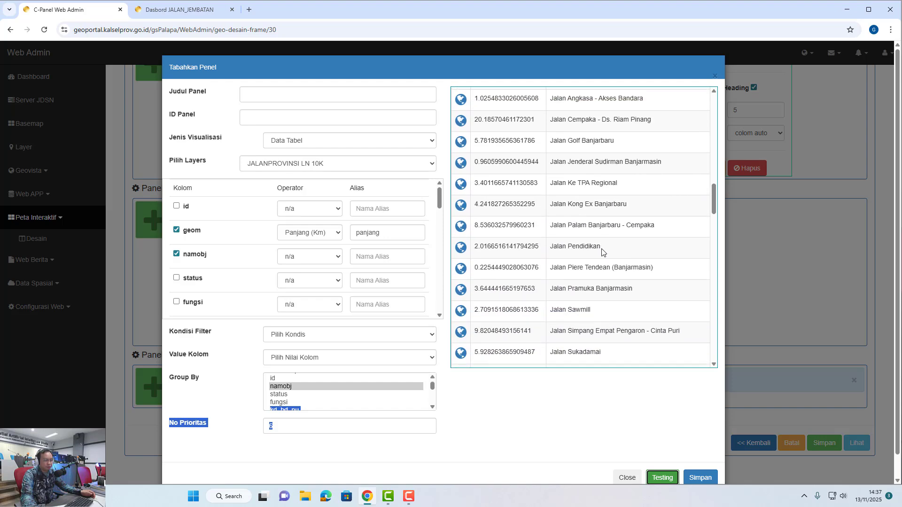
scroll(604, 254, "up", 7)
scroll(603, 254, "up", 10)
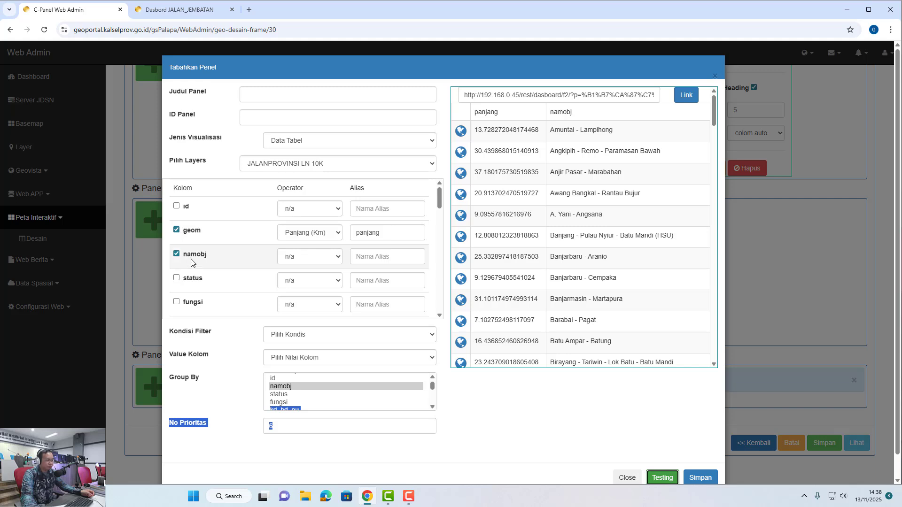
Include the kd_inf column with the Maksimal operator and test the table preview
scroll(191, 263, "down", 1)
scroll(188, 268, "down", 1)
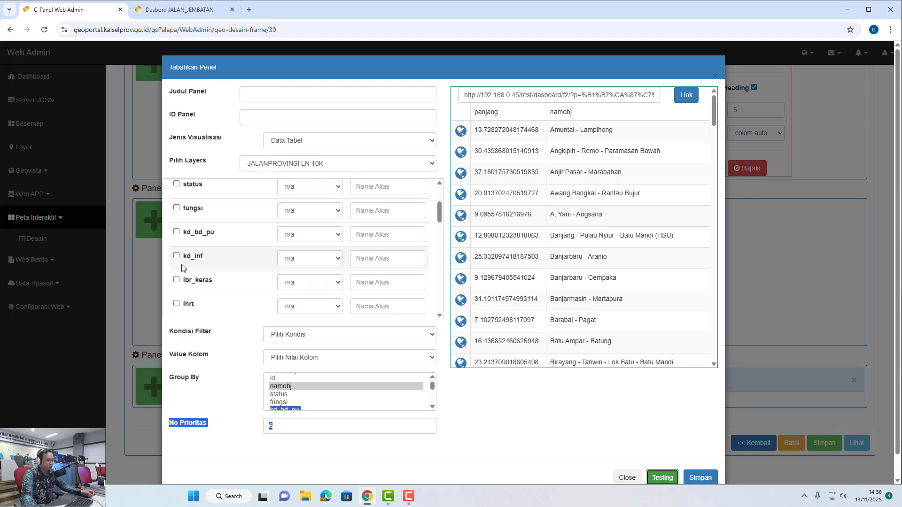
left_click(177, 256)
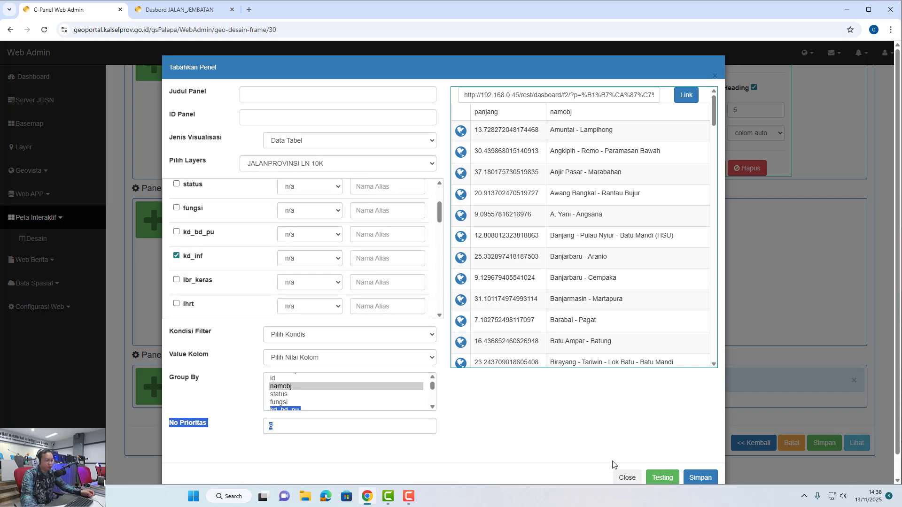
left_click(665, 478)
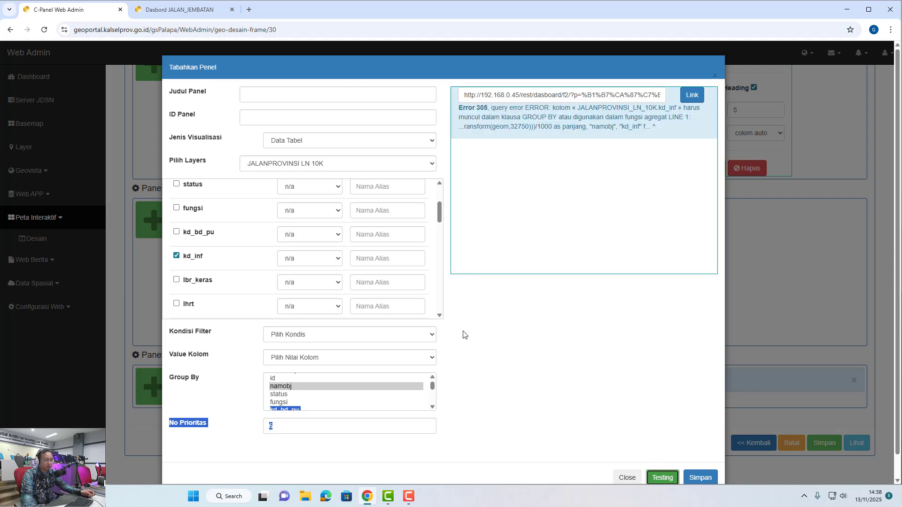
left_click(289, 259)
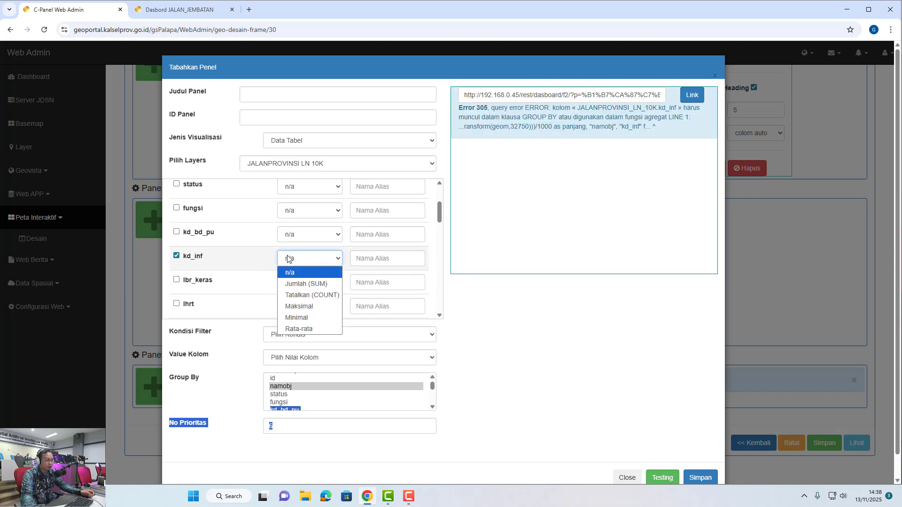
left_click(303, 306)
left_click(659, 478)
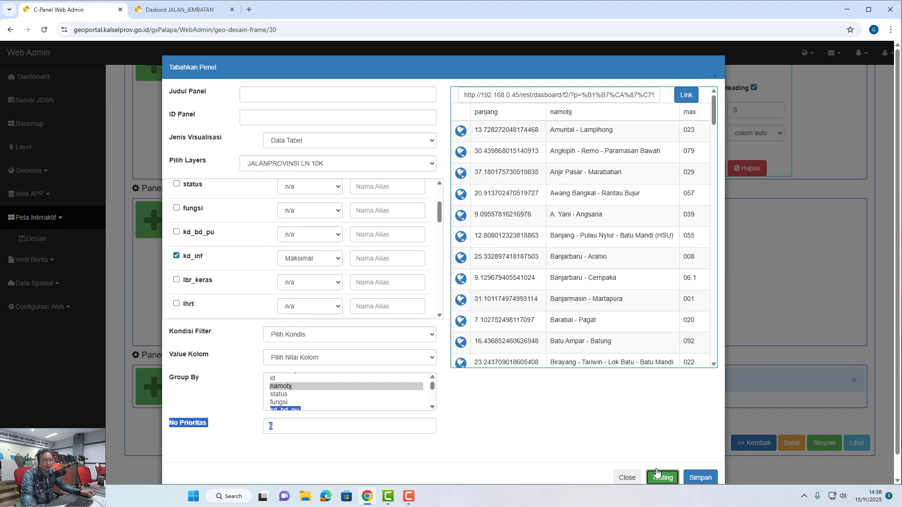
scroll(682, 256, "down", 20)
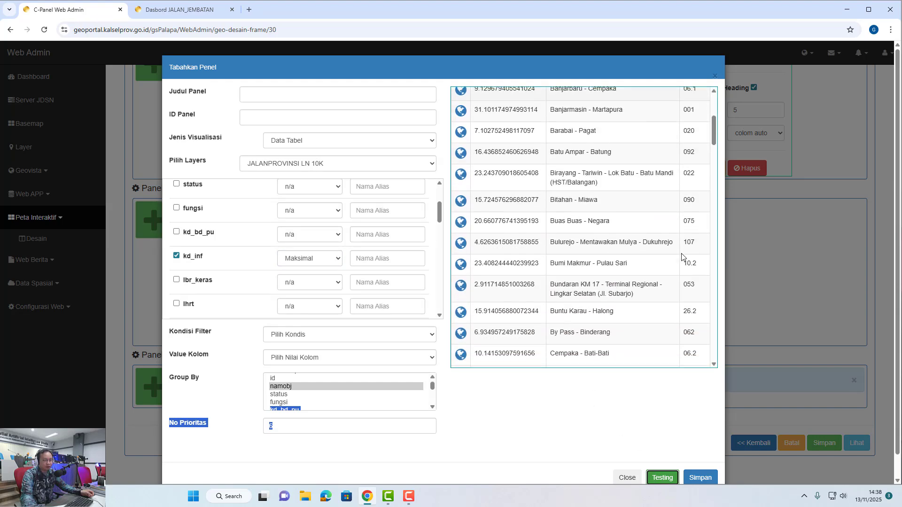
scroll(682, 256, "up", 10)
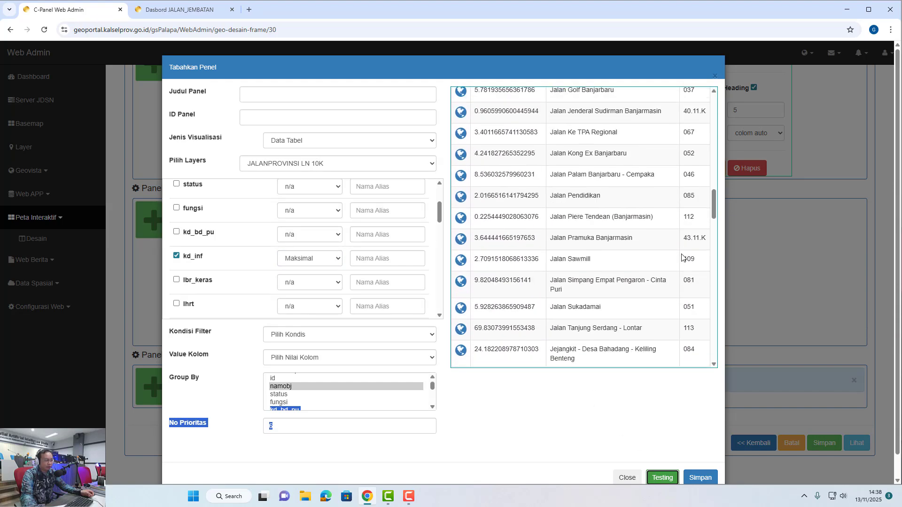
Give the kd_inf column the alias "Kode Ruas" and retest the table, reviewing its preview
left_click(412, 259)
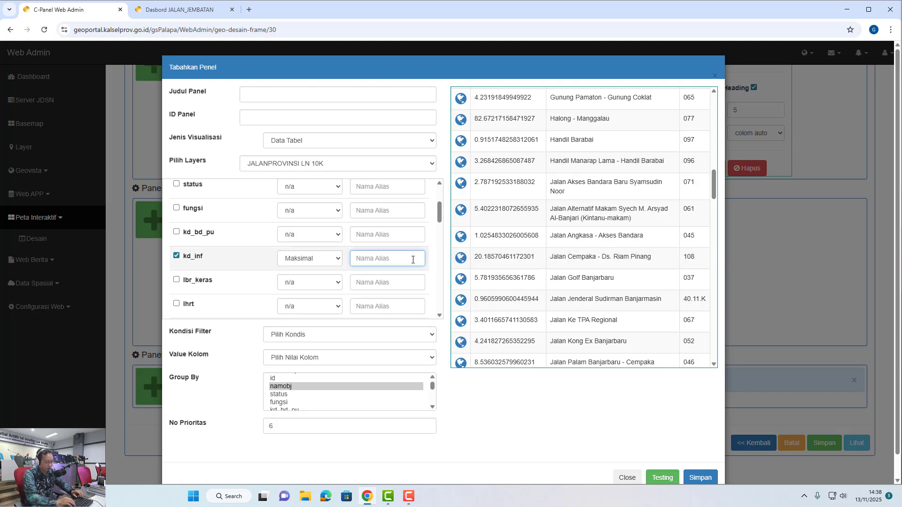
type("Kode Ruas")
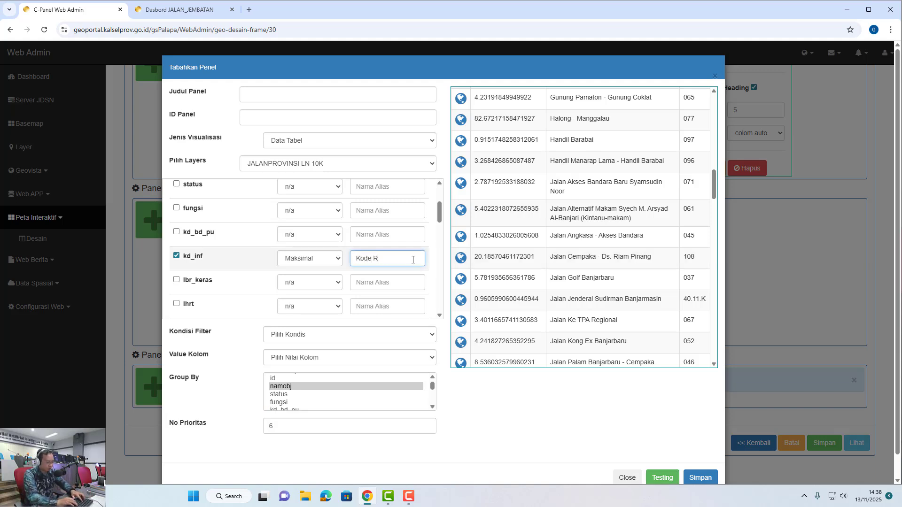
left_click(660, 483)
scroll(606, 315, "up", 10)
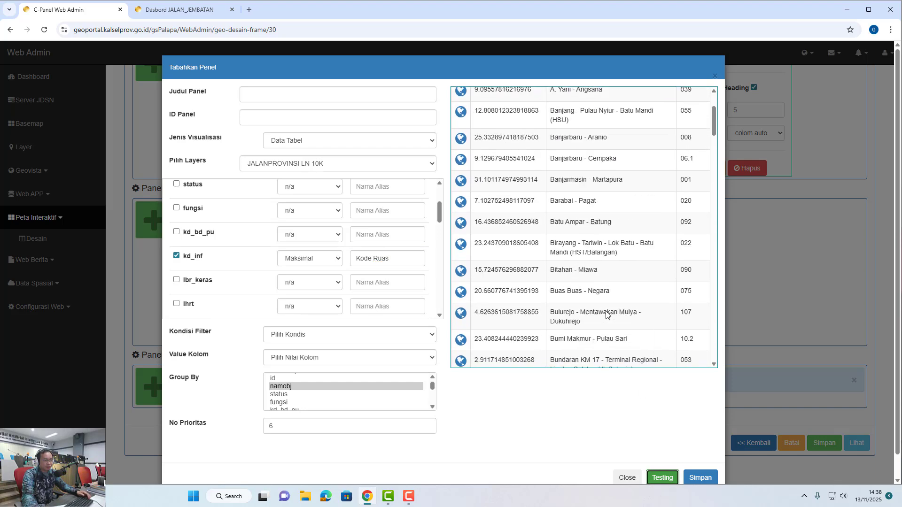
scroll(606, 314, "up", 3)
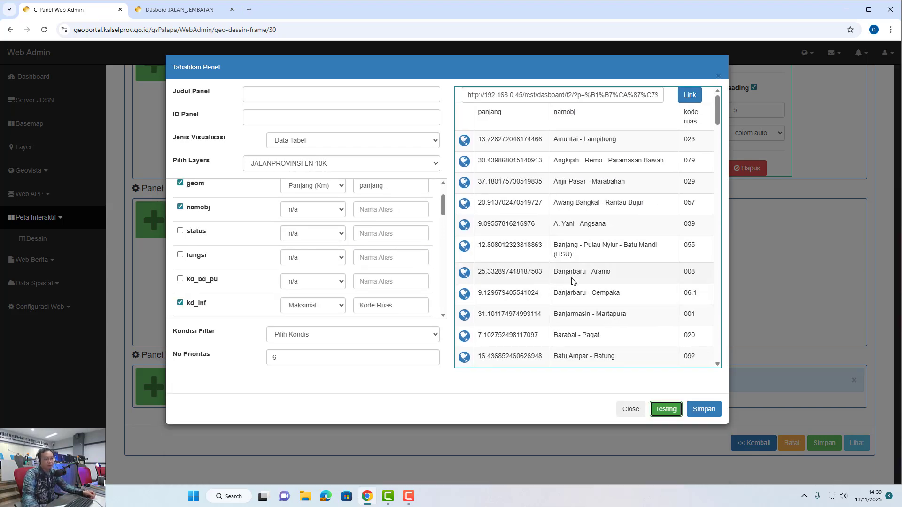
scroll(574, 289, "down", 2)
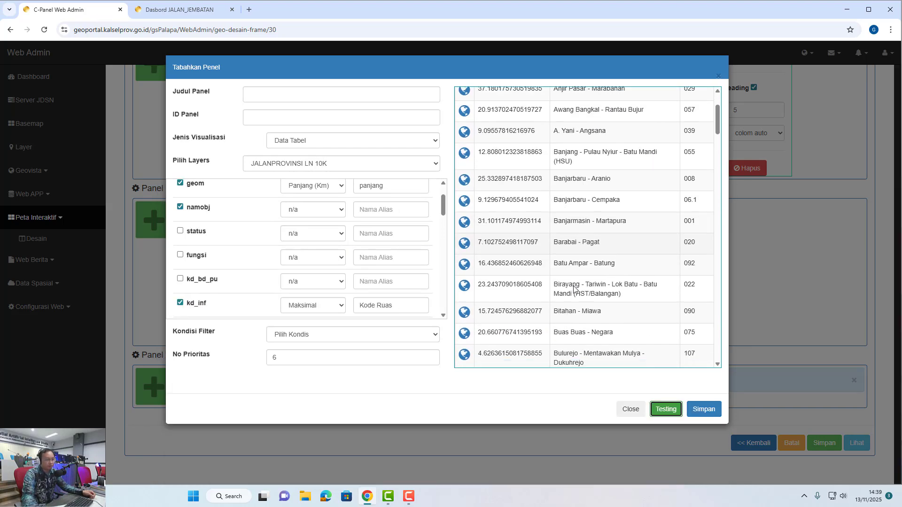
scroll(574, 288, "down", 20)
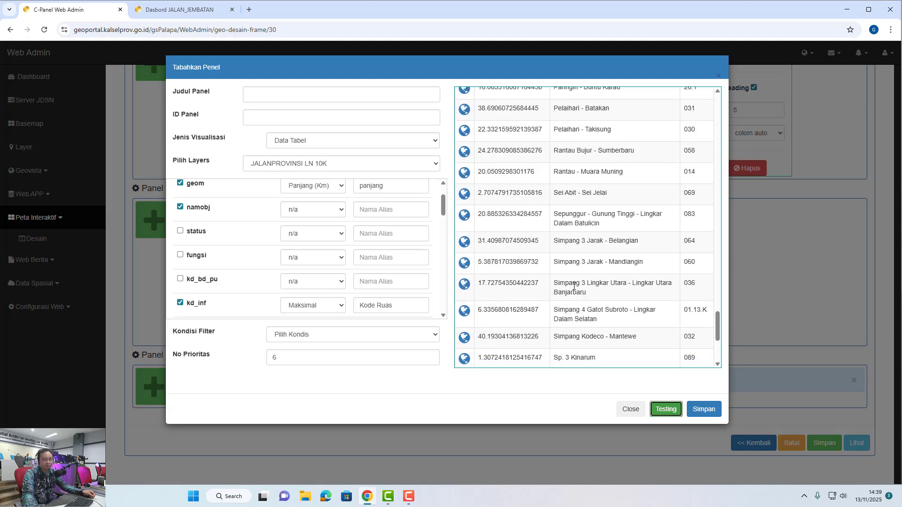
scroll(574, 286, "down", 4)
scroll(574, 285, "up", 20)
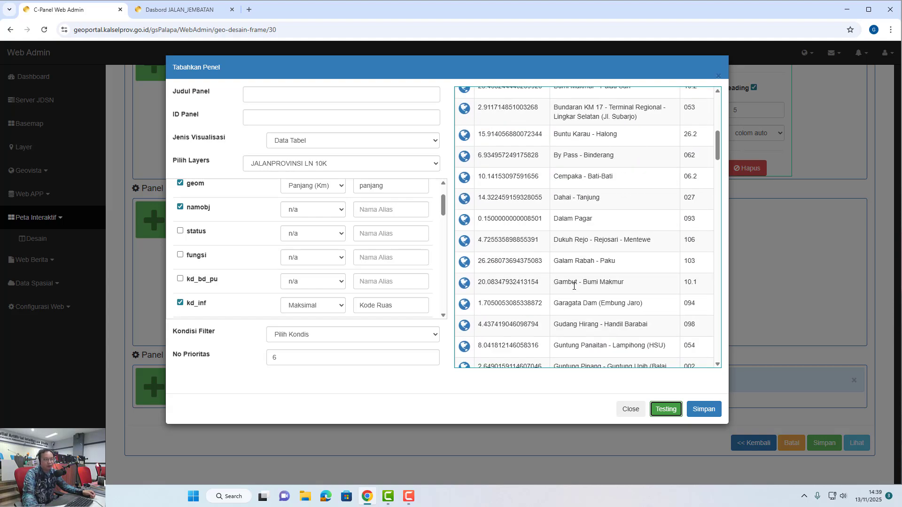
scroll(574, 285, "up", 10)
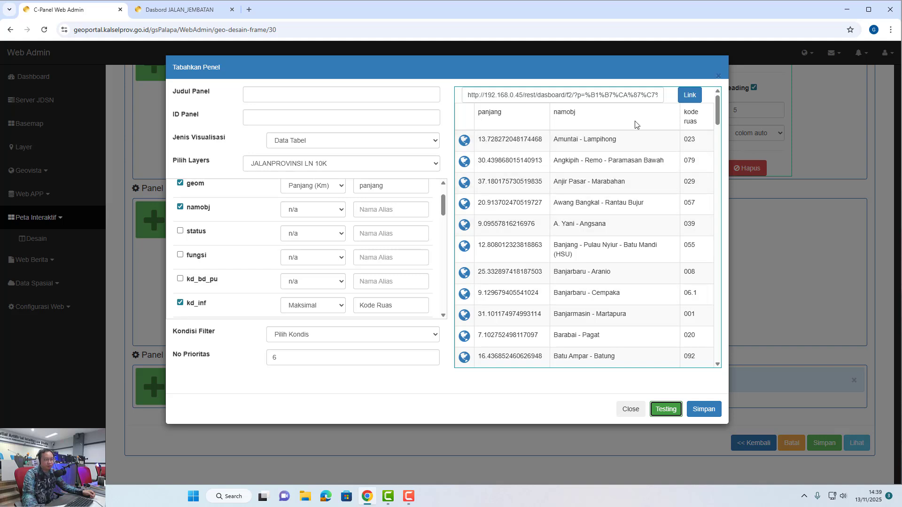
Leave the namobj alias empty, save the data table panel and close its dialog
scroll(395, 262, "up", 2)
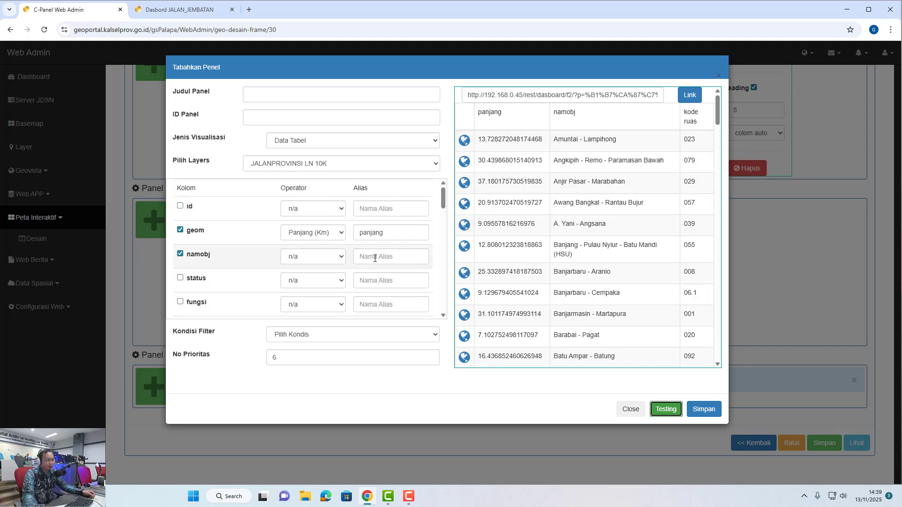
left_click(375, 258)
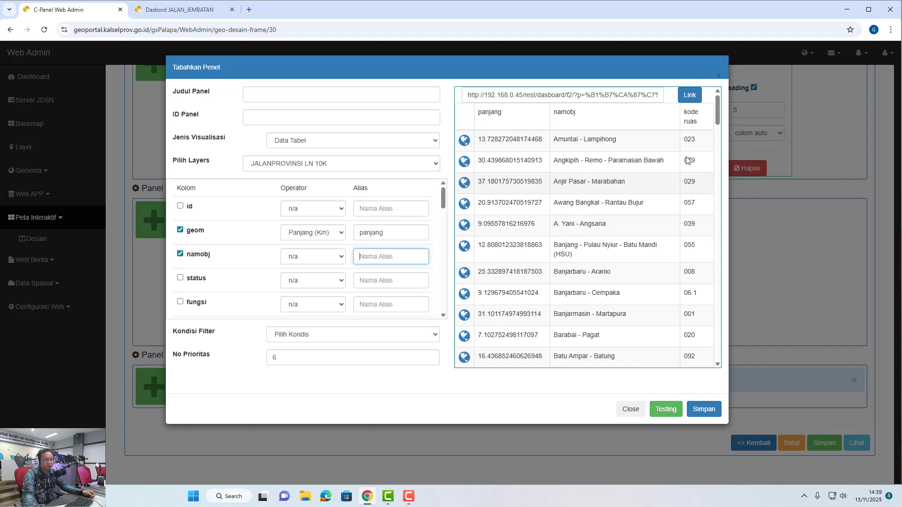
left_click(703, 414)
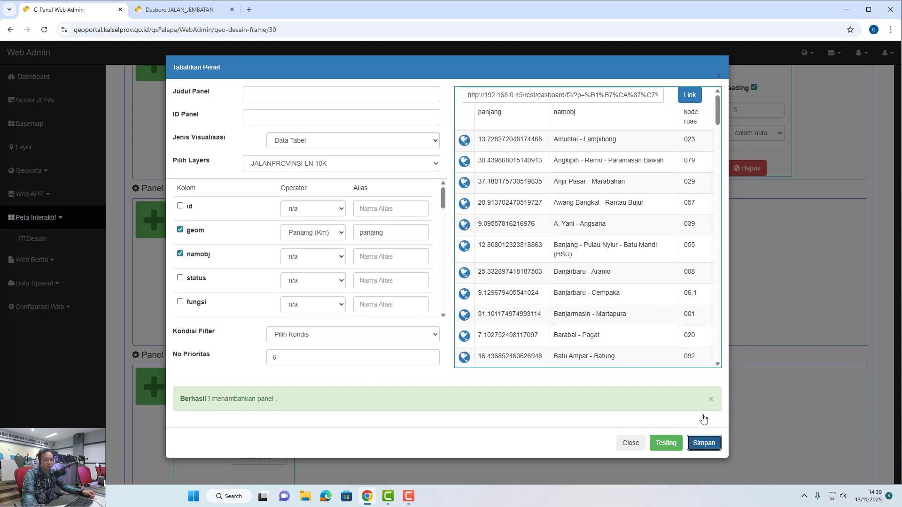
left_click(637, 450)
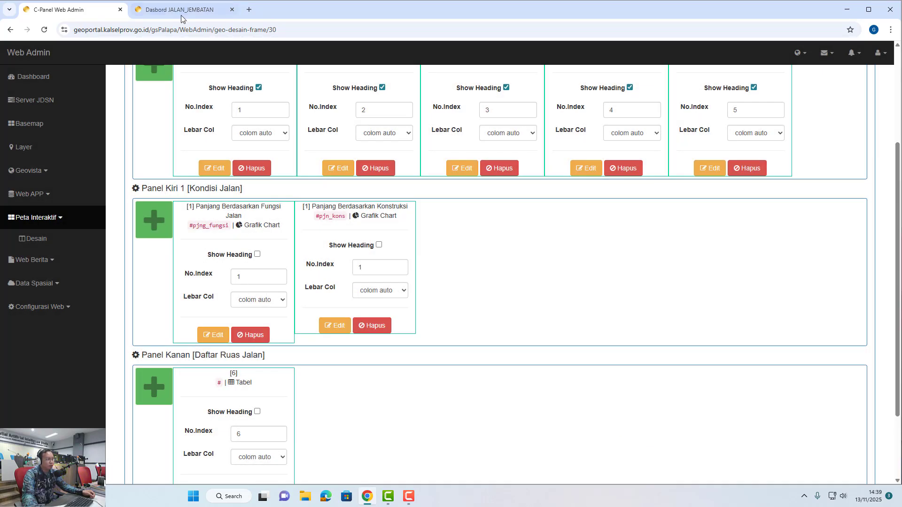
Reload the Dasbord JALAN_JEMBATAN page and examine the road table in the Daftar Ruas Jalan panel
left_click(181, 10)
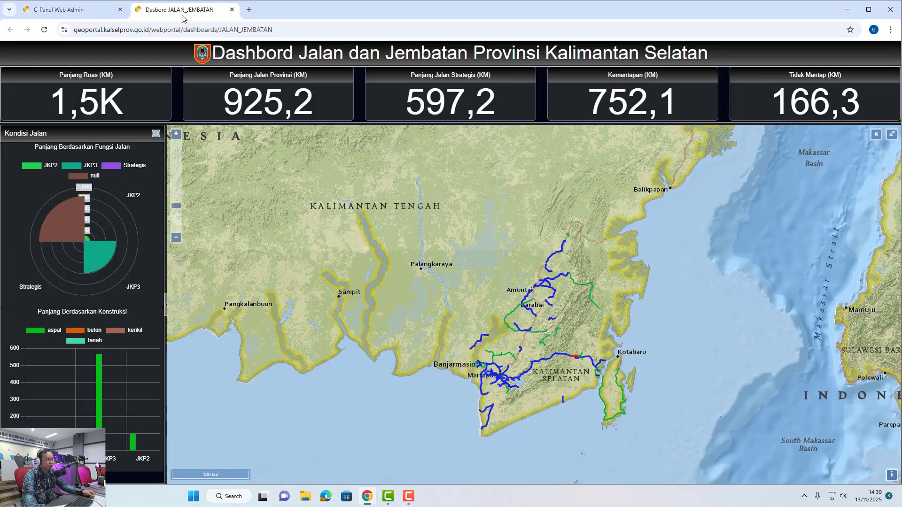
left_click(45, 30)
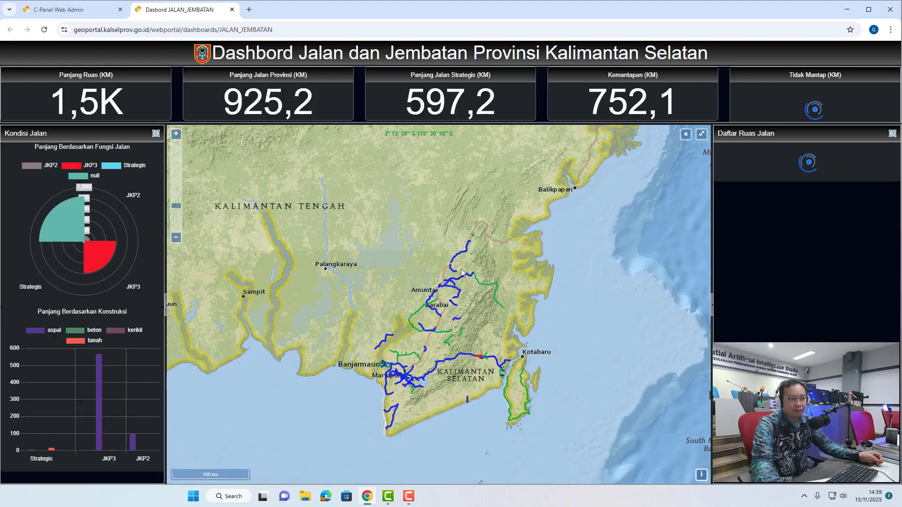
scroll(839, 238, "down", 1)
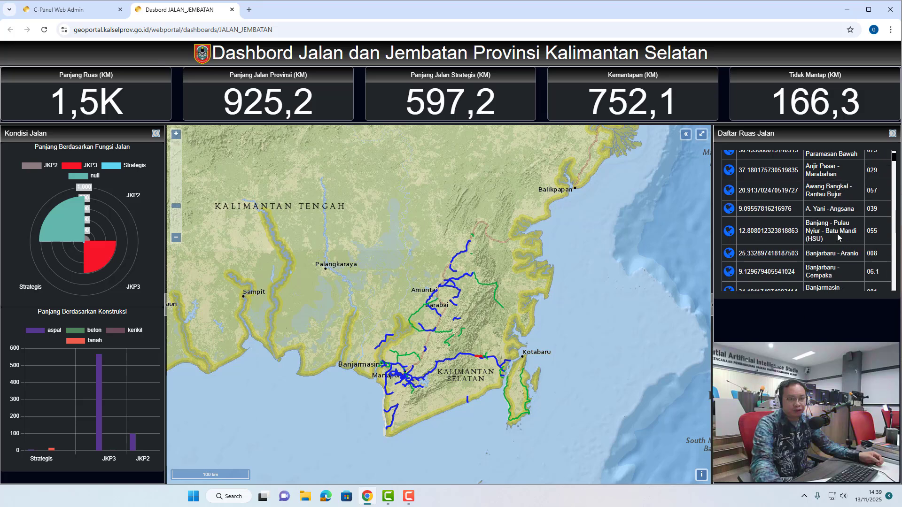
scroll(839, 238, "down", 5)
scroll(827, 235, "down", 8)
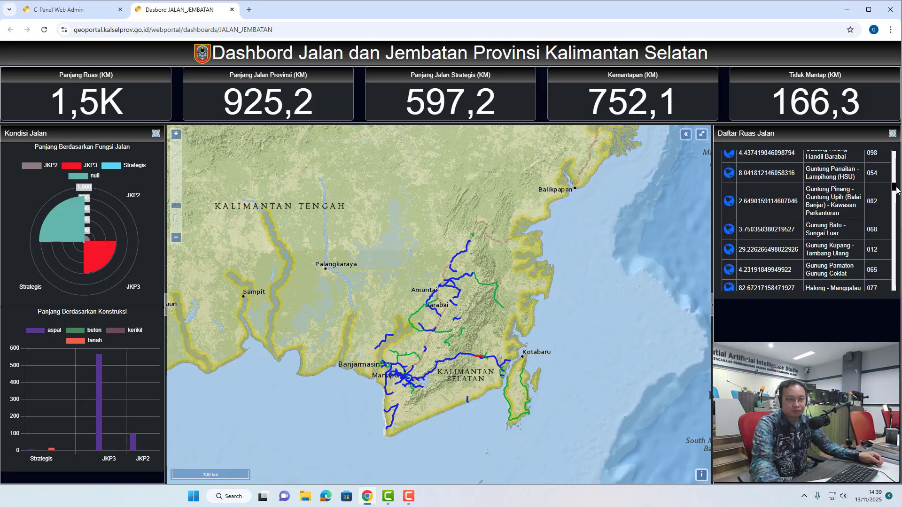
scroll(897, 188, "down", 8)
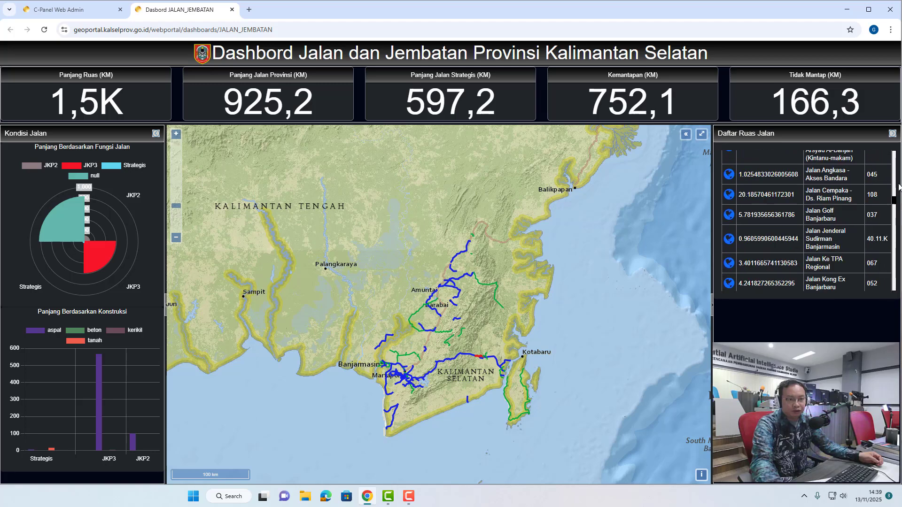
left_click_drag(899, 187, 901, 148)
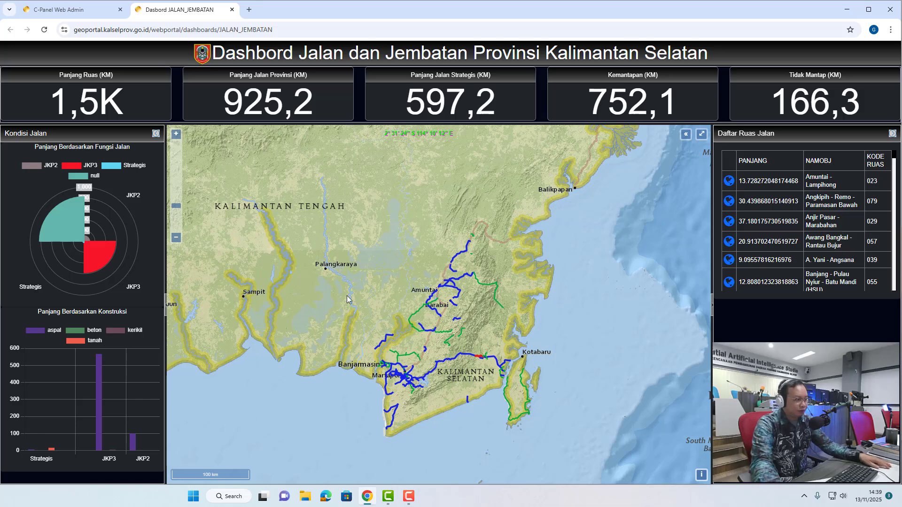
Switch back to C-Panel Web Admin and return from the panel contents page to the dashboard's layout settings
left_click(101, 10)
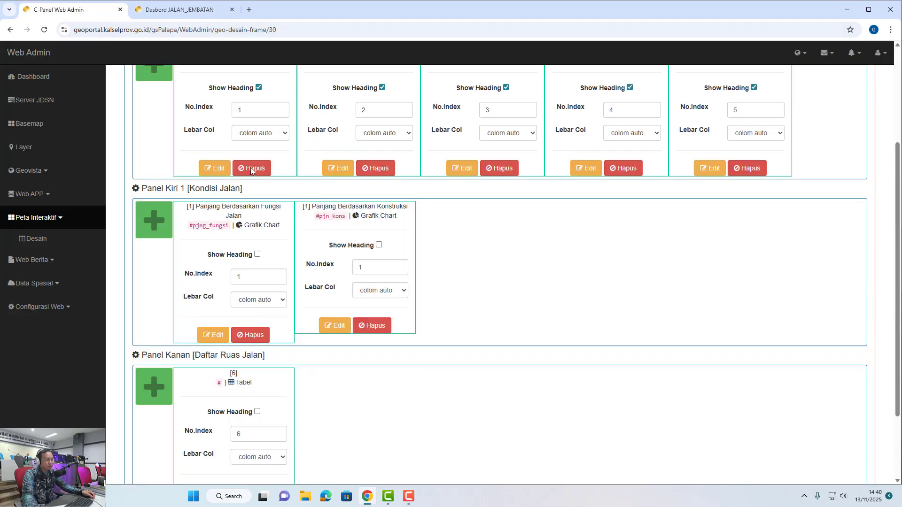
scroll(446, 354, "down", 3)
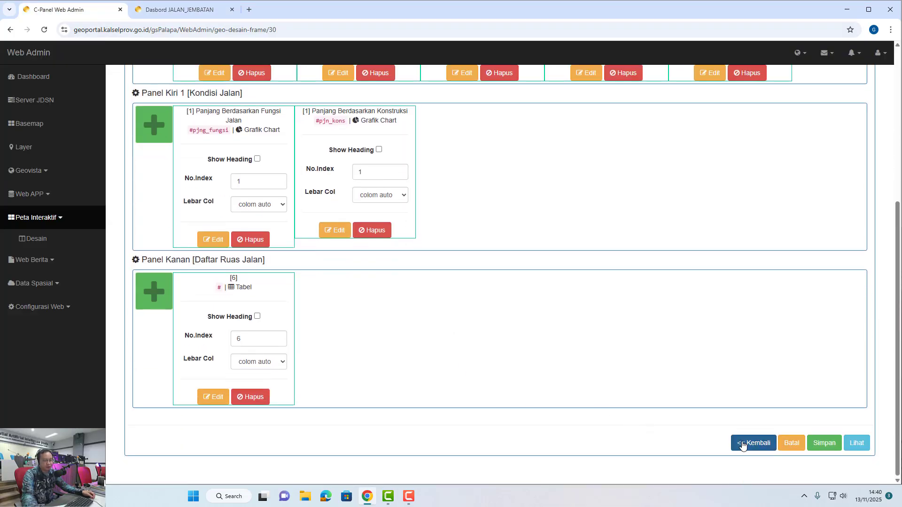
left_click(742, 445)
In the Panel Bawah settings, set Display to Show, Border to True and Collapsible to True
scroll(381, 315, "down", 10)
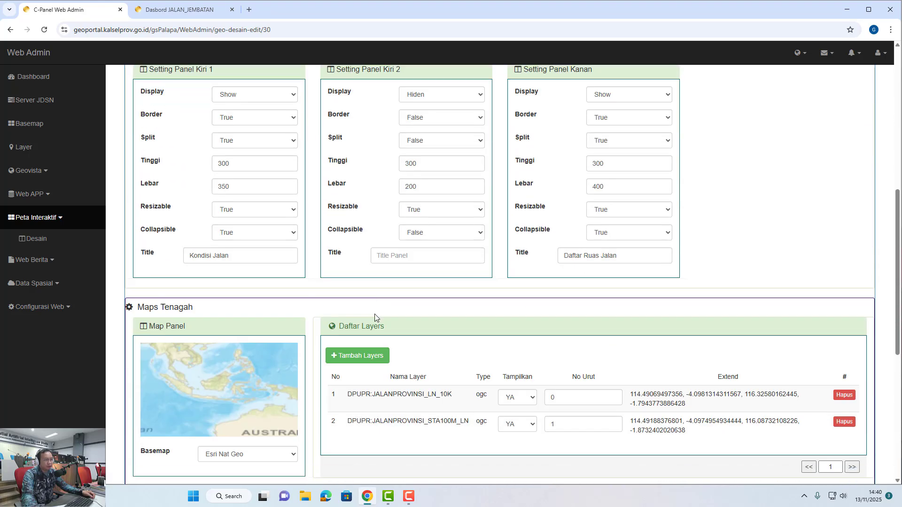
scroll(374, 318, "down", 6)
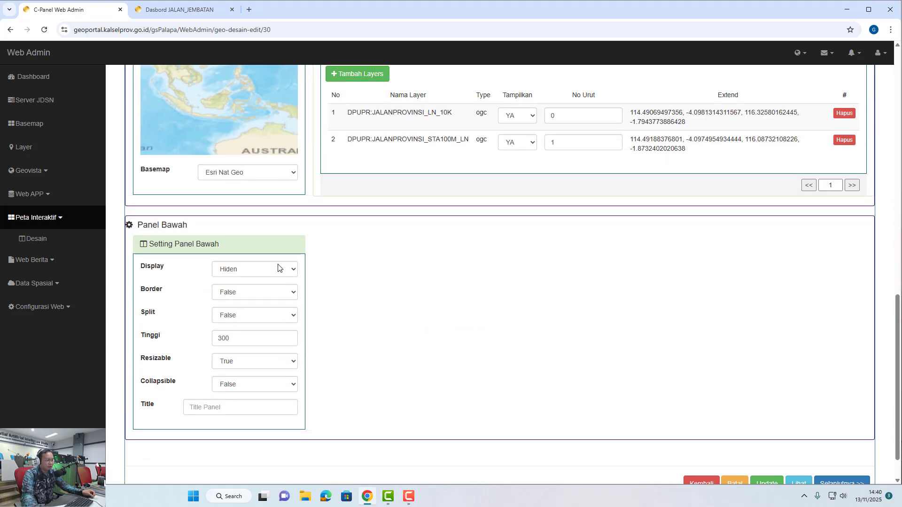
left_click(278, 267)
left_click(263, 293)
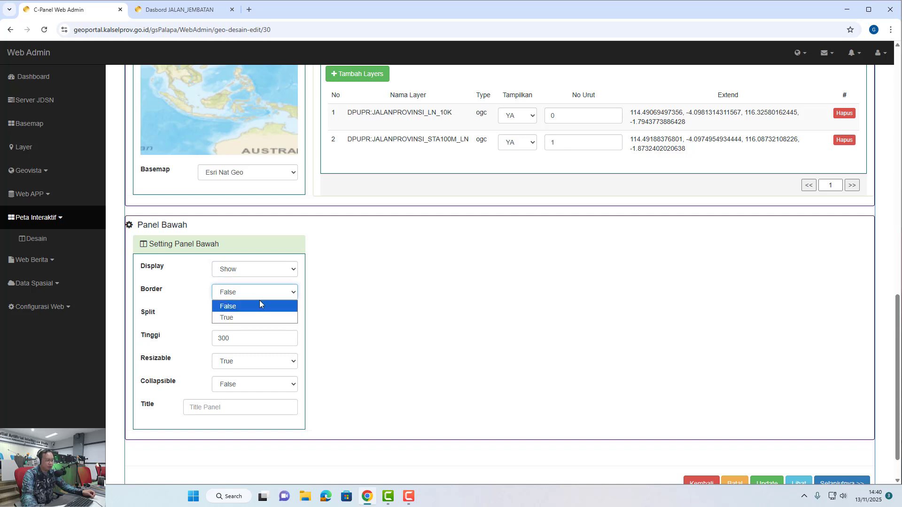
left_click(254, 318)
left_click(252, 362)
left_click(254, 385)
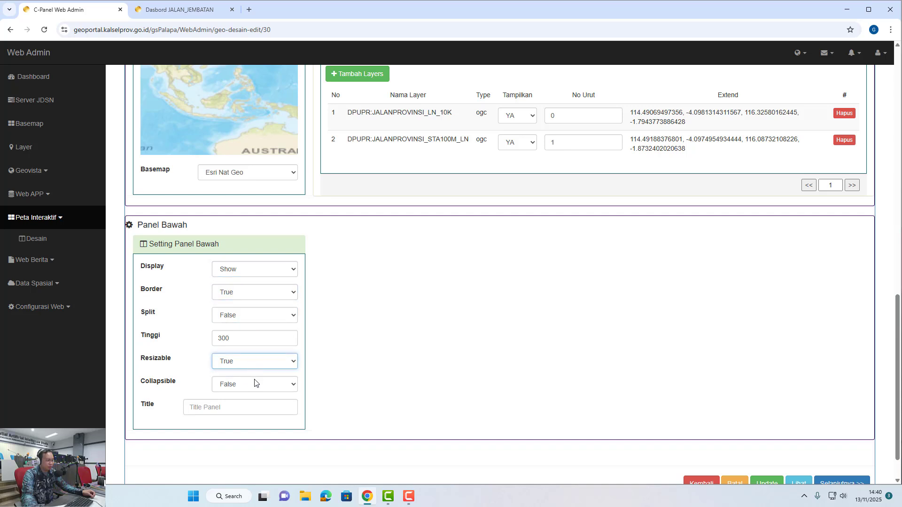
left_click(256, 385)
left_click(259, 411)
Give the bottom panel the title "Kondisi Jalan Berdasarkan Ruas"
left_click(258, 413)
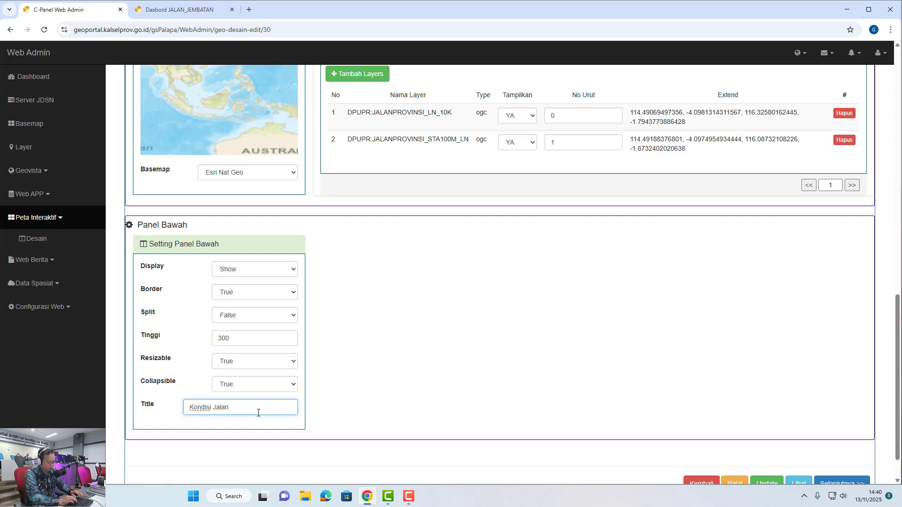
type("Berdasarkan ")
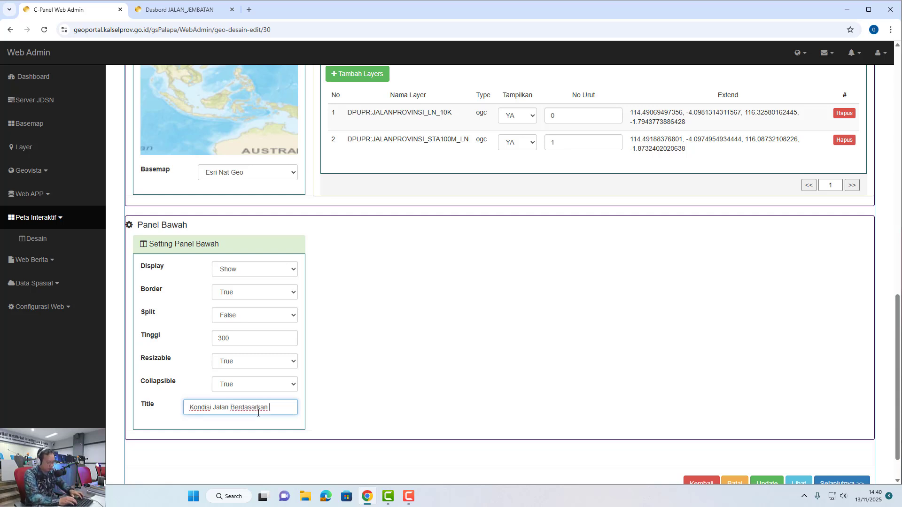
type("Ruas")
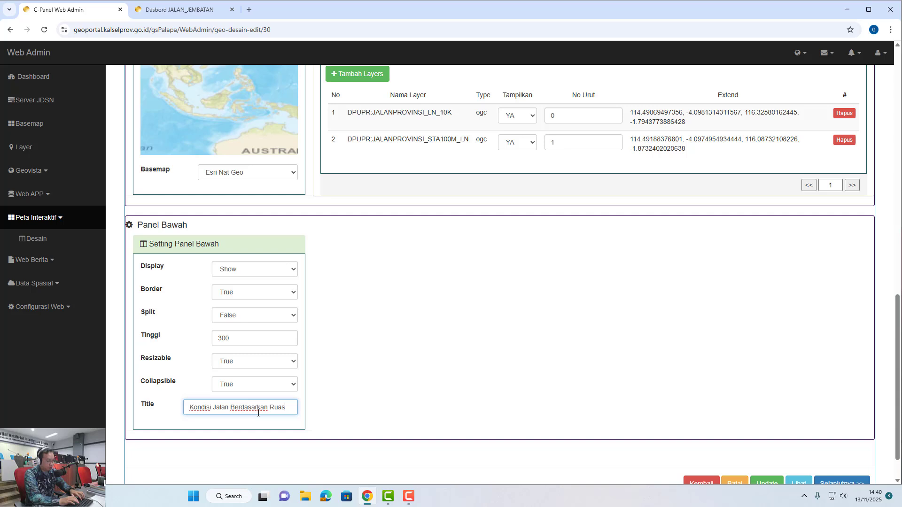
left_click(417, 416)
Save the updated layout settings and continue to the dashboard's panel contents page
scroll(400, 404, "down", 1)
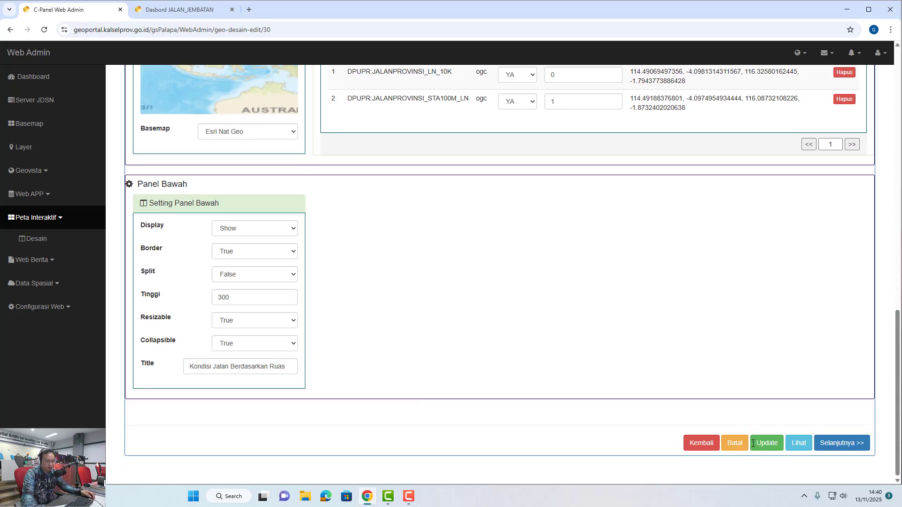
left_click(753, 443)
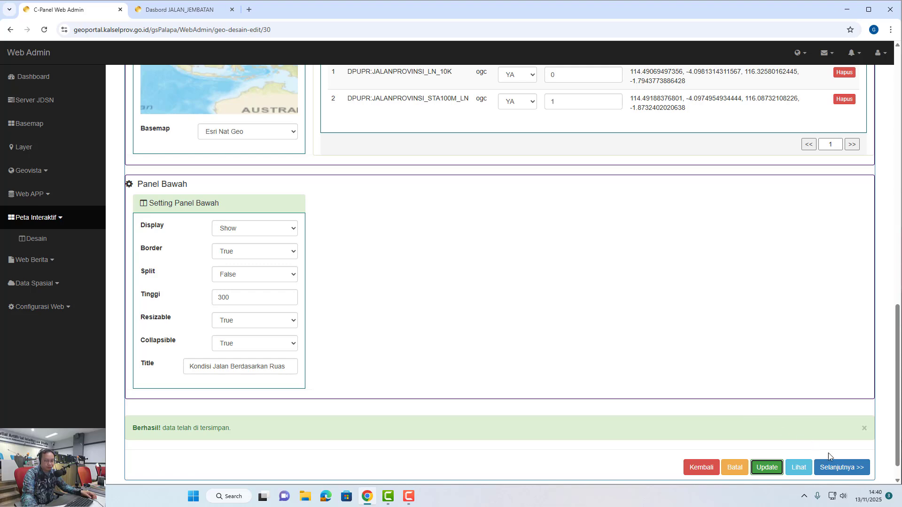
left_click(851, 469)
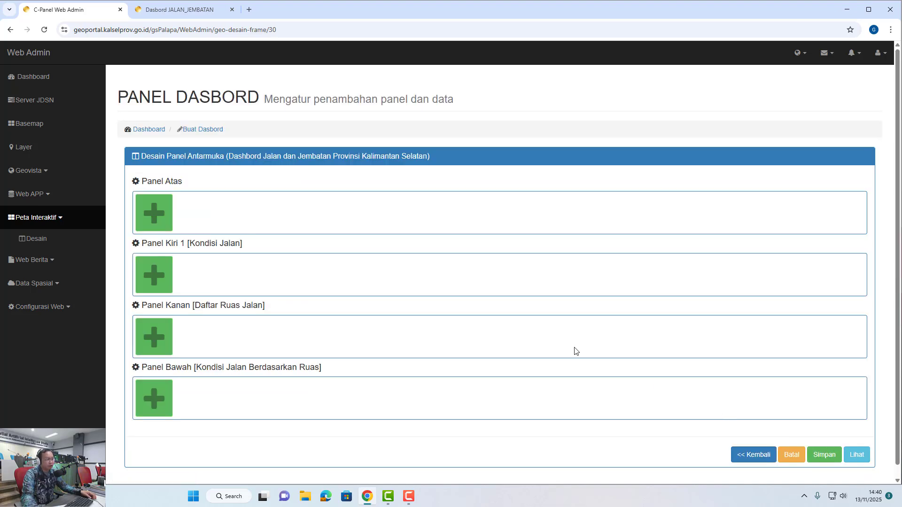
Add a Visual Grafik panel to Panel Bawah, using the JALANPROVINSI LN 10K layer as its source
scroll(310, 263, "down", 6)
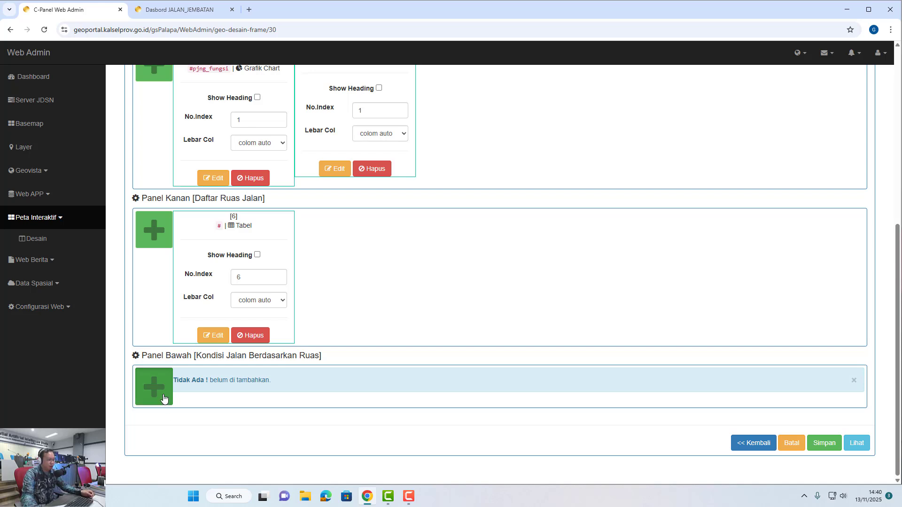
left_click(162, 397)
left_click(323, 145)
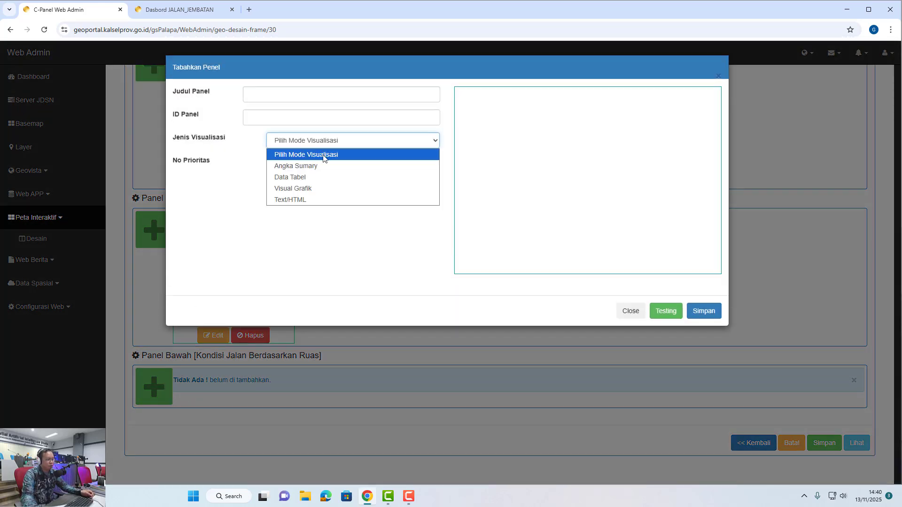
left_click(313, 189)
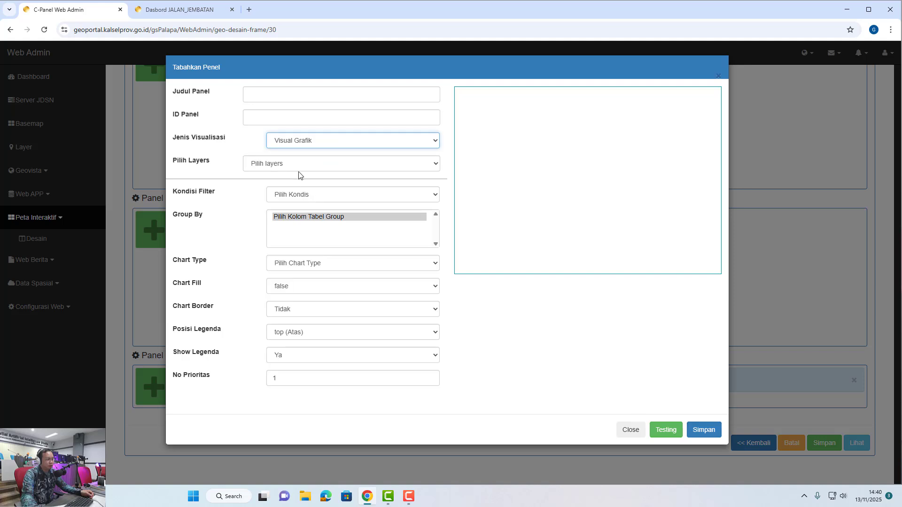
left_click(301, 167)
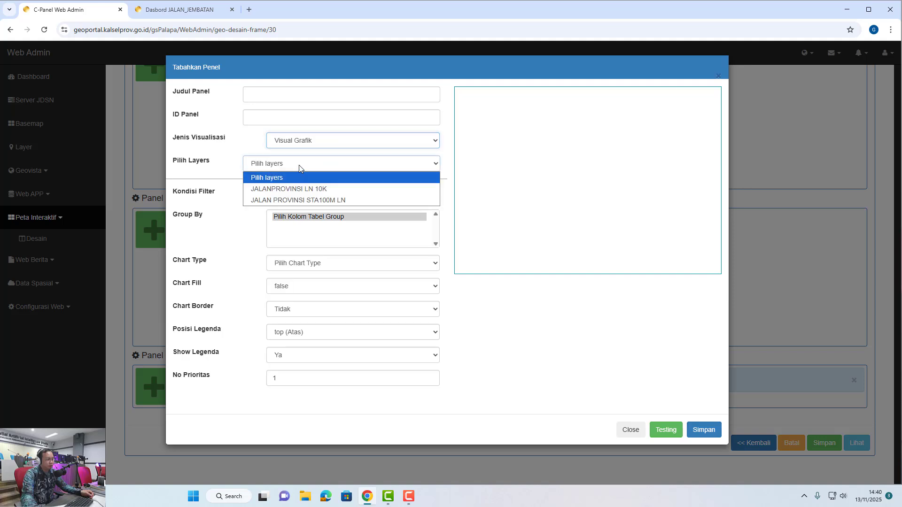
left_click(301, 189)
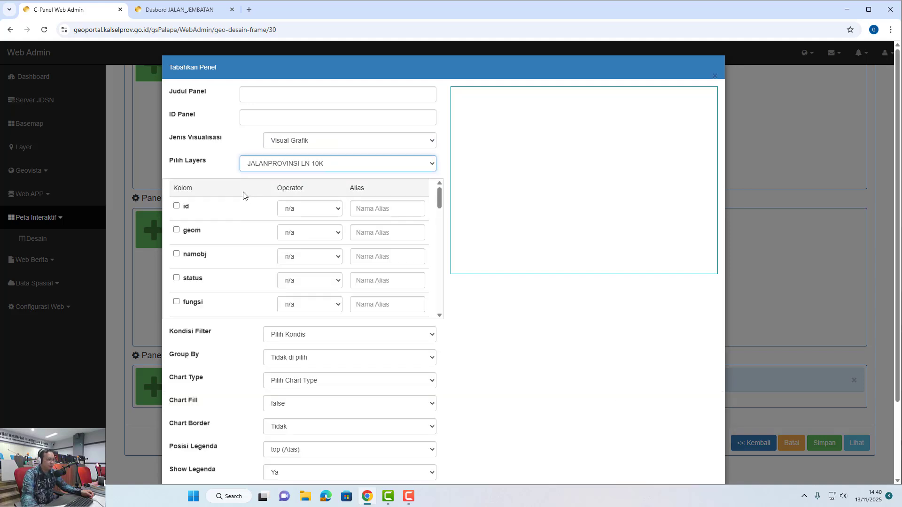
Include the baik and sedang columns in the chart, each with the Jumlah (SUM) operator
scroll(395, 246, "down", 1)
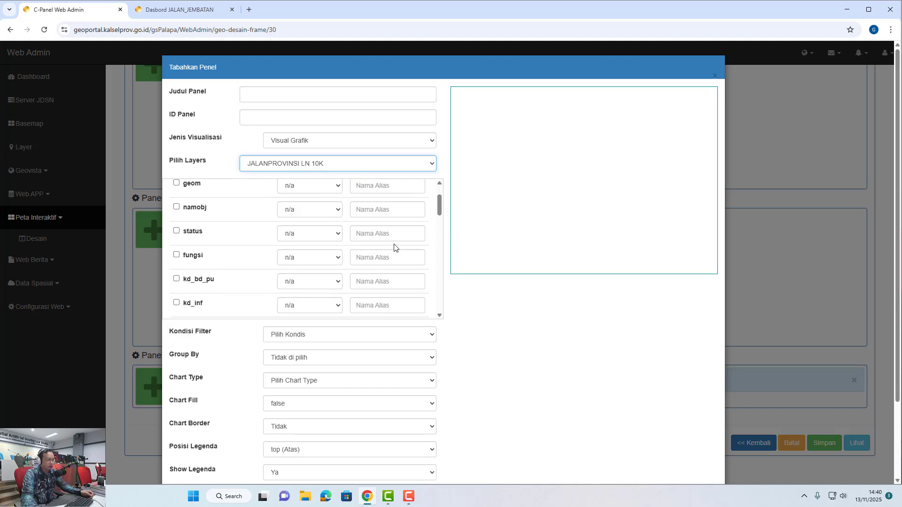
scroll(492, 347, "down", 1)
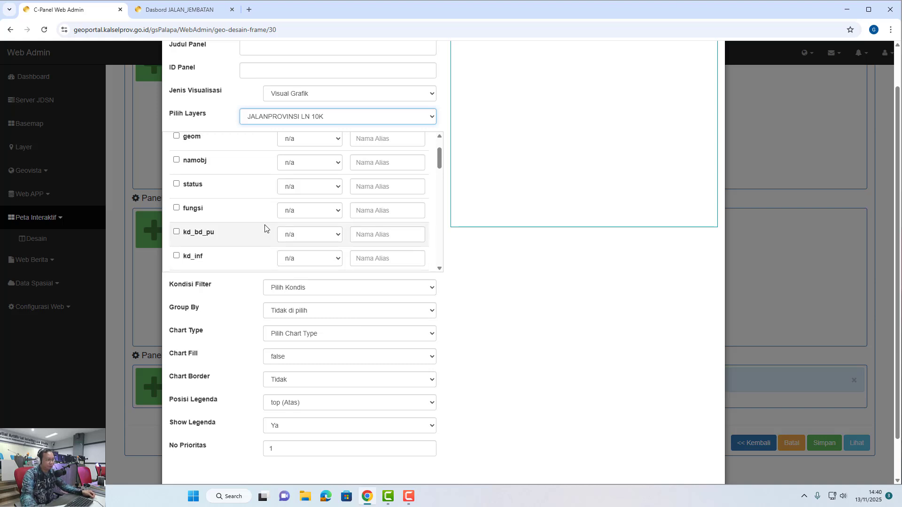
scroll(254, 223, "down", 8)
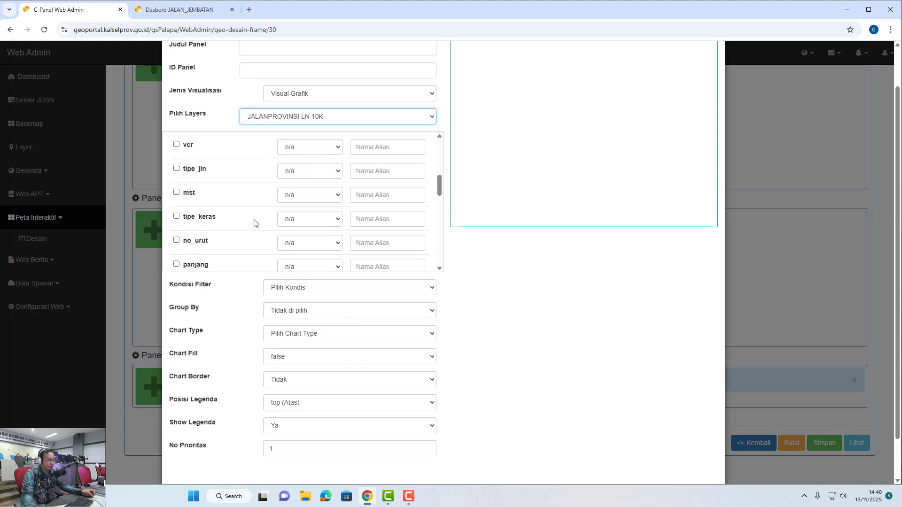
scroll(254, 222, "down", 2)
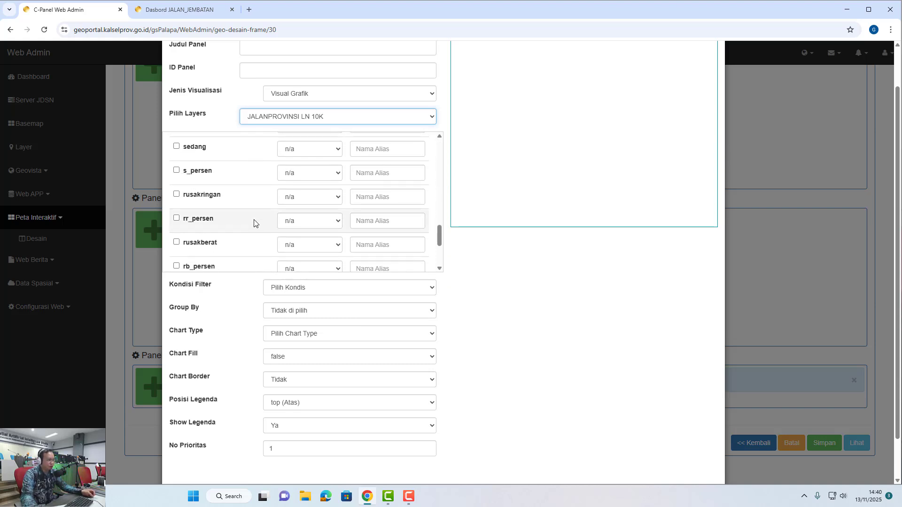
scroll(254, 223, "up", 1)
scroll(228, 210, "up", 1)
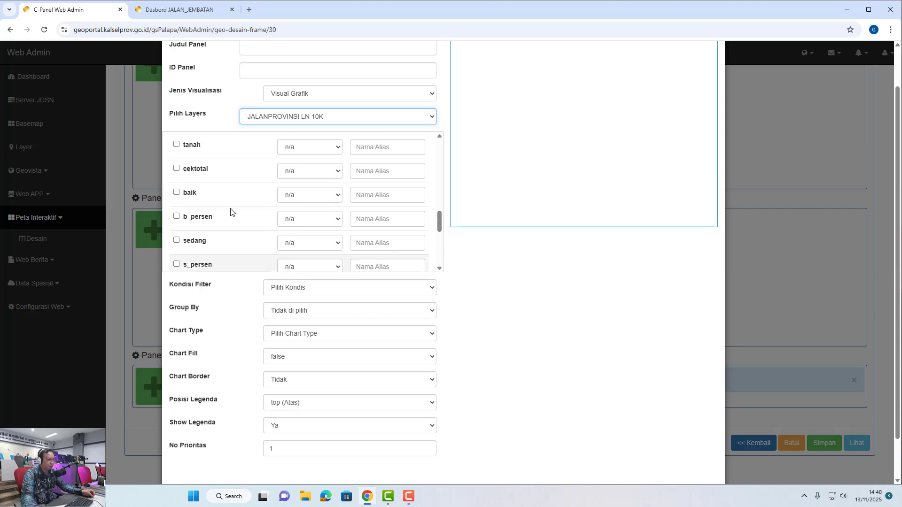
left_click(177, 193)
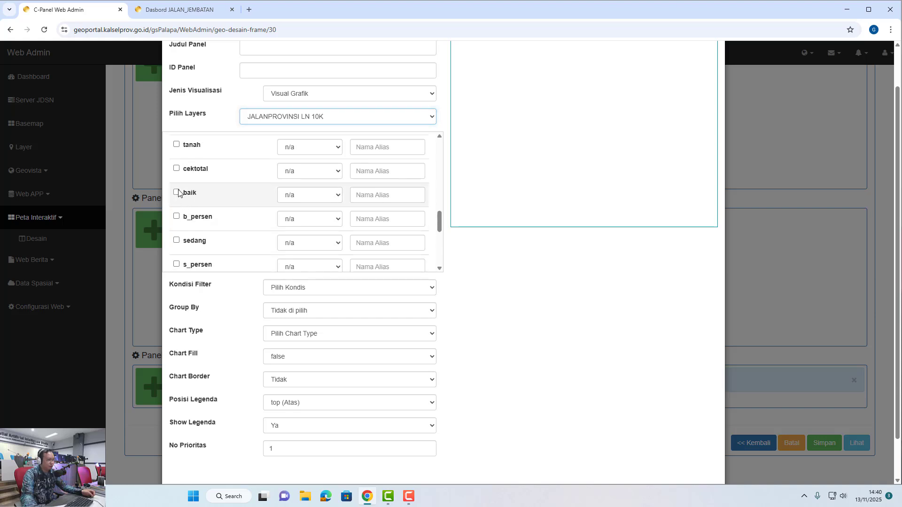
left_click(305, 195)
left_click(300, 216)
left_click(176, 240)
left_click(305, 243)
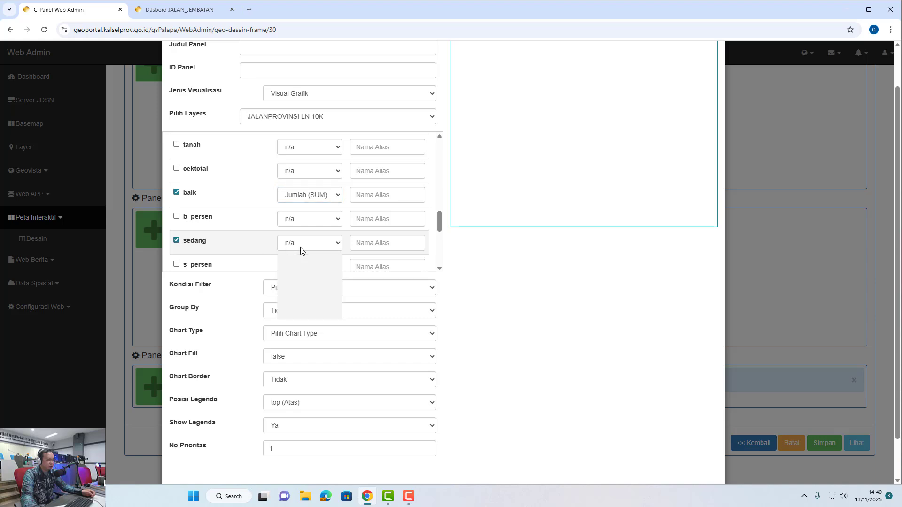
left_click(303, 265)
Include the rusakringan and rusakberat columns in the chart, each with the Jumlah (SUM) operator
scroll(253, 262, "down", 1)
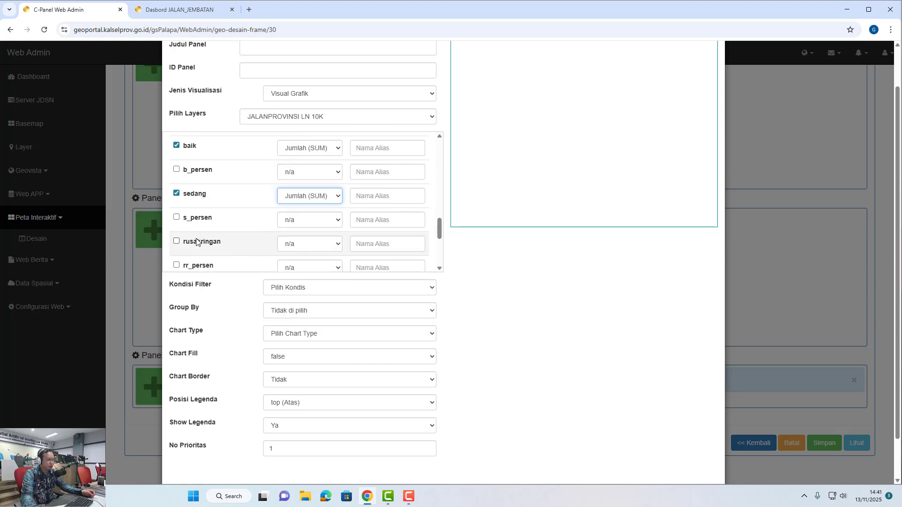
left_click(202, 241)
left_click(300, 249)
left_click(303, 266)
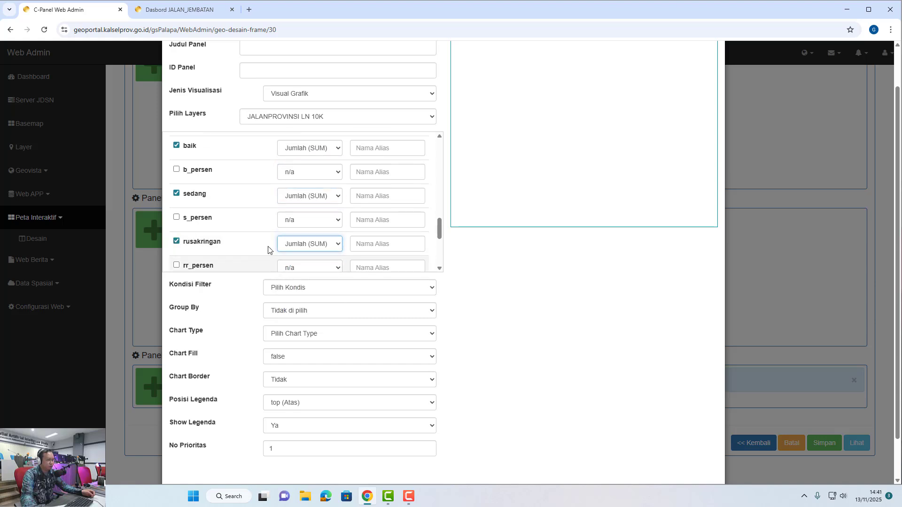
scroll(226, 228, "down", 1)
left_click(212, 245)
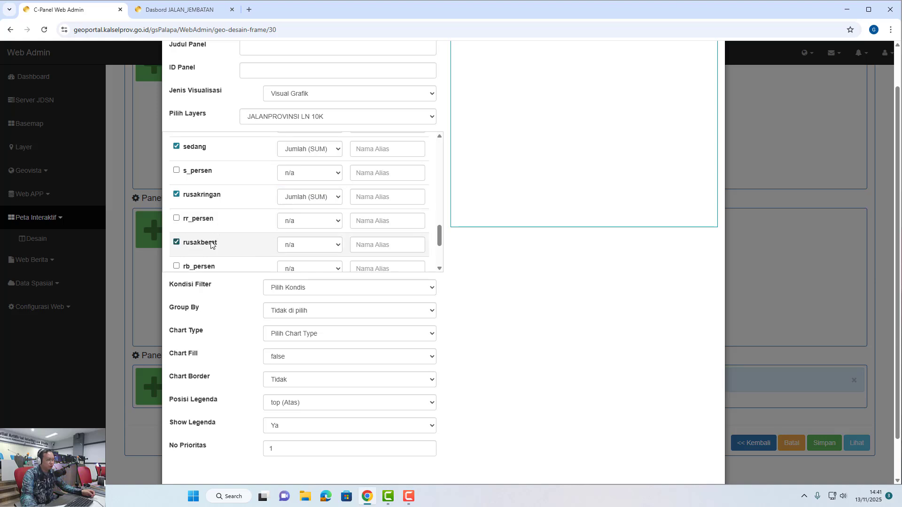
left_click(292, 245)
left_click(305, 267)
scroll(256, 232, "up", 2)
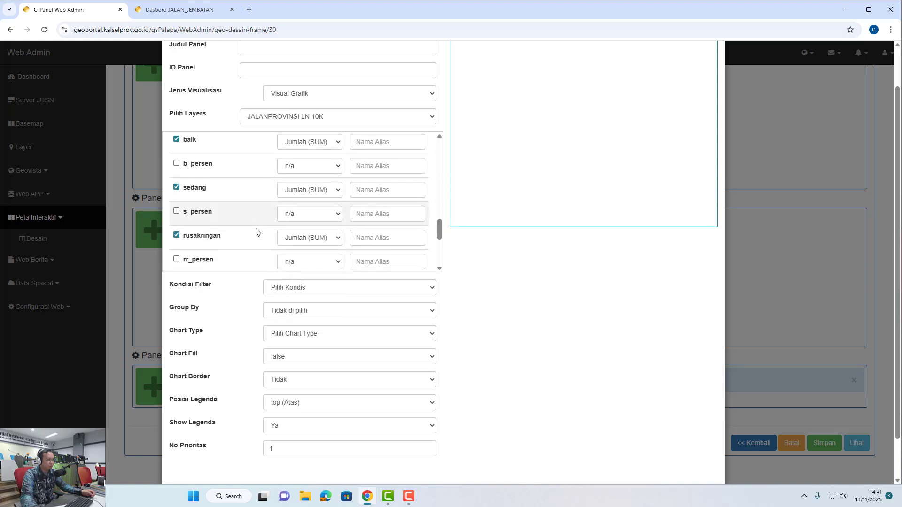
scroll(256, 232, "down", 1)
left_click(492, 350)
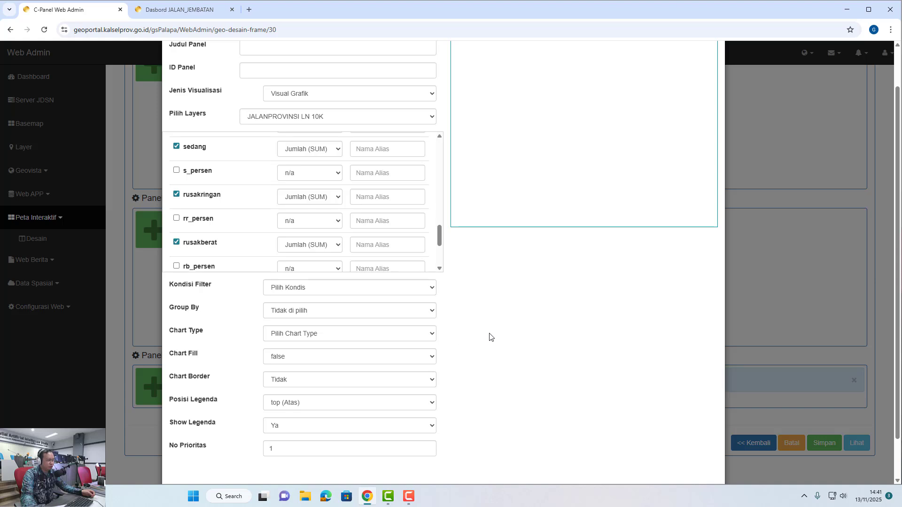
Group the chart data by the namobj column
scroll(442, 324, "down", 1)
left_click(348, 266)
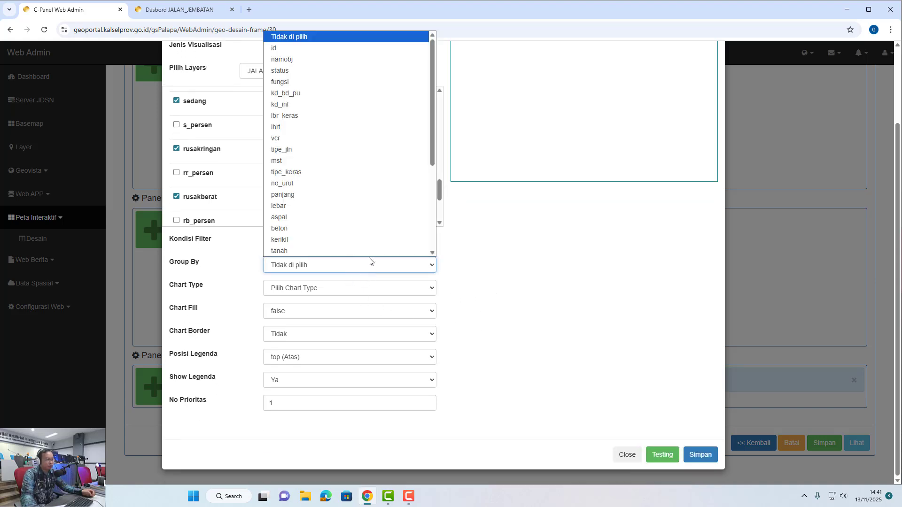
left_click(339, 60)
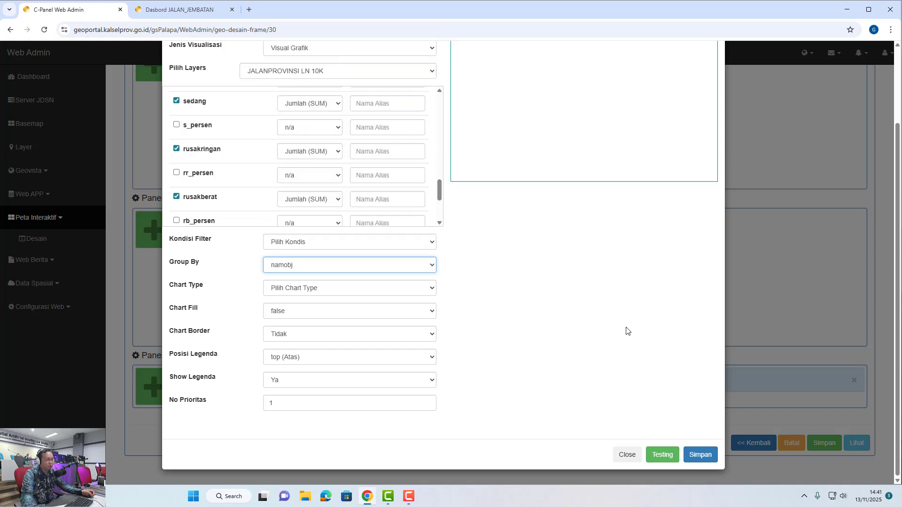
Set the chart type to Bar Chart with Groups and test the chart, reviewing its preview
left_click(373, 290)
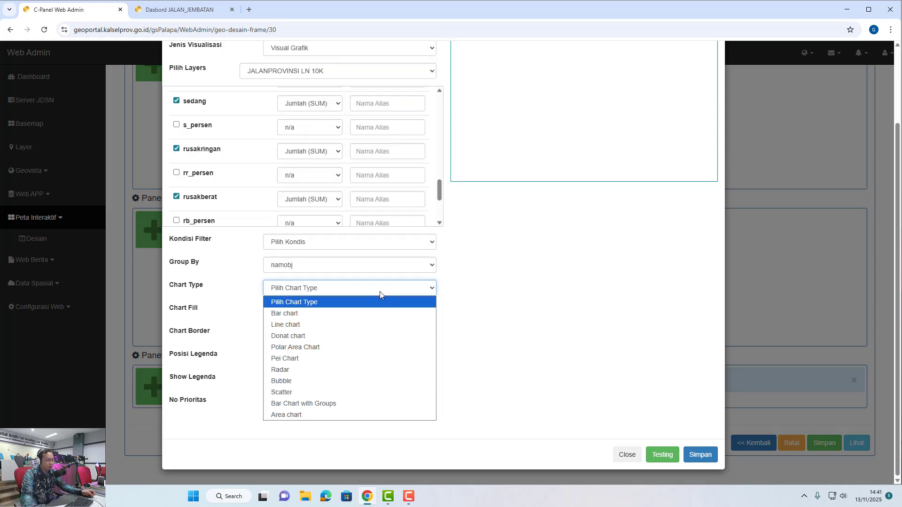
left_click(348, 404)
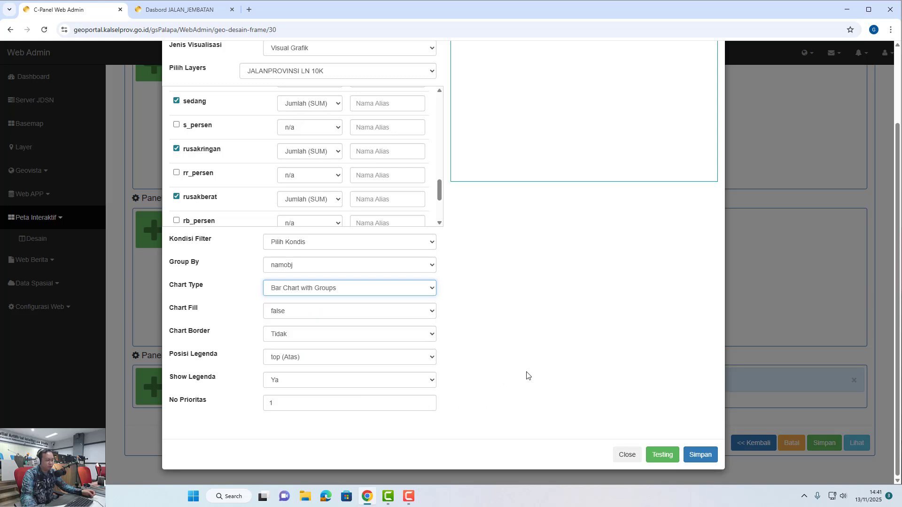
left_click(668, 455)
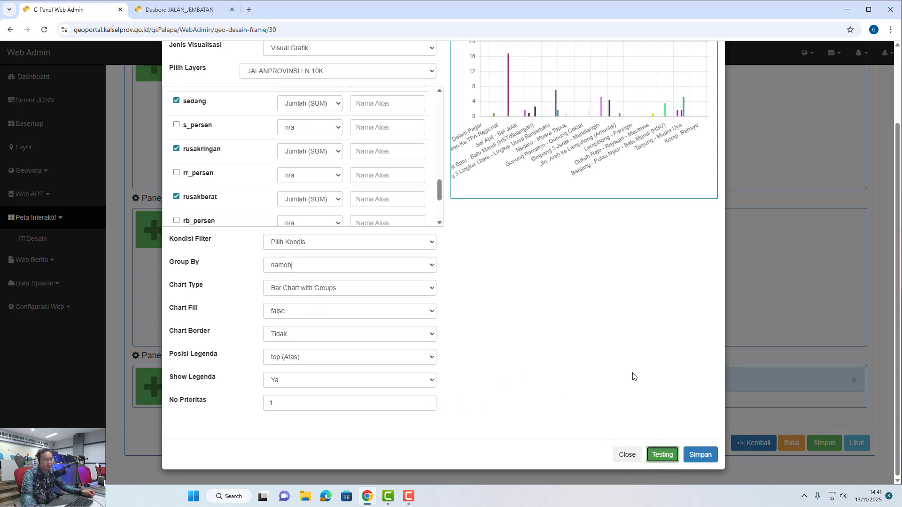
scroll(610, 357, "up", 3)
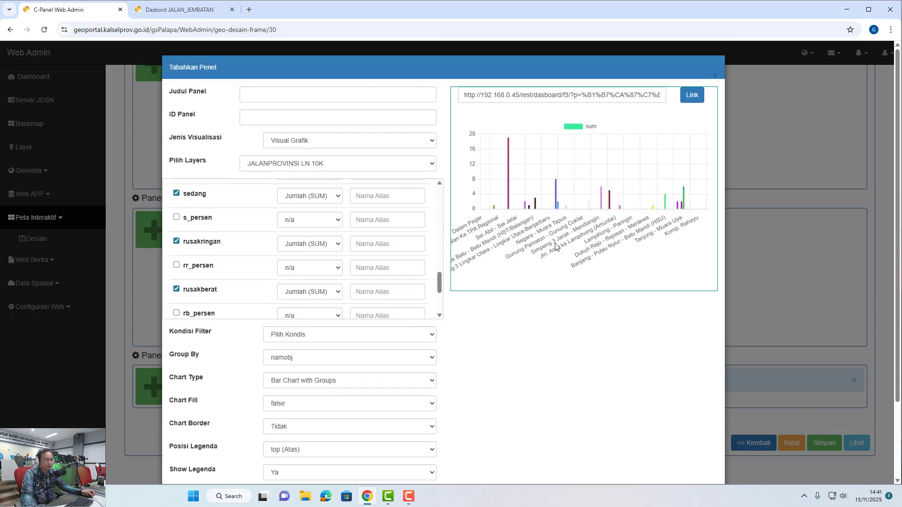
Change the chart type to Area chart
scroll(559, 281, "down", 3)
left_click(336, 290)
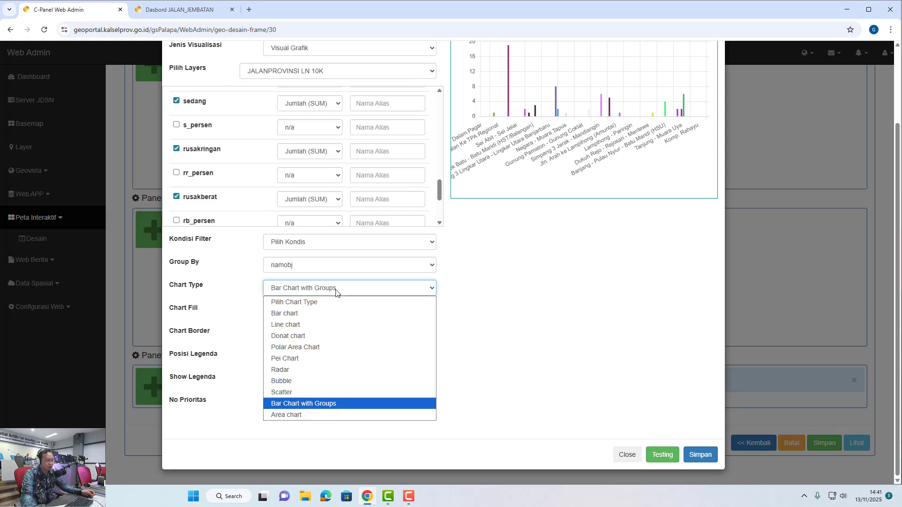
left_click(325, 413)
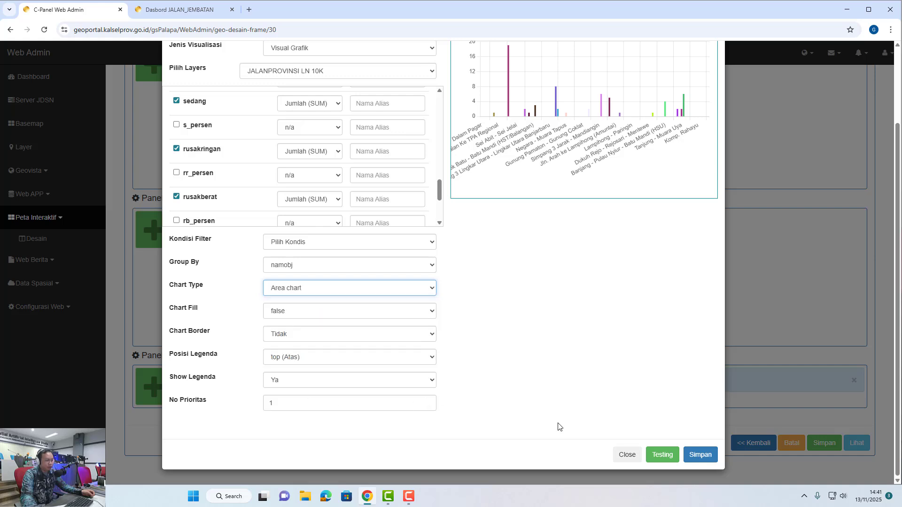
Test the Area chart preview, set the chart type back to Bar Chart with Groups and test the chart again
left_click(668, 455)
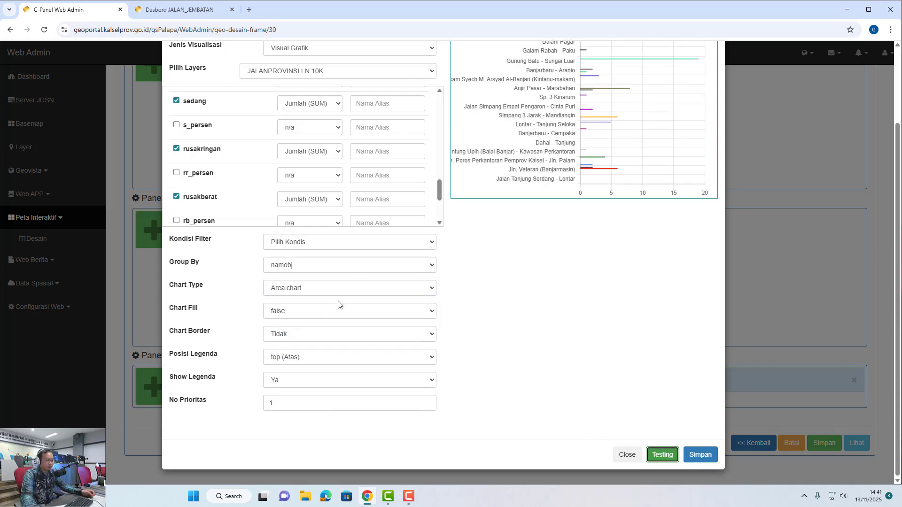
left_click(317, 288)
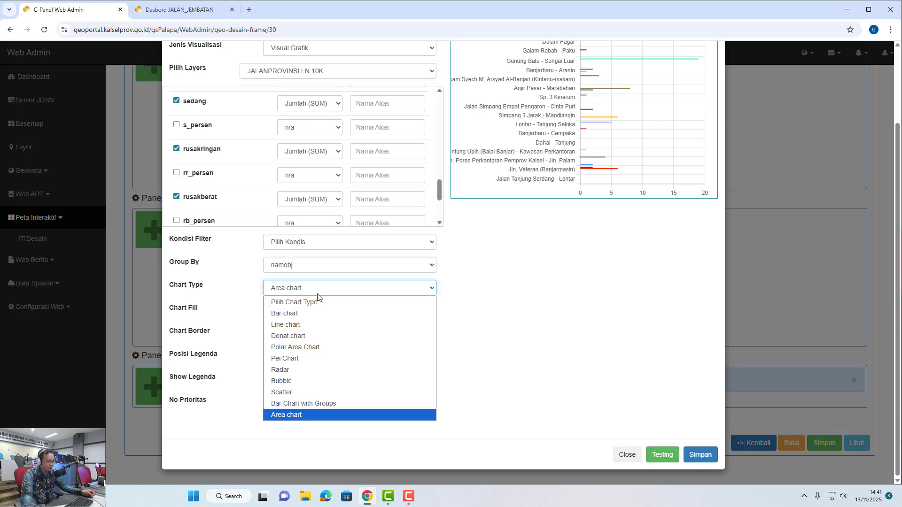
left_click(310, 407)
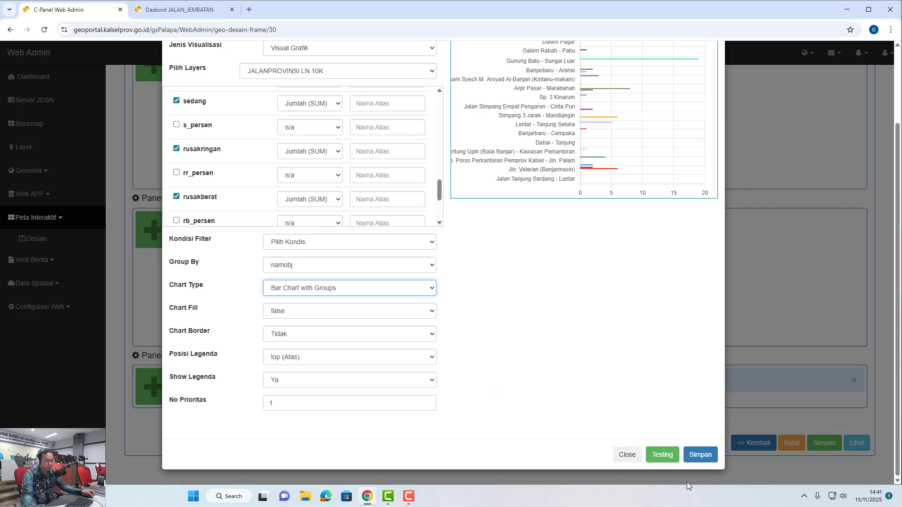
left_click(653, 454)
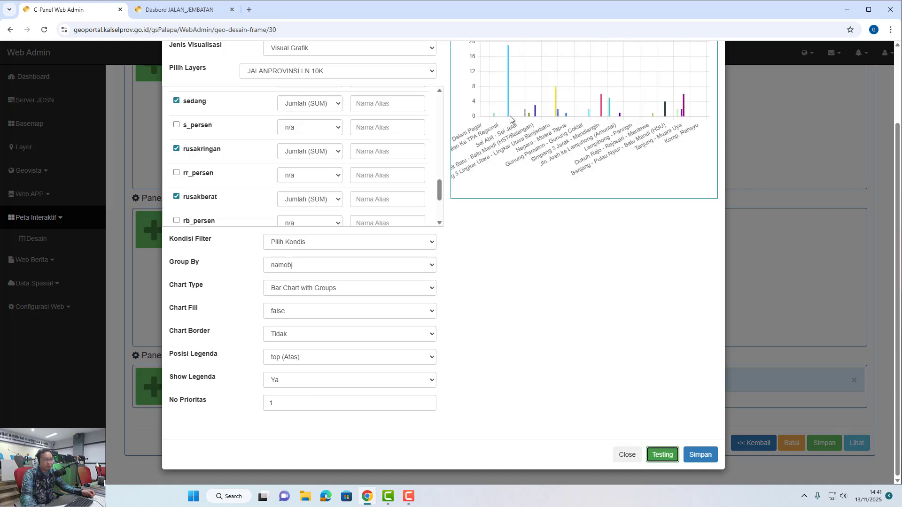
scroll(567, 174, "up", 2)
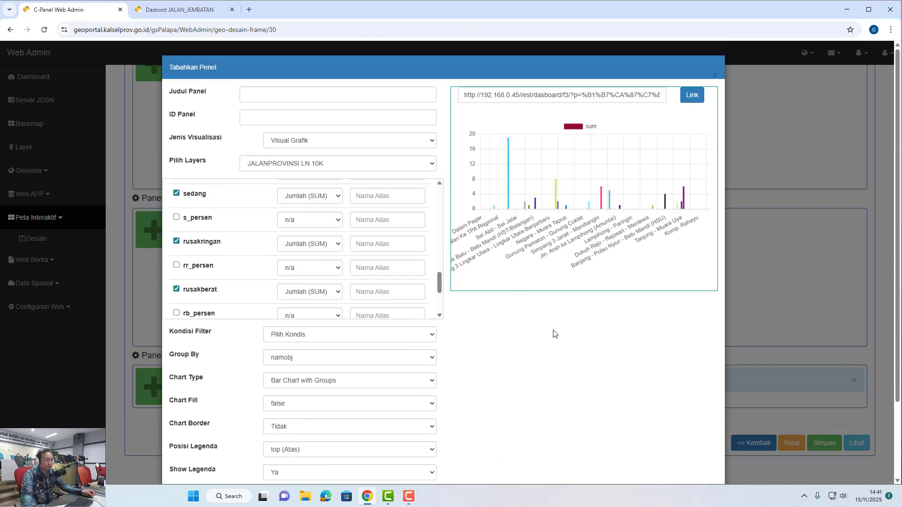
Enter the aliases Ruasak Berat, Rusak Ringan, Sedang and Baik for the rusakberat, rusakringan, sedang and baik columns
left_click(365, 290)
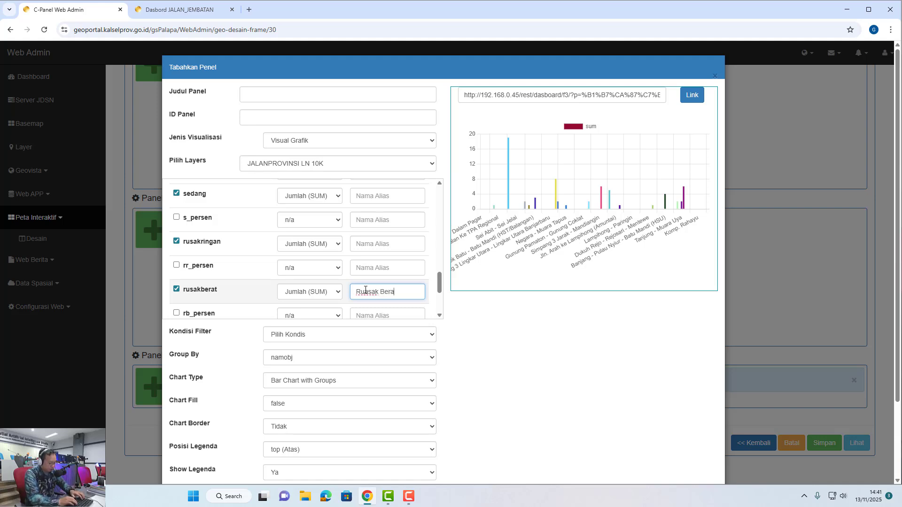
type("Ruasak Berat")
left_click(371, 245)
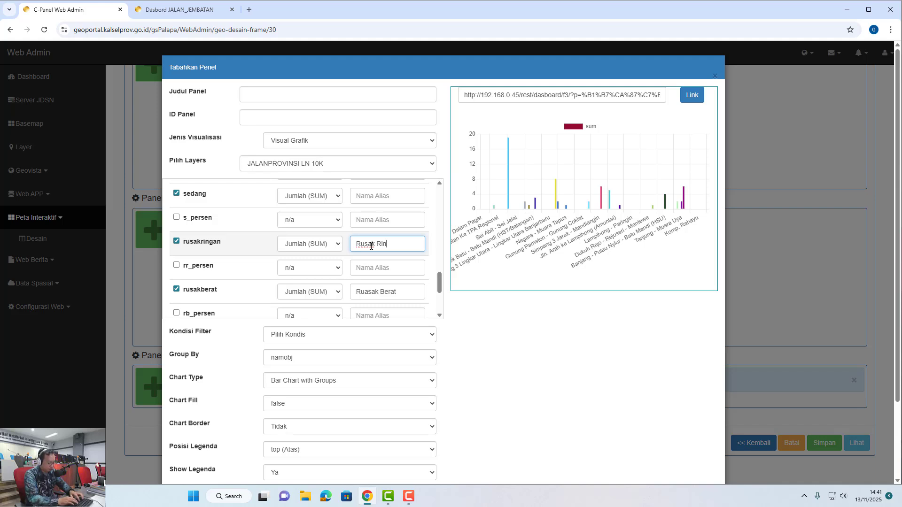
type("Rusak Ringan")
left_click(376, 199)
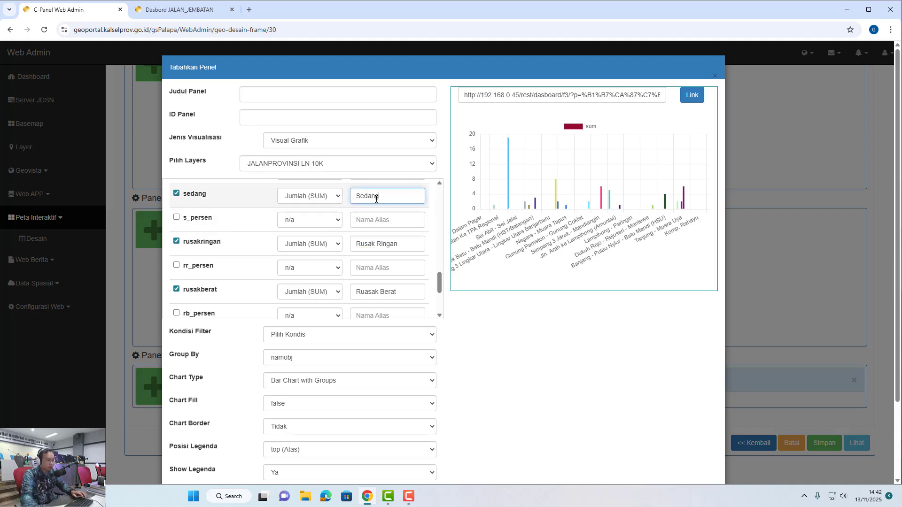
type("Sedang")
scroll(376, 199, "up", 2)
left_click(360, 243)
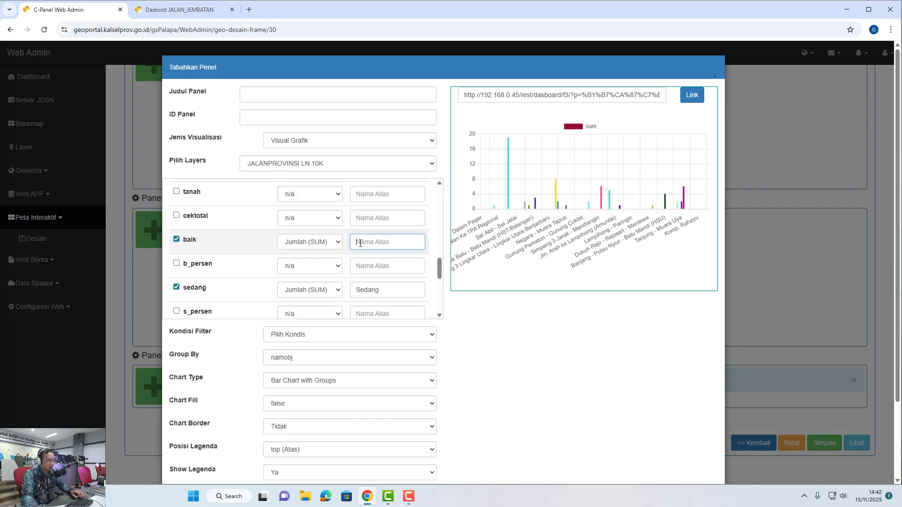
type("Baik")
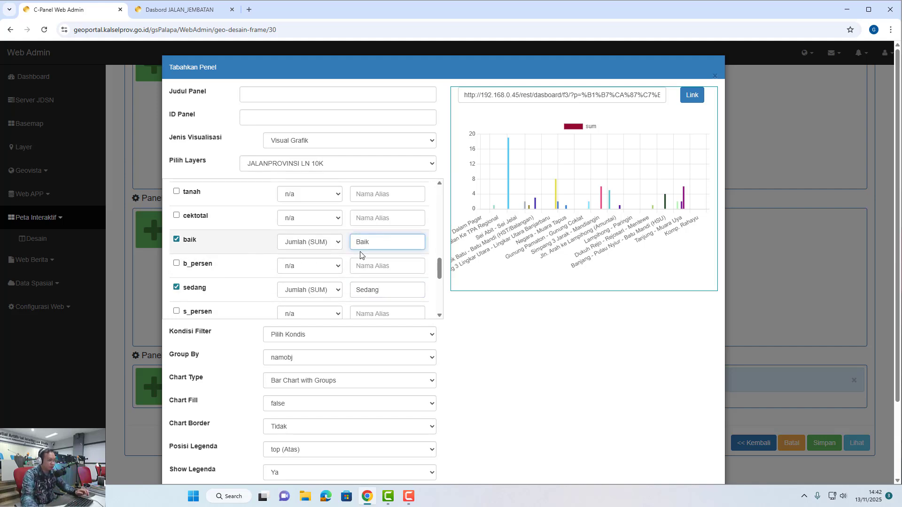
Test the chart with its aliases and examine the preview by toggling the baik and rusak ringan series in the legend
scroll(342, 252, "down", 3)
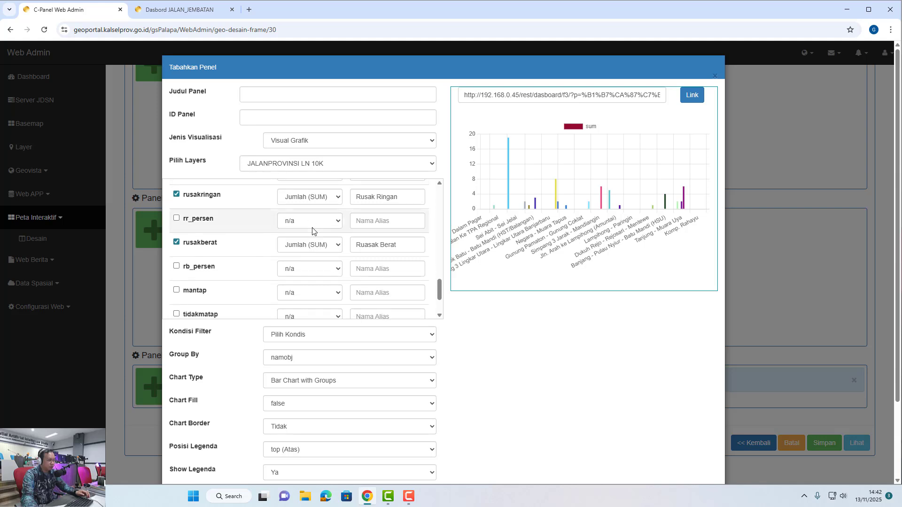
scroll(313, 231, "down", 1)
scroll(545, 357, "down", 2)
left_click(663, 455)
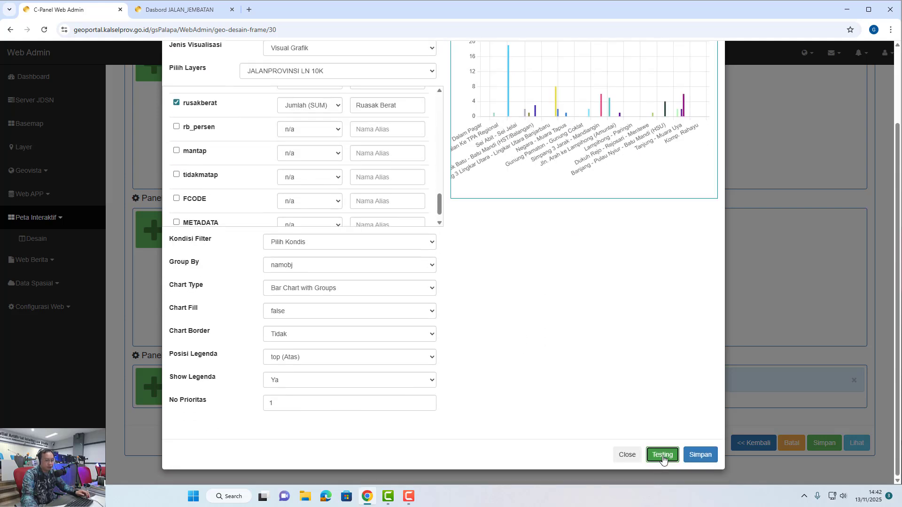
scroll(611, 306, "up", 2)
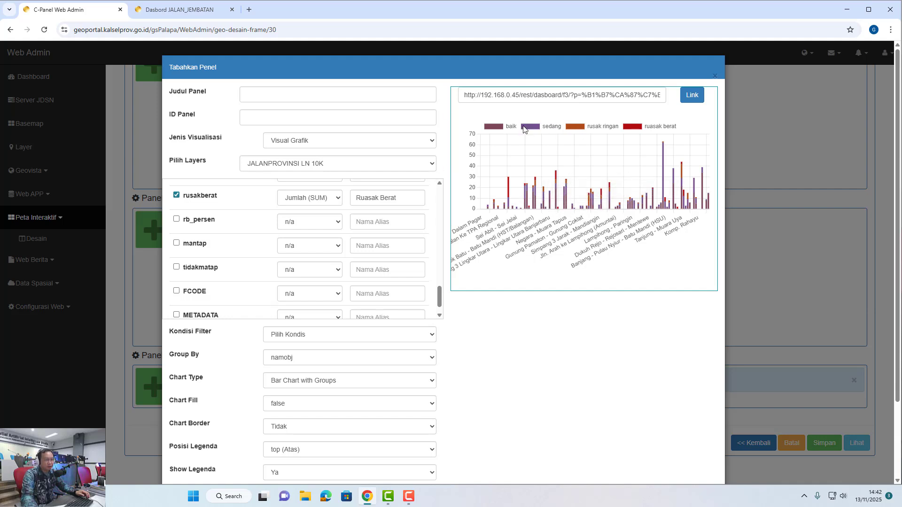
left_click(510, 127)
left_click(509, 127)
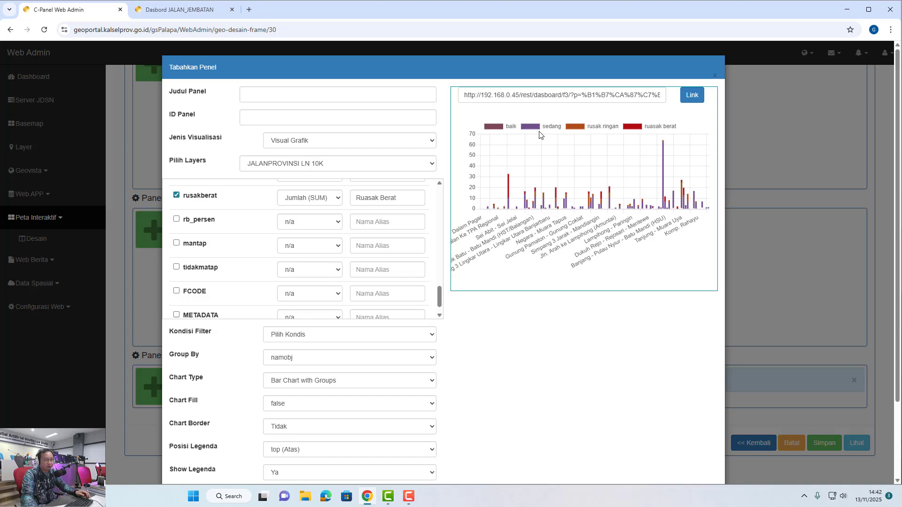
left_click(614, 131)
scroll(544, 328, "down", 1)
scroll(545, 329, "up", 1)
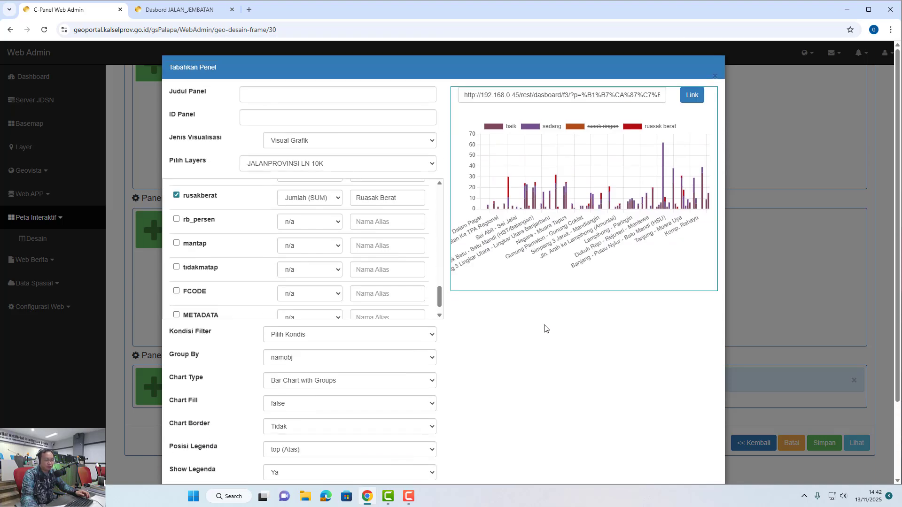
scroll(545, 328, "down", 2)
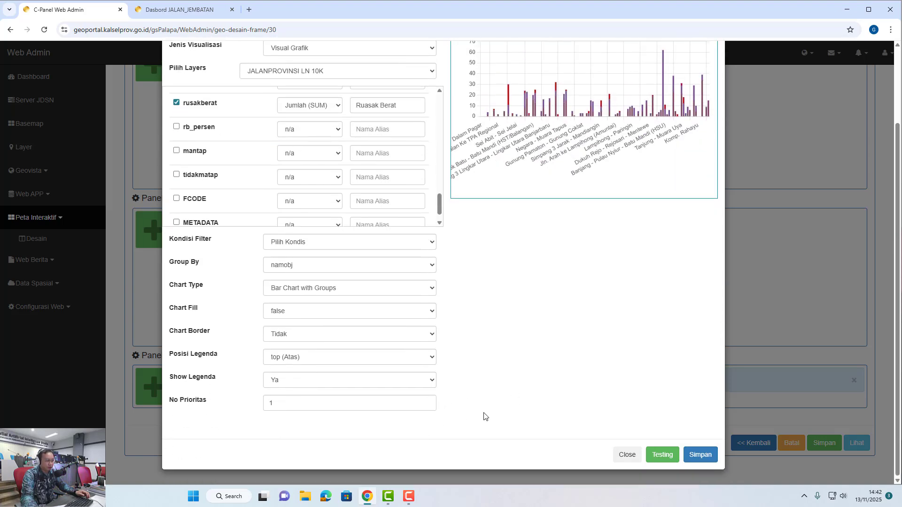
scroll(539, 338, "up", 2)
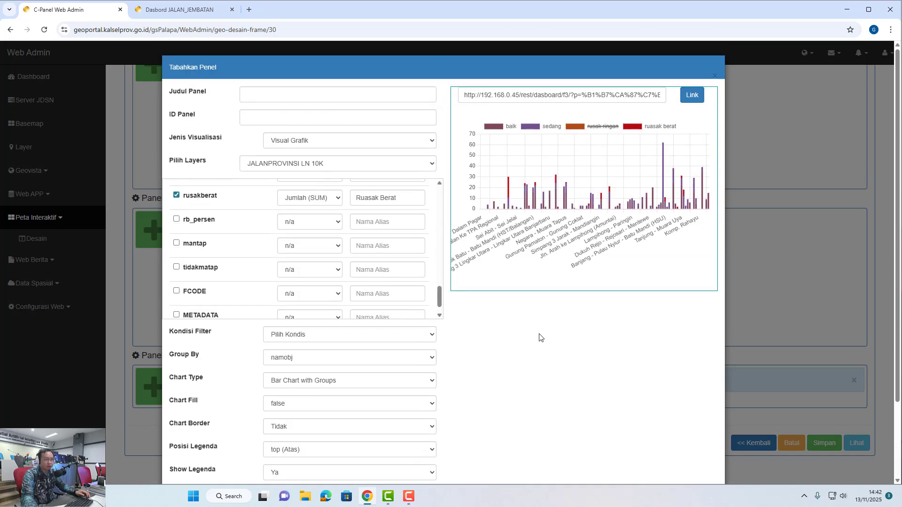
Set the chart's legend position to Right(Kanan) and test the chart again
scroll(539, 337, "down", 1)
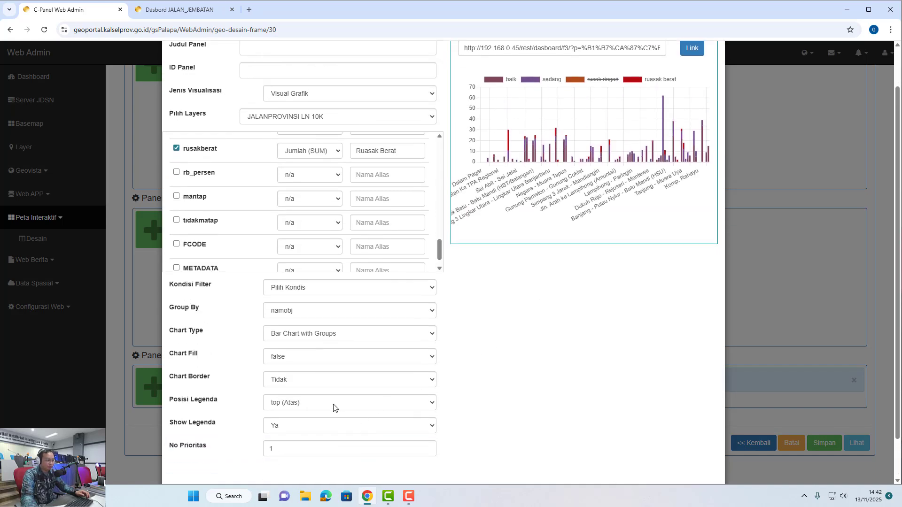
left_click(318, 403)
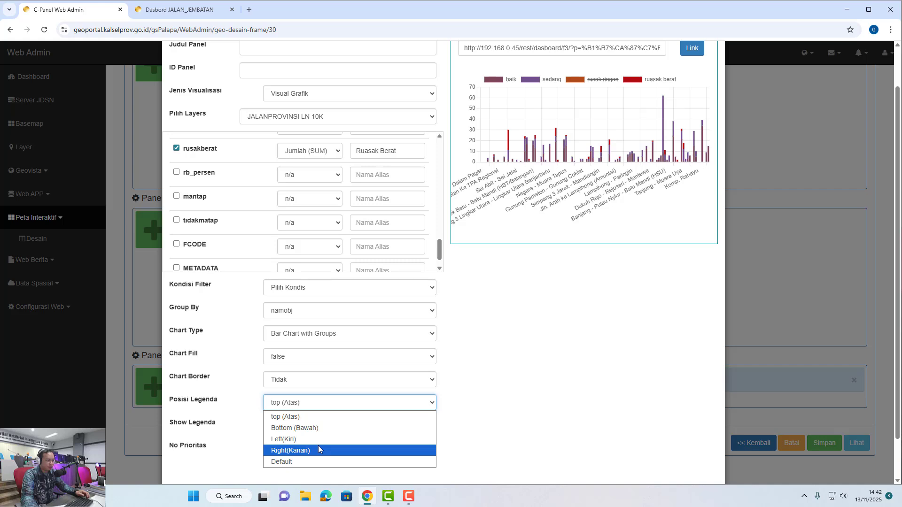
left_click(318, 449)
scroll(525, 410, "down", 1)
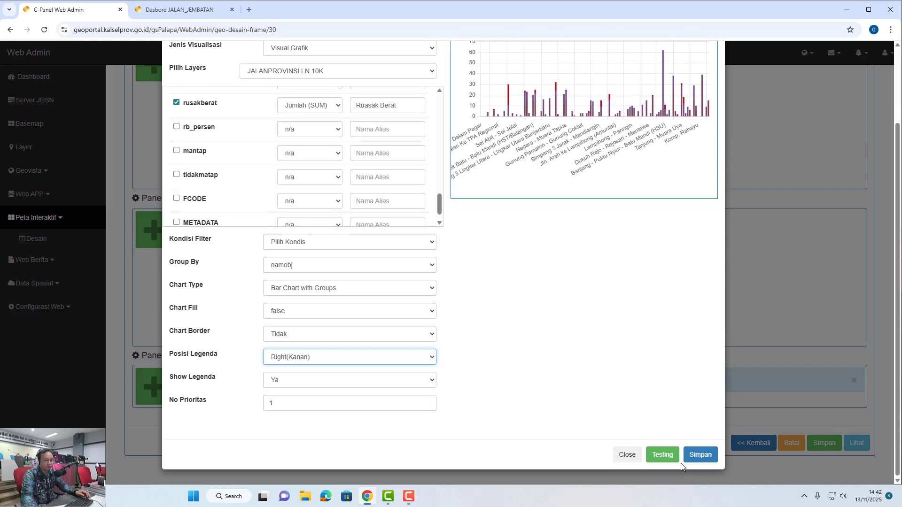
left_click(671, 455)
scroll(640, 389, "up", 2)
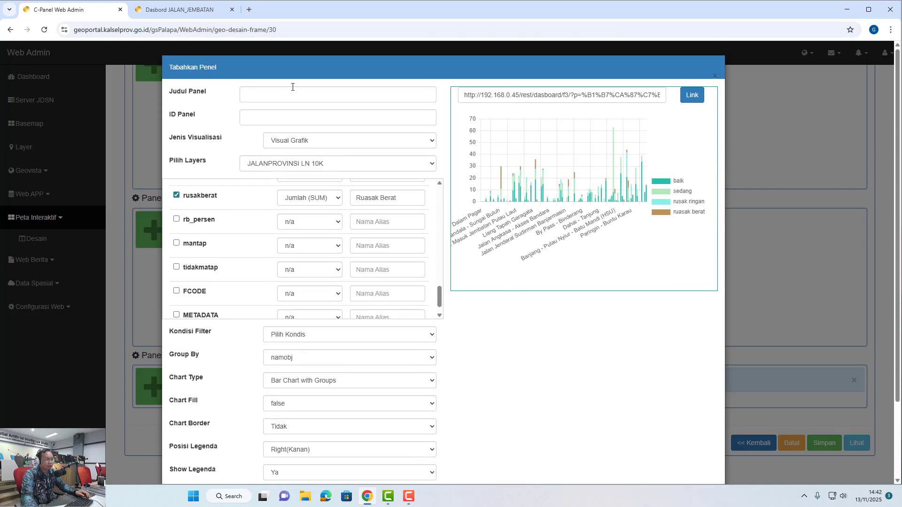
Enter the panel title Kondis Berdasarkan Ruas Jalan and the panel ID knd_byruas
left_click(292, 93)
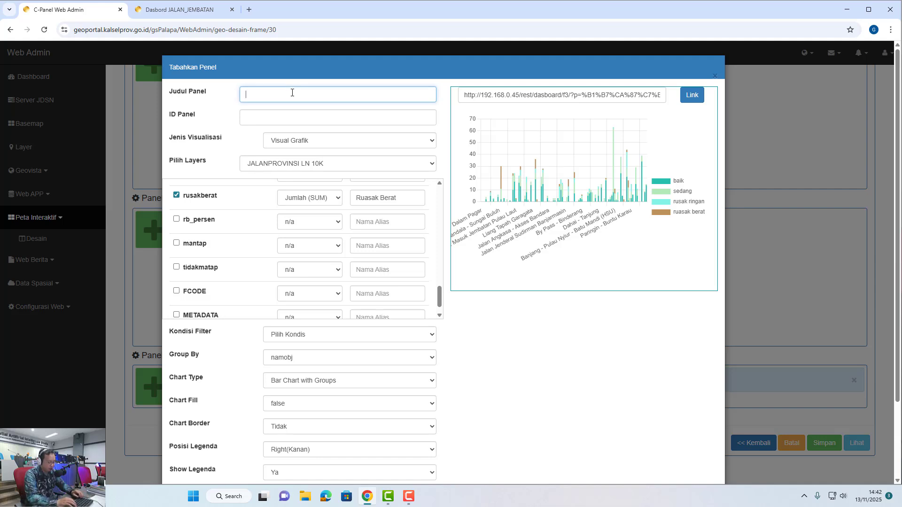
type("Kondis ")
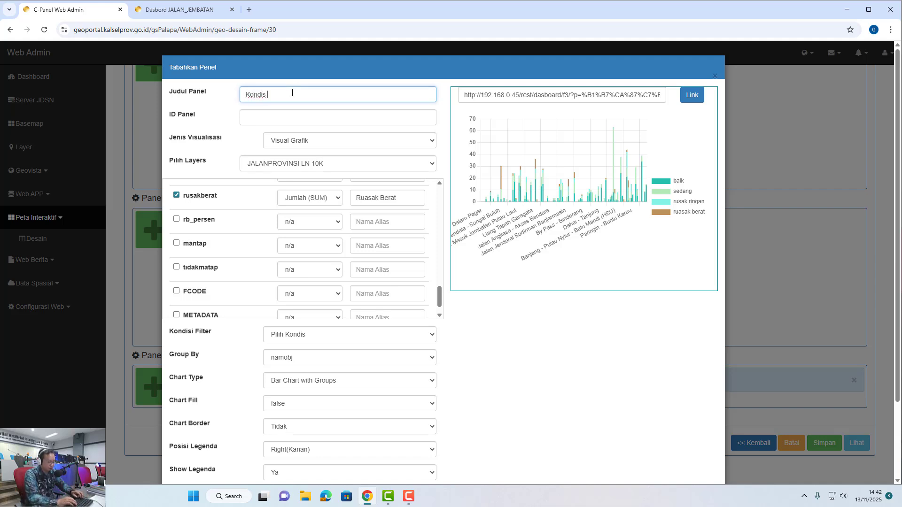
type("Berdasarkan Ruas Jalan")
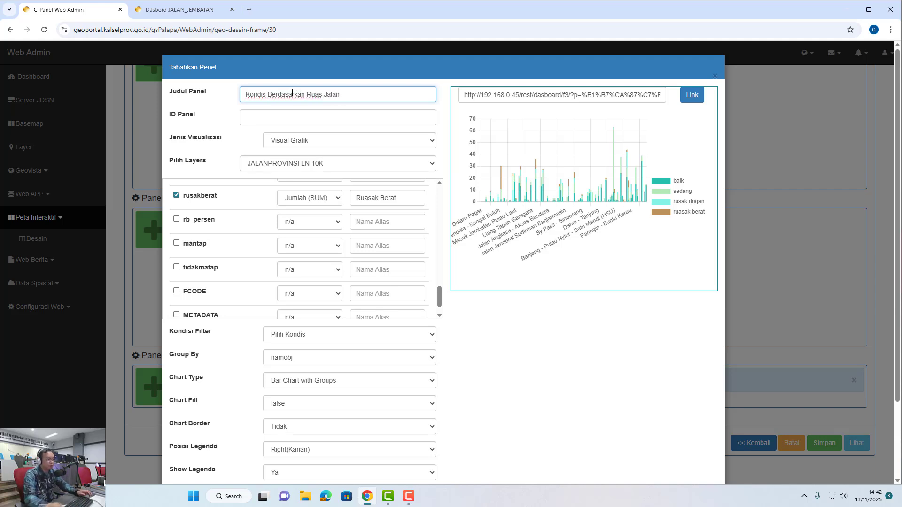
left_click(279, 118)
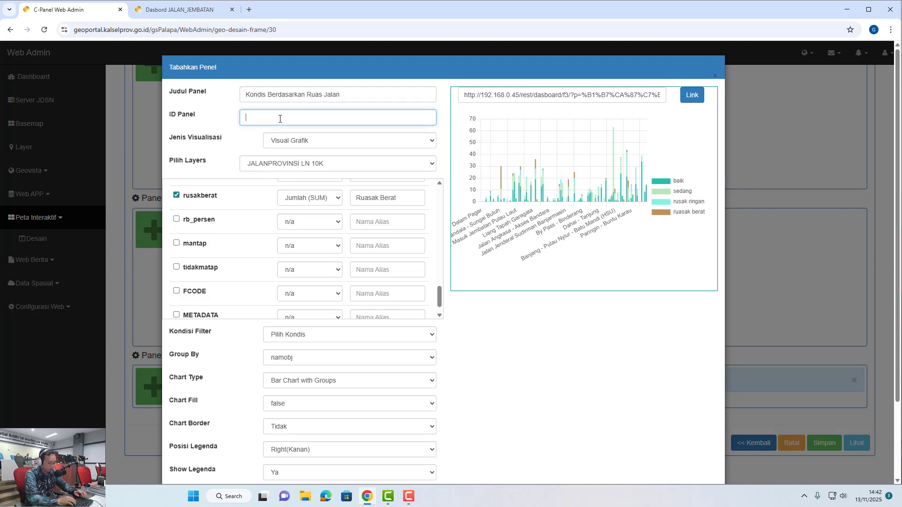
type("kn")
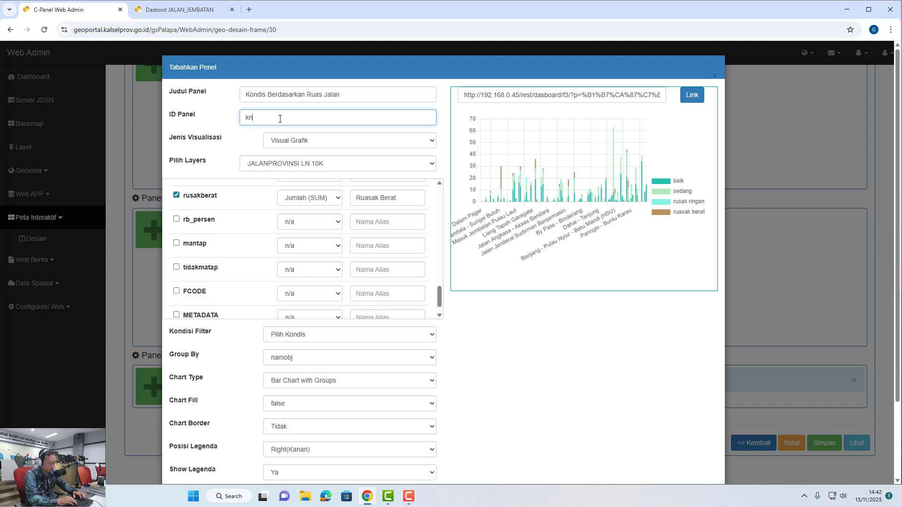
type("d_byruas")
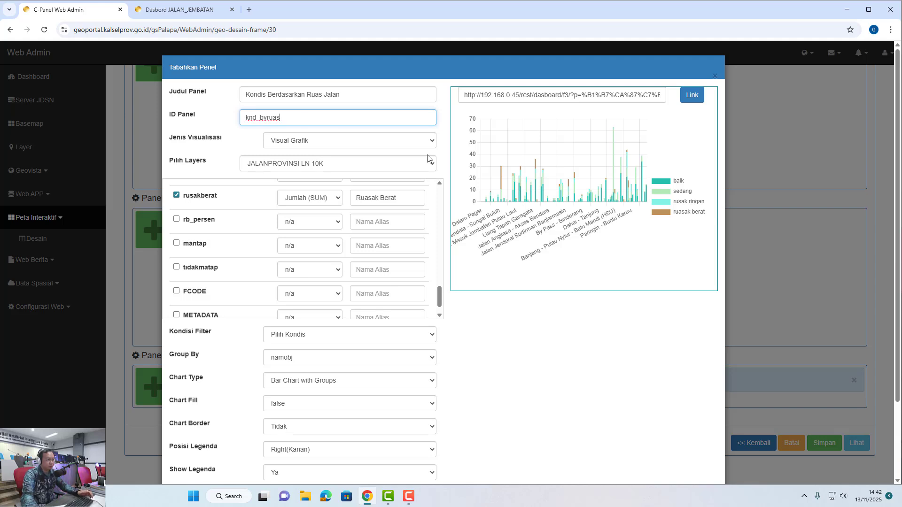
Test the titled chart, save it as a new item in the bottom panel and close the dialog
scroll(459, 329, "down", 4)
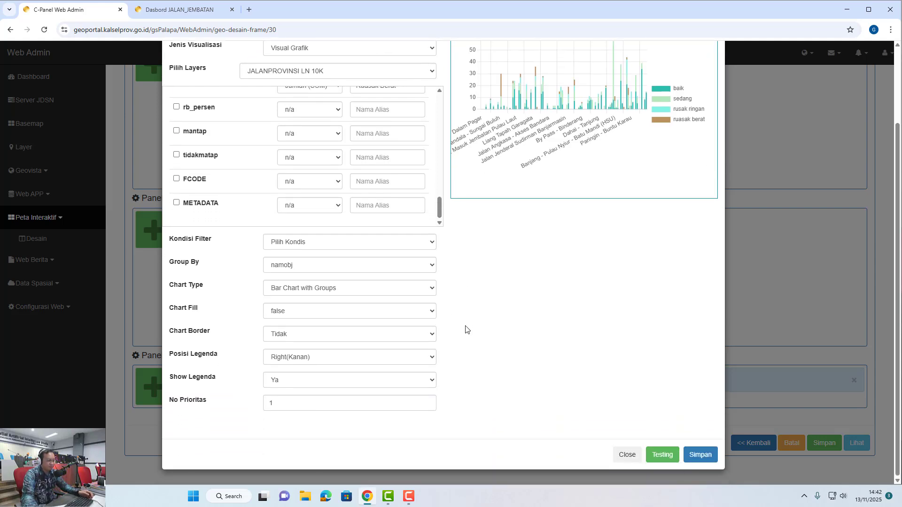
left_click(662, 455)
scroll(656, 365, "up", 2)
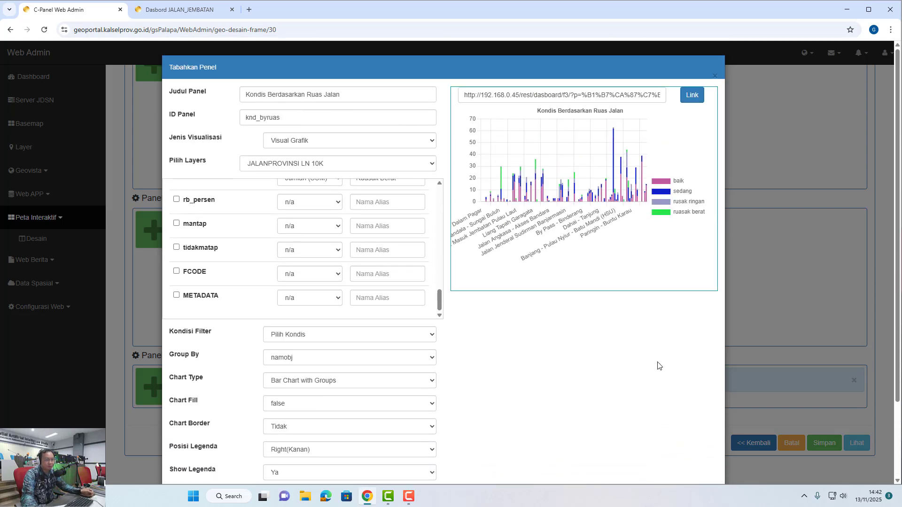
scroll(659, 374, "down", 2)
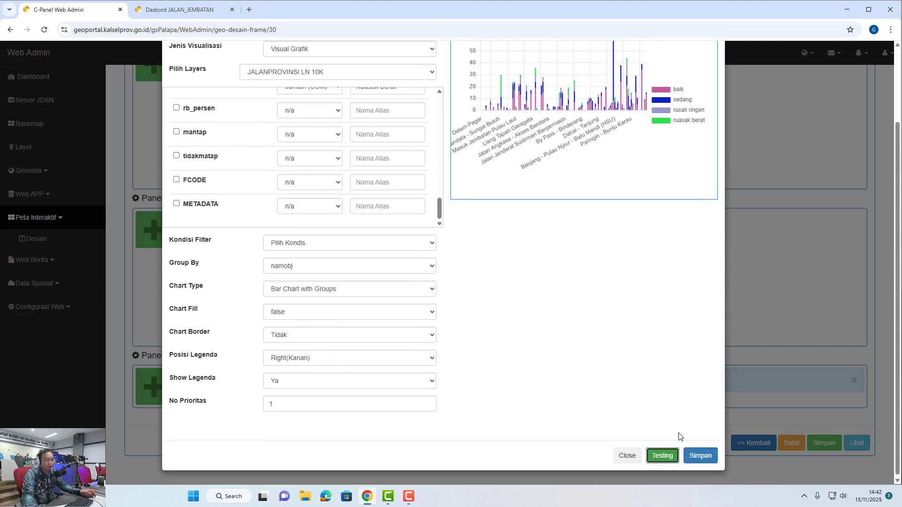
left_click(700, 455)
scroll(677, 447, "down", 1)
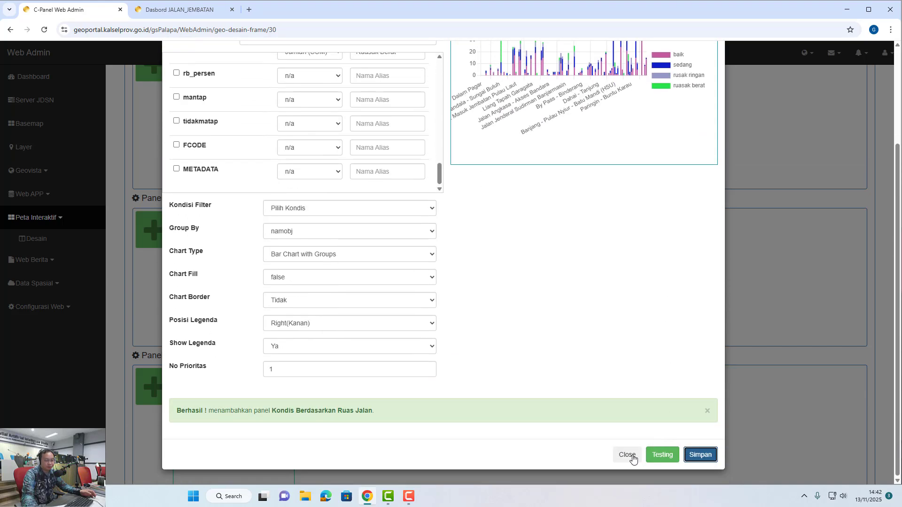
left_click(631, 456)
scroll(470, 404, "down", 2)
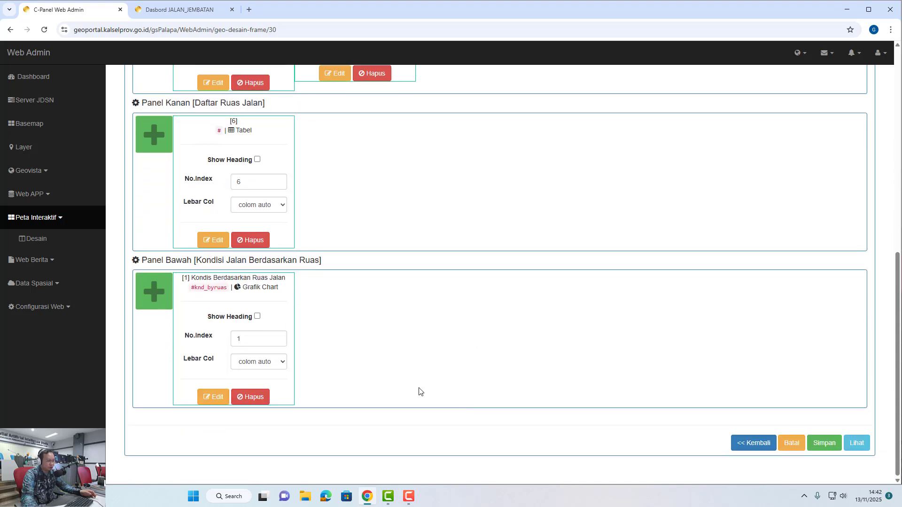
Set the No.Index of the Panjang Berdasarkan Fungsi Jalan chart to 6 and the Panjang Berdasarkan Konstruksi chart to 7
scroll(295, 328, "up", 7)
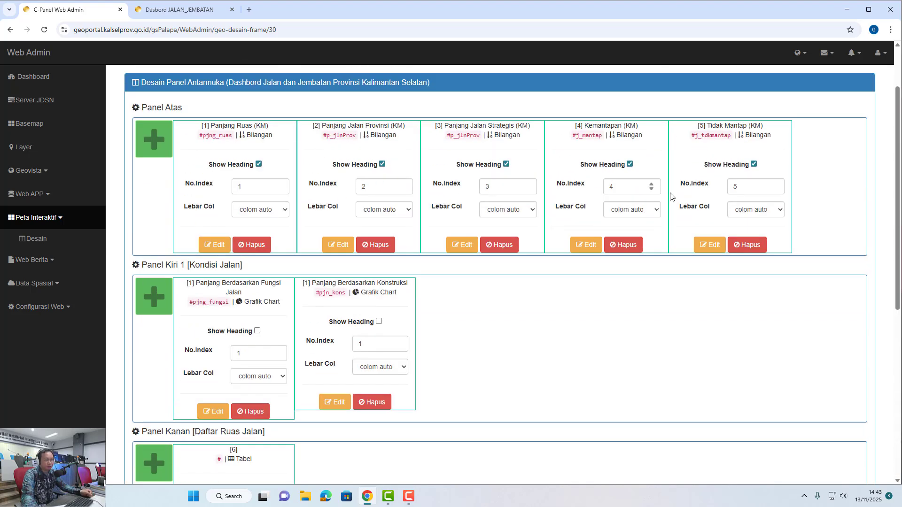
double_click(245, 354)
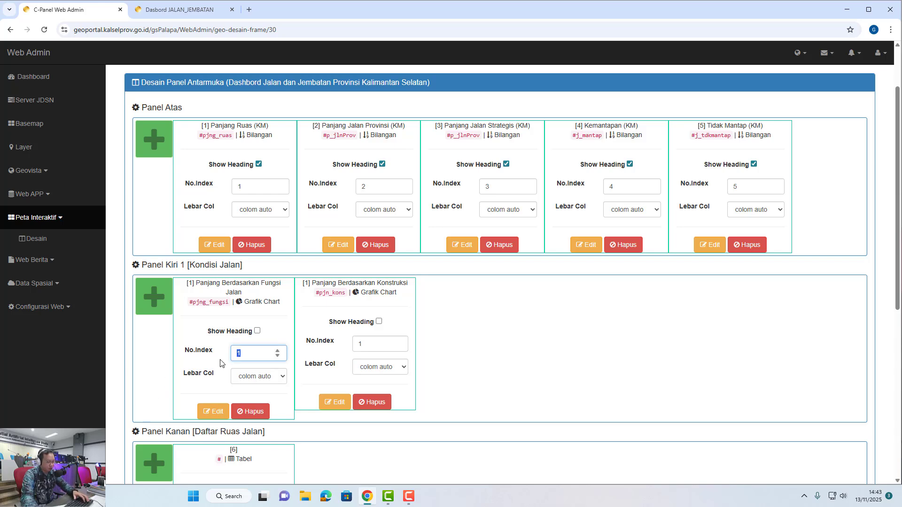
type("6")
double_click(362, 346)
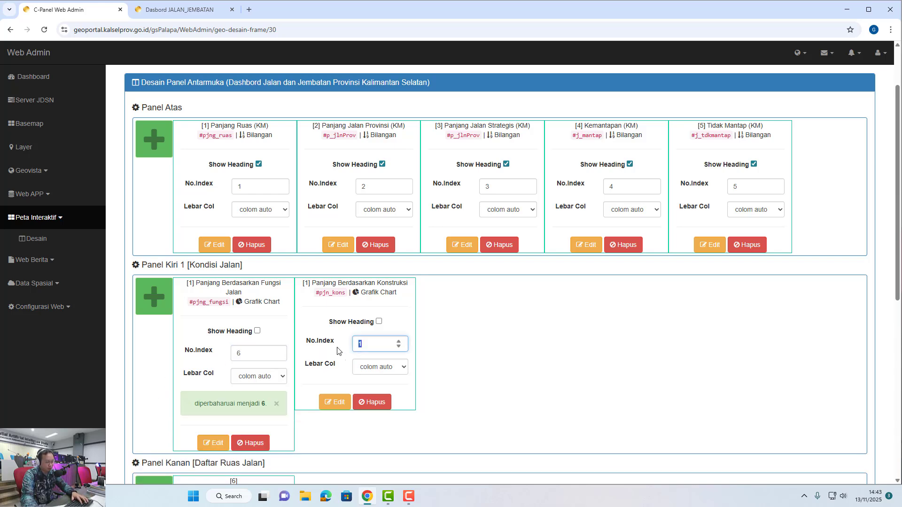
type("7")
Set the No.Index of the Panel Kanan table to 8 and the Panel Bawah chart to 9
scroll(284, 368, "down", 3)
double_click(245, 402)
type("8")
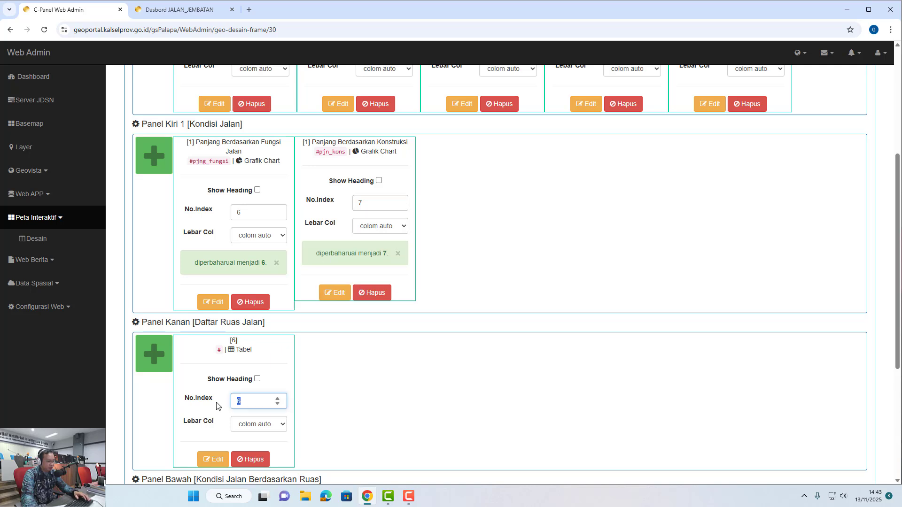
left_click(389, 376)
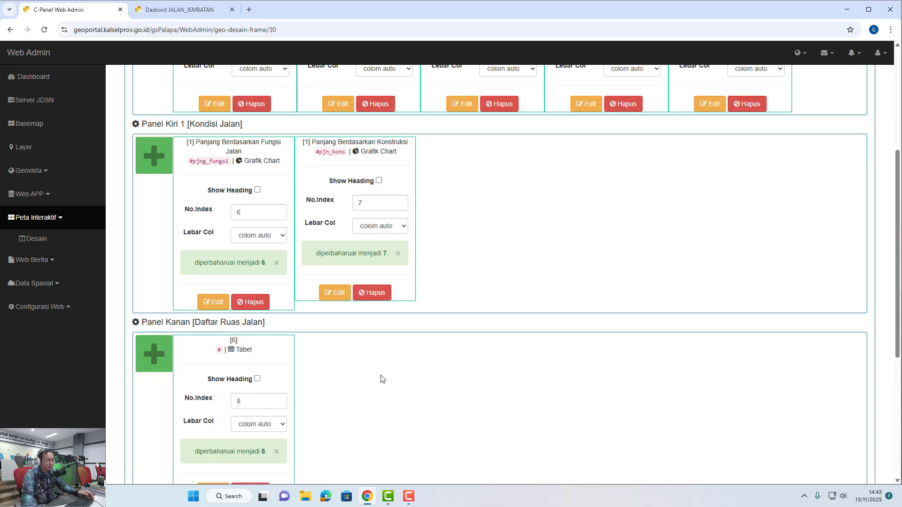
scroll(371, 374, "up", 1)
scroll(342, 358, "down", 3)
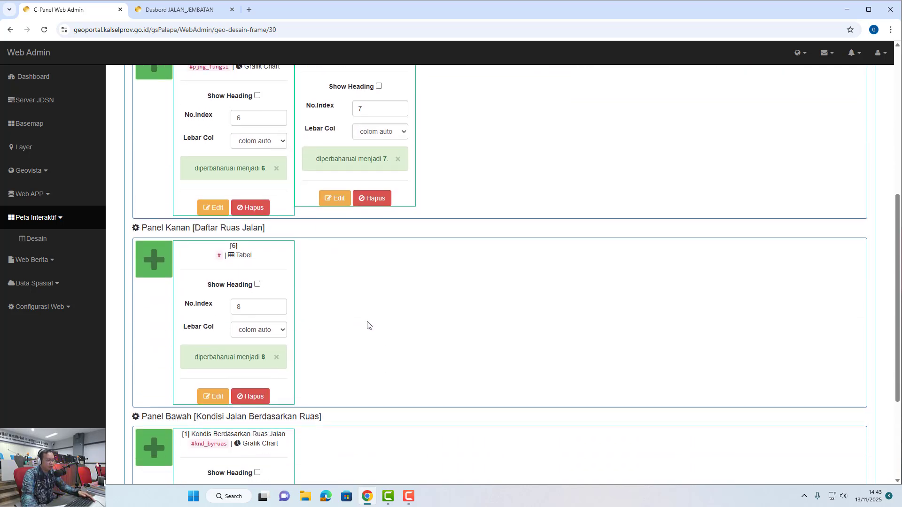
scroll(366, 326, "down", 3)
double_click(244, 353)
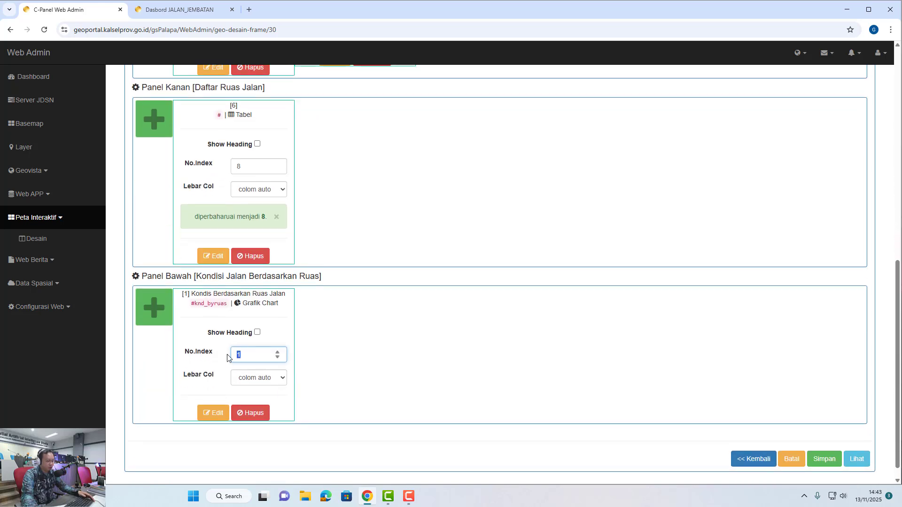
type("9")
left_click(380, 339)
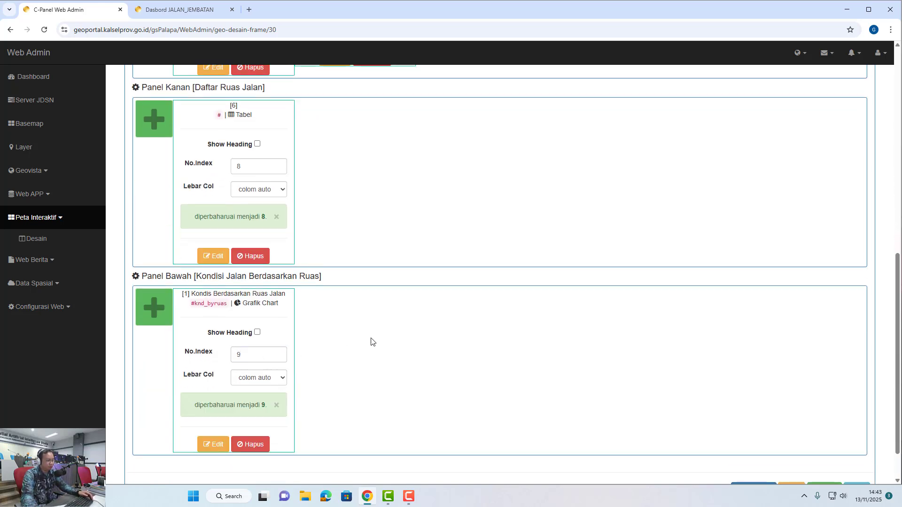
Enable Show Heading for the table in Panel Kanan
scroll(371, 342, "up", 2)
left_click(235, 243)
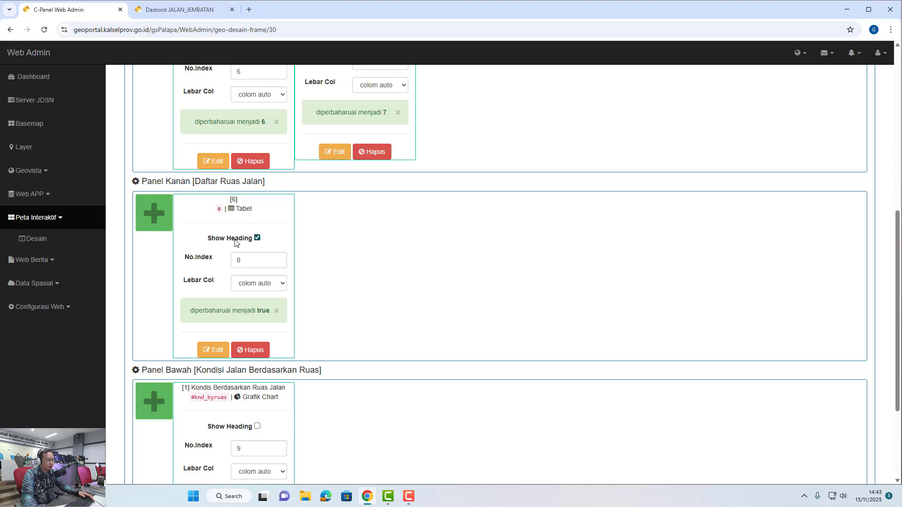
scroll(382, 255, "up", 3)
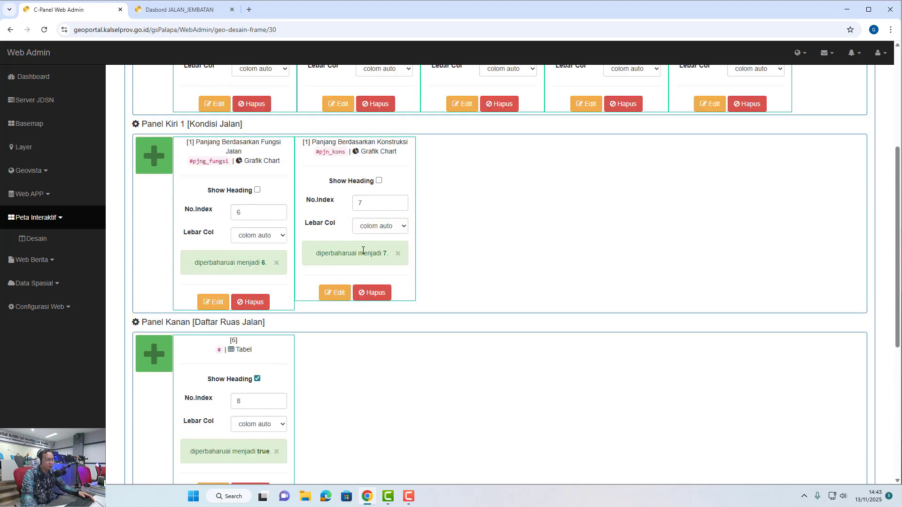
scroll(357, 240, "up", 3)
scroll(357, 282, "down", 9)
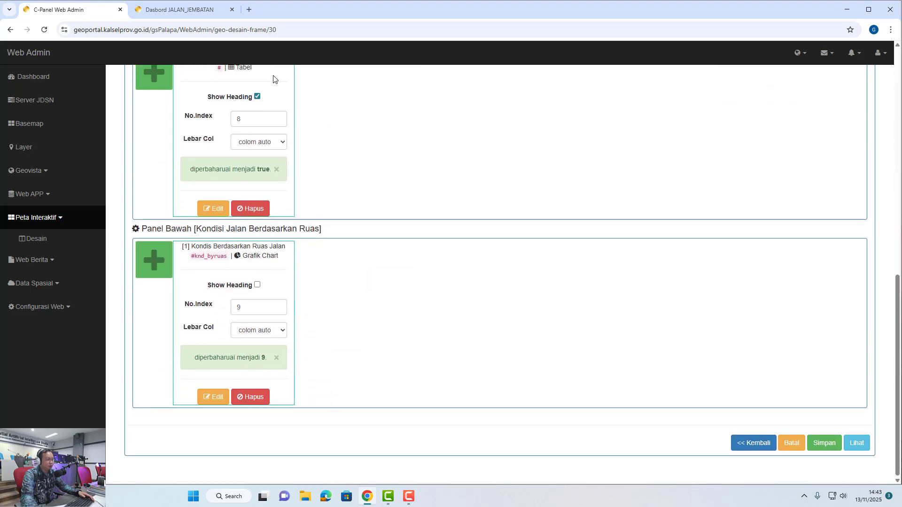
Reload the published JALAN_JEMBATAN dashboard and shift the map to check the updated panels
left_click(167, 10)
left_click(44, 29)
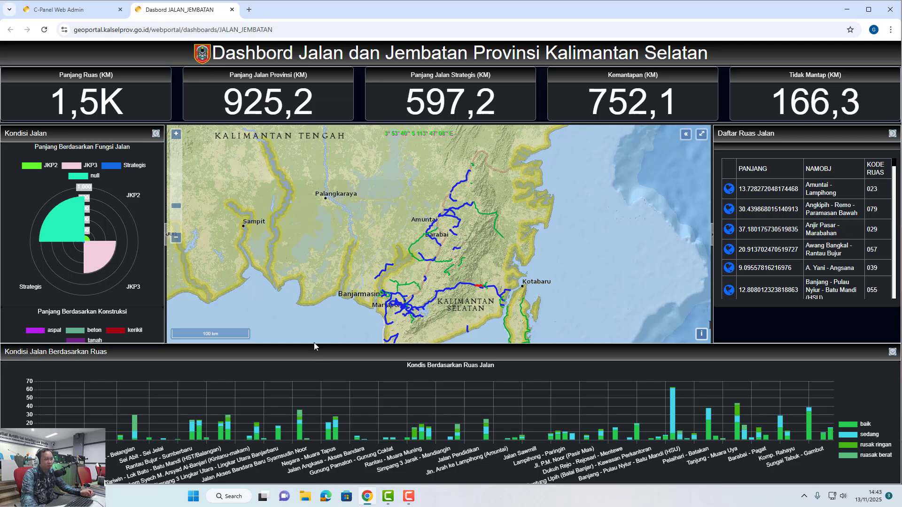
left_click_drag(341, 281, 323, 265)
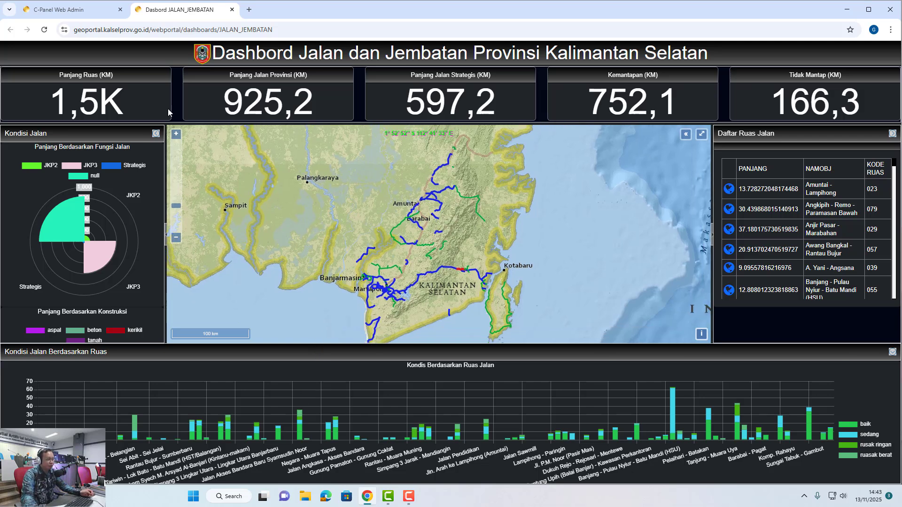
Return to the dashboard's frame settings in Web Admin and set the central map's basemap to Esri -Dark Gray
left_click(88, 19)
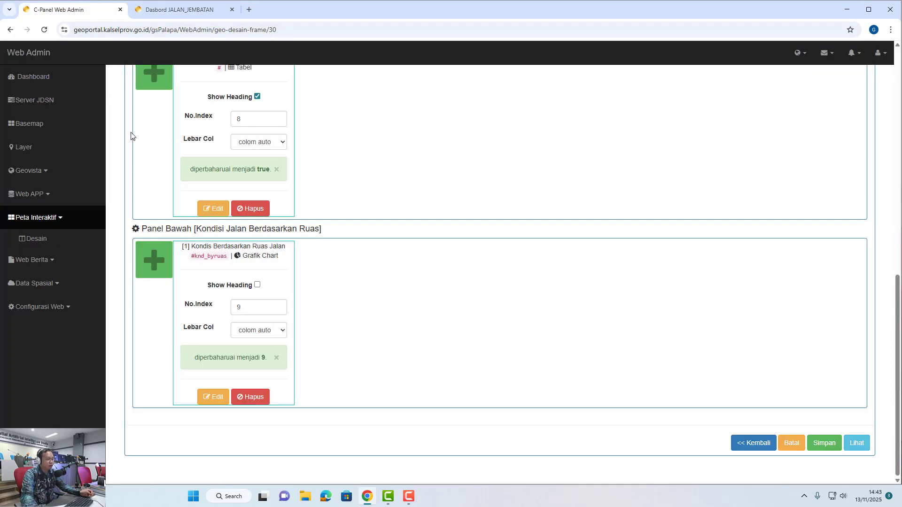
left_click(747, 444)
scroll(387, 324, "down", 2)
scroll(386, 325, "down", 7)
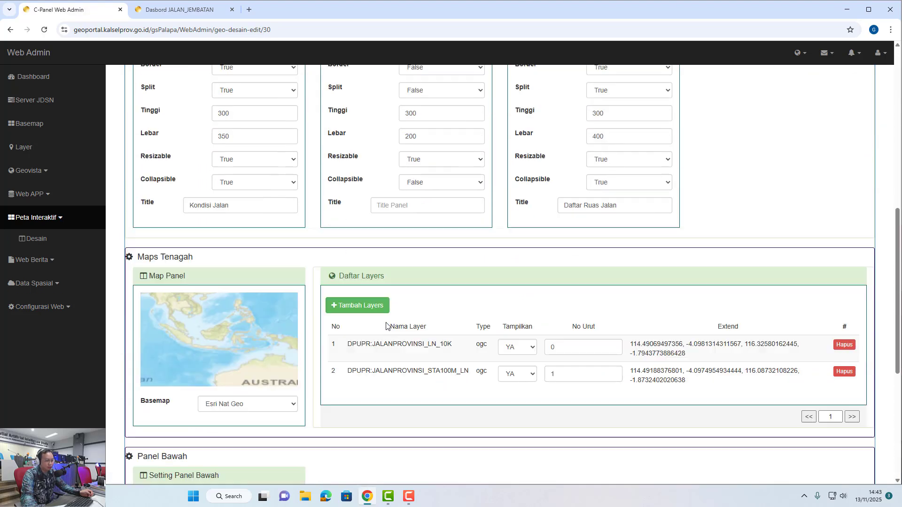
left_click(287, 359)
scroll(271, 329, "down", 1)
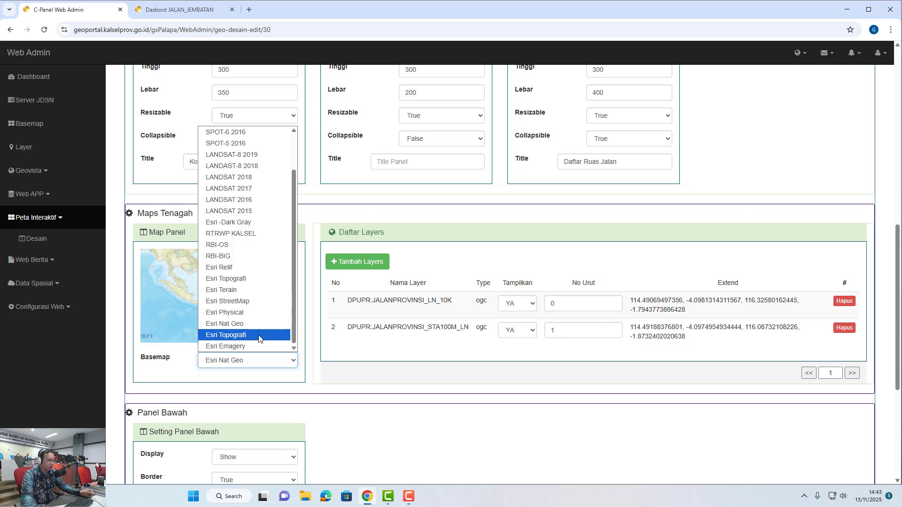
left_click(258, 303)
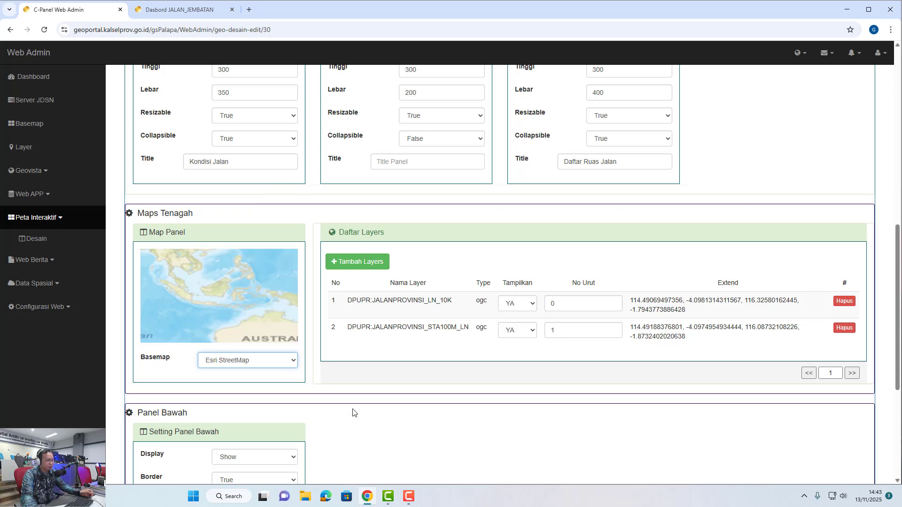
left_click(281, 364)
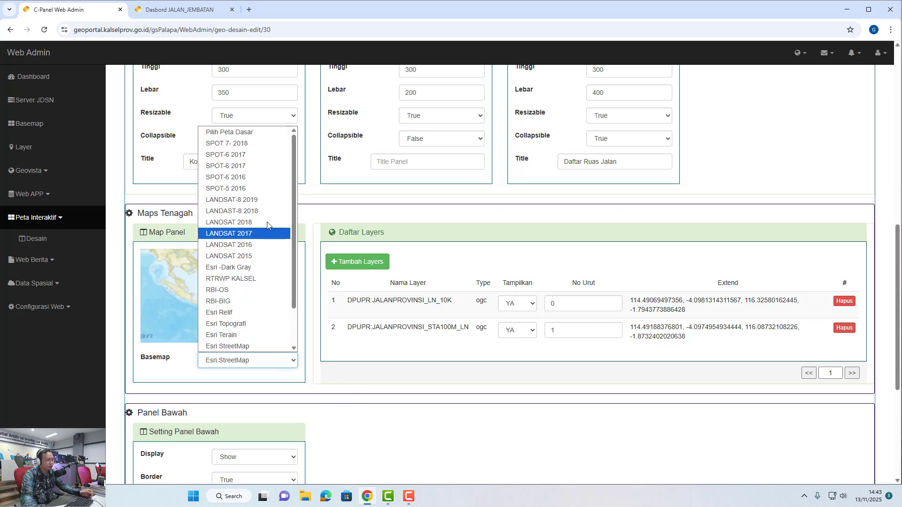
left_click(252, 266)
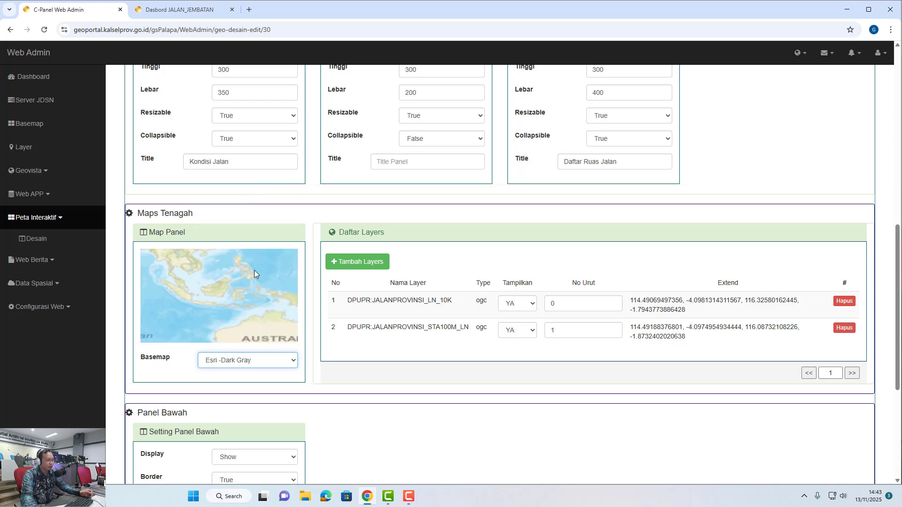
Save the updated frame settings, dismiss the message and reload the published dashboard
scroll(374, 392, "down", 5)
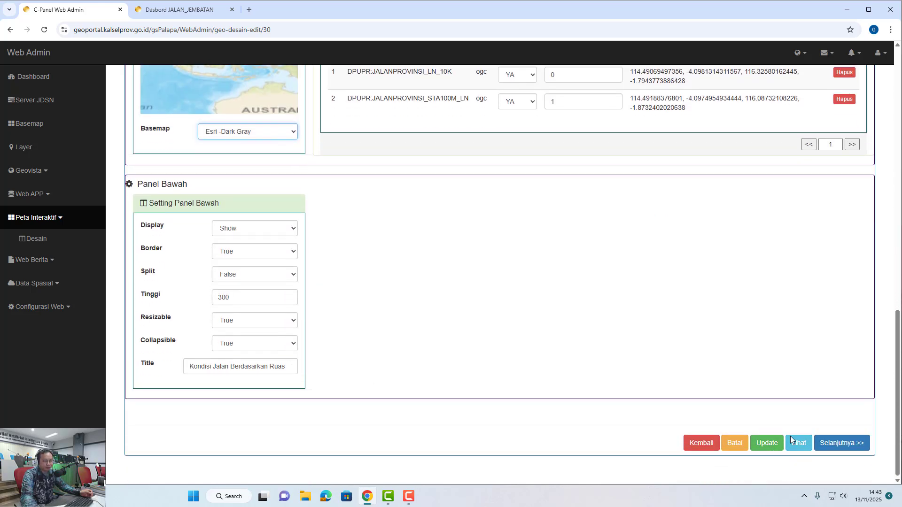
left_click(766, 443)
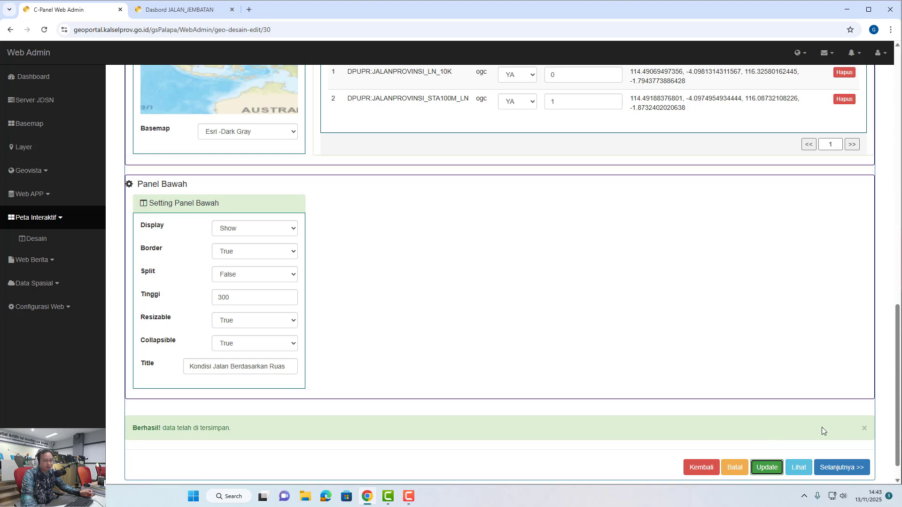
left_click(864, 429)
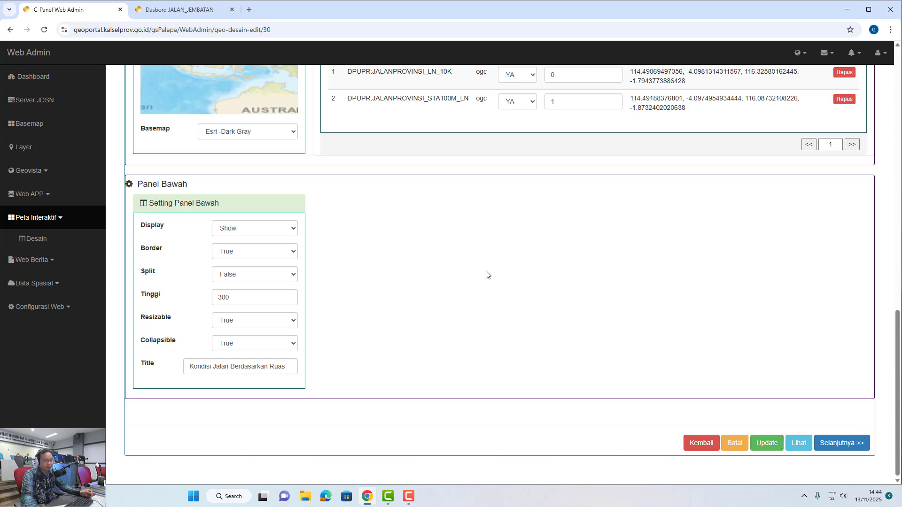
left_click(204, 14)
left_click(44, 30)
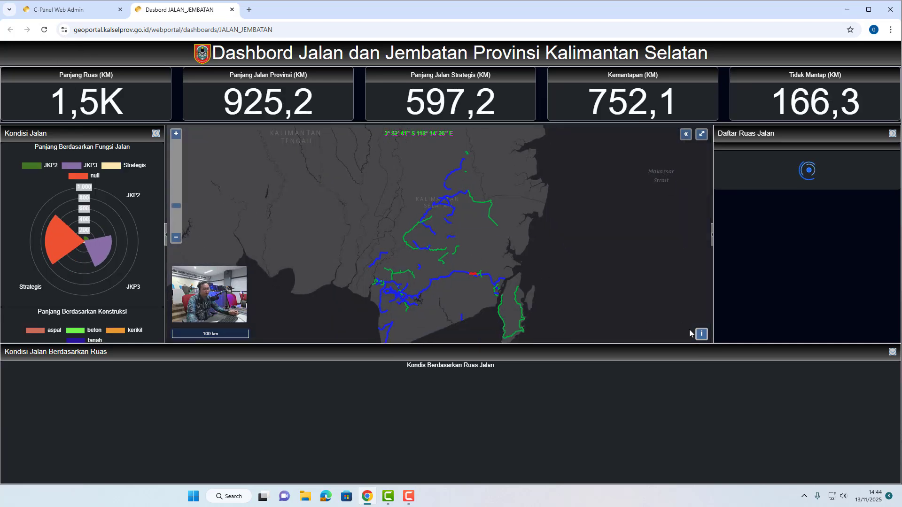
Open the dashboard map's layer list, widen its window and move it aside to uncover the map
left_click(702, 335)
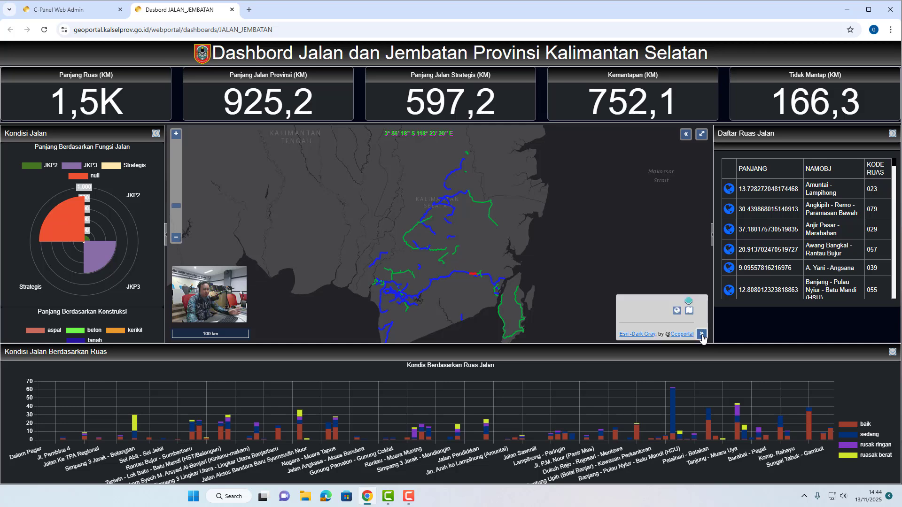
left_click(689, 311)
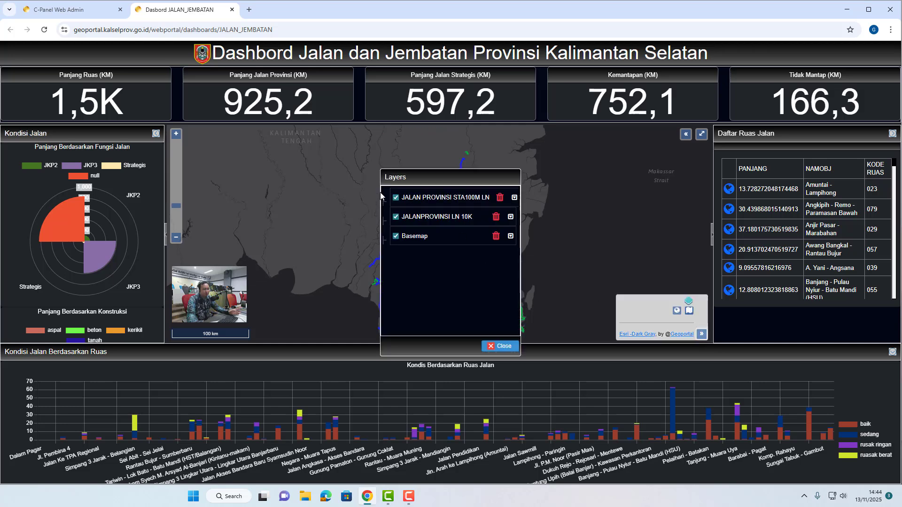
left_click_drag(382, 195, 269, 197)
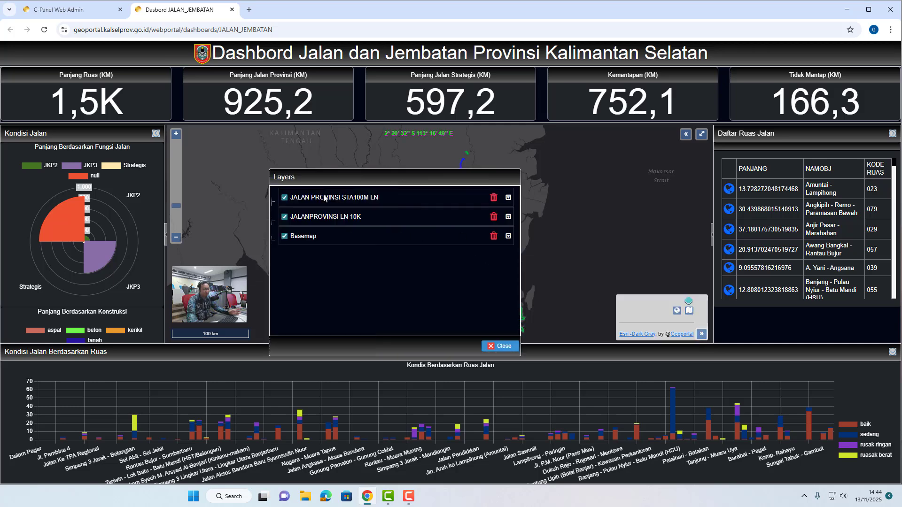
left_click_drag(337, 198, 237, 202)
Zoom in on the map to examine the colour-coded road segments at close range
scroll(405, 292, "up", 2)
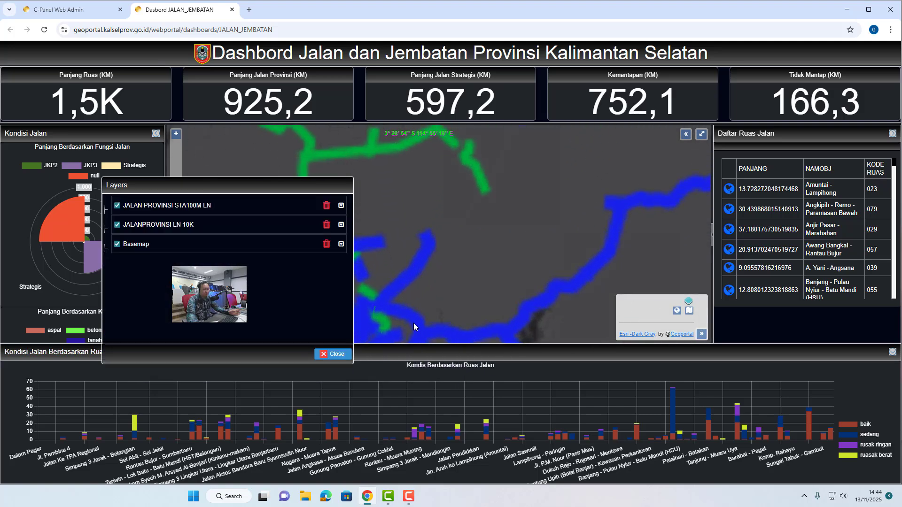
left_click_drag(413, 323, 508, 237)
scroll(453, 275, "up", 2)
scroll(507, 238, "up", 3)
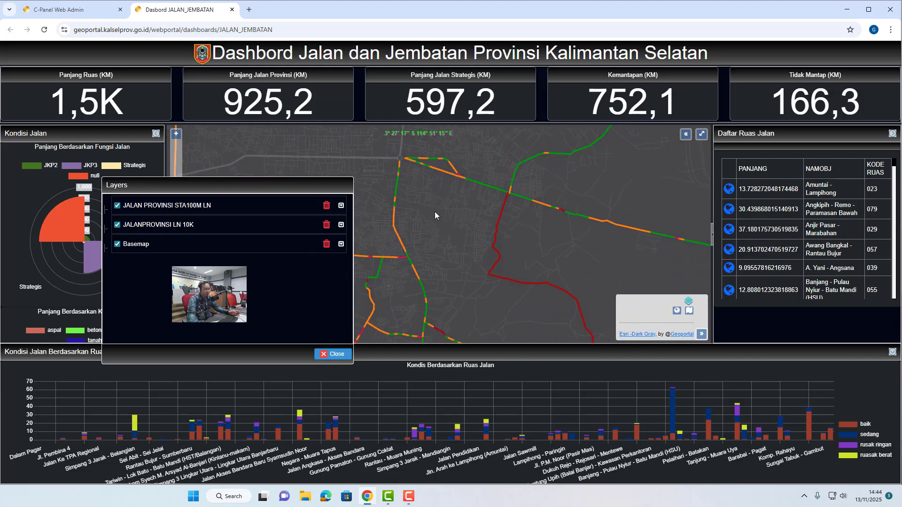
scroll(432, 225, "down", 1)
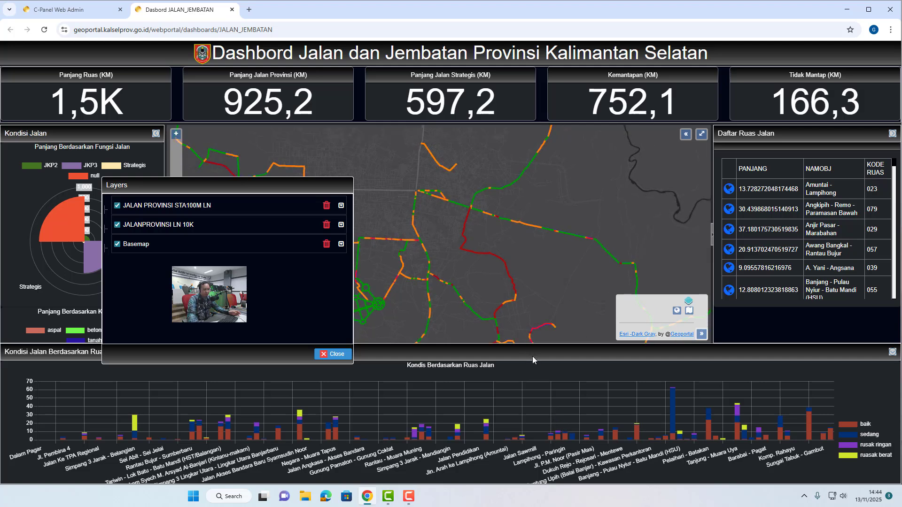
Try the Esri Emagery basemap on the map, restore Esri -Dark Gray, and close the basemap and layer windows
left_click(676, 312)
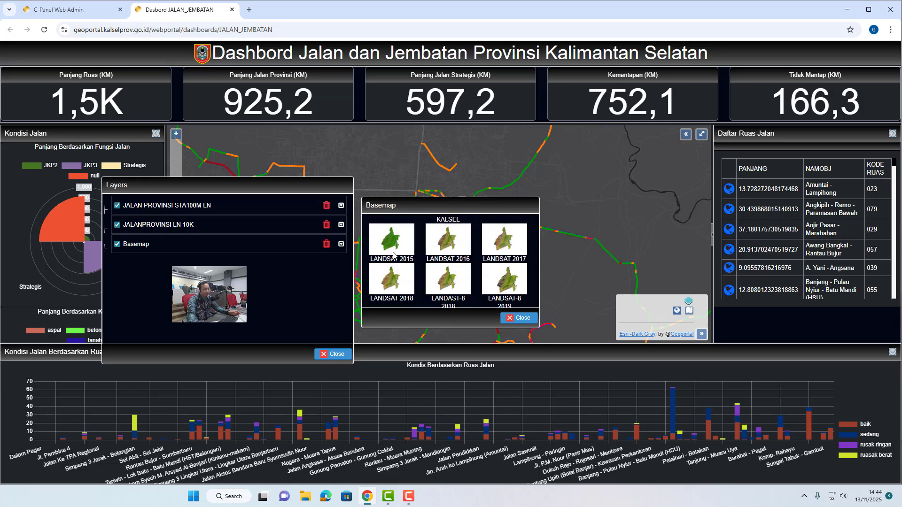
left_click(385, 245)
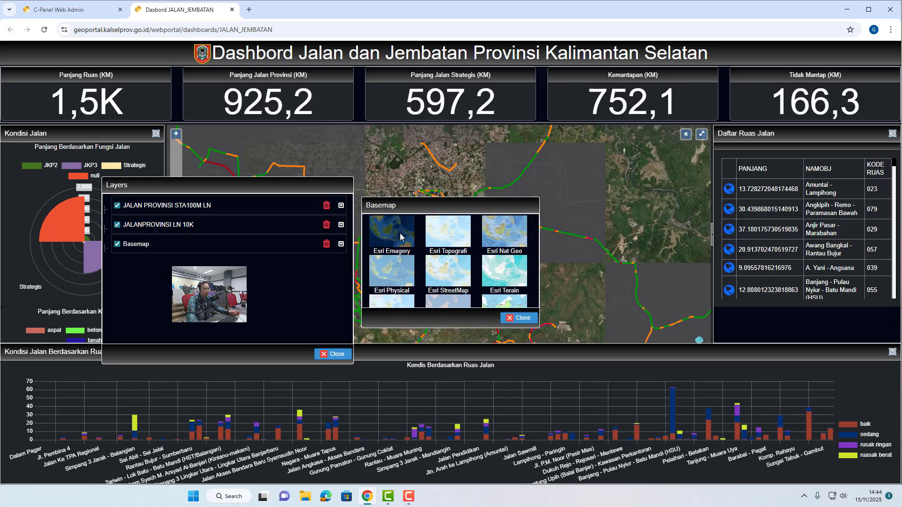
scroll(515, 272, "down", 2)
left_click(515, 272)
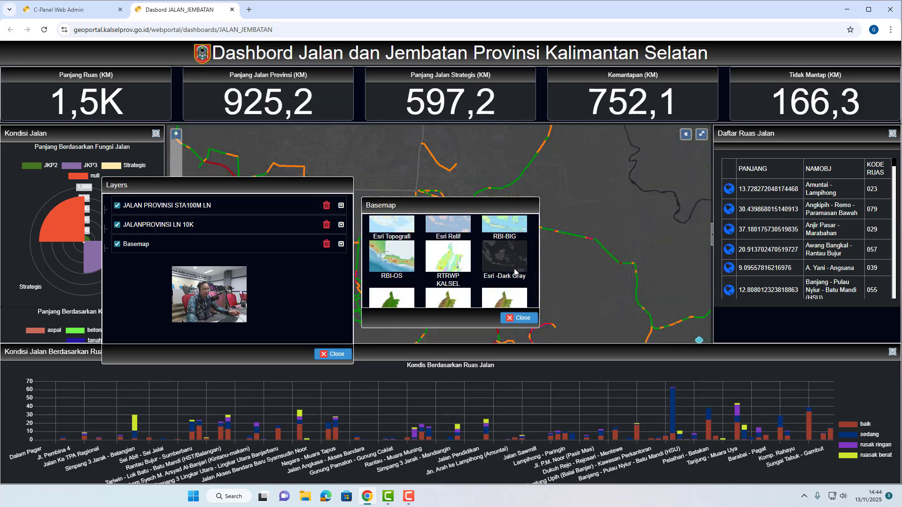
left_click(519, 318)
left_click(332, 354)
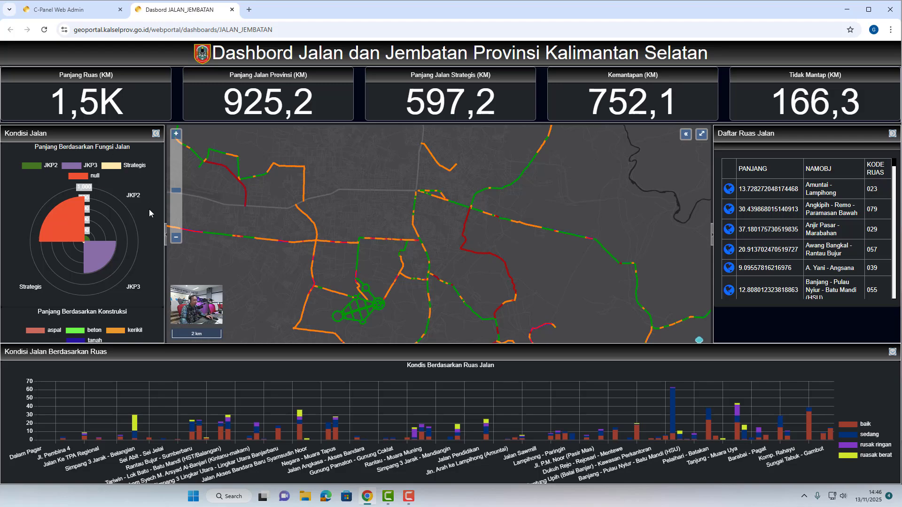
Capture a rectangular screen snip of the full dashboard page, from its title header down to the bottom chart
mouse_move(96, 256)
key("shift+super+s")
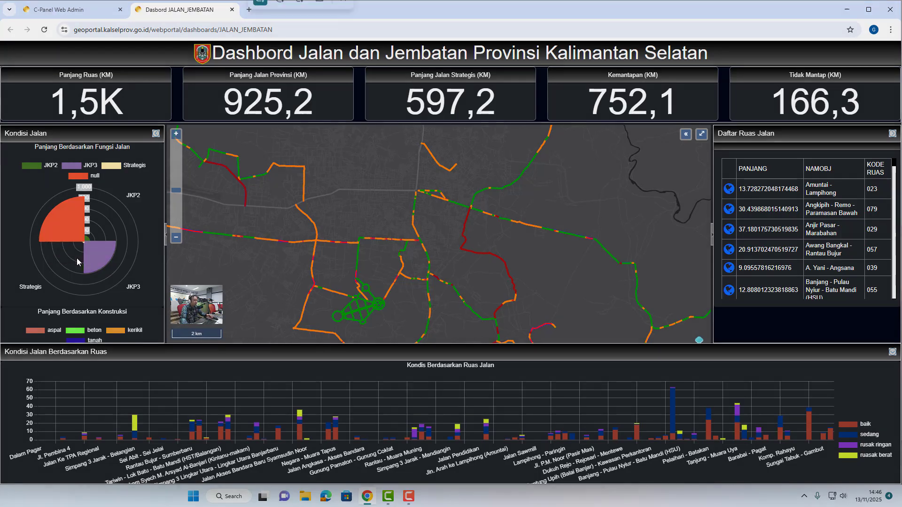
left_click(304, 21)
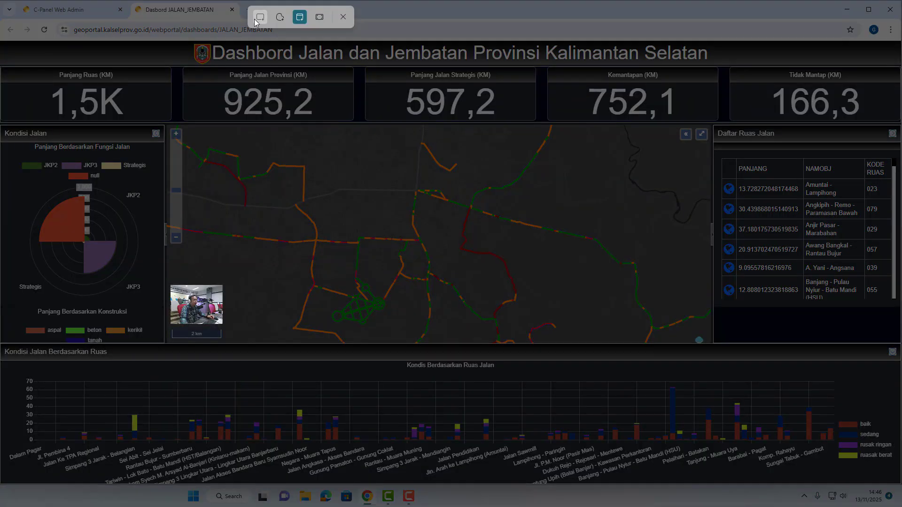
left_click(261, 20)
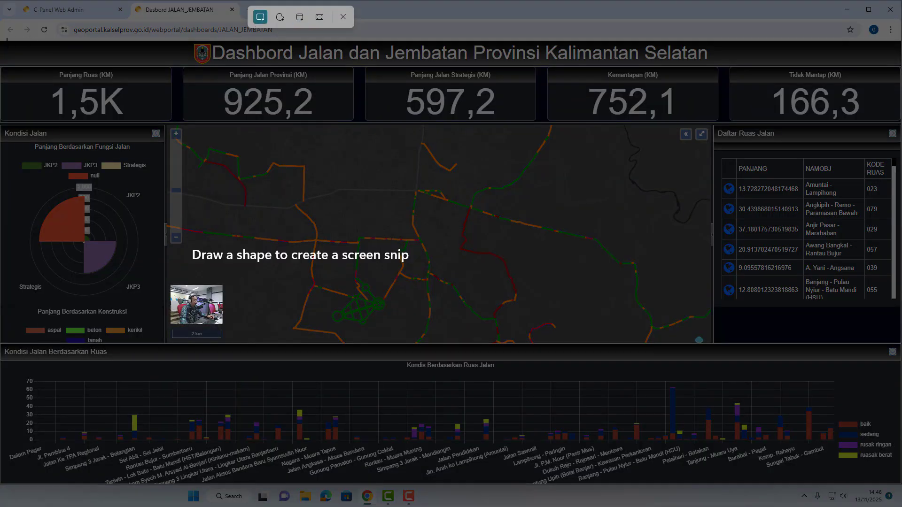
left_click_drag(2, 39, 898, 487)
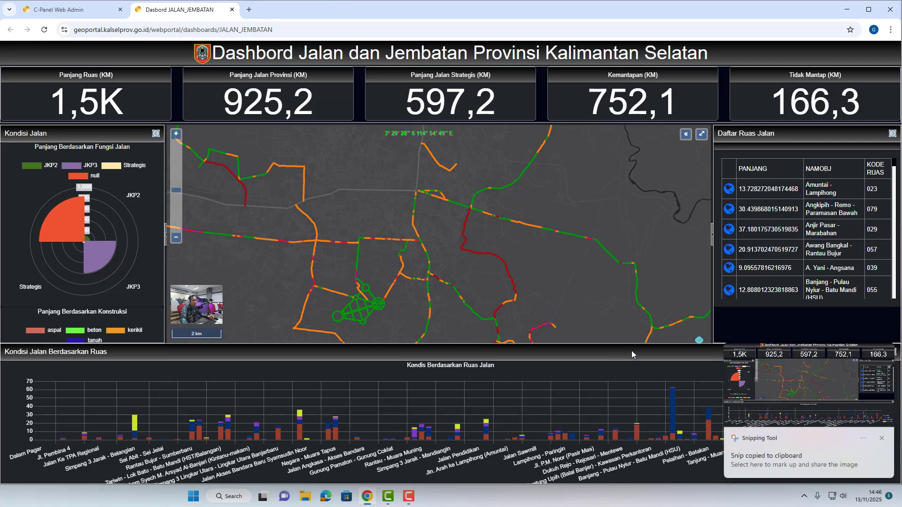
Open the captured snip in Snipping Tool, save it to the Pictures folder and close the editor
left_click(789, 407)
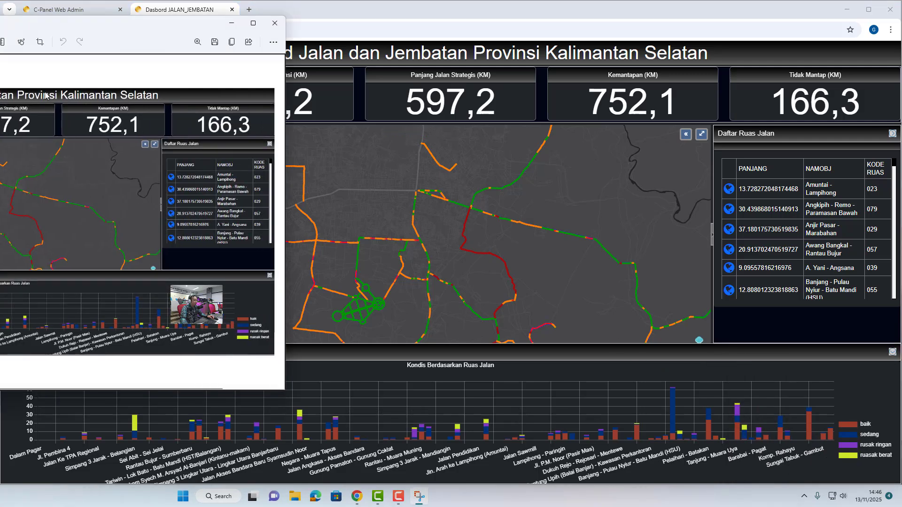
left_click(213, 42)
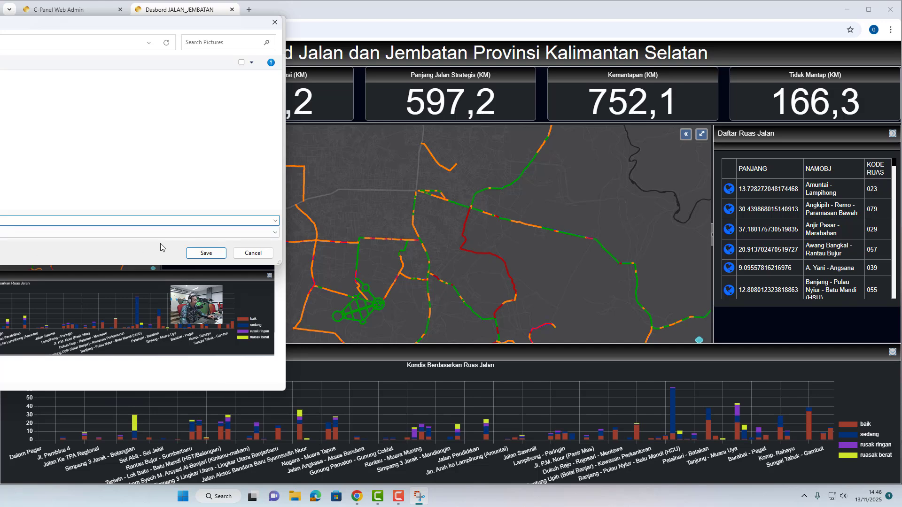
left_click(205, 253)
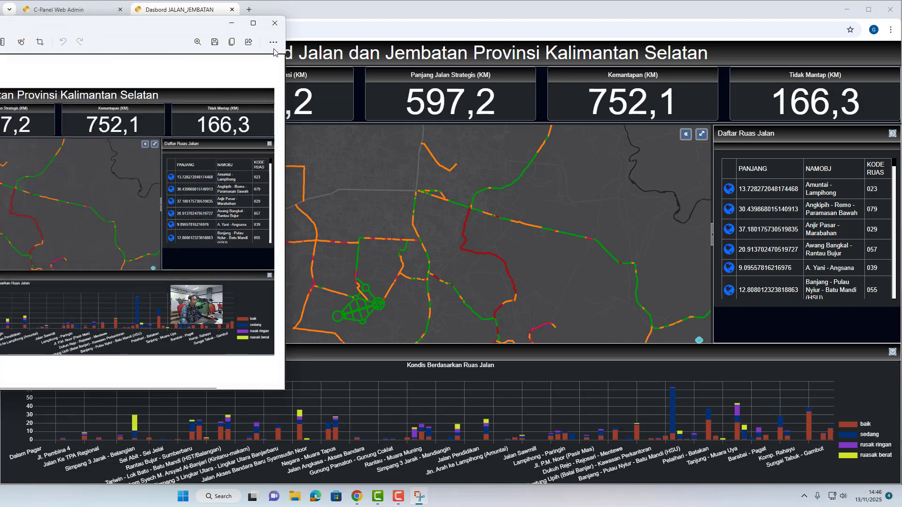
left_click(275, 24)
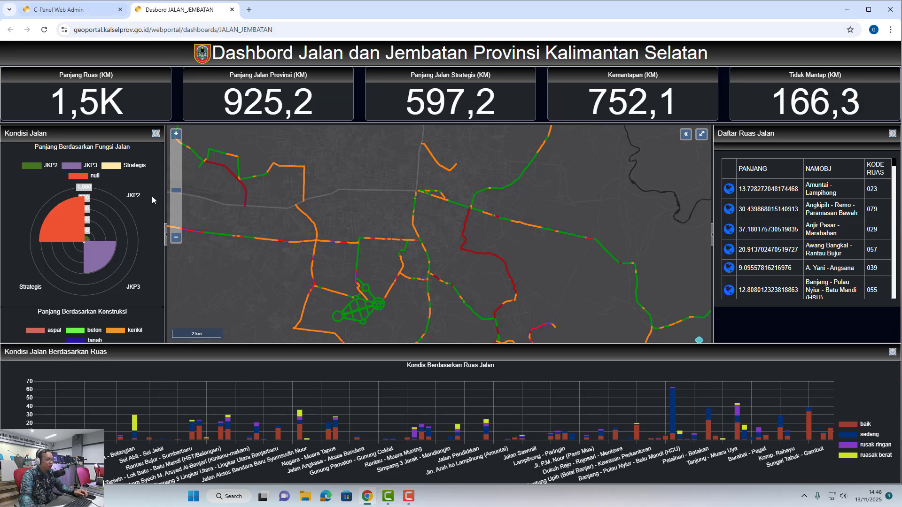
Return to the web admin, open the interactive map dashboard list and go to its page 3
left_click(71, 9)
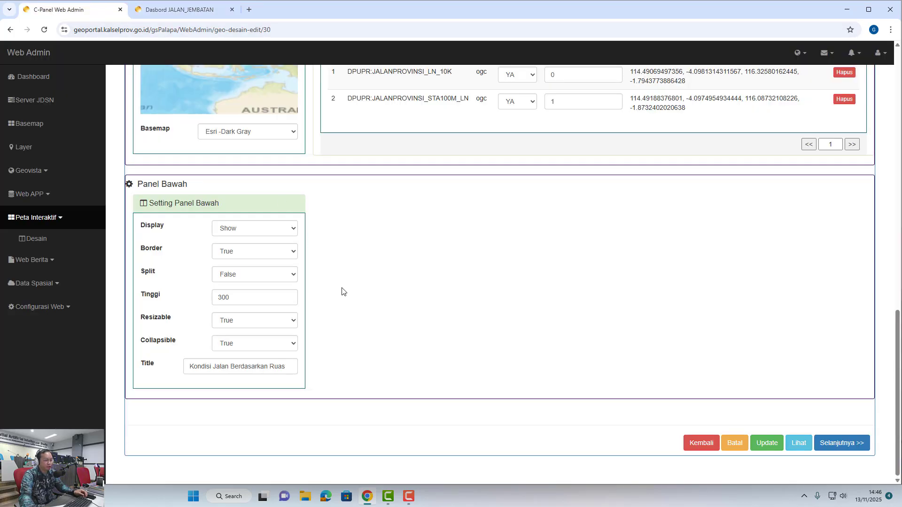
scroll(486, 278, "up", 15)
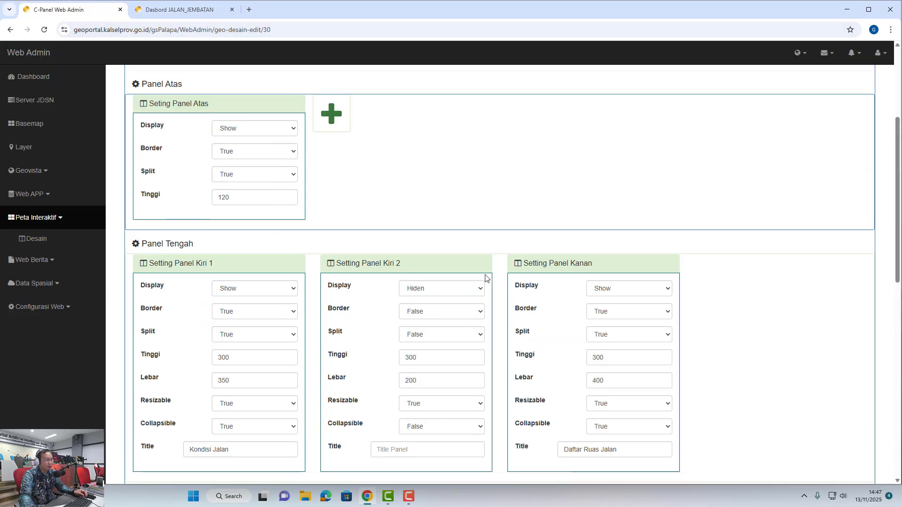
scroll(486, 278, "up", 2)
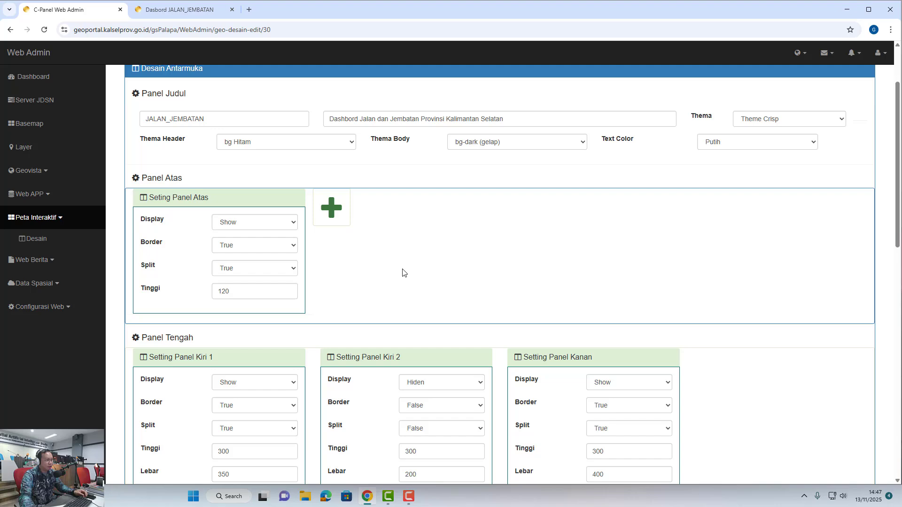
left_click(54, 240)
scroll(516, 298, "down", 5)
scroll(755, 440, "down", 2)
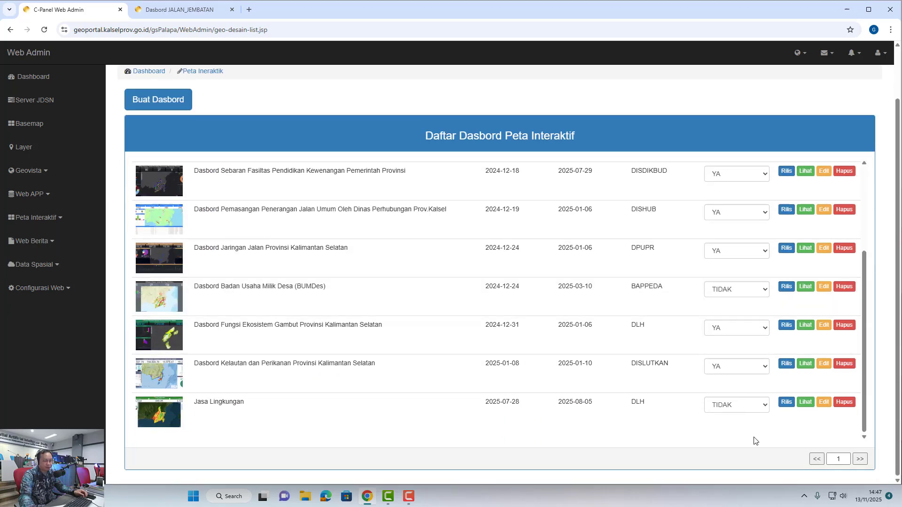
left_click(860, 459)
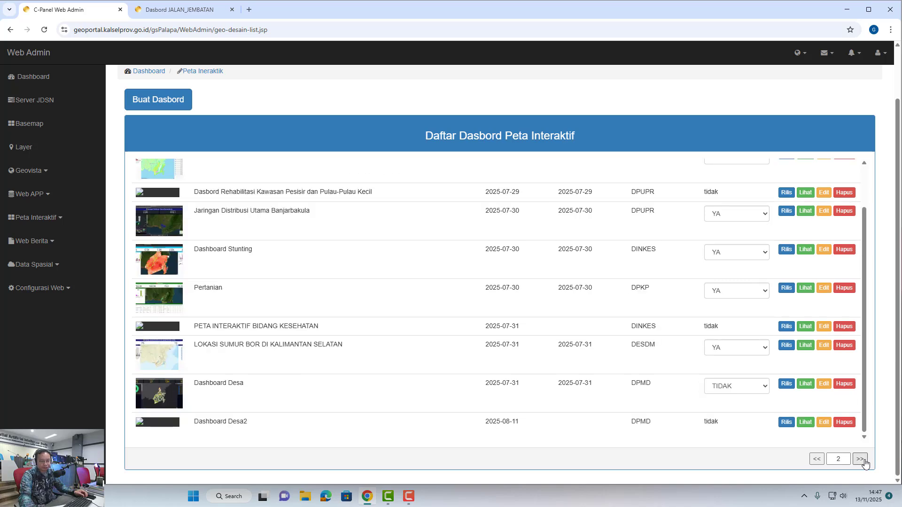
left_click(860, 459)
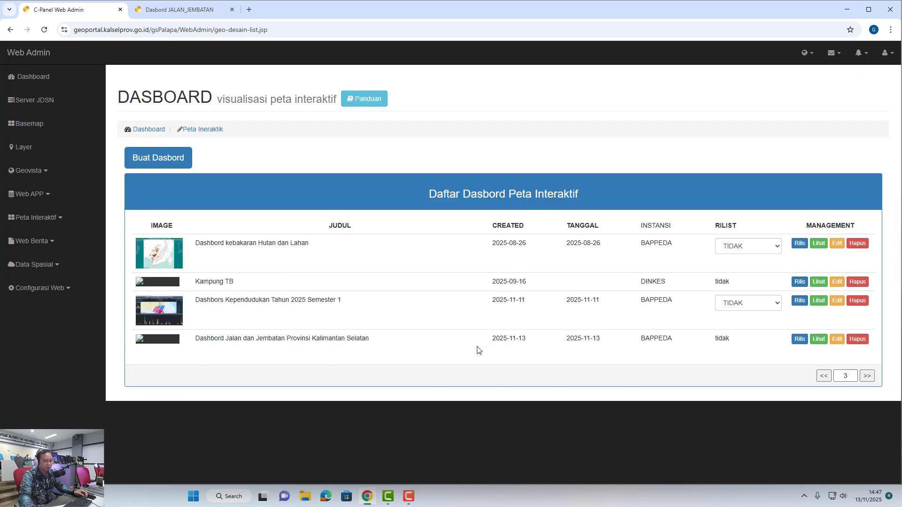
left_click(800, 340)
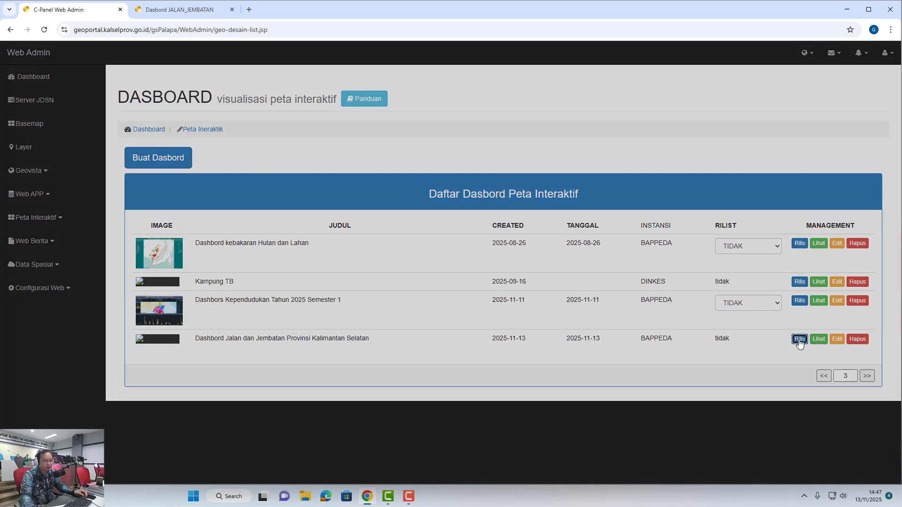
left_click(333, 104)
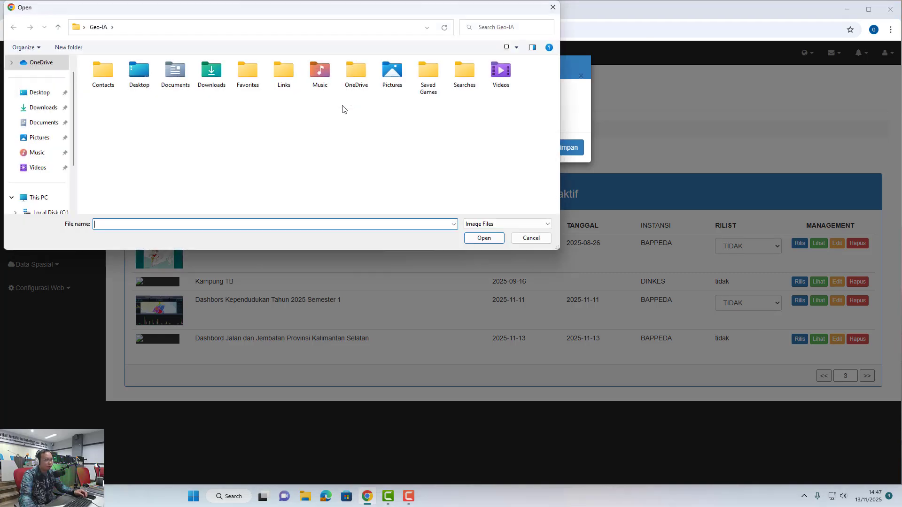
left_click(56, 138)
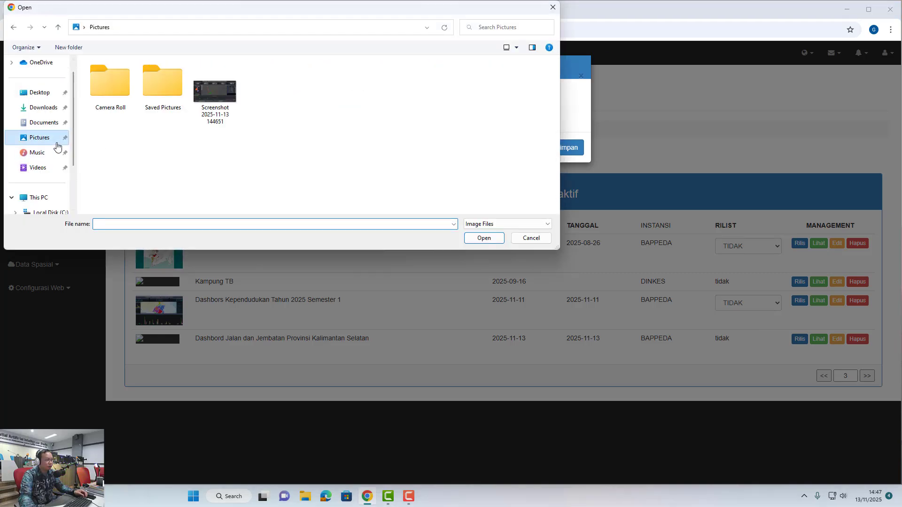
double_click(220, 108)
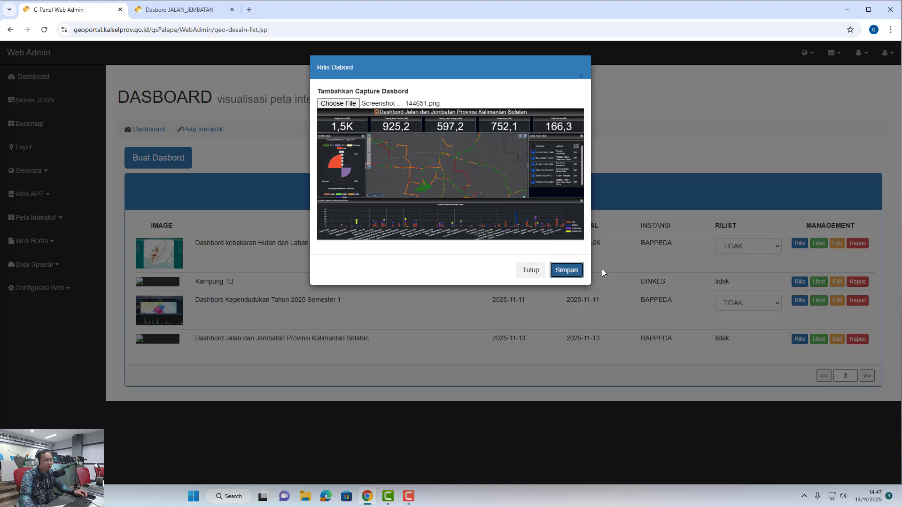
Reload the dashboard list, return to page 3 and set the road and bridge dashboard's release status to YA
left_click(44, 31)
scroll(591, 383, "down", 5)
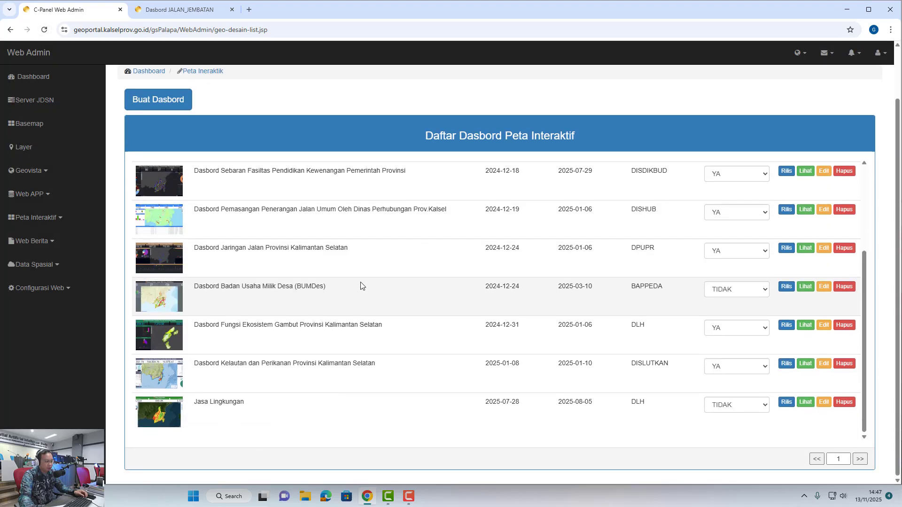
left_click(860, 459)
left_click(859, 459)
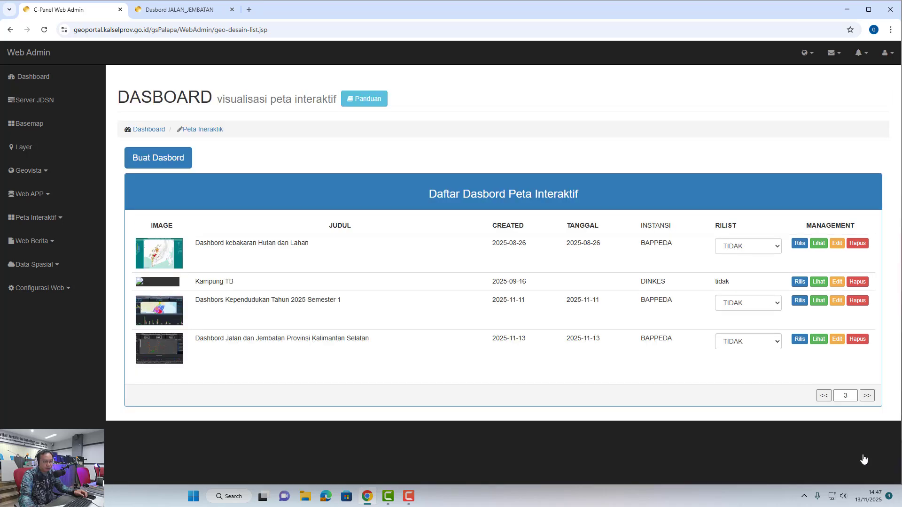
left_click(731, 343)
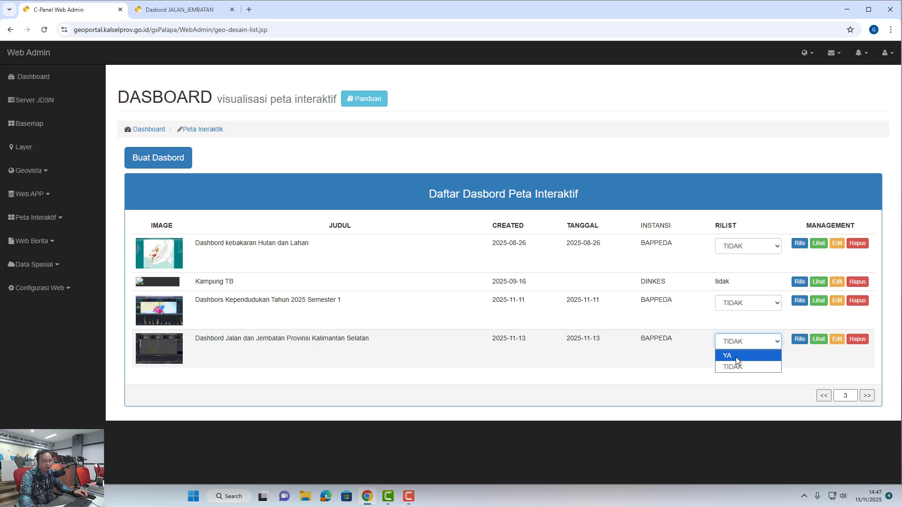
left_click(735, 357)
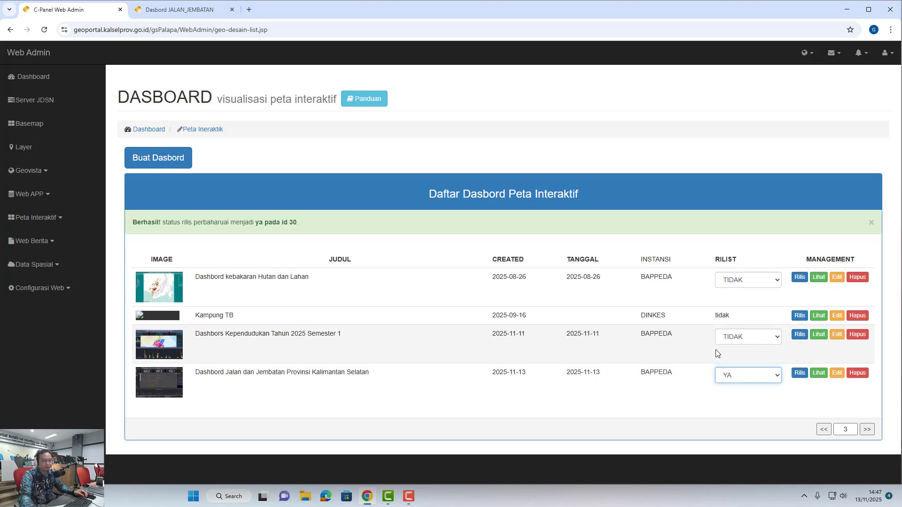
Open the public geoportal home page and launch the JALAN JEMBATAN dashboard from its dashboard cards
left_click(805, 58)
left_click(779, 133)
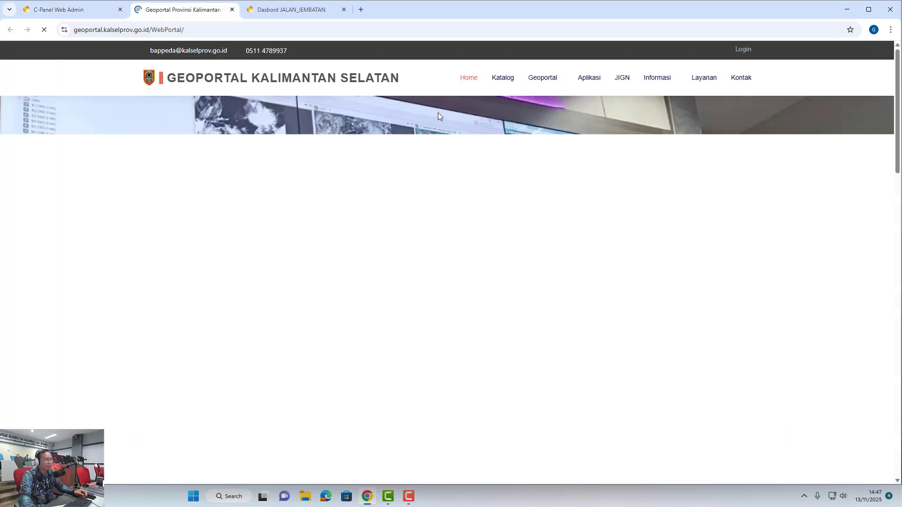
scroll(426, 122, "down", 10)
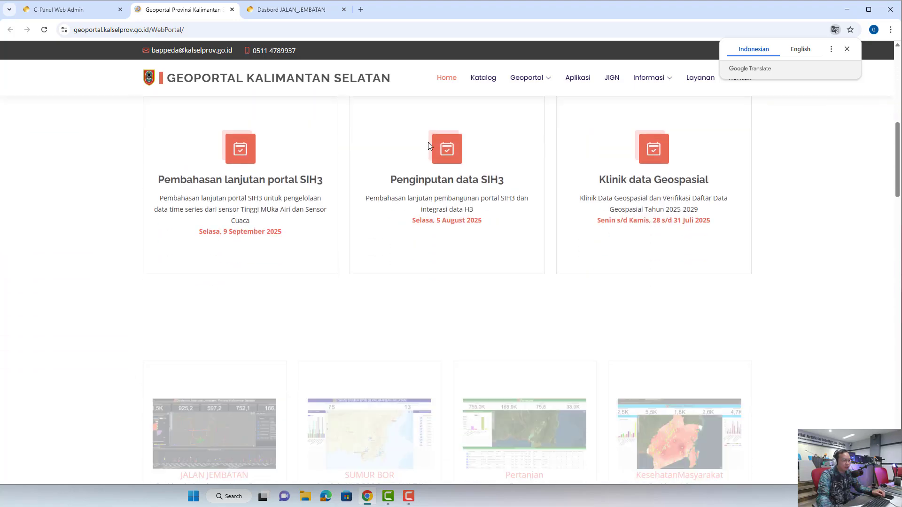
scroll(428, 142, "down", 2)
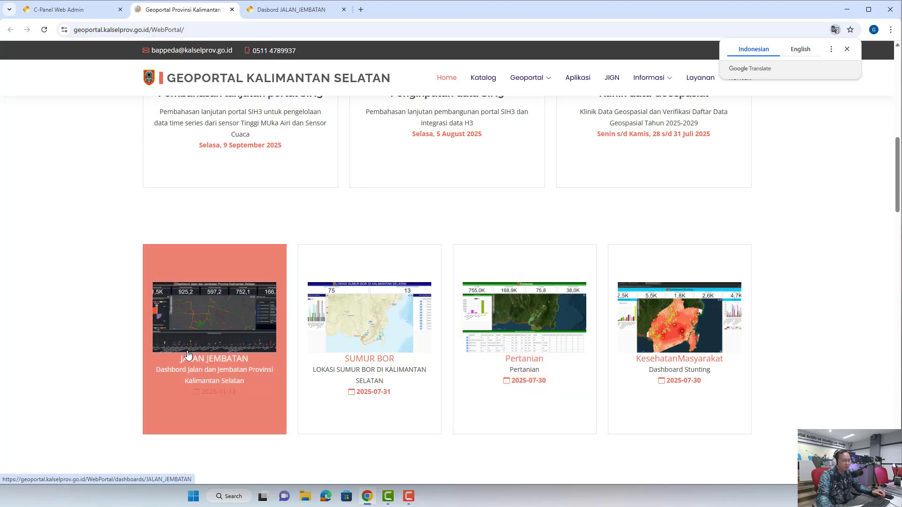
left_click(209, 329)
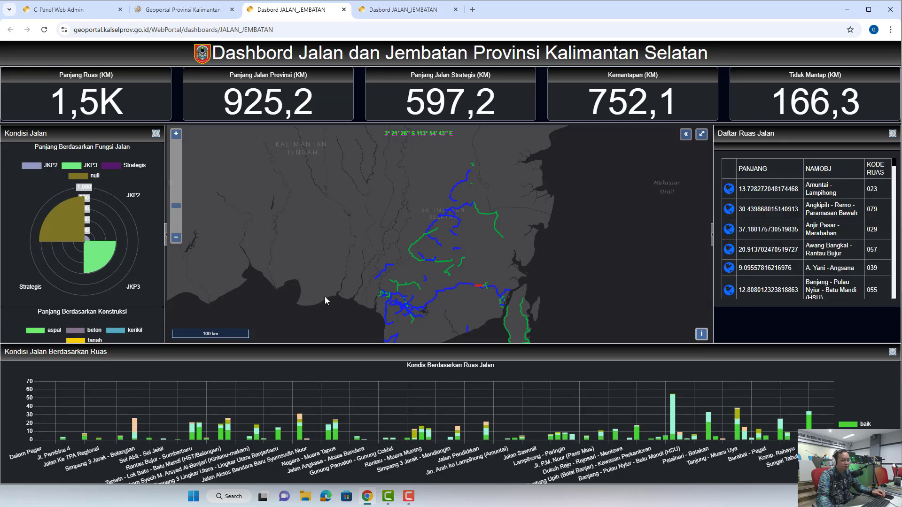
Go back to the geoportal, show the dashboards in its catalogue, load more entries and look through the whole list
left_click(181, 14)
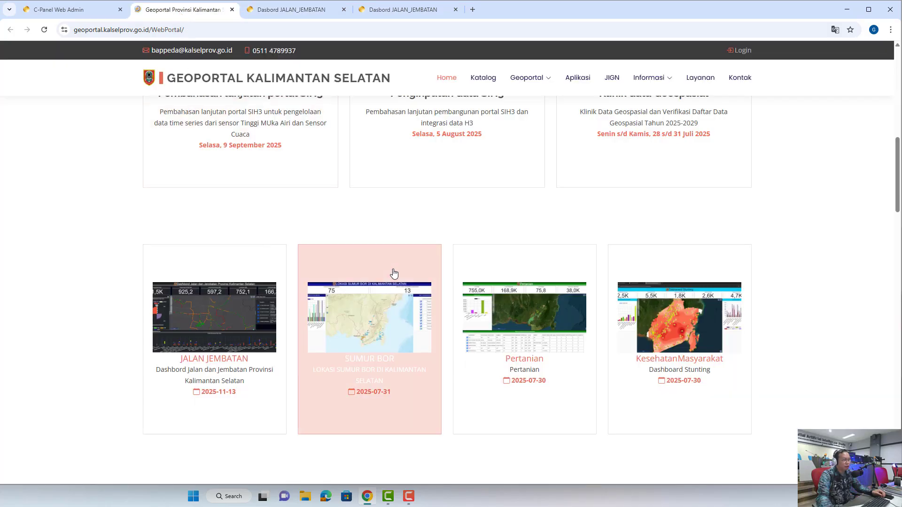
scroll(364, 223, "up", 7)
left_click(484, 80)
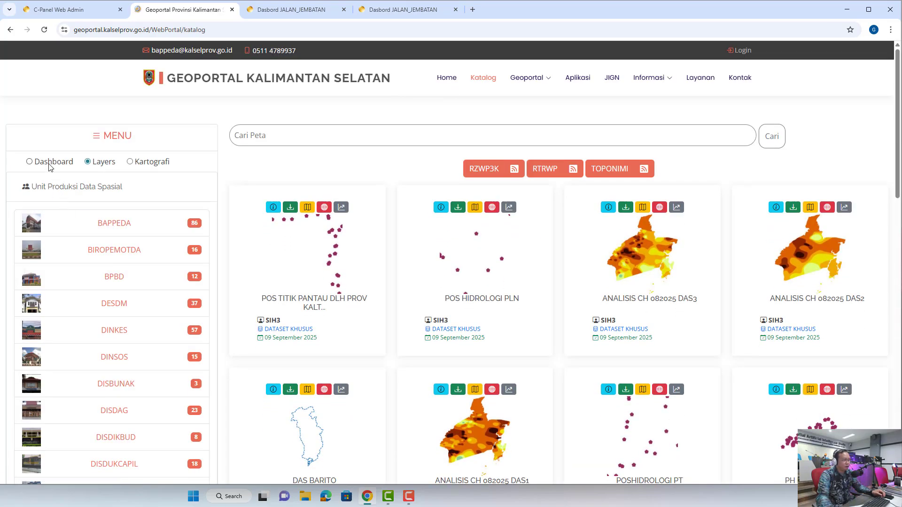
left_click(49, 167)
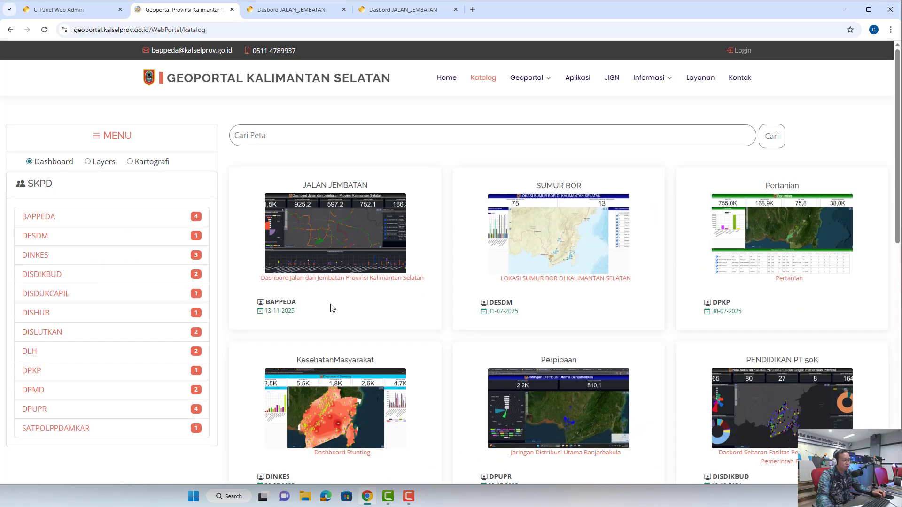
scroll(500, 347, "down", 7)
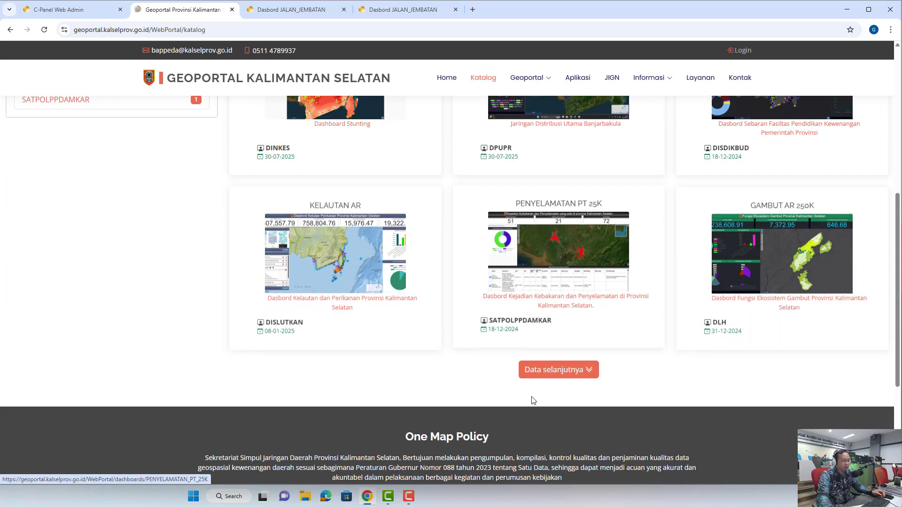
left_click(536, 371)
scroll(512, 371, "down", 9)
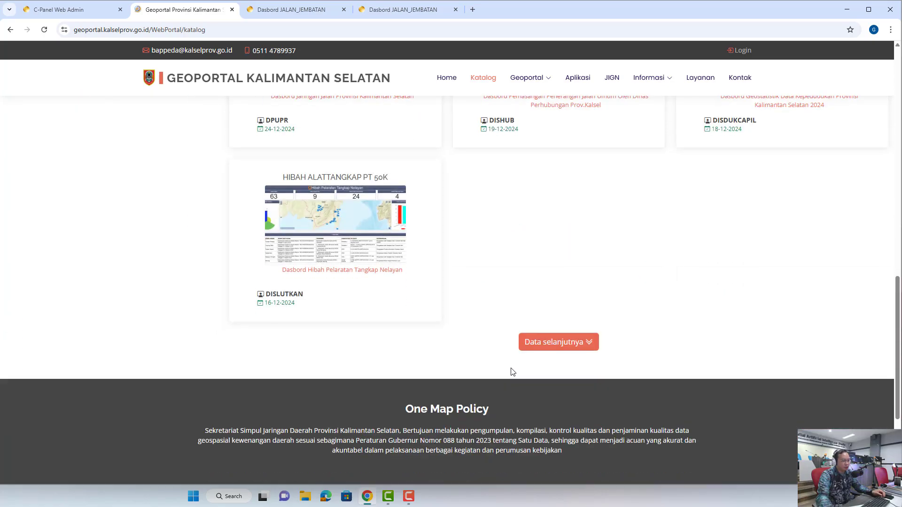
scroll(512, 371, "up", 6)
scroll(511, 370, "up", 10)
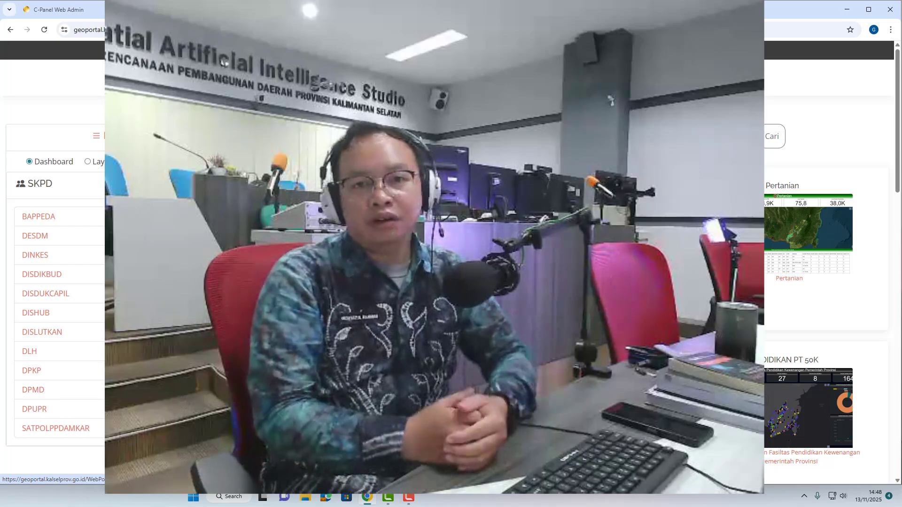